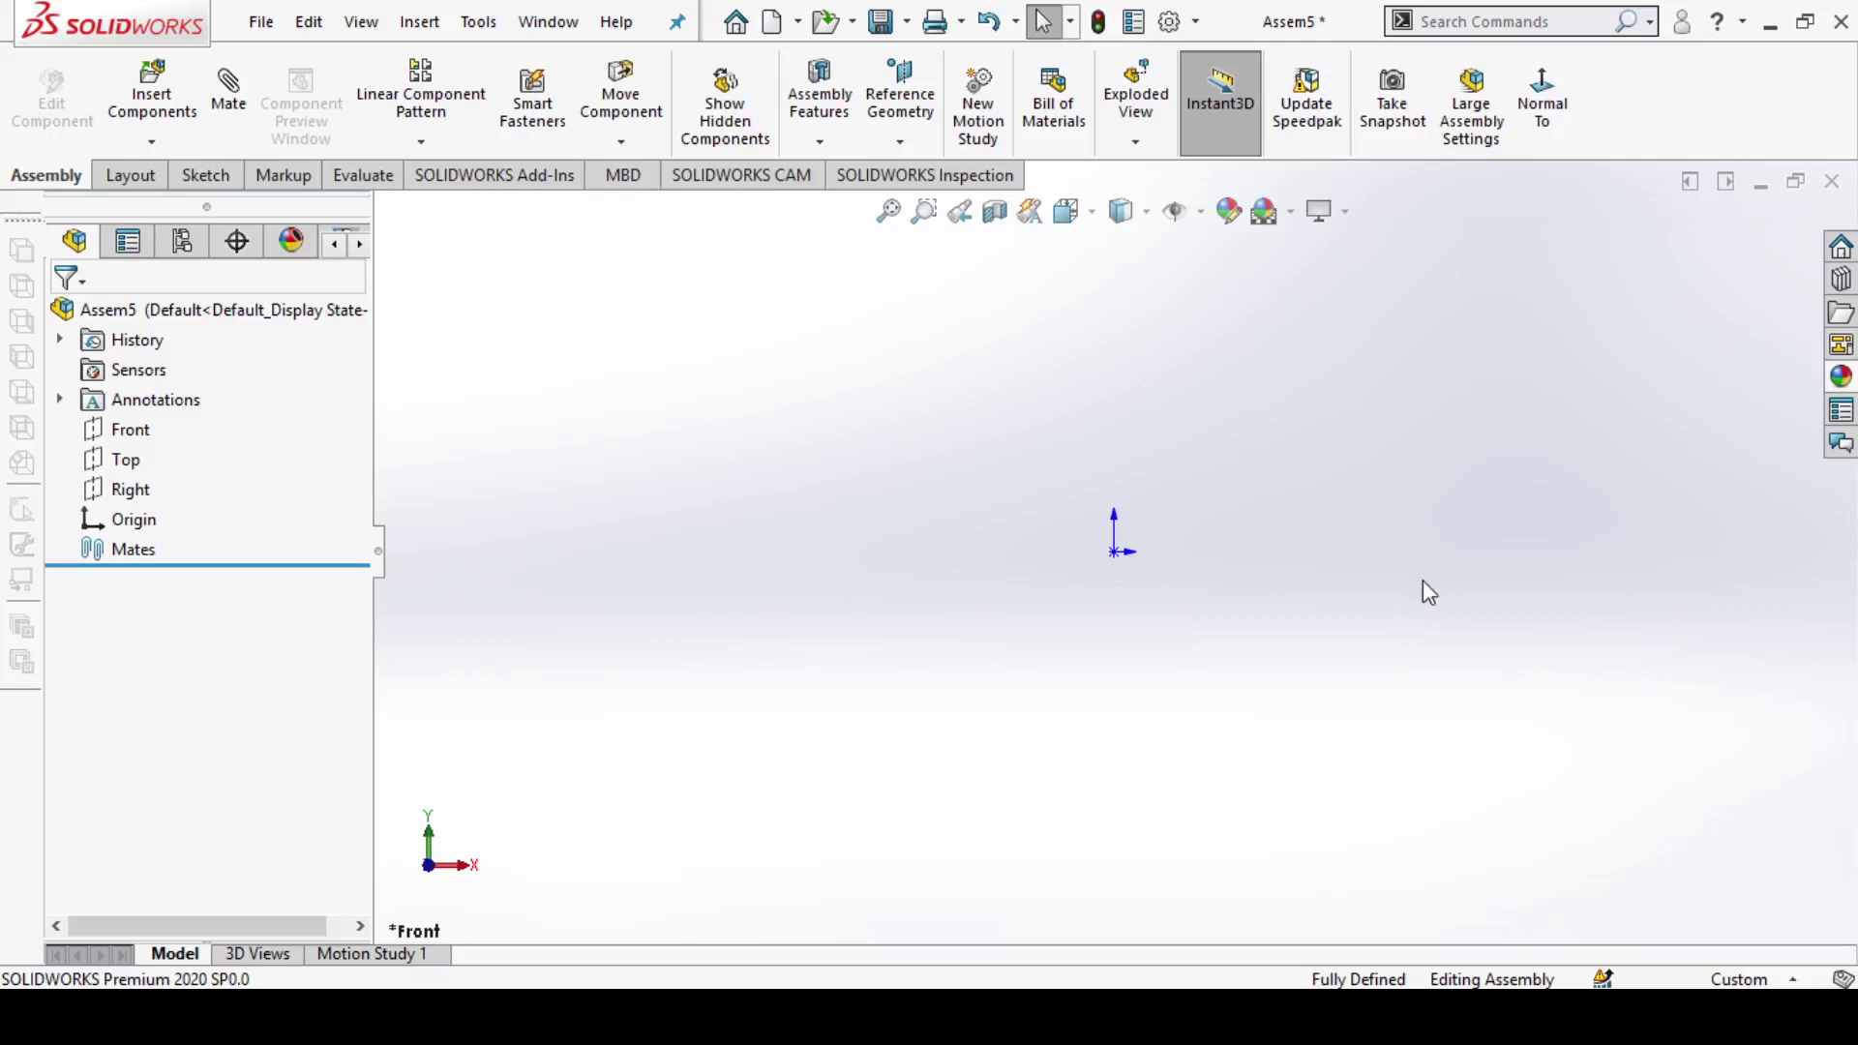
Step: Select part files 5.4. Part1 and 5.4. Part2 for insertion into the assembly
left_click(152, 93)
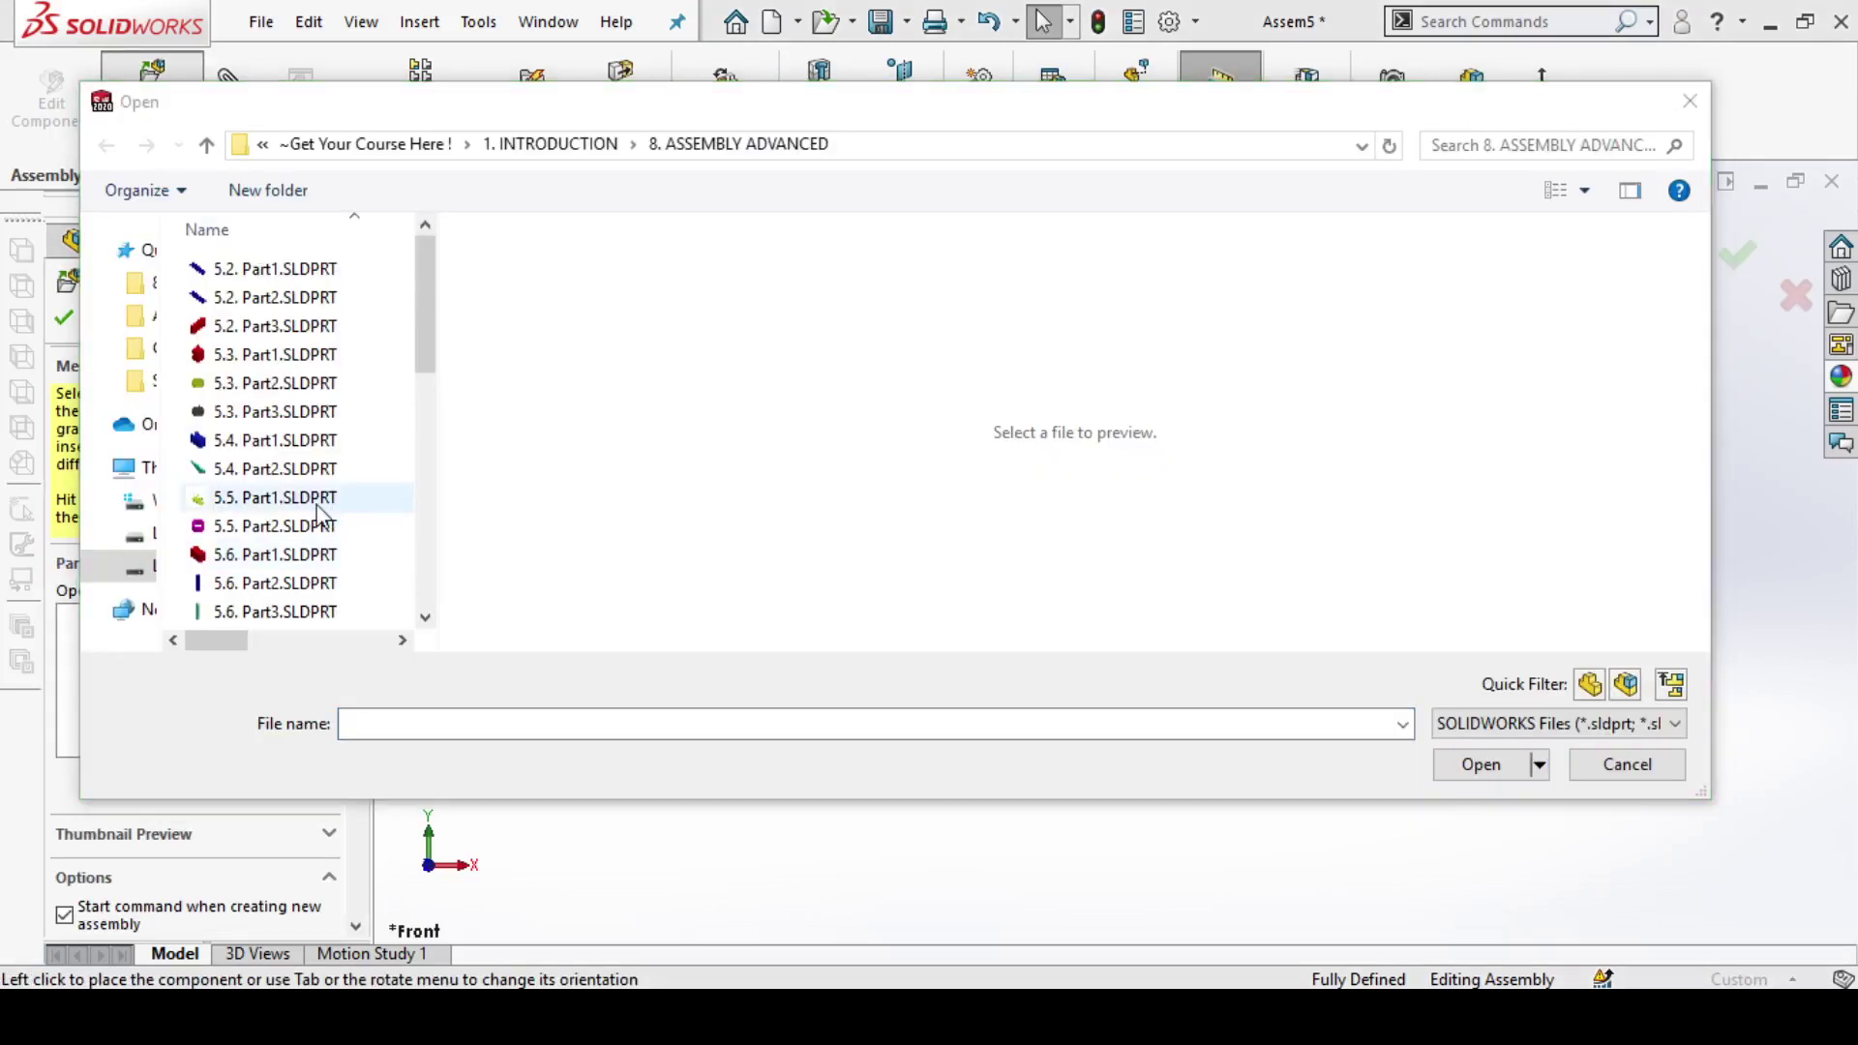
left_click(276, 453)
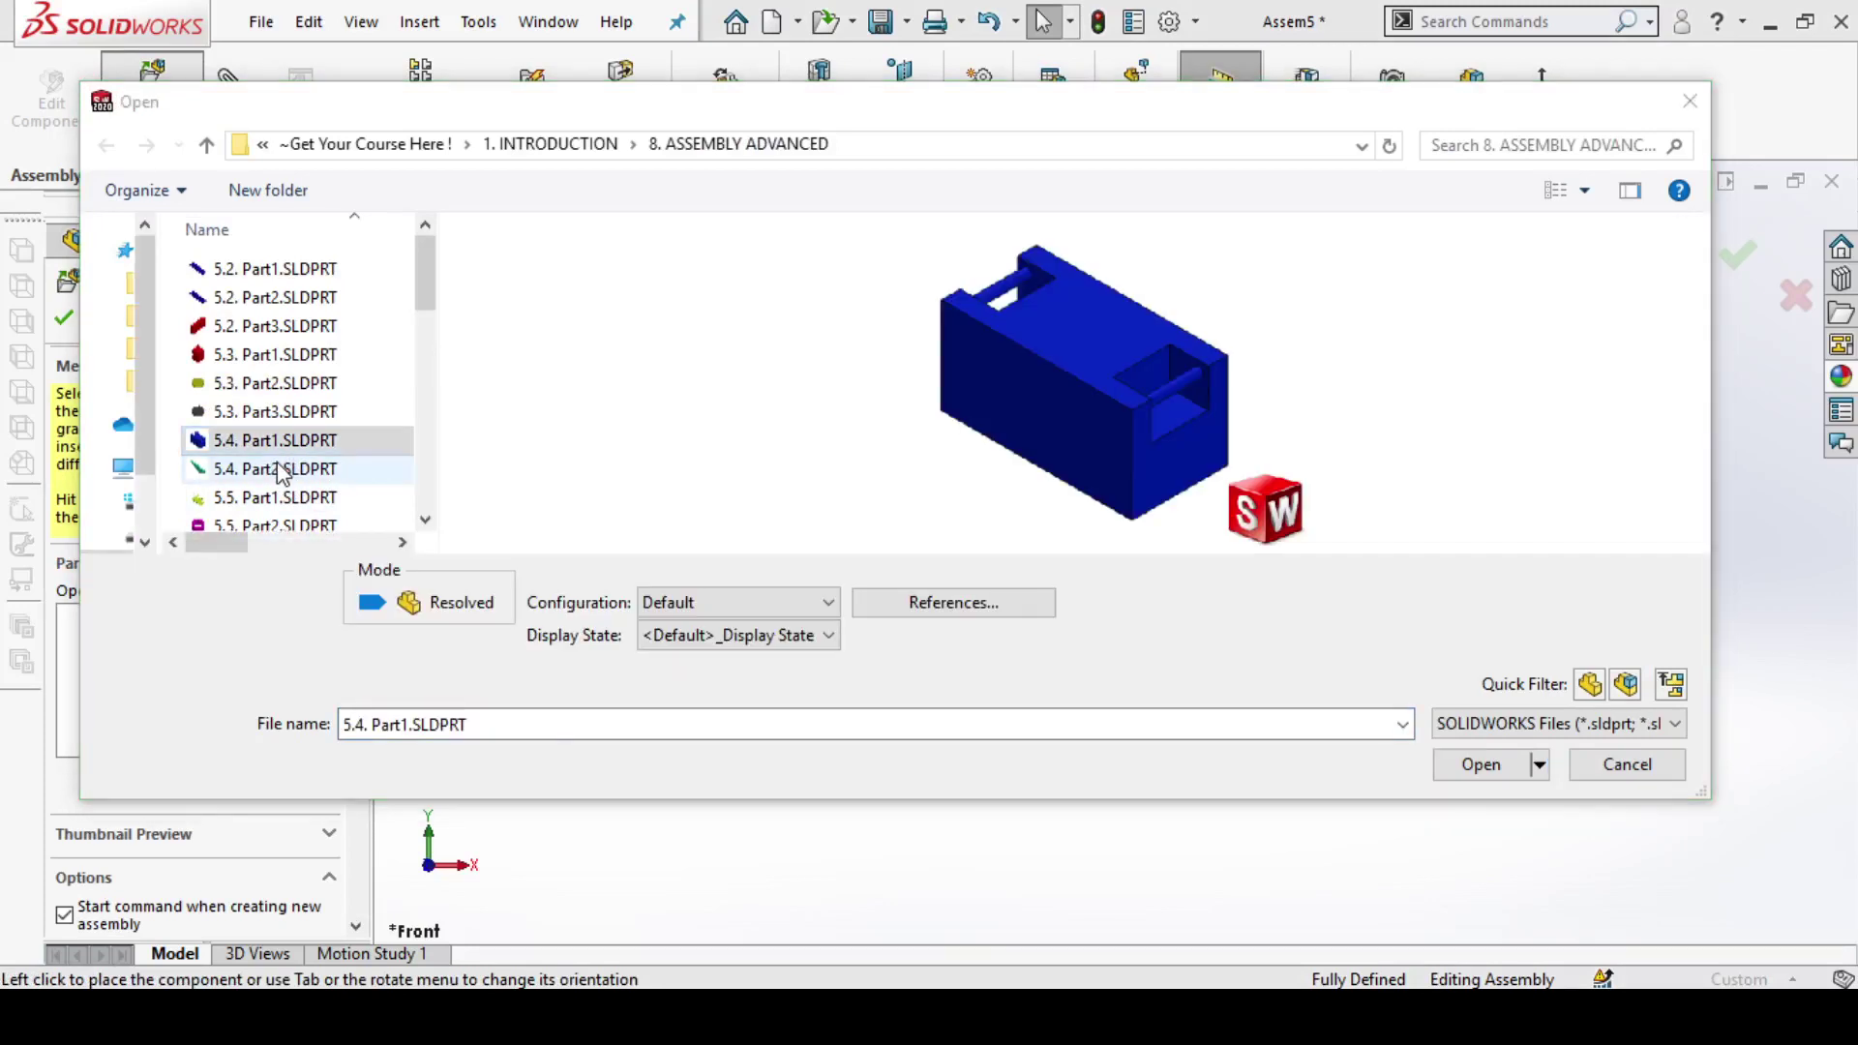
left_click(281, 470)
left_click(281, 442, "ctrl")
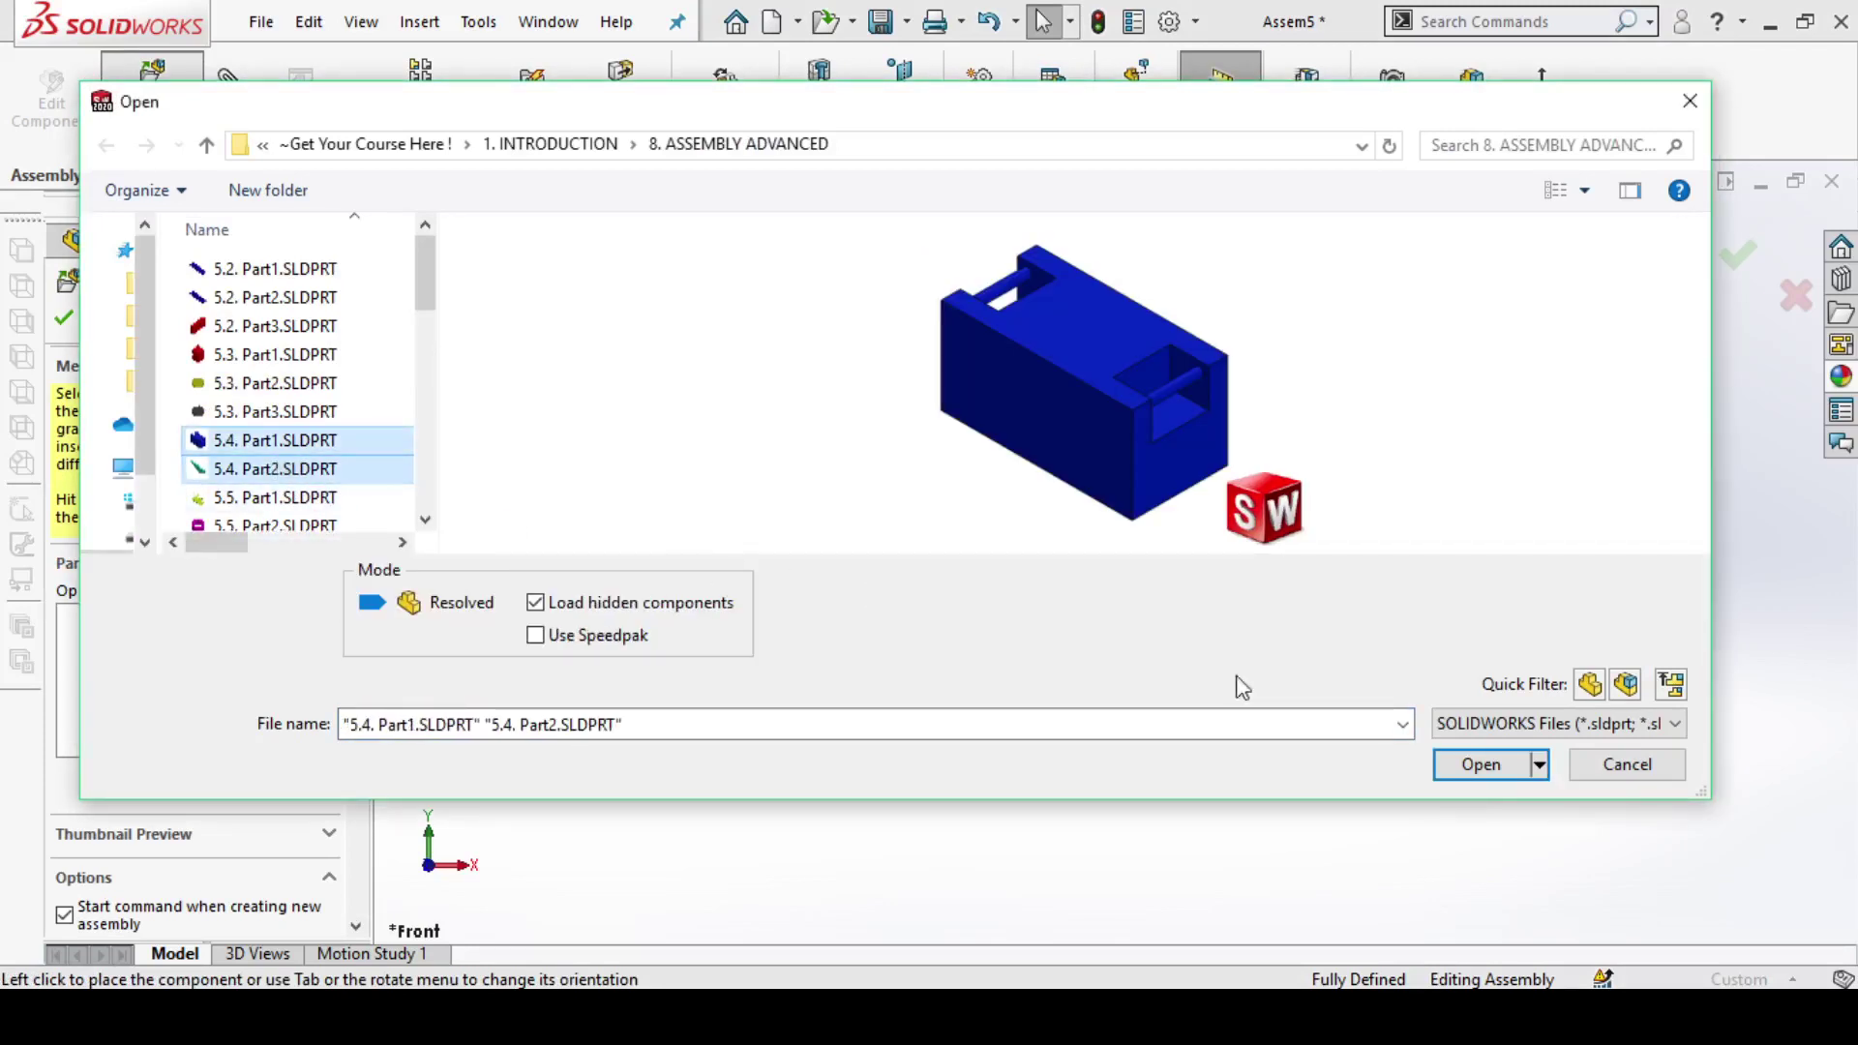
left_click(1515, 774)
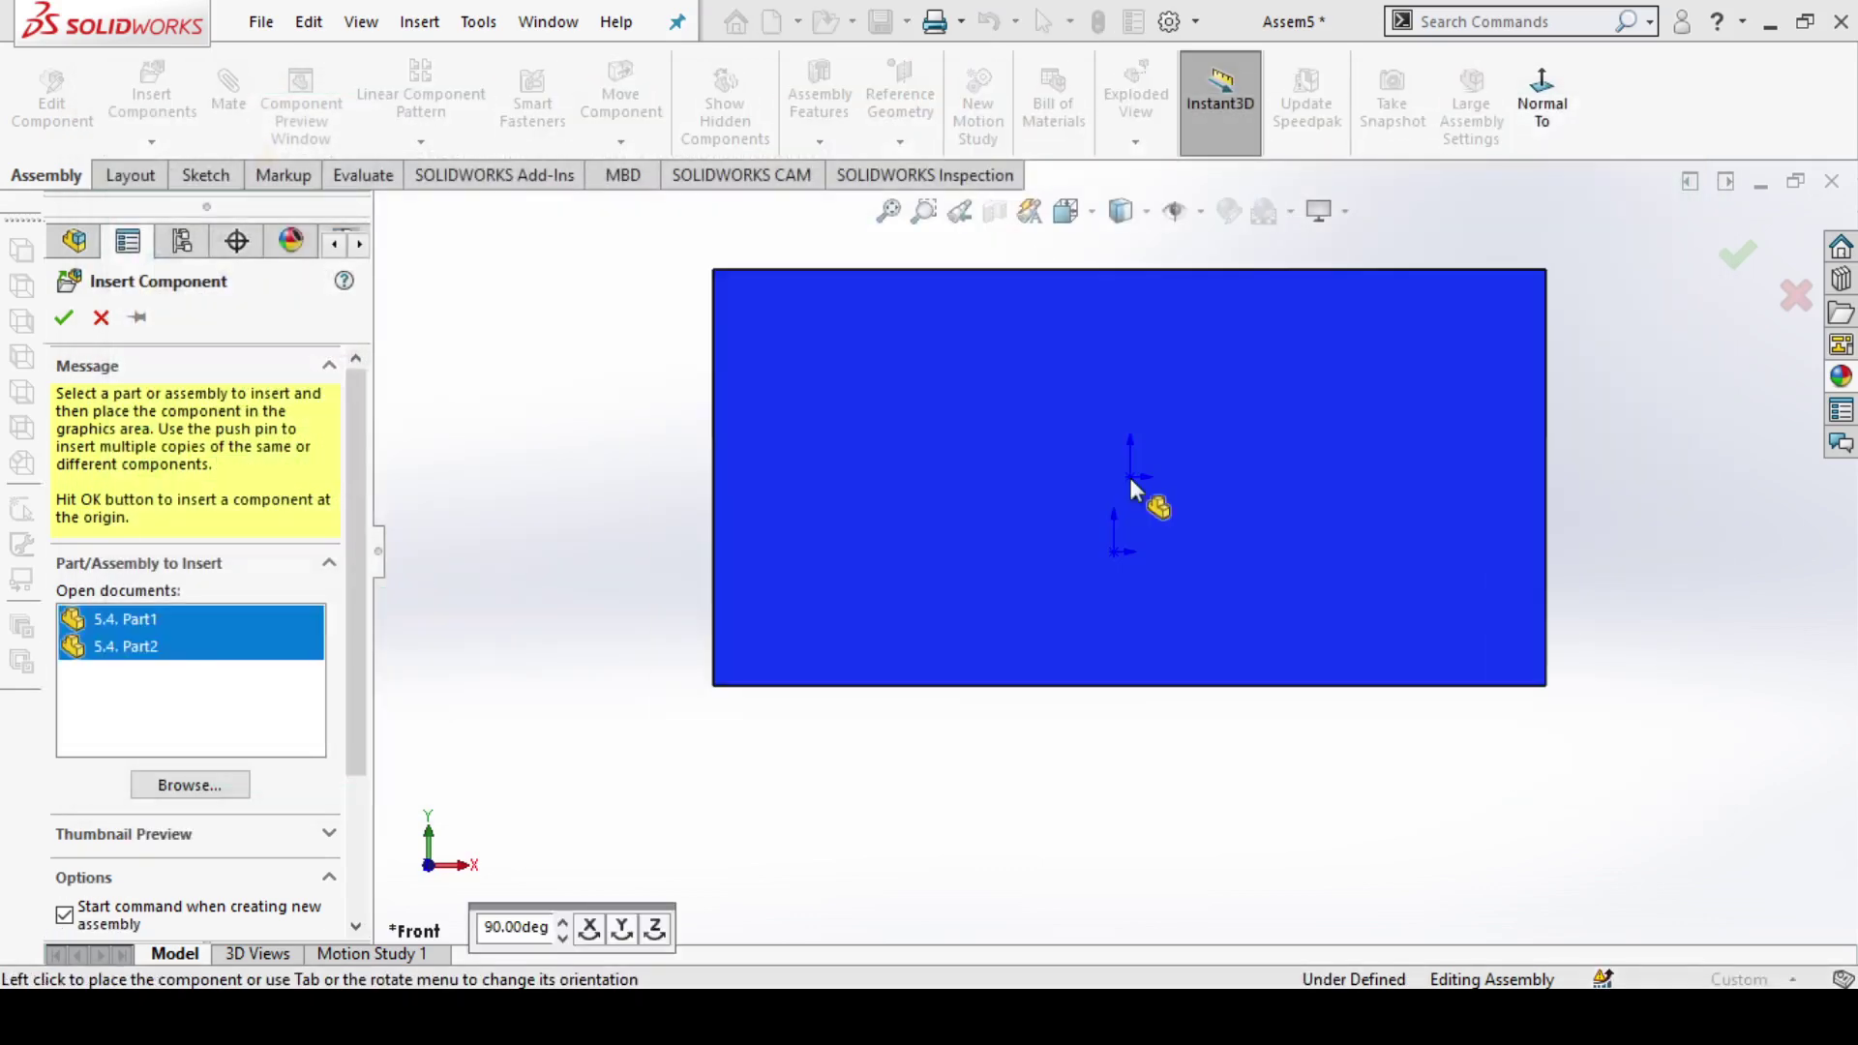
Step: Place the blue box and one green arm beside it in the assembly
left_click(1187, 498)
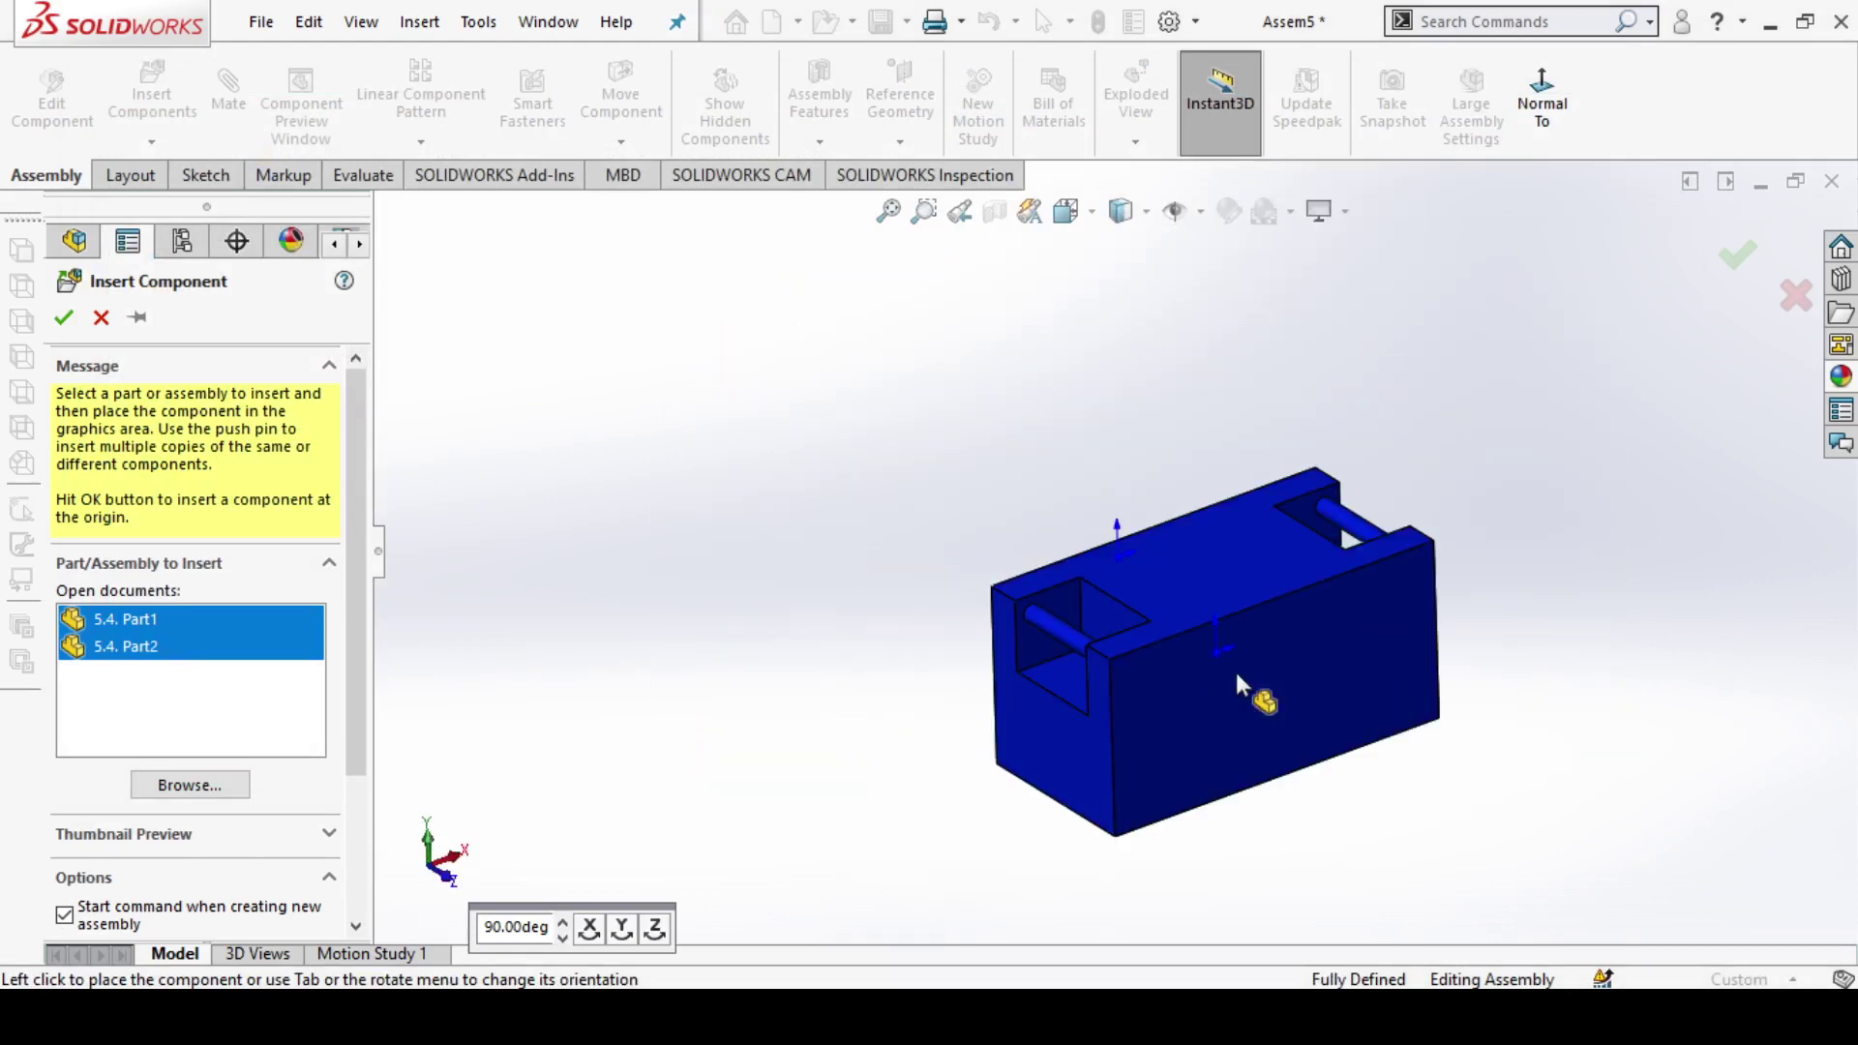
left_click(1225, 557)
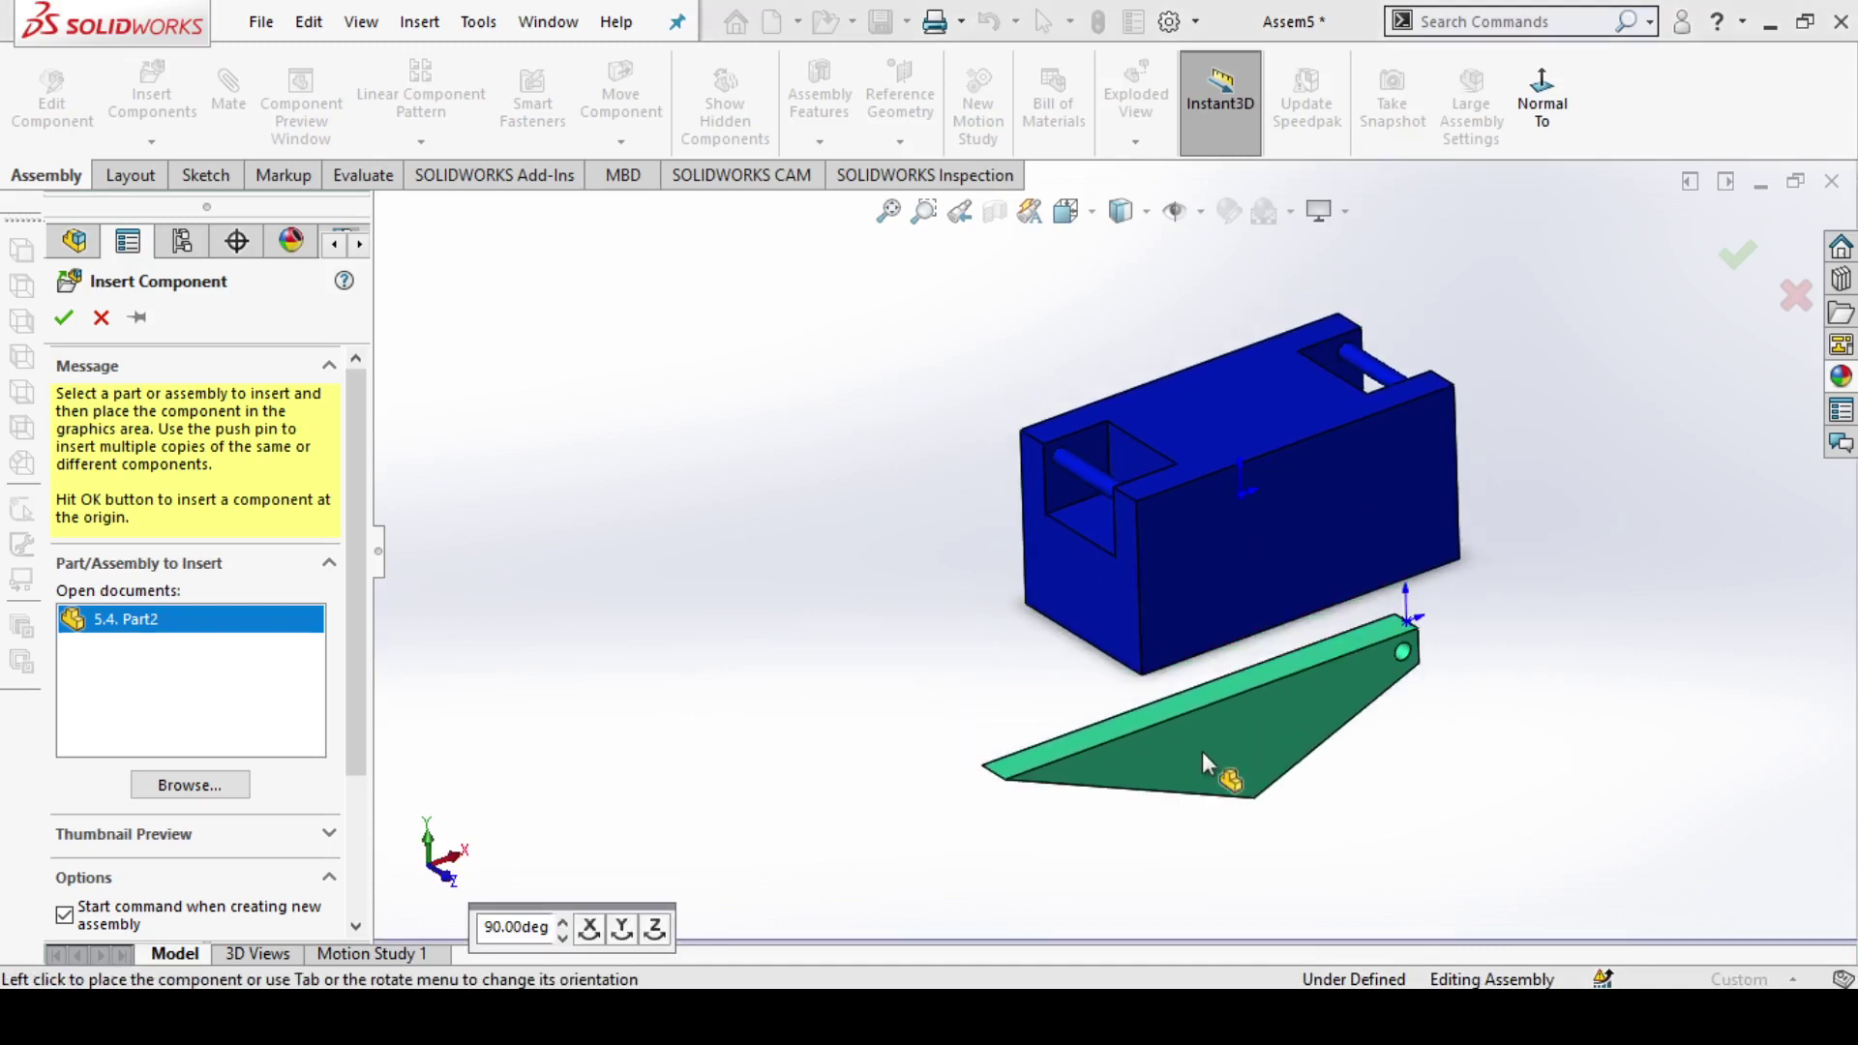
left_click(844, 659)
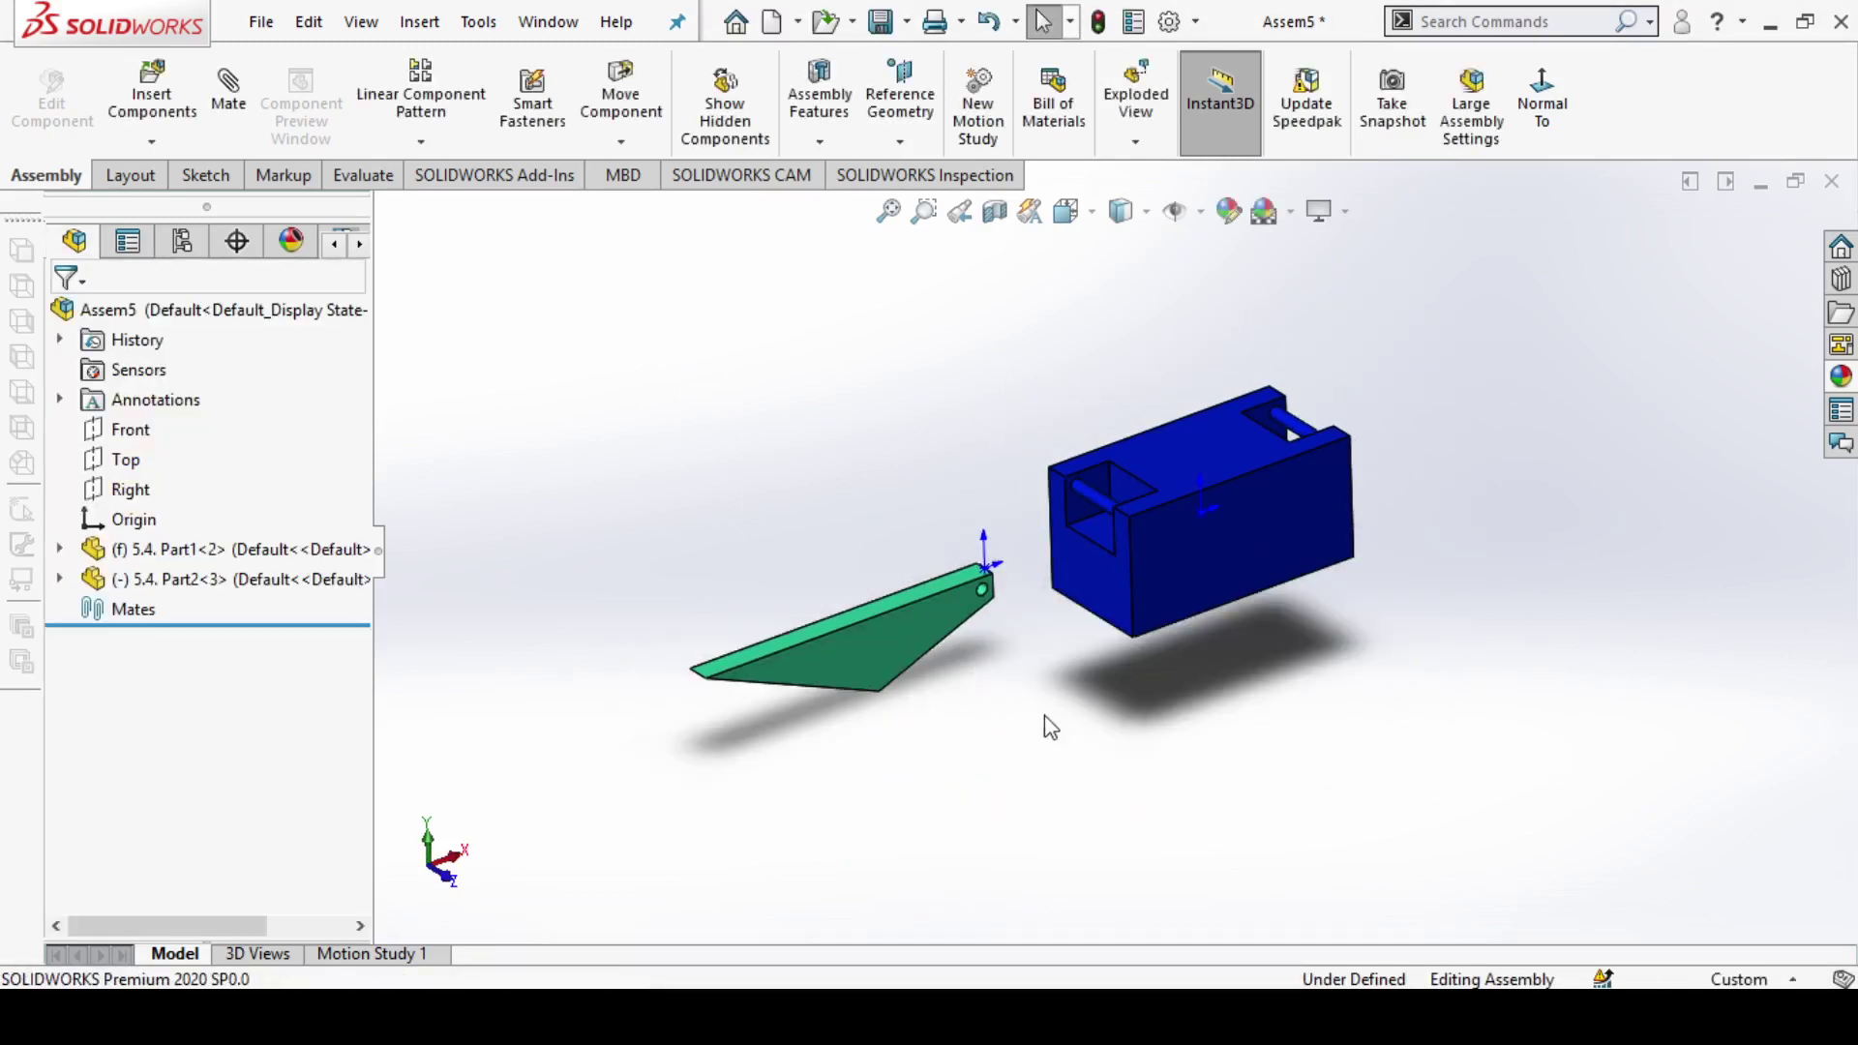
scroll(1316, 426, "down", 2)
scroll(1315, 425, "up", 2)
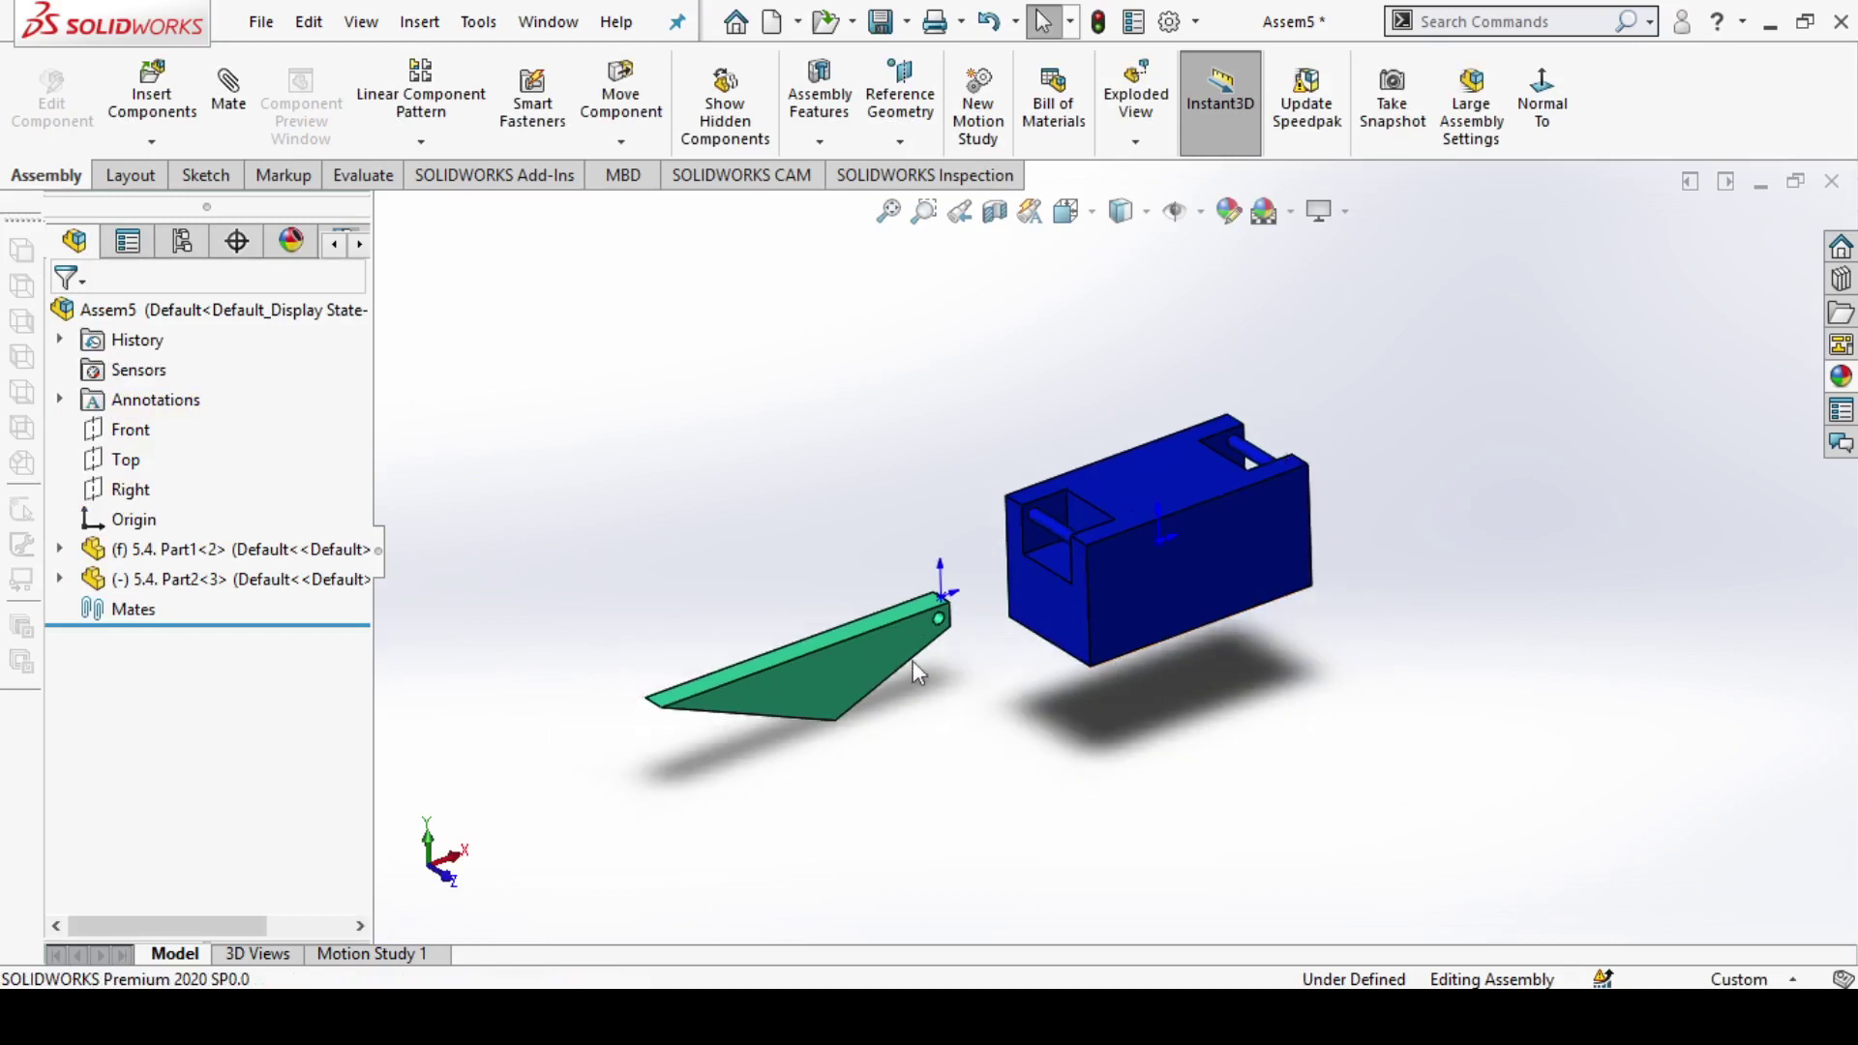
Step: Make a second copy of the green arm on the right of the box
mouse_move(844, 660)
left_mouse_down("ctrl")
mouse_move(1237, 732)
mouse_move(1585, 553)
left_mouse_up("ctrl")
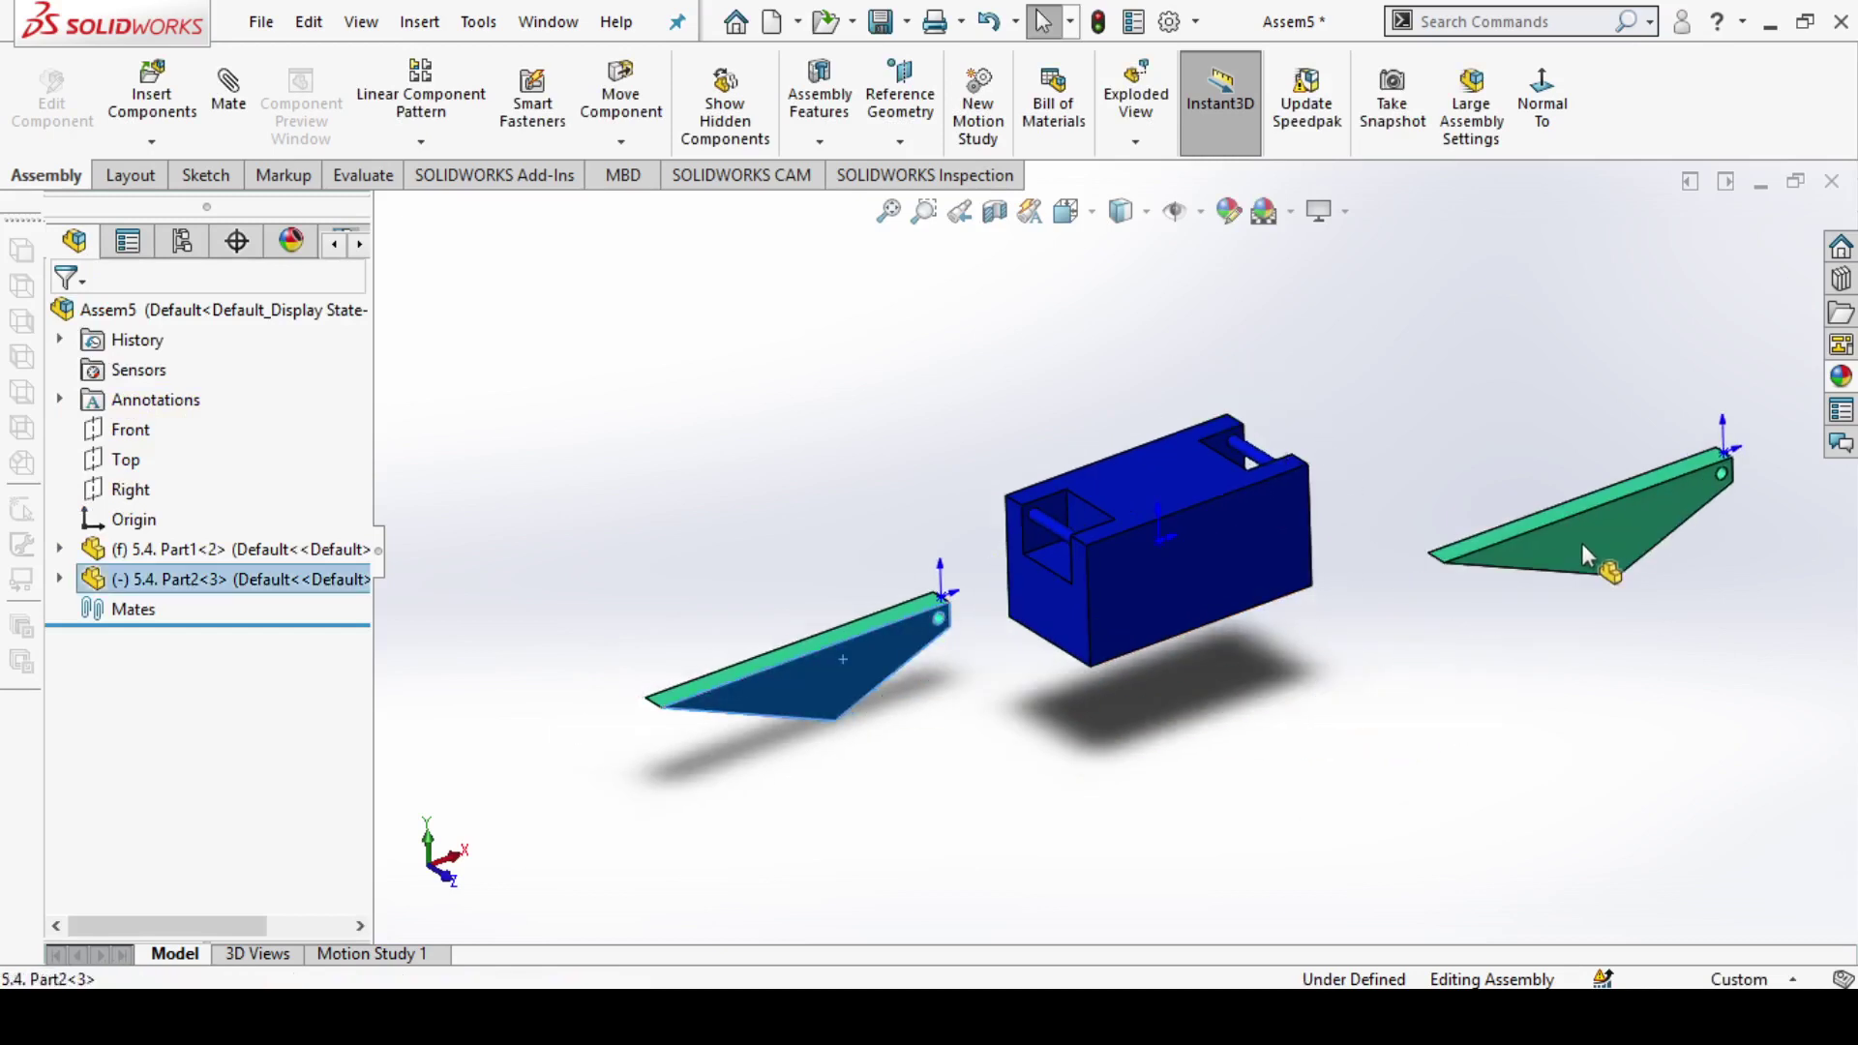
left_click_drag(1459, 760, 1459, 759, "ctrl")
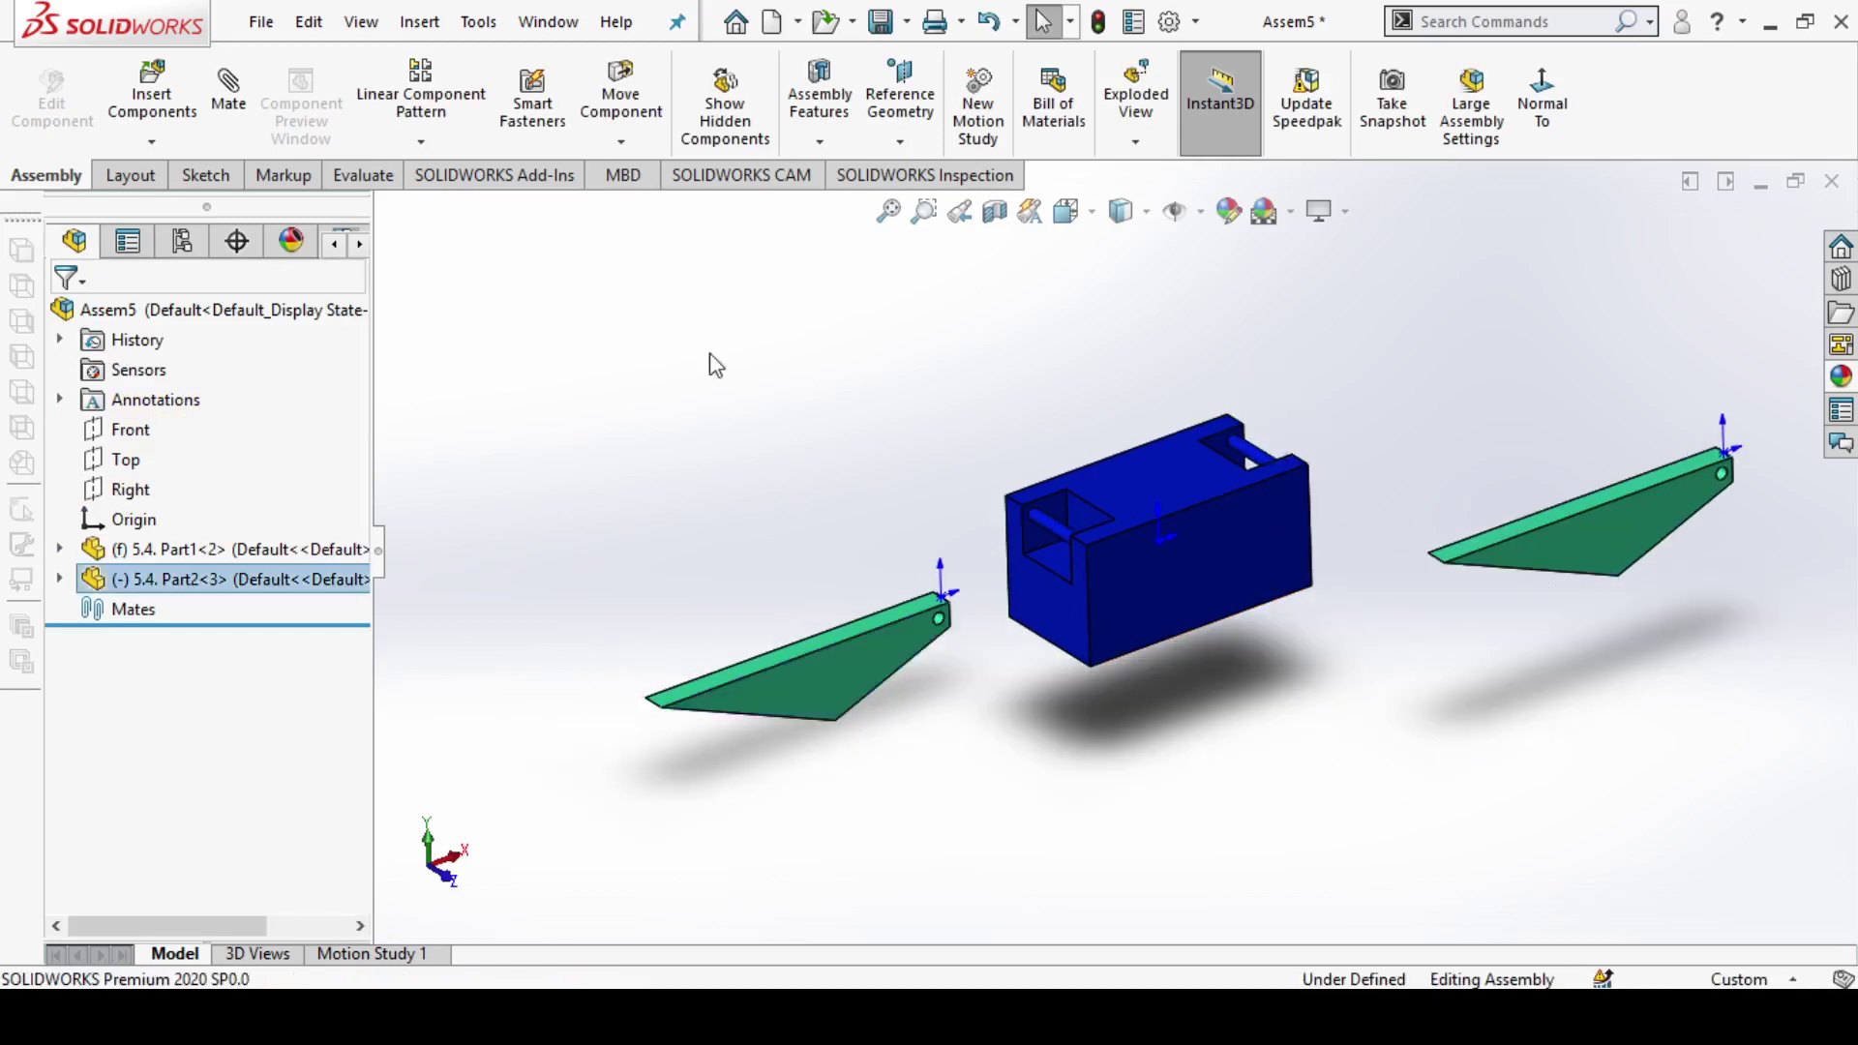
left_click(635, 151)
Step: Rotate the right green arm so its pinhole end faces the blue box
left_click(641, 209)
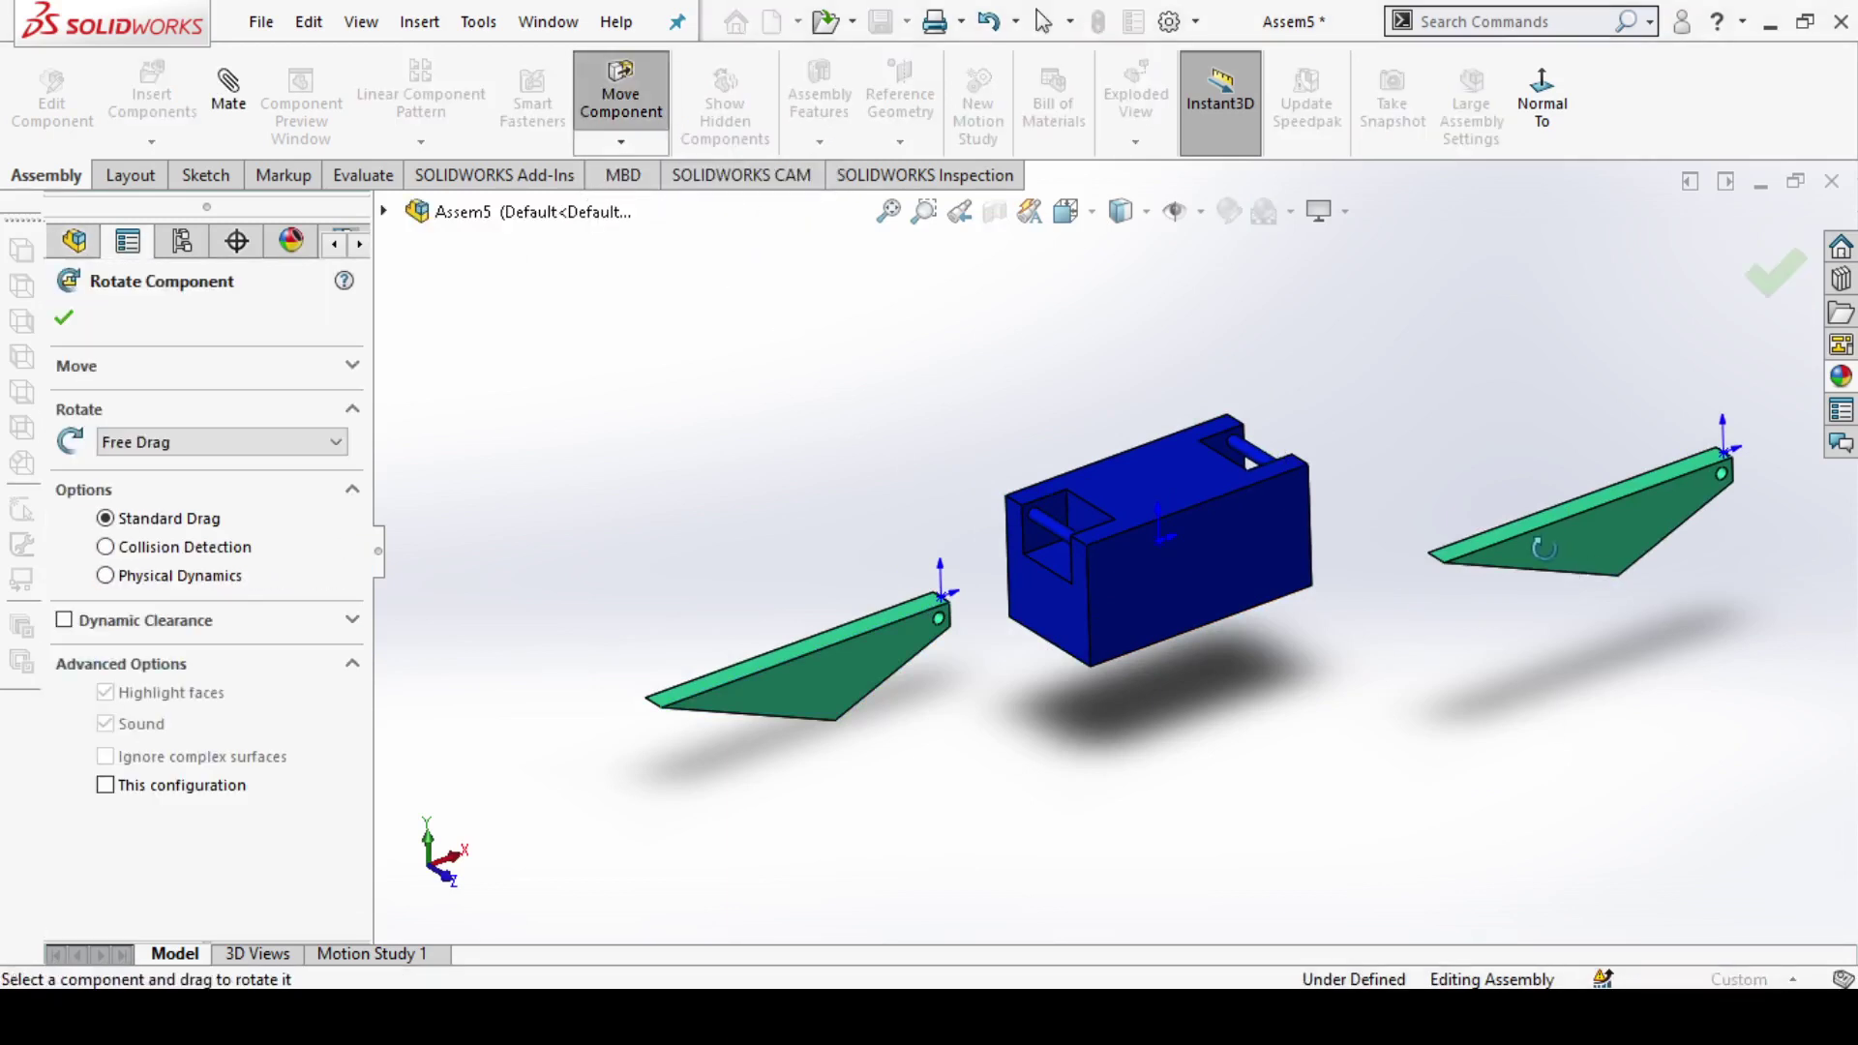
left_click_drag(1543, 548, 1724, 578)
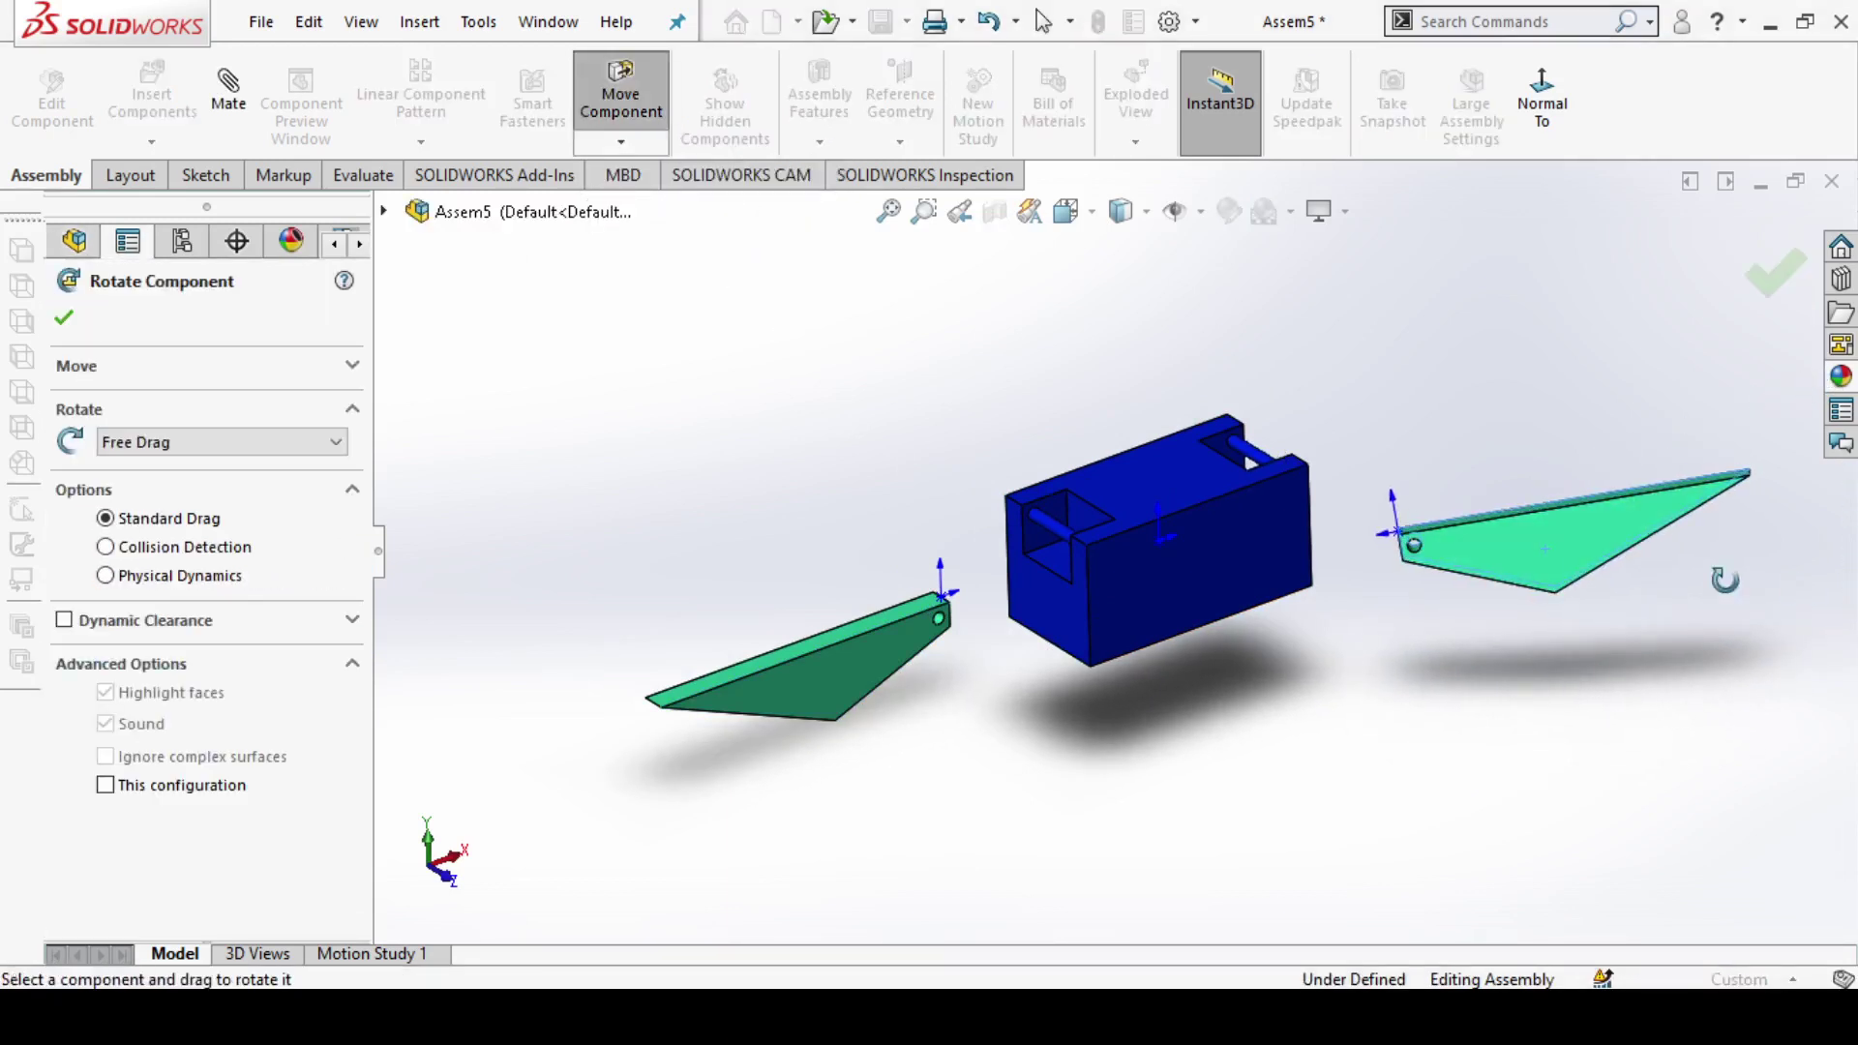
left_click_drag(1724, 579, 1563, 586)
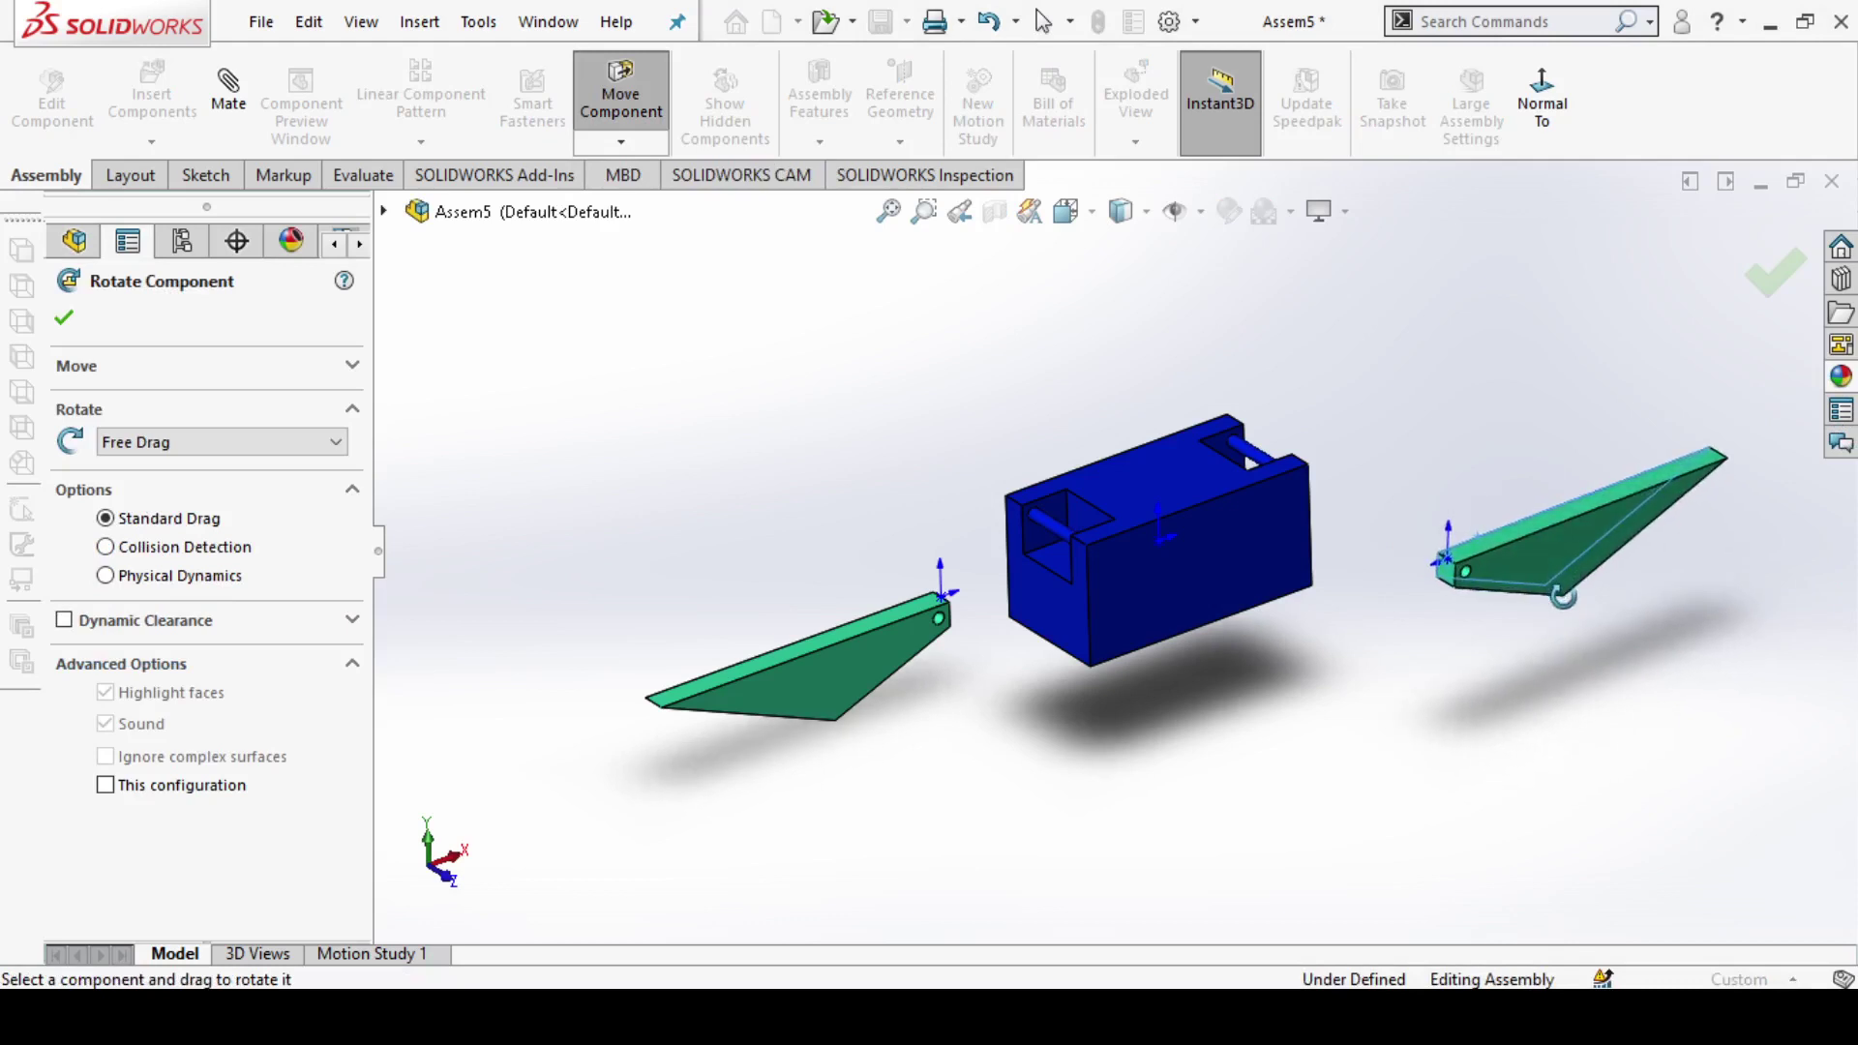
left_click(64, 318)
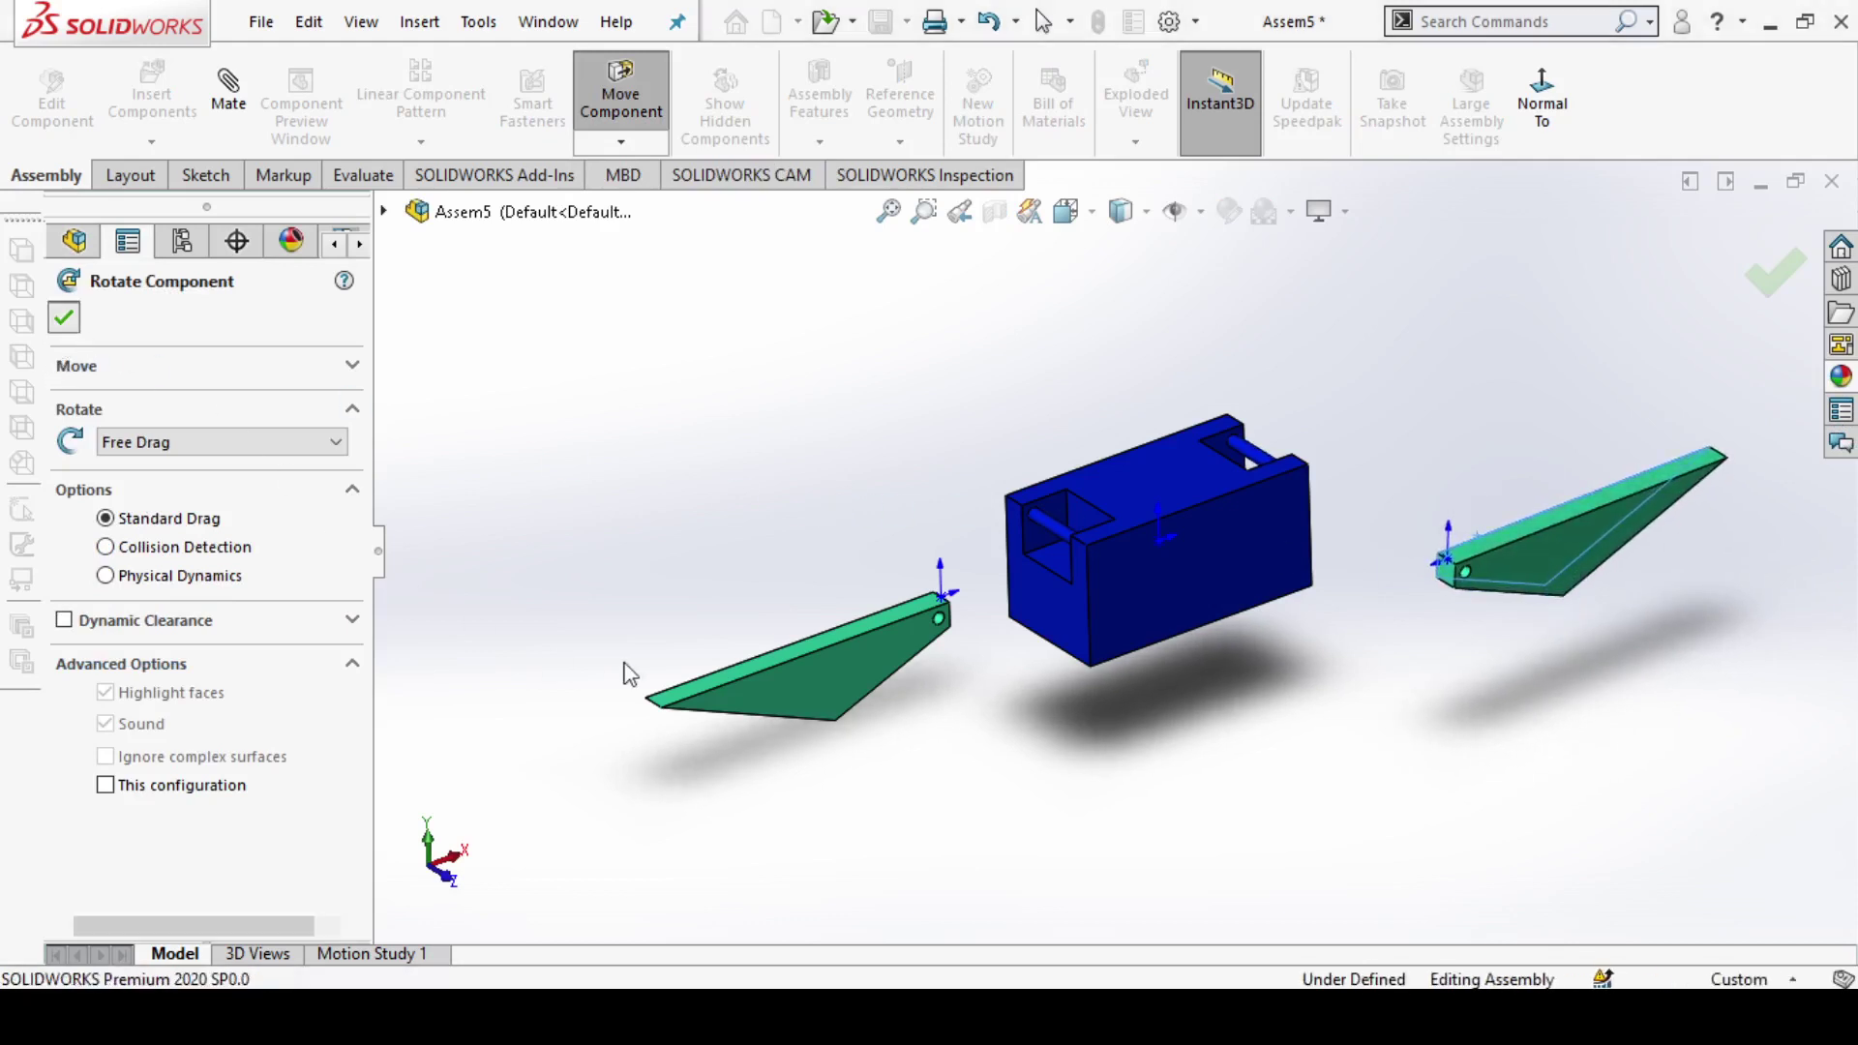
Step: Mate the left arm's hole concentric to the pin in the box's left slot
left_click(231, 97)
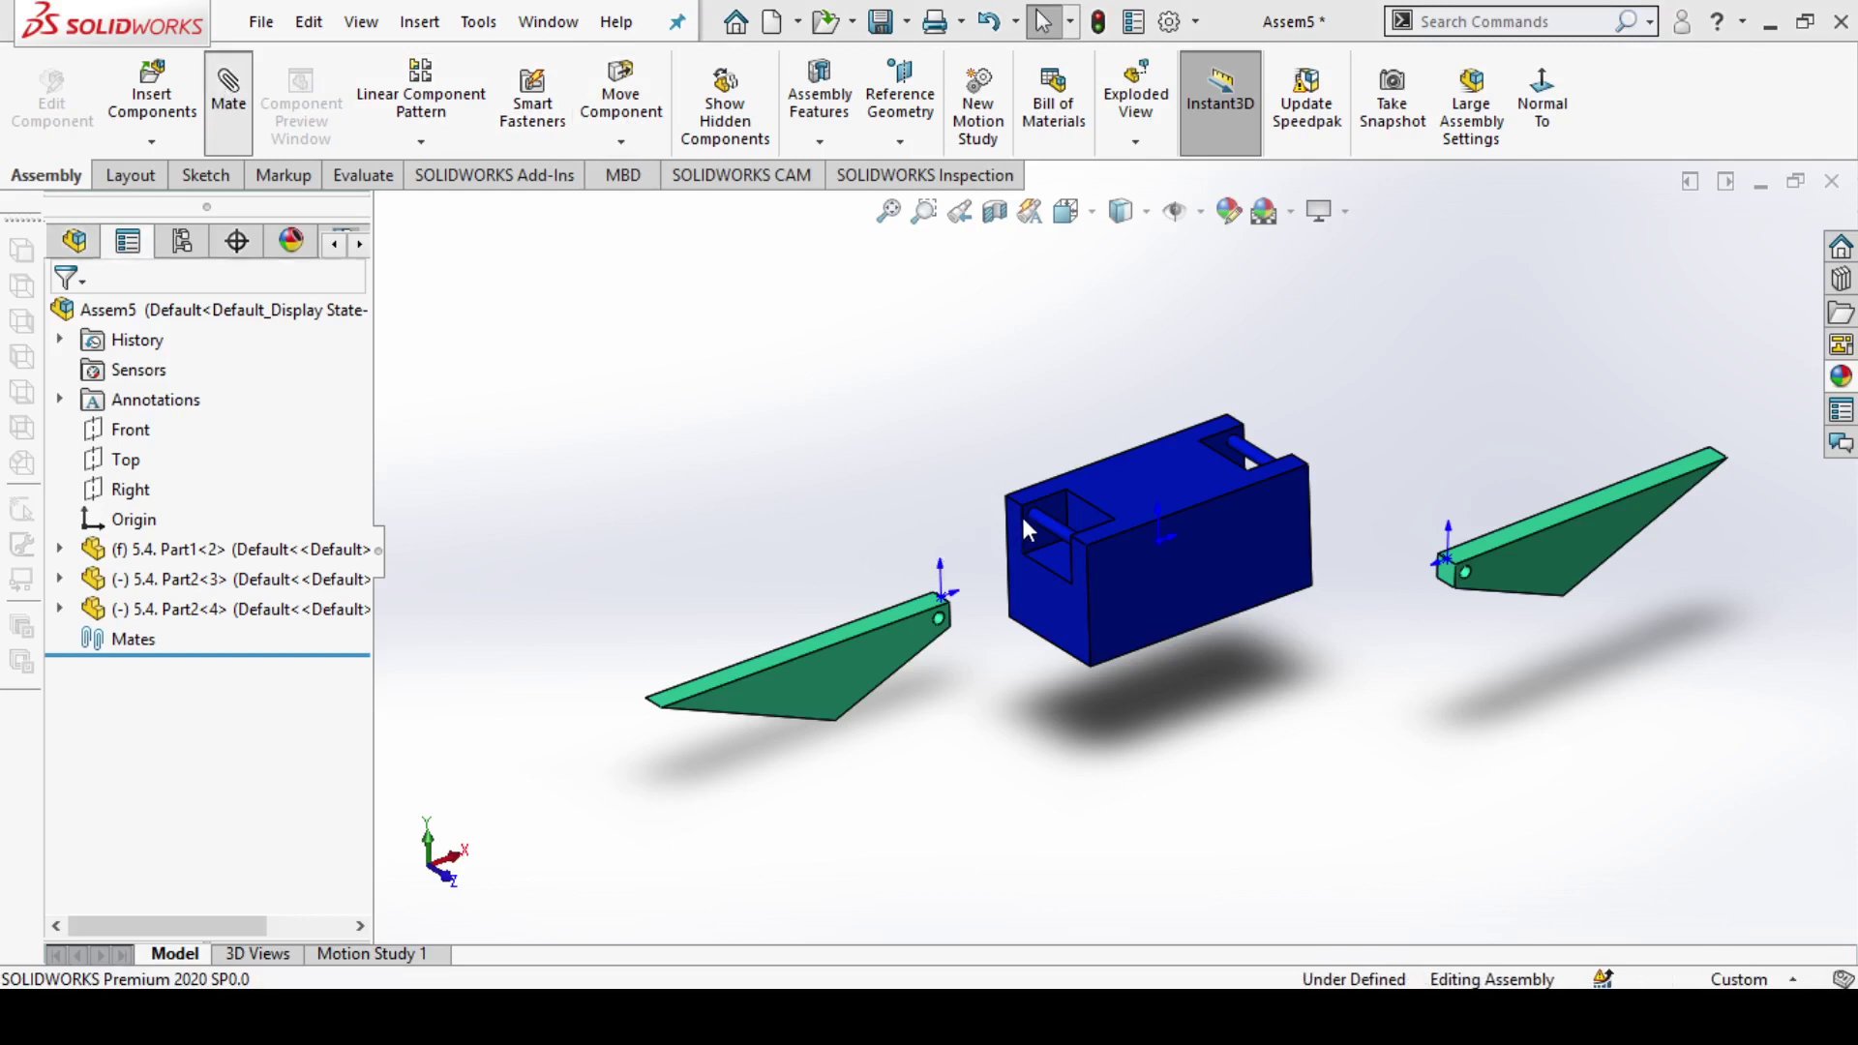
scroll(1046, 523, "down", 5)
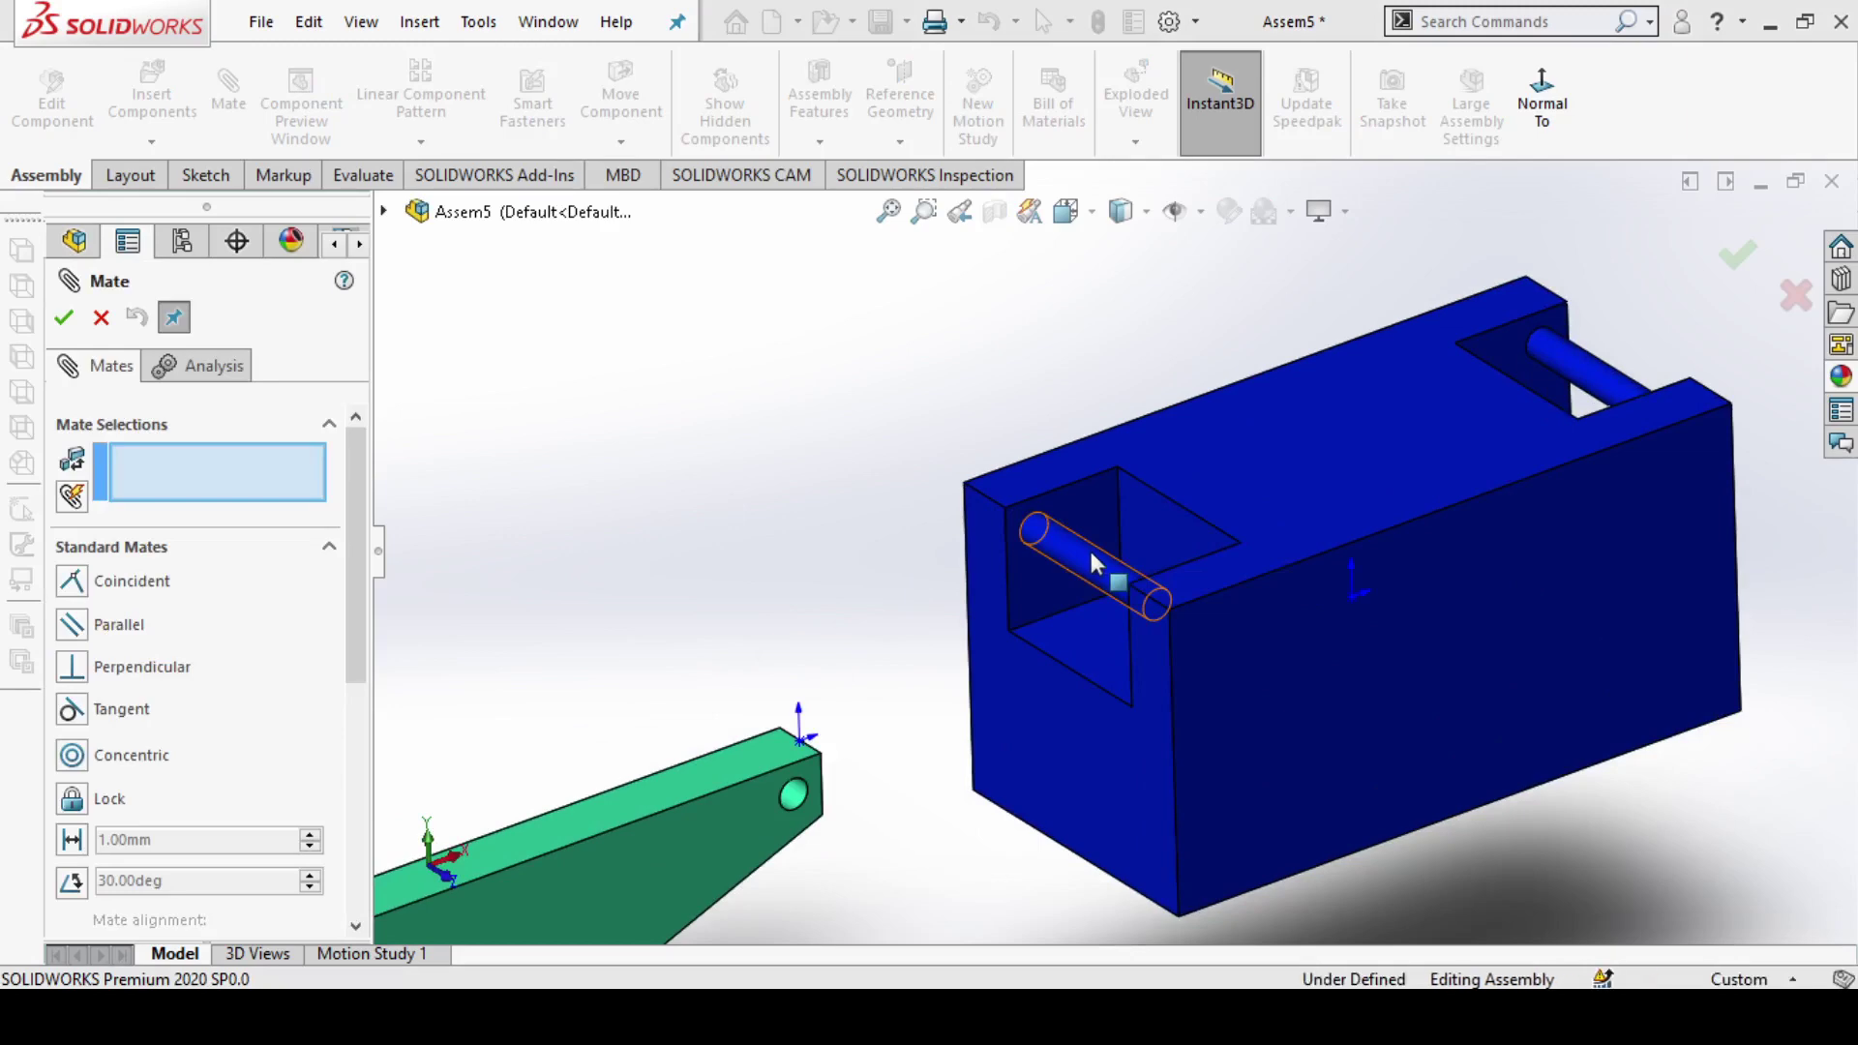
left_click(1091, 557)
scroll(855, 741, "down", 3)
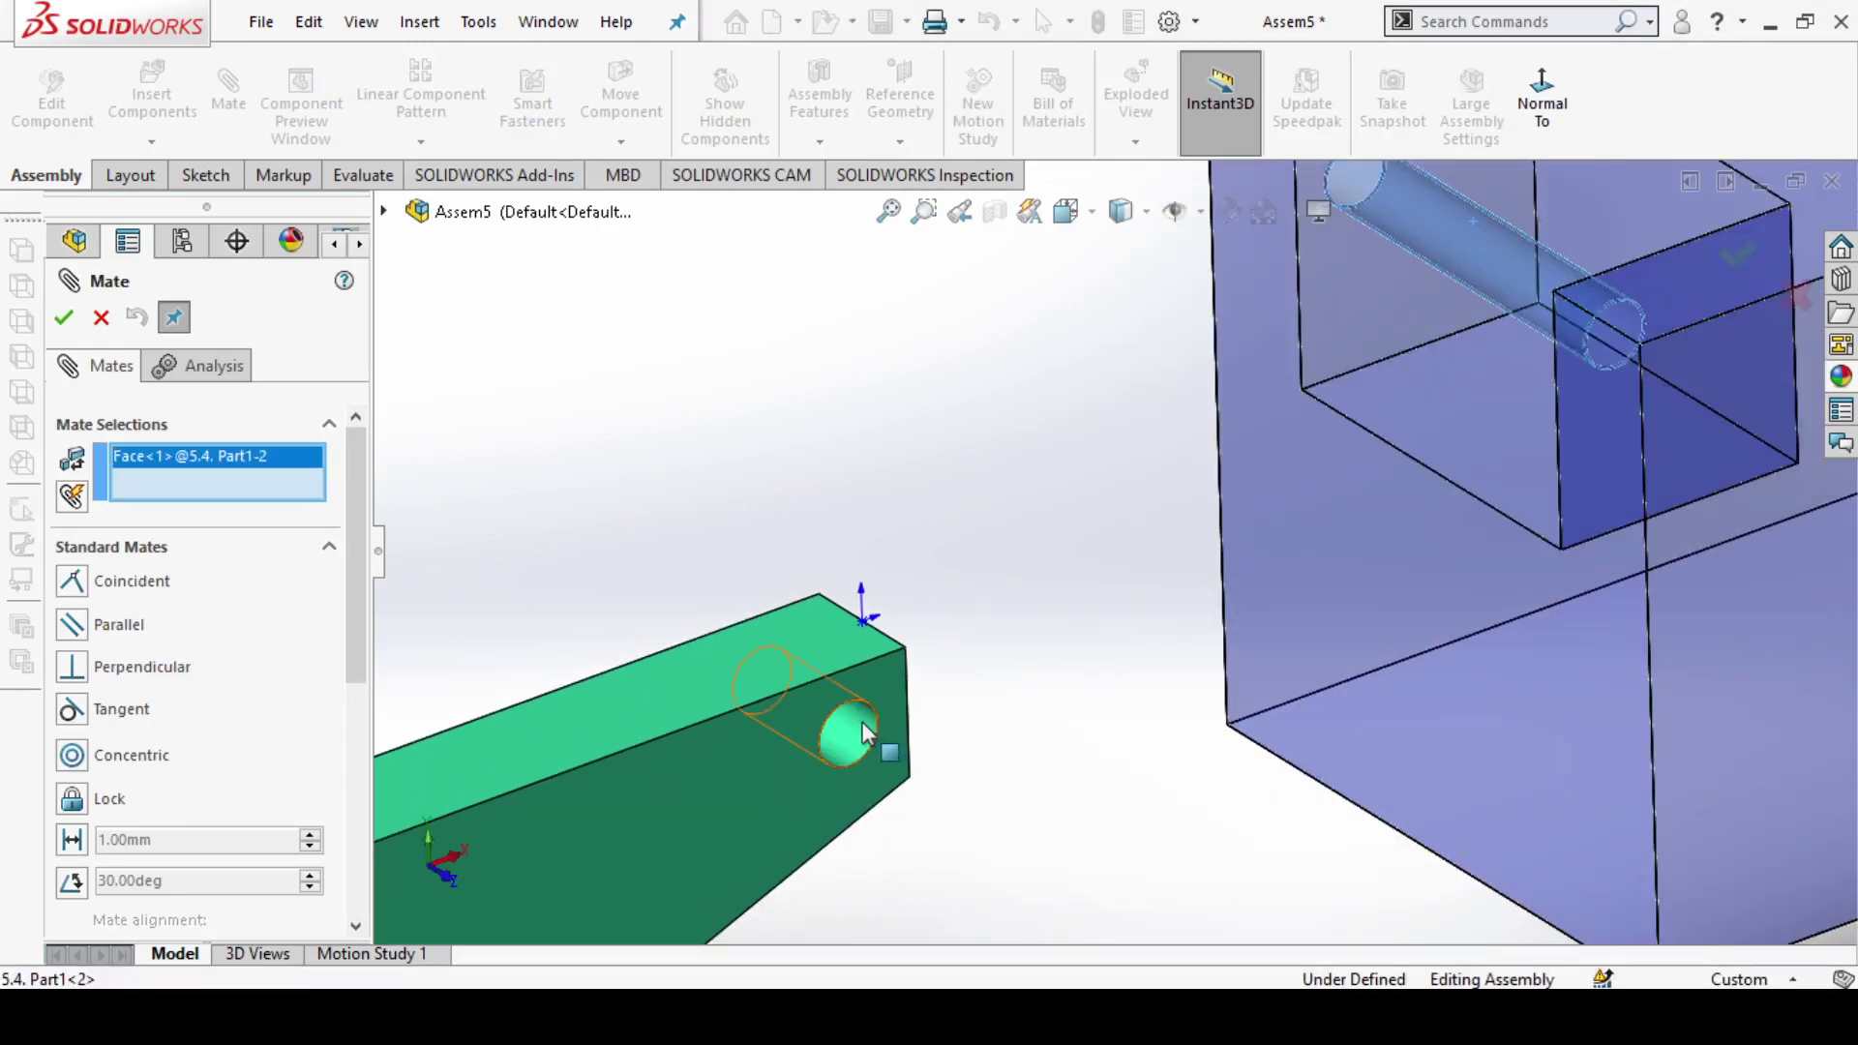
left_click(864, 733)
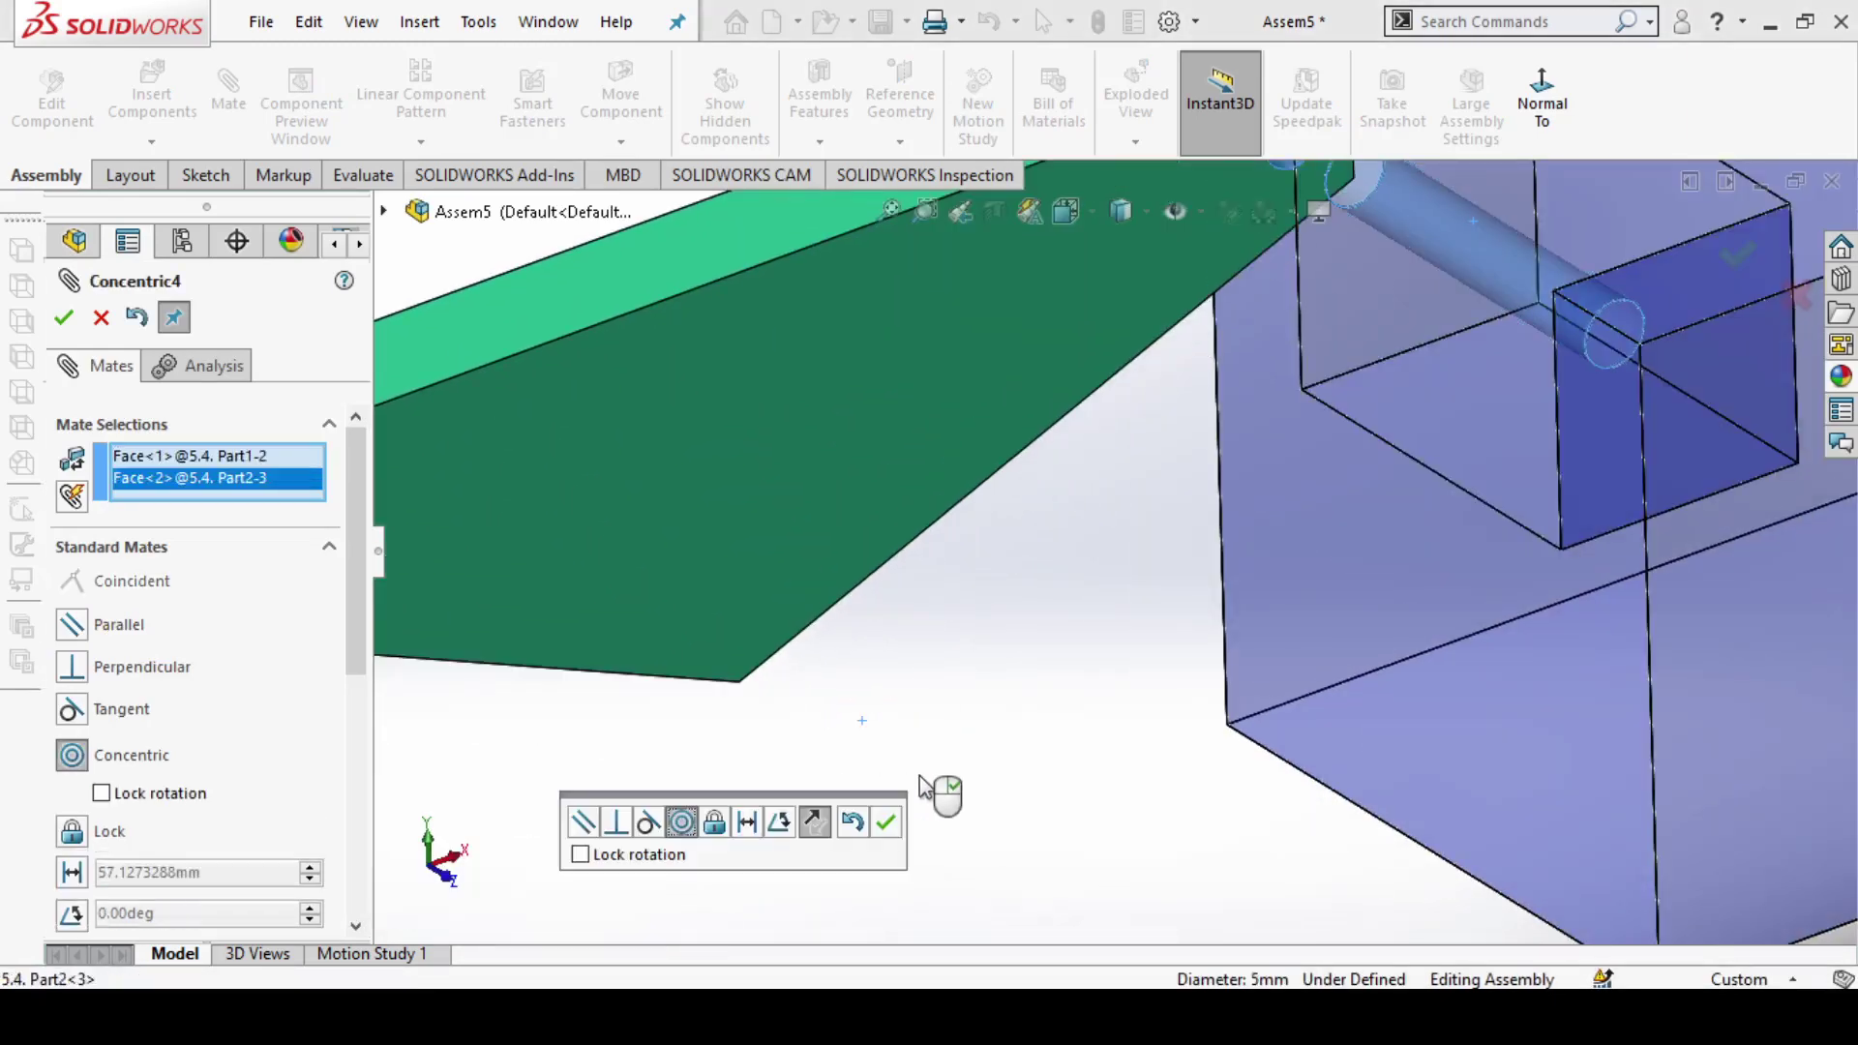
scroll(980, 789, "up", 2)
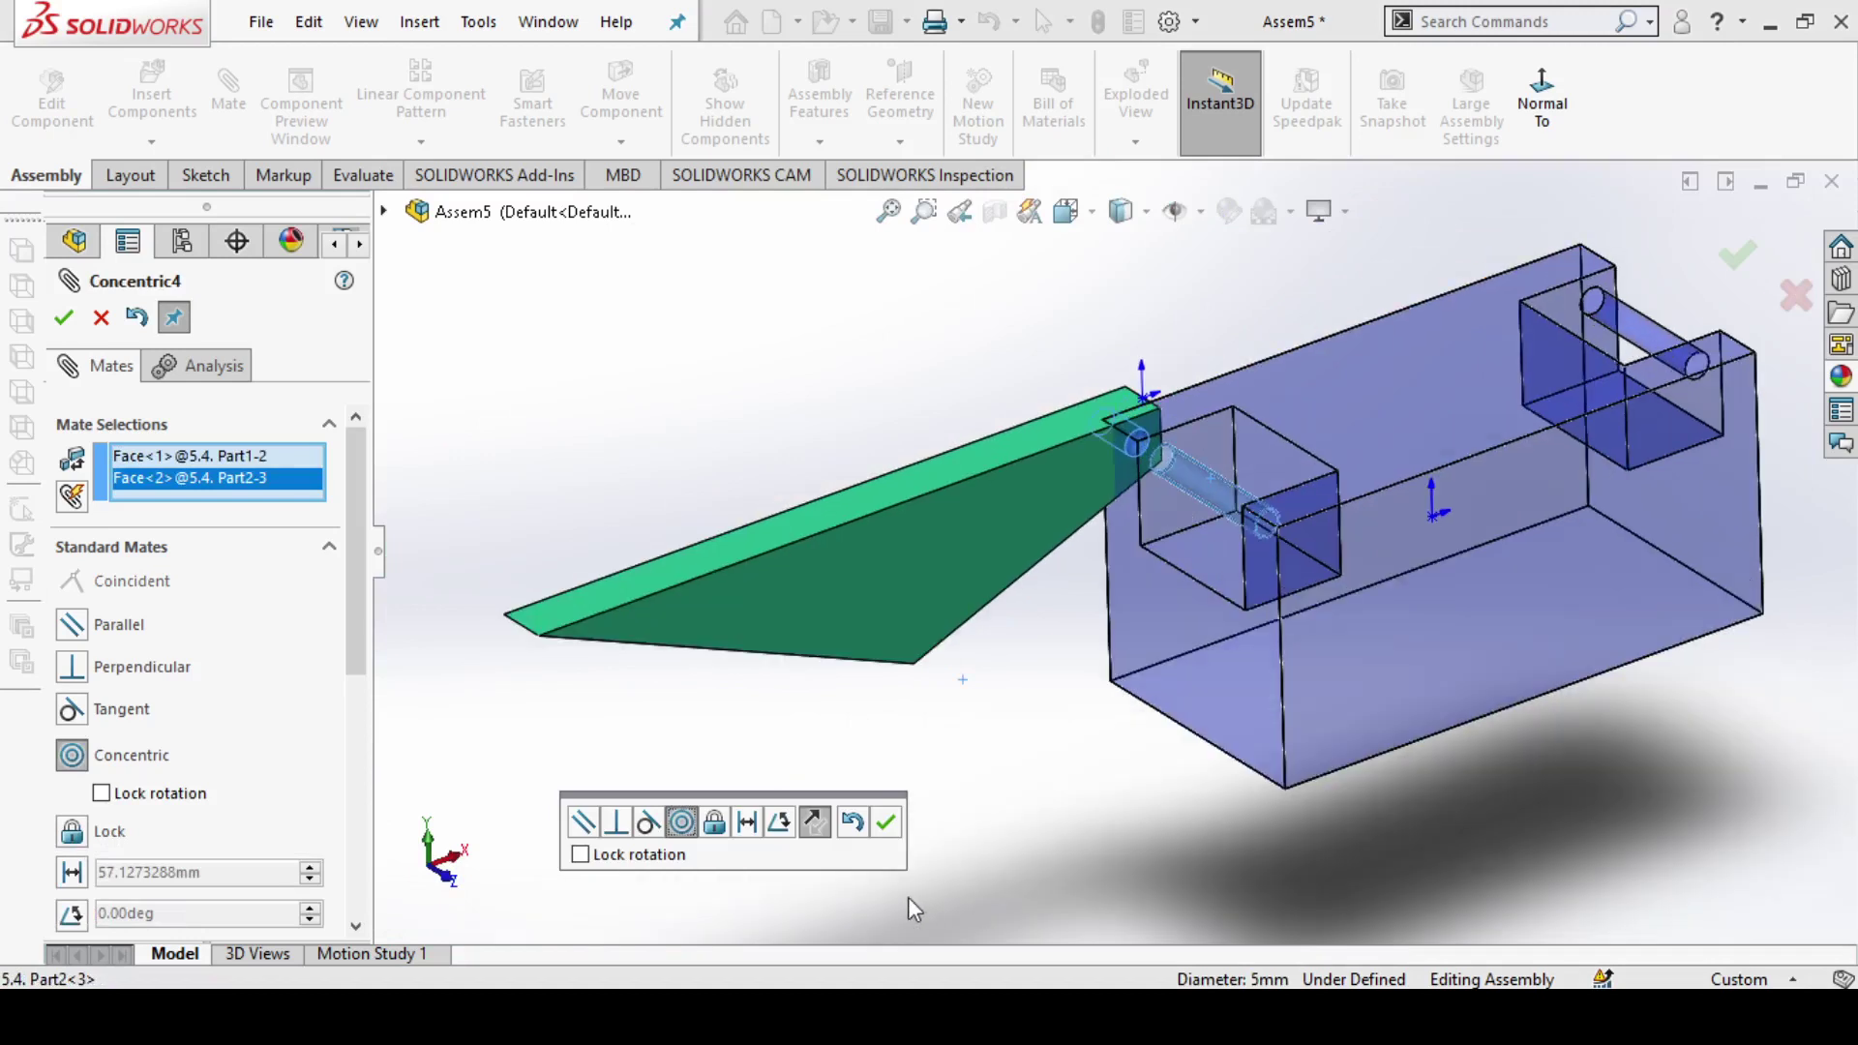
left_click(887, 822)
Step: Mate the right arm's hole concentric to the box's right pin
scroll(995, 755, "up", 3)
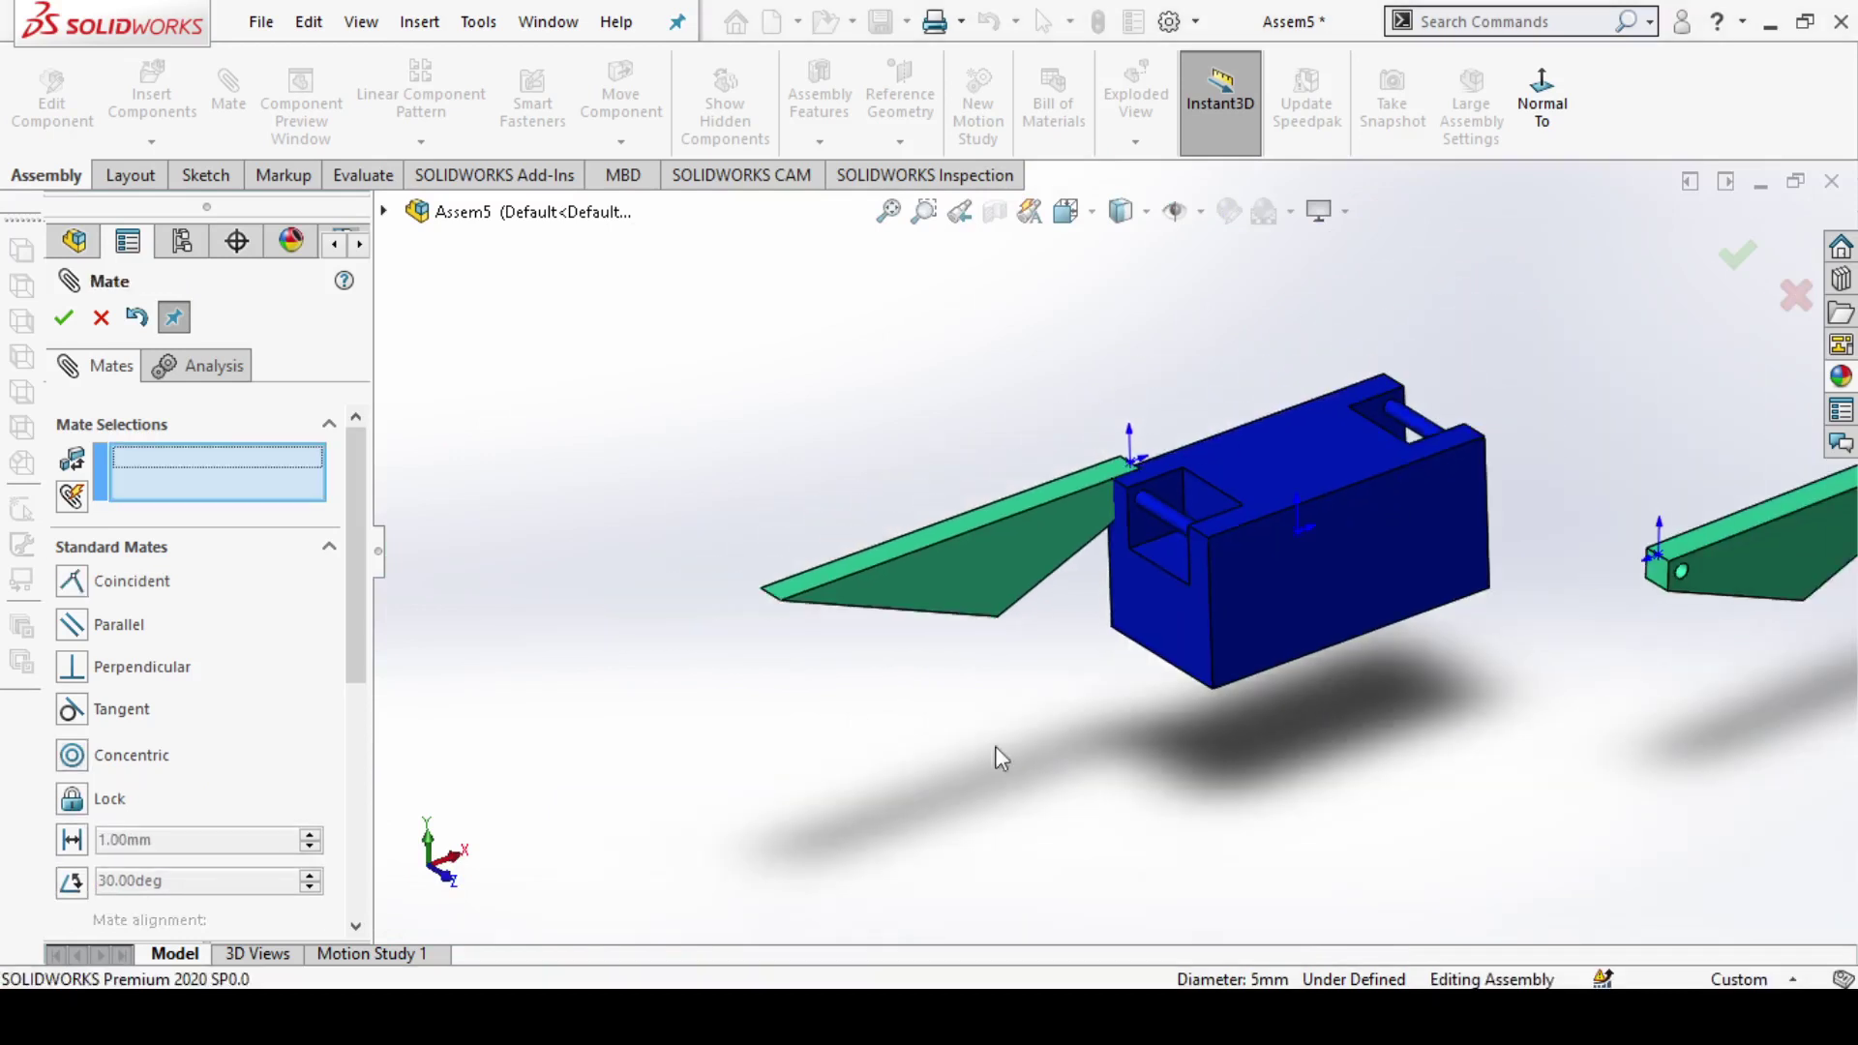
scroll(1174, 564, "down", 2)
scroll(1274, 664, "down", 2)
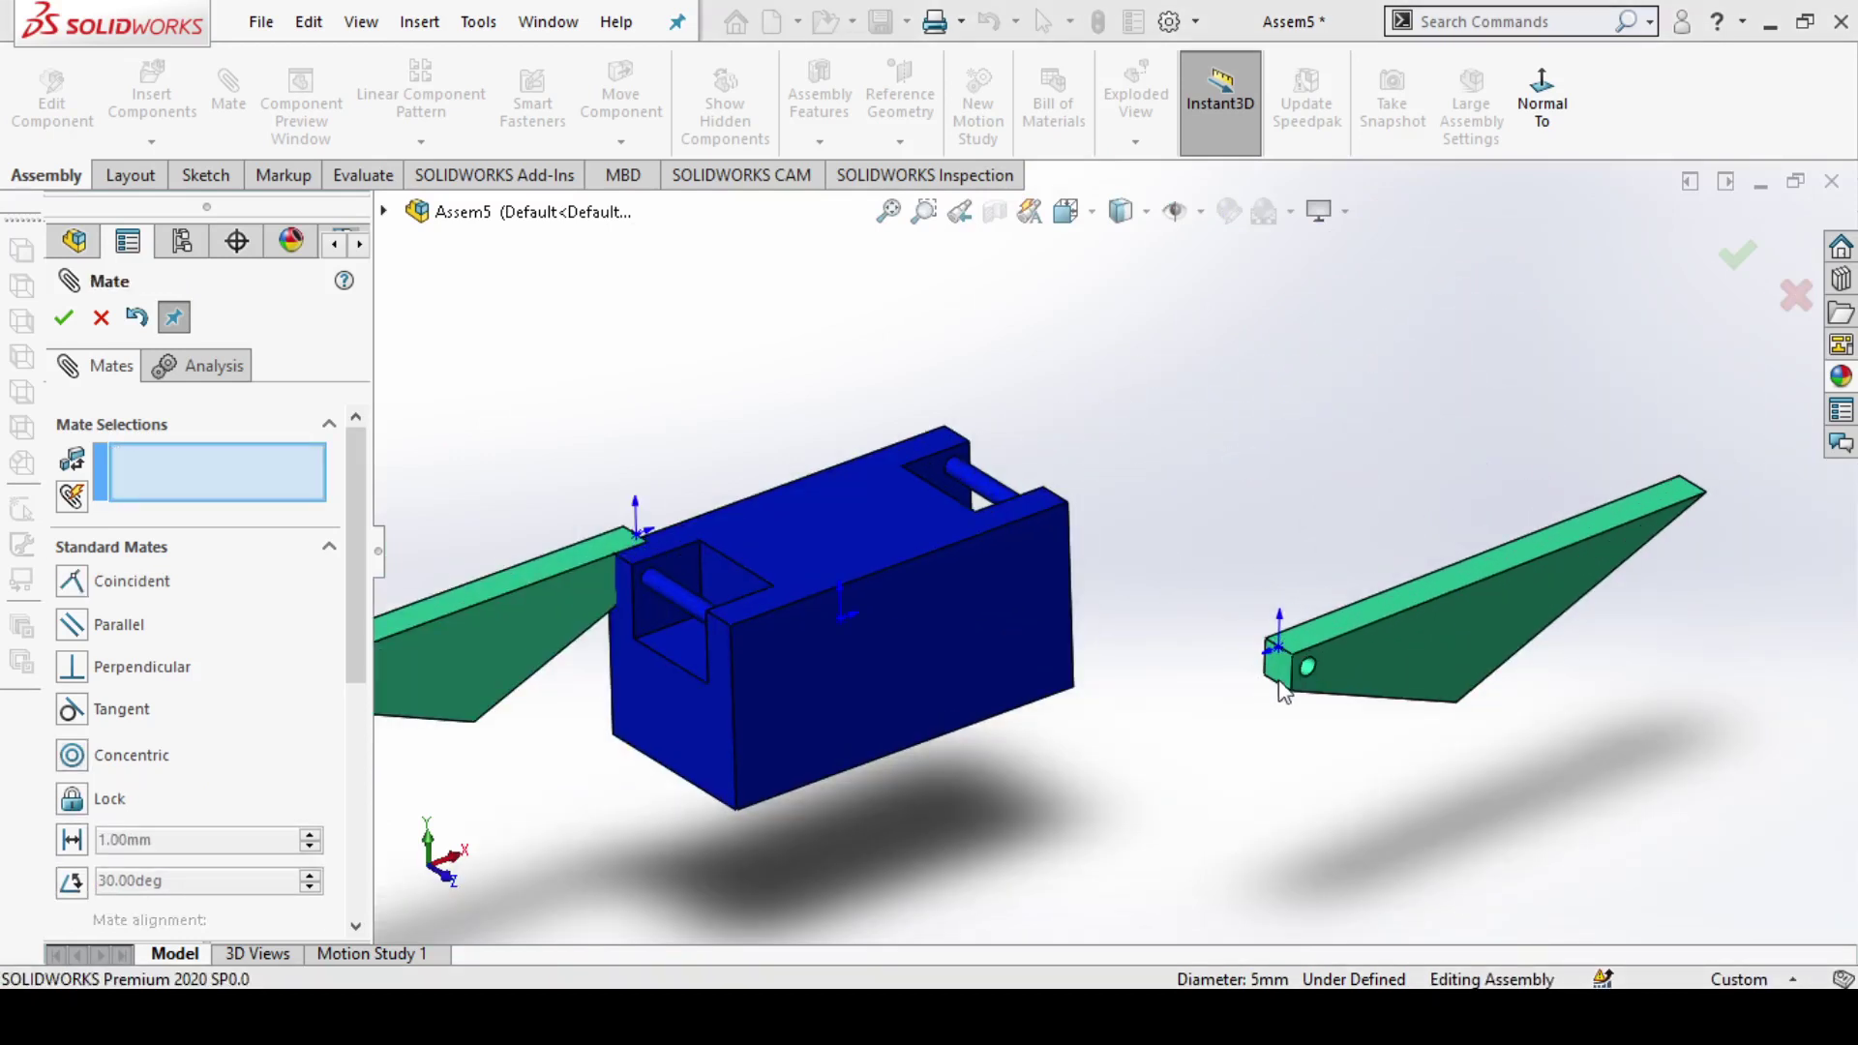
scroll(1303, 660, "down", 3)
scroll(1287, 655, "down", 2)
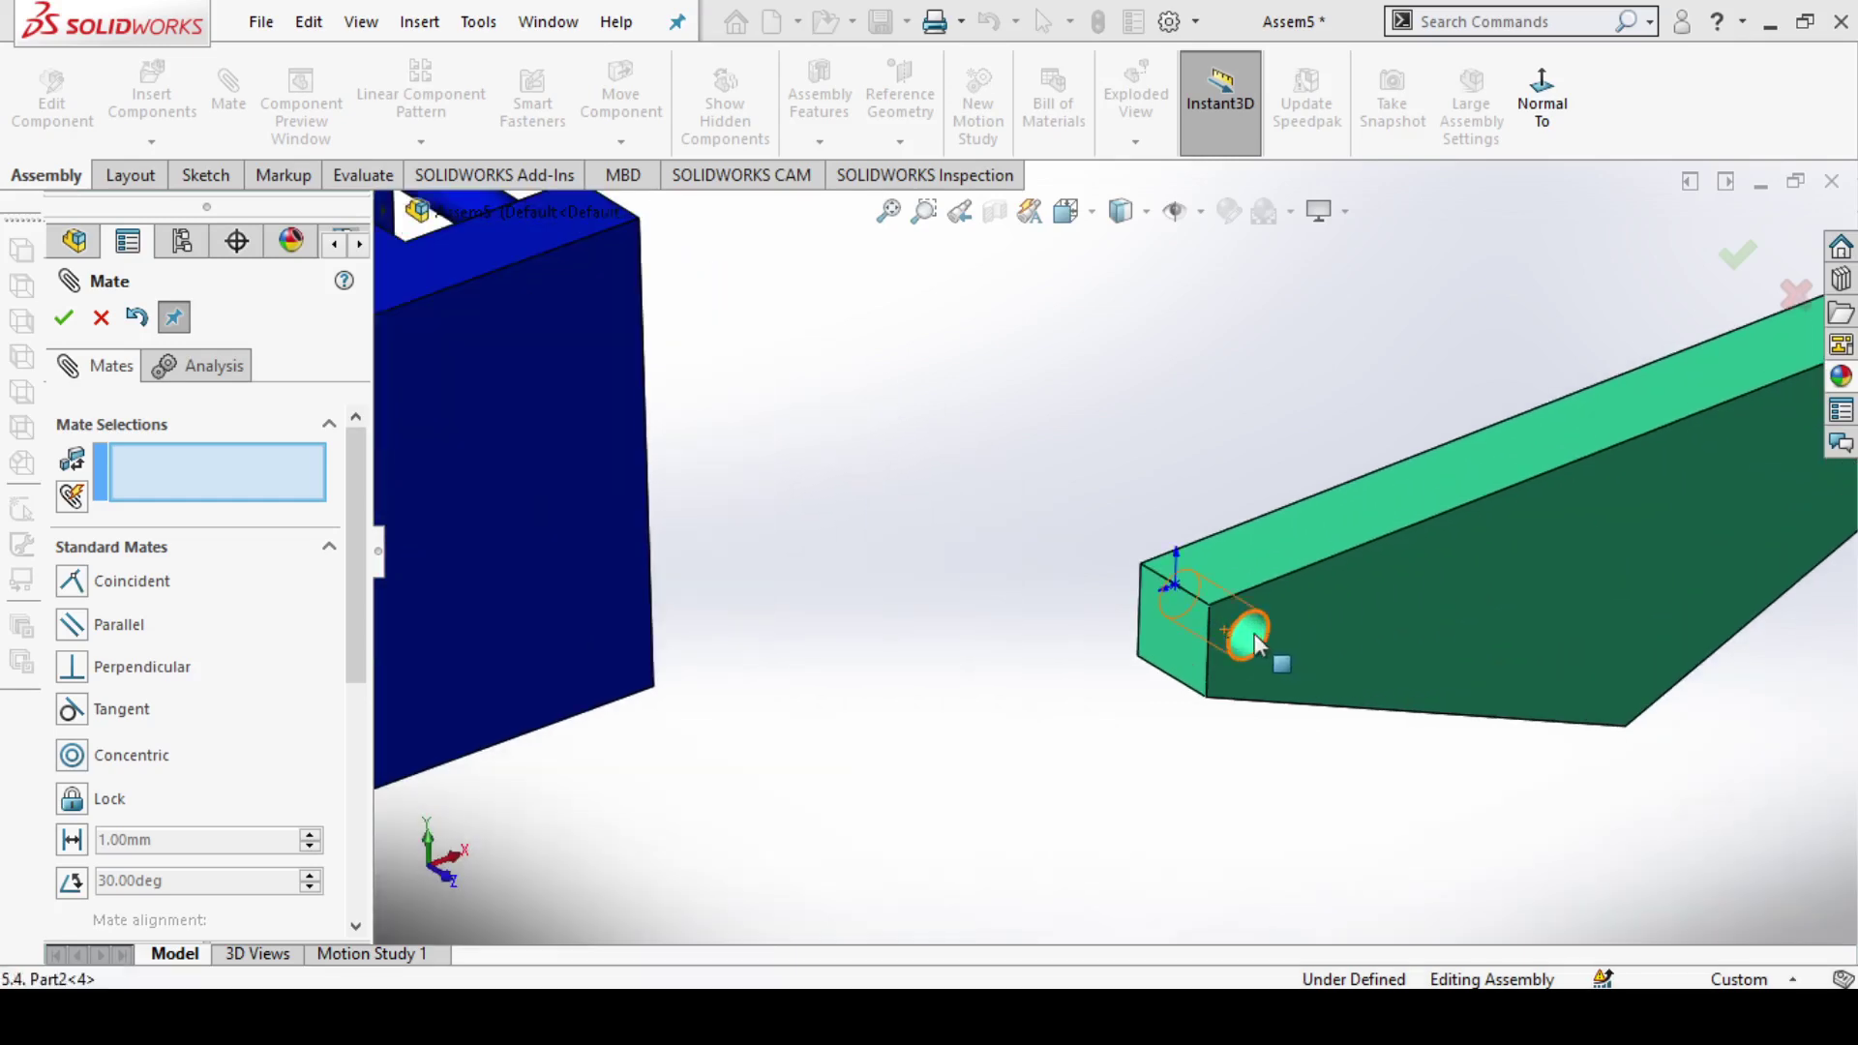
left_click(1253, 642)
scroll(1394, 745, "up", 3)
scroll(1413, 789, "up", 2)
scroll(776, 352, "down", 2)
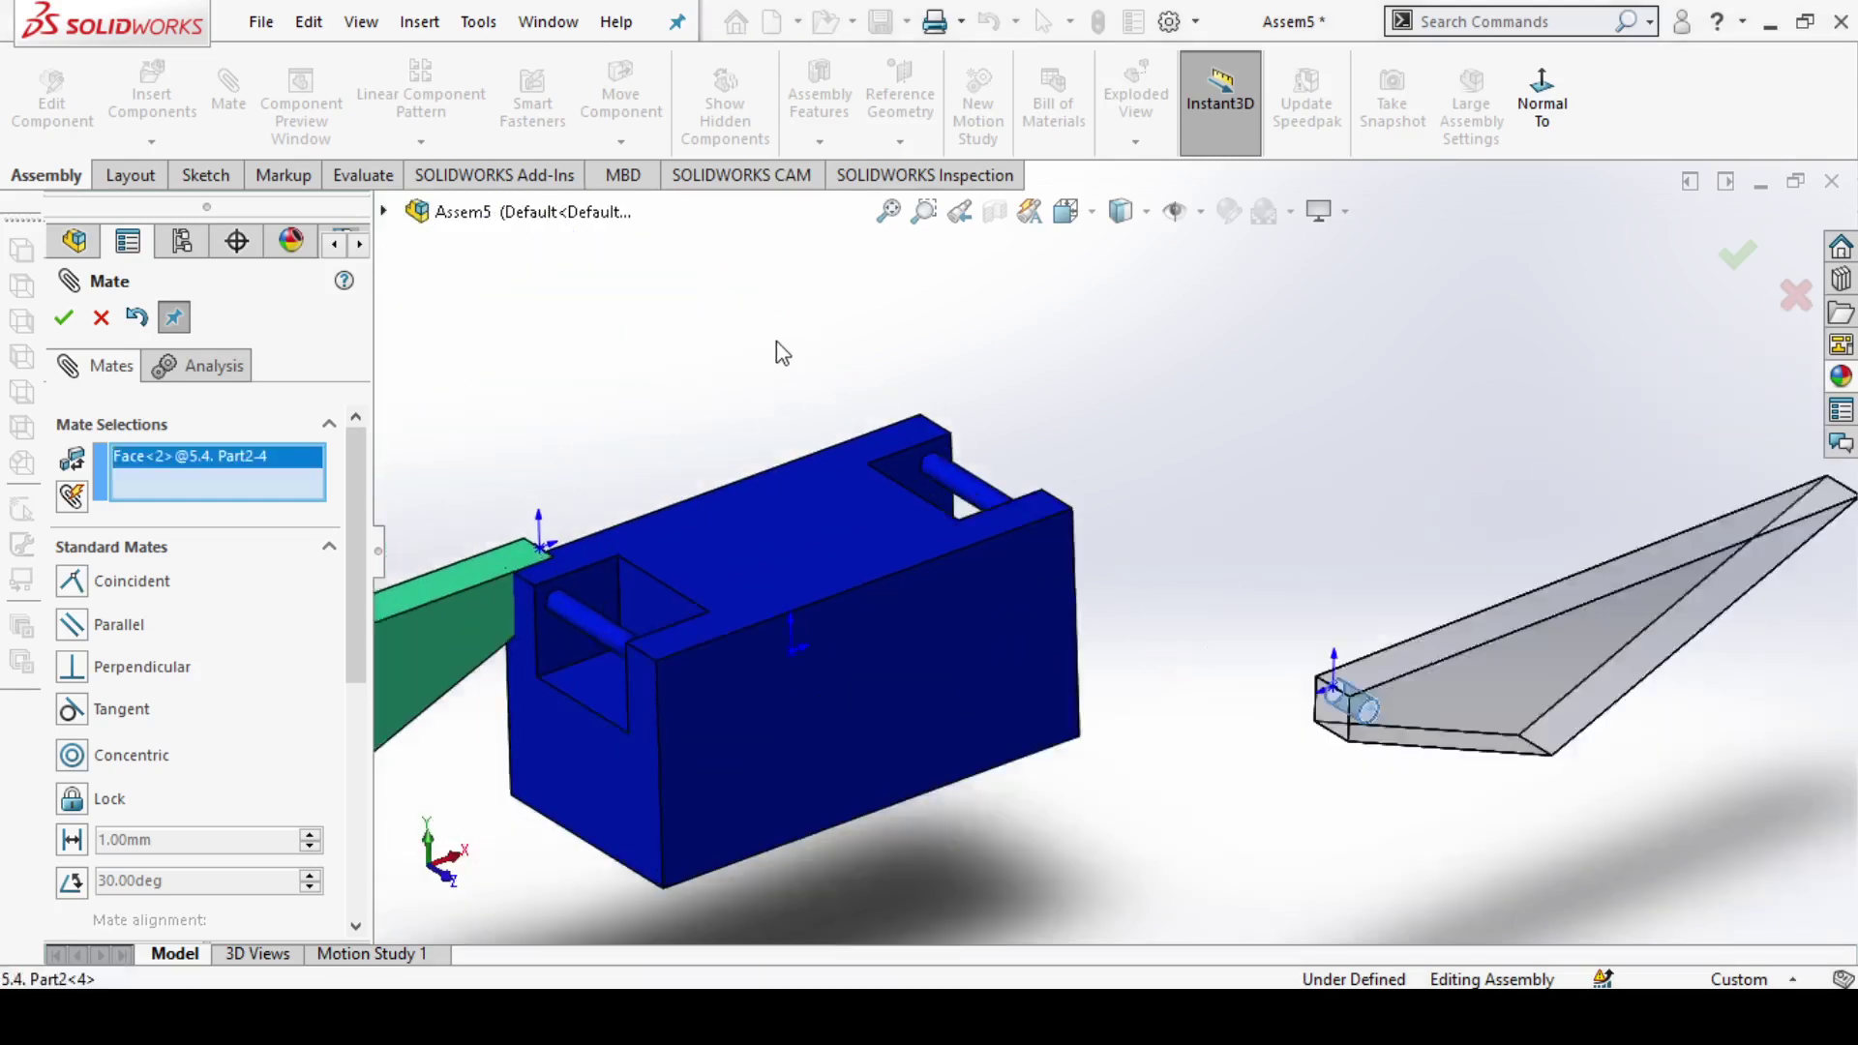
scroll(1024, 538, "down", 3)
left_click(1024, 534)
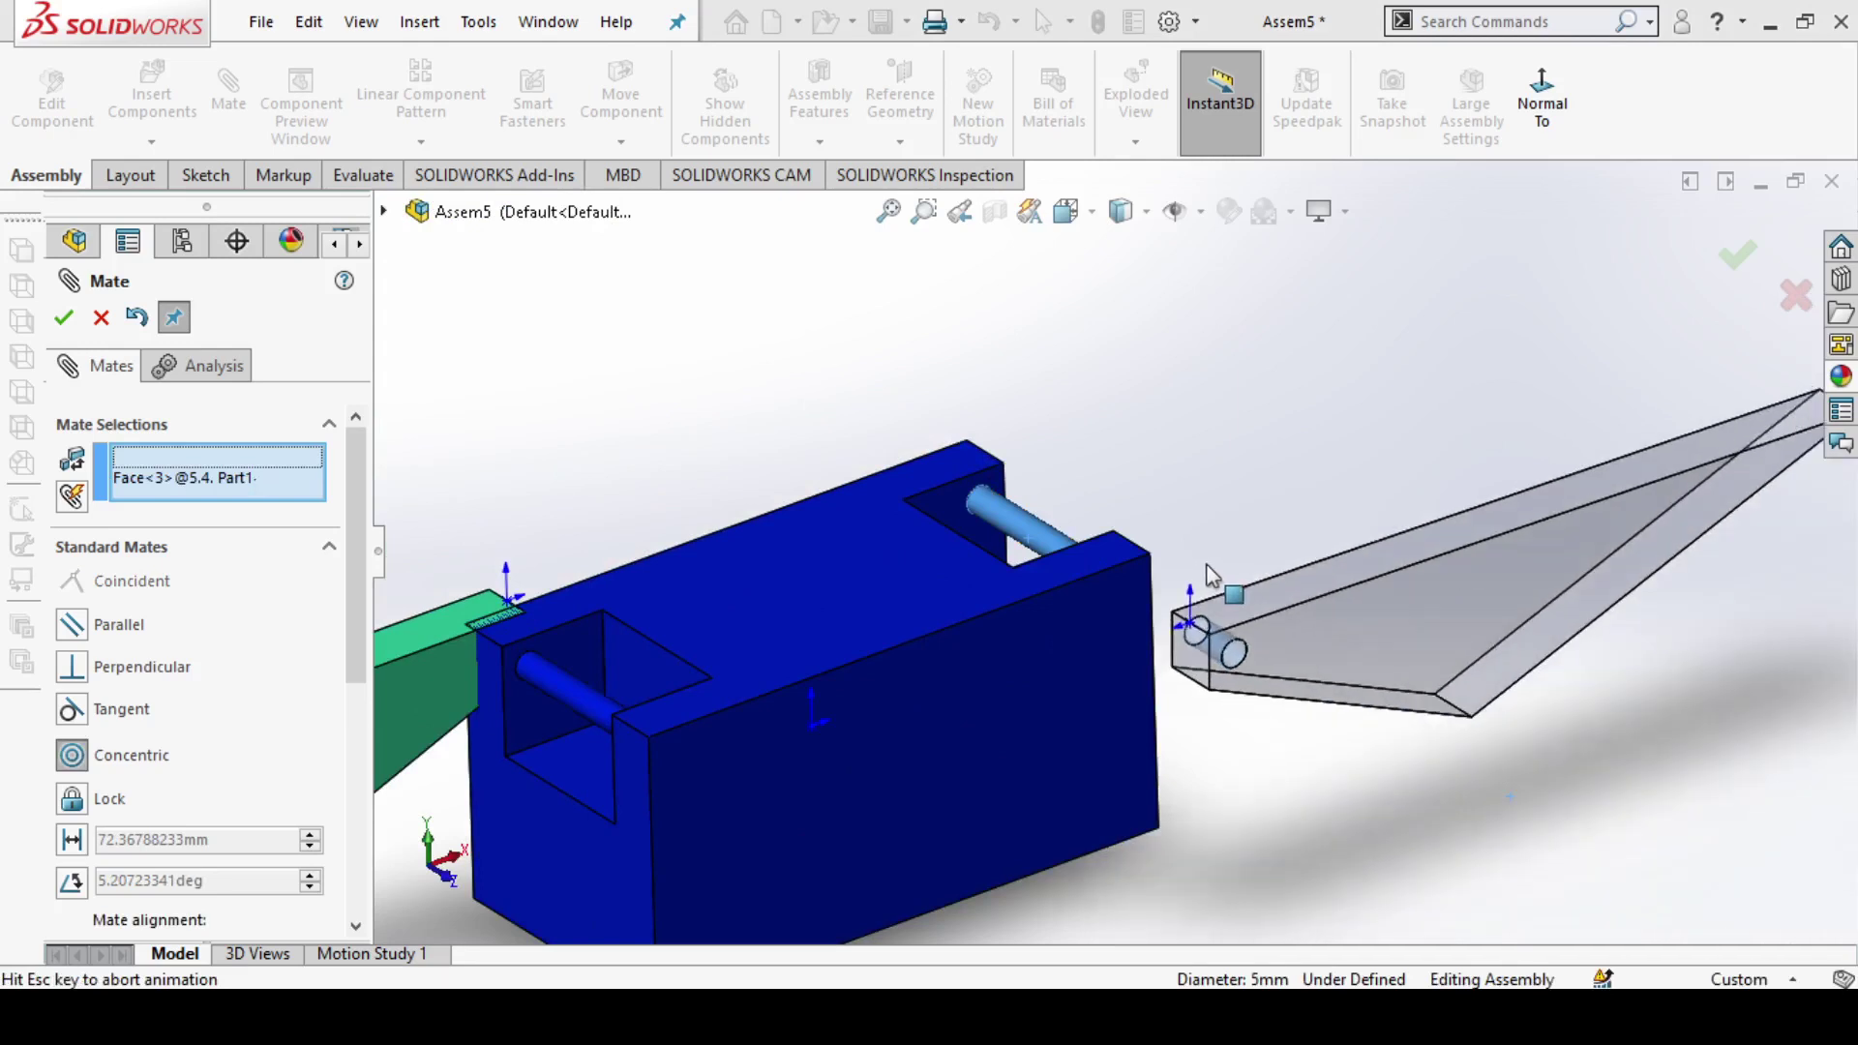
left_click(1551, 608)
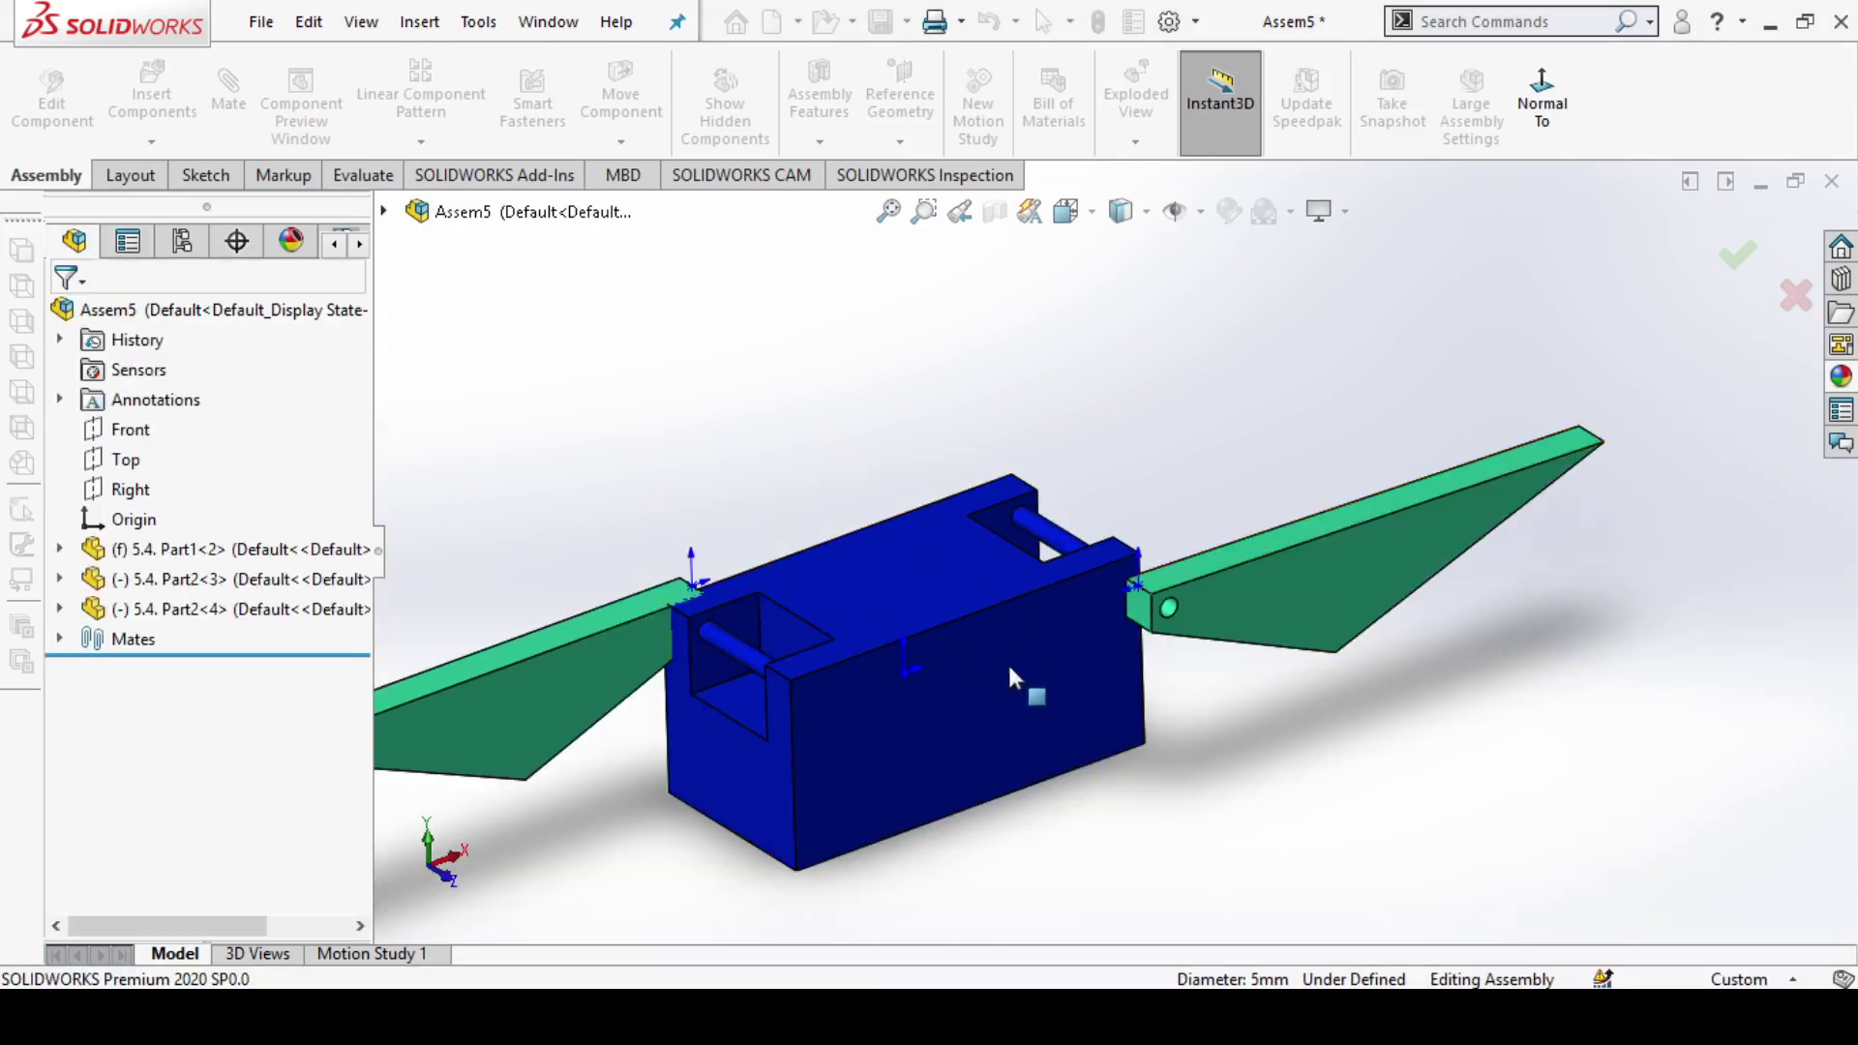
Step: Swing both arms about their pins and move the right arm up into the box's side slot
scroll(1071, 668, "up", 3)
mouse_move(716, 664)
left_mouse_down()
mouse_move(931, 880)
mouse_move(726, 718)
mouse_move(739, 679)
mouse_move(804, 774)
mouse_move(676, 507)
mouse_move(713, 651)
mouse_move(687, 555)
left_mouse_up()
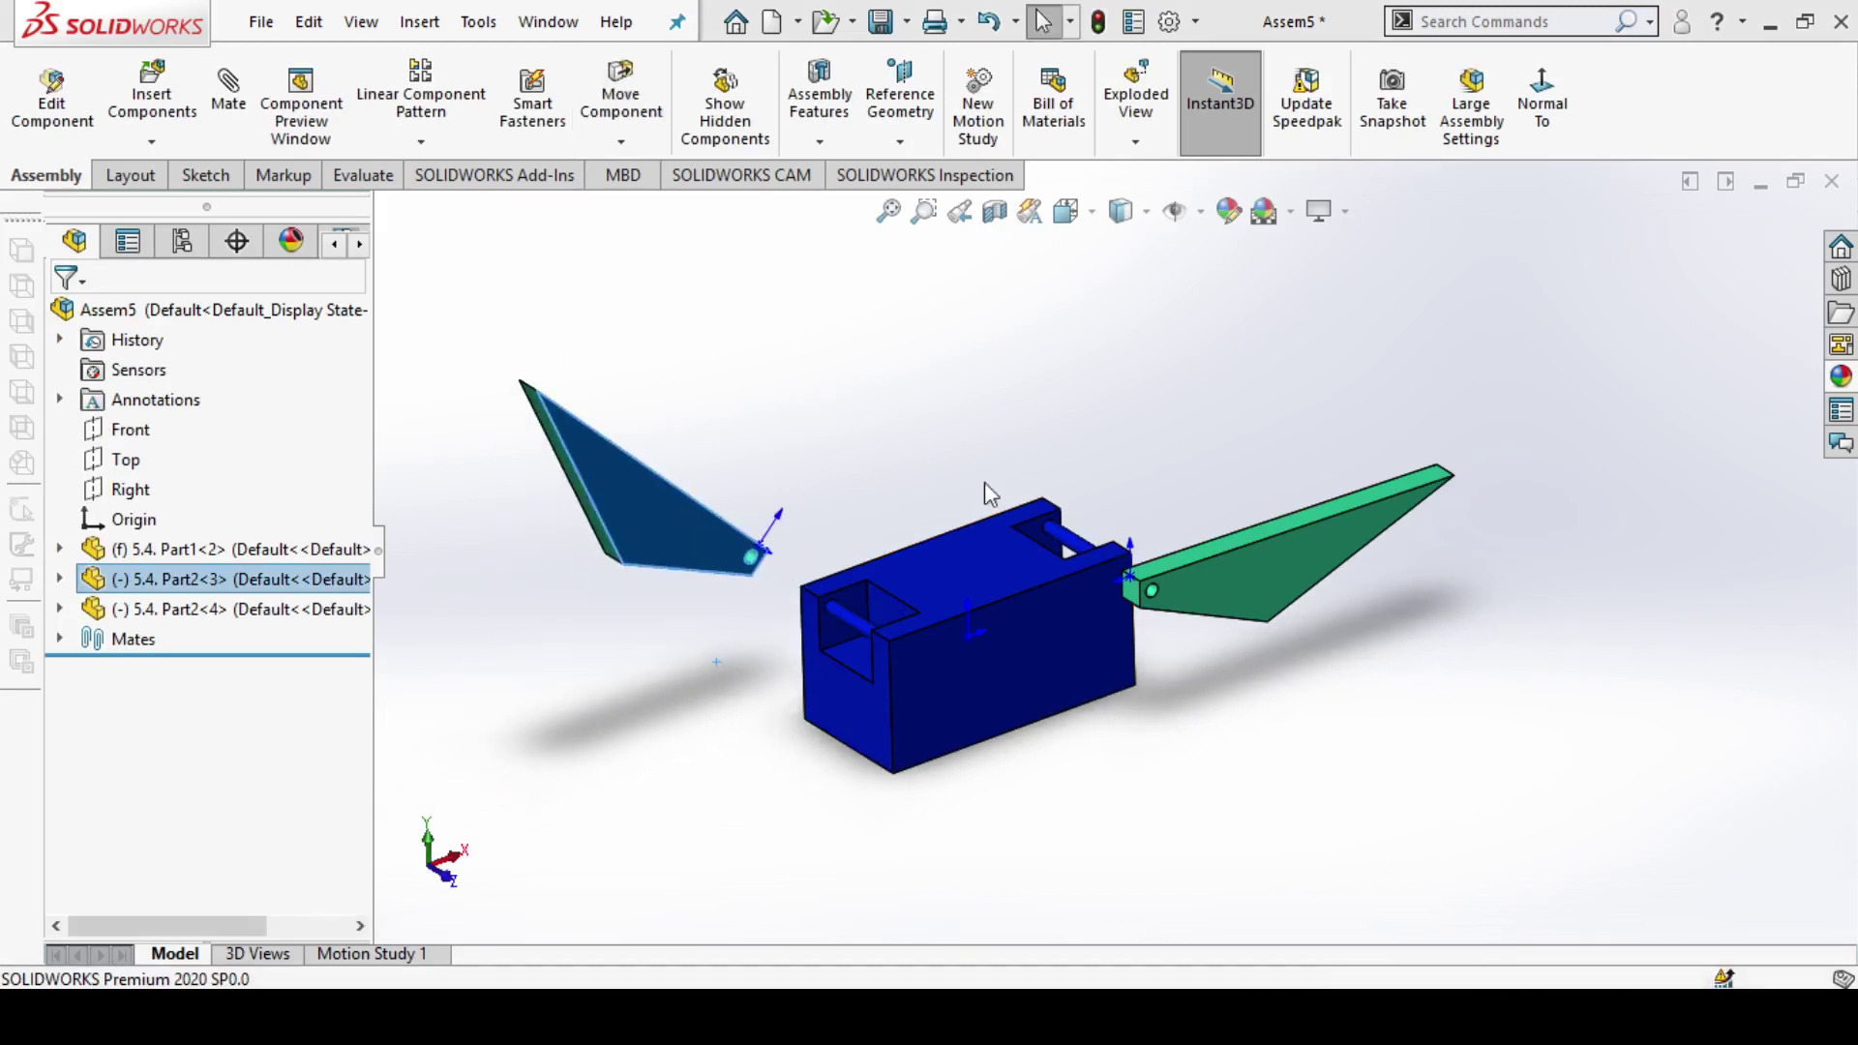
mouse_move(1252, 555)
left_mouse_down()
mouse_move(1148, 394)
mouse_move(1006, 264)
mouse_move(1075, 452)
mouse_move(878, 379)
left_mouse_up()
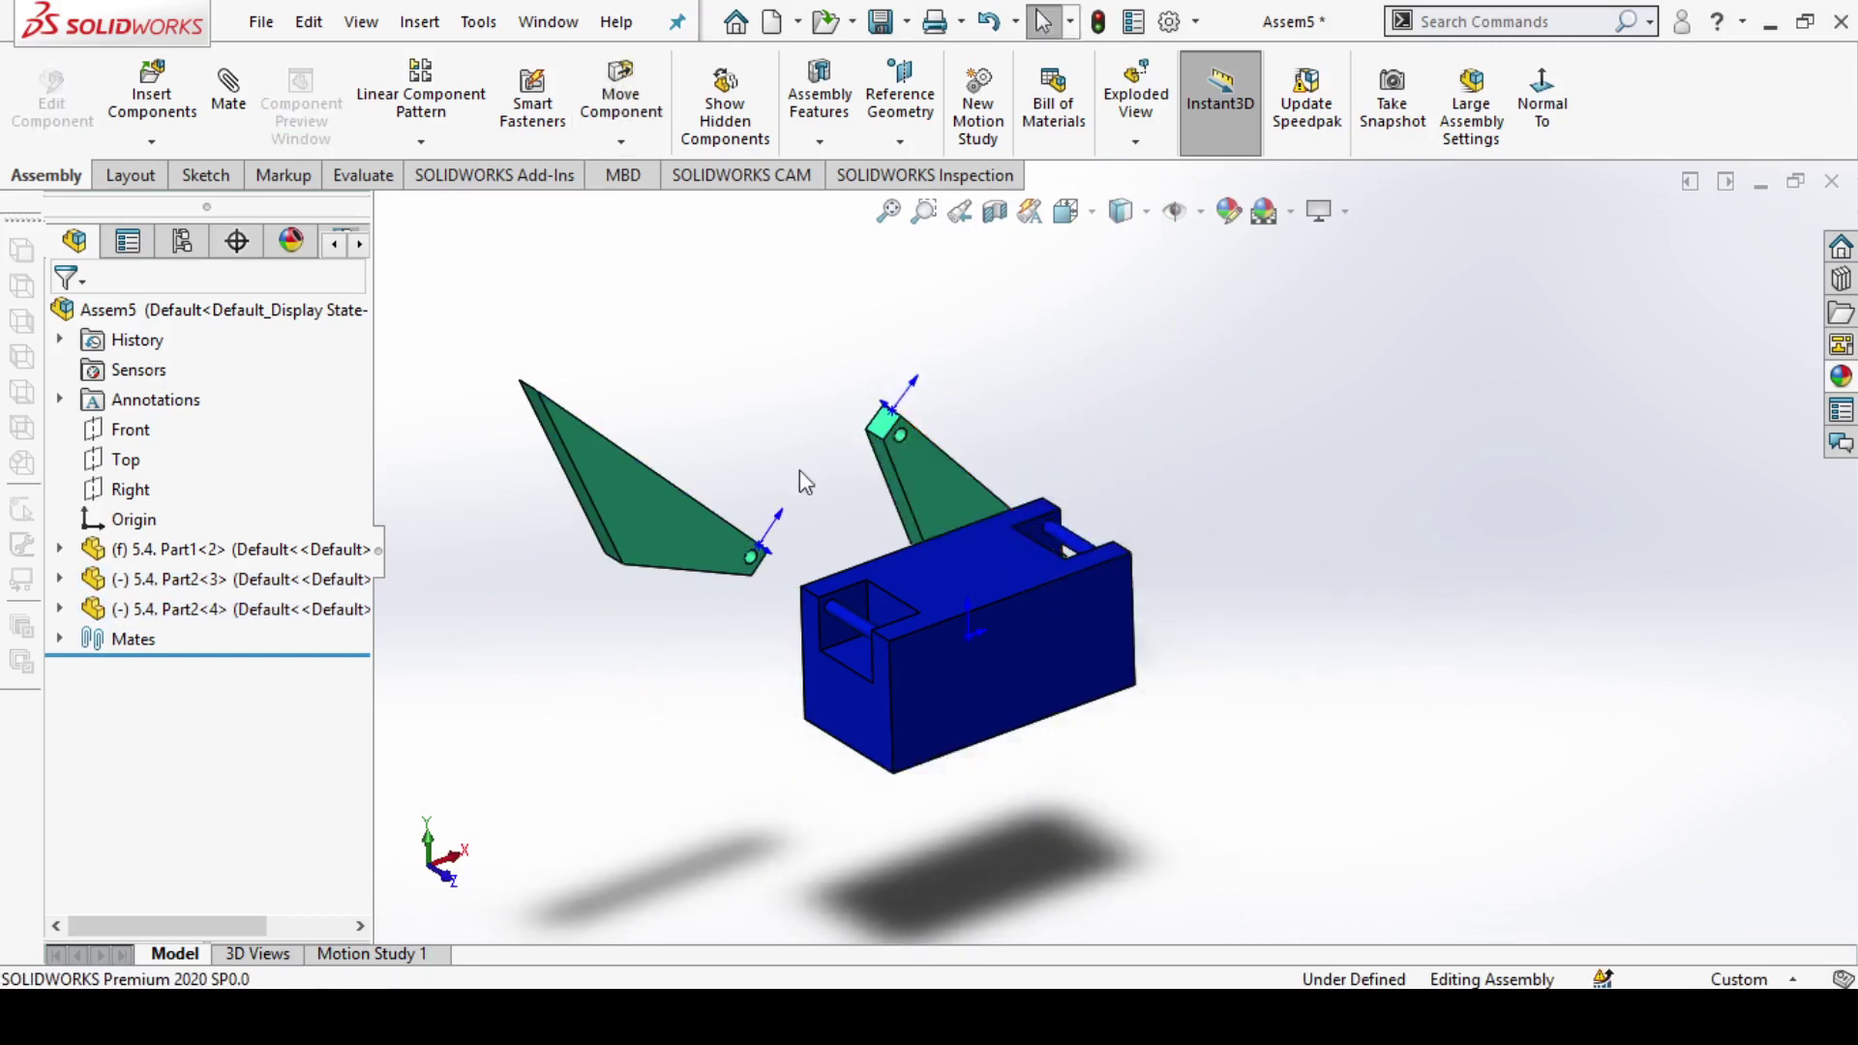
mouse_move(800, 481)
middle_mouse_down()
mouse_move(934, 689)
mouse_move(1070, 581)
mouse_move(1037, 751)
middle_mouse_up()
mouse_move(1215, 656)
middle_mouse_down()
mouse_move(1304, 335)
mouse_move(1204, 667)
mouse_move(1112, 643)
mouse_move(1141, 630)
mouse_move(1112, 738)
mouse_move(1162, 764)
middle_mouse_up()
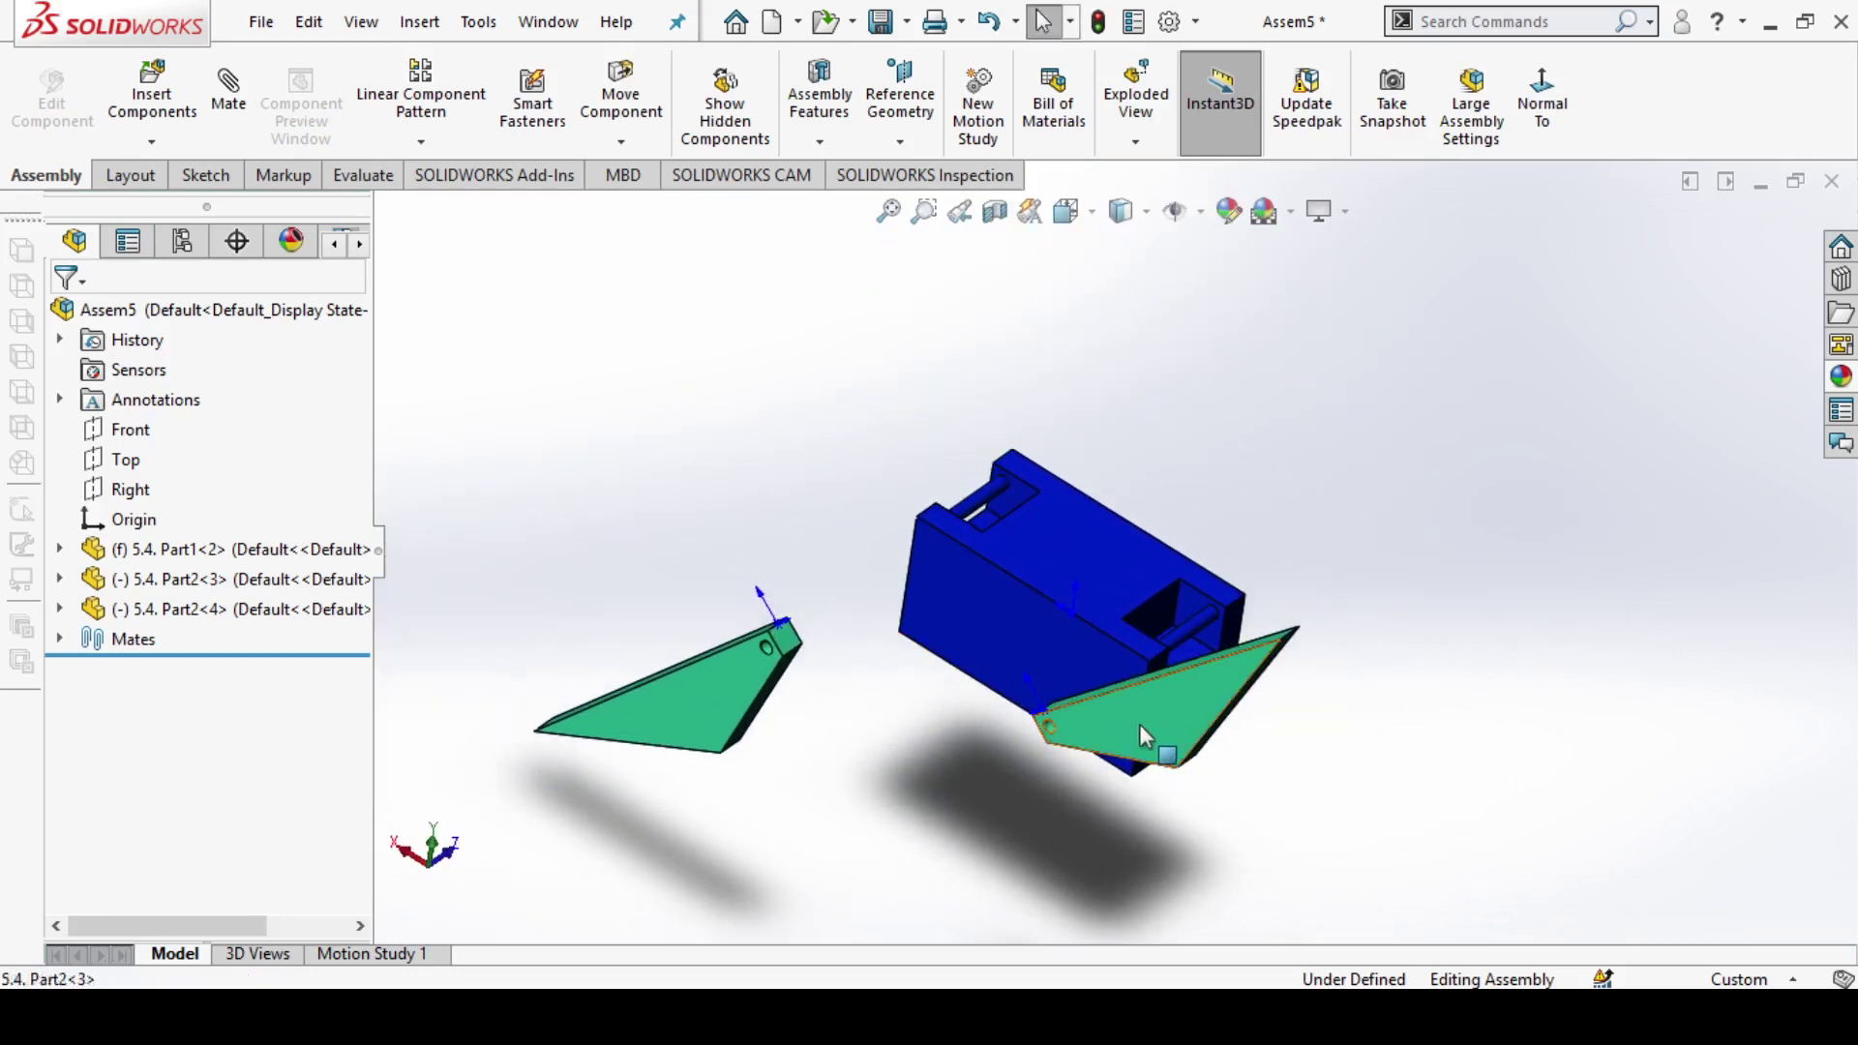
mouse_move(1140, 724)
left_mouse_down()
mouse_move(1297, 602)
mouse_move(1379, 697)
left_mouse_up()
left_click(1379, 697)
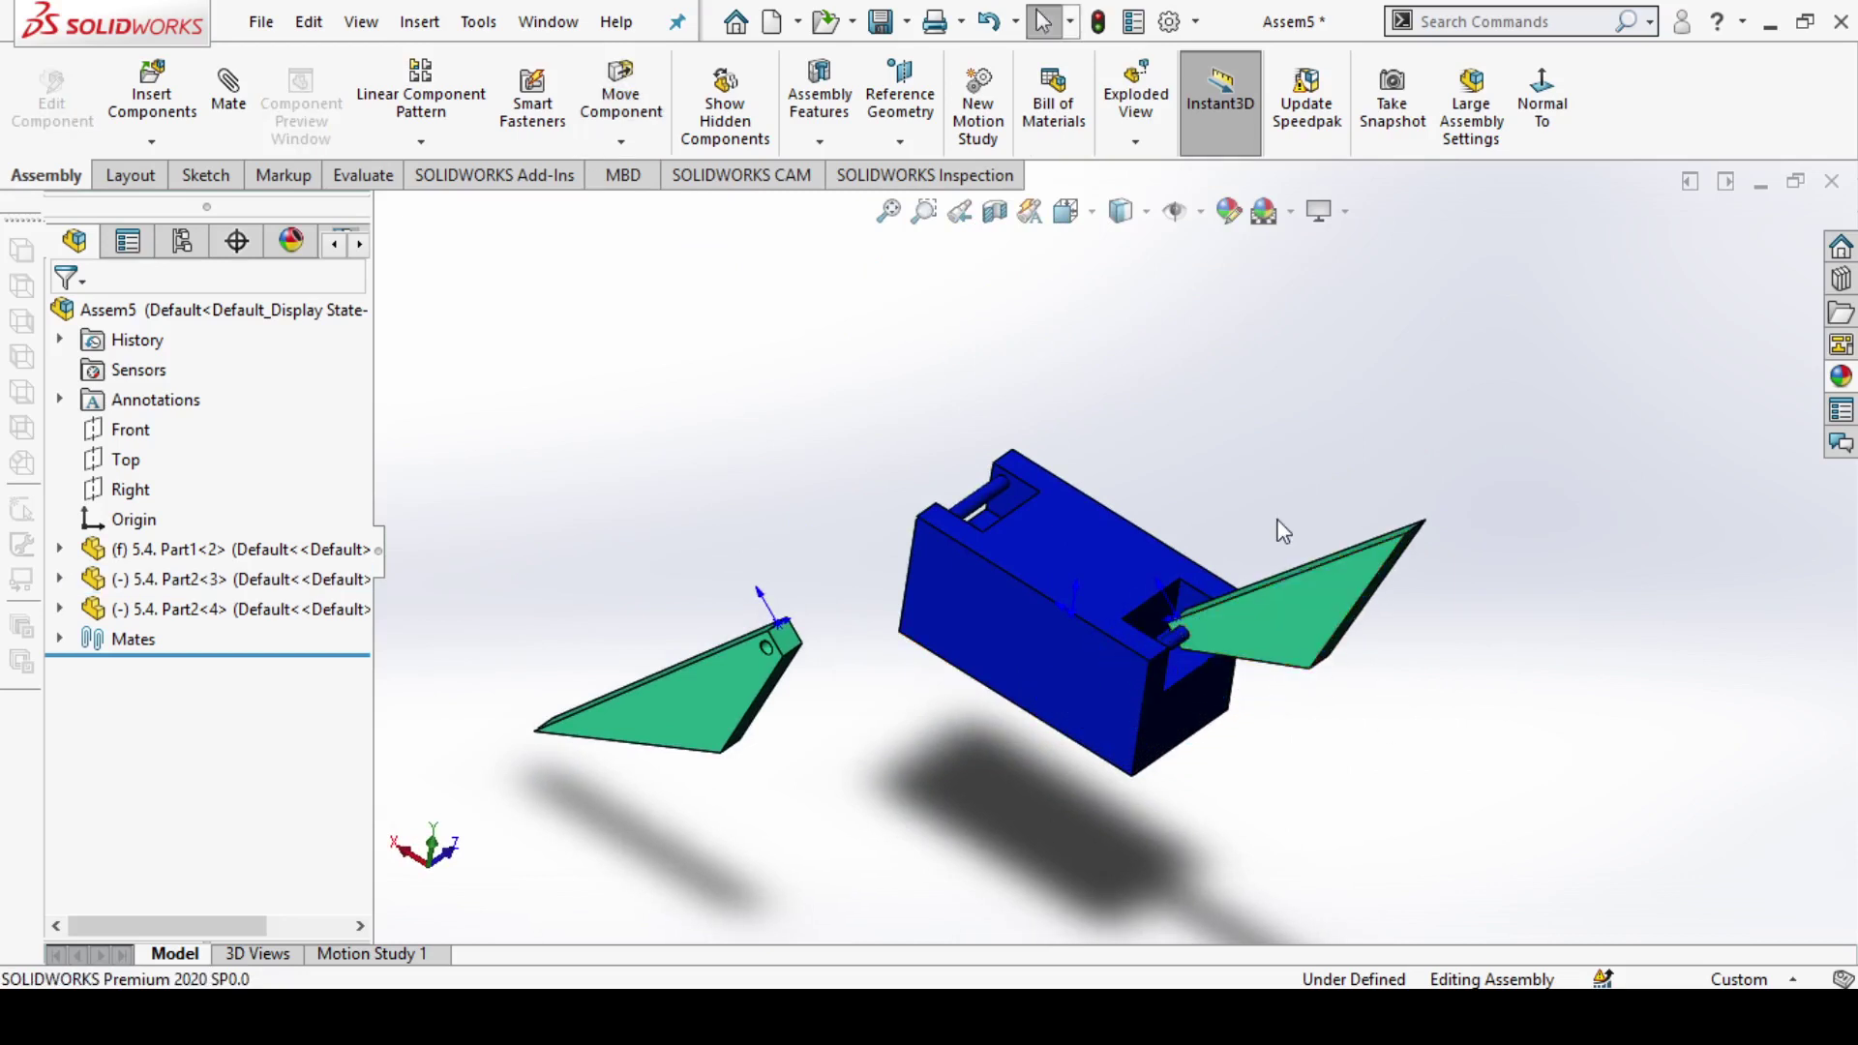
scroll(1249, 532, "down", 3)
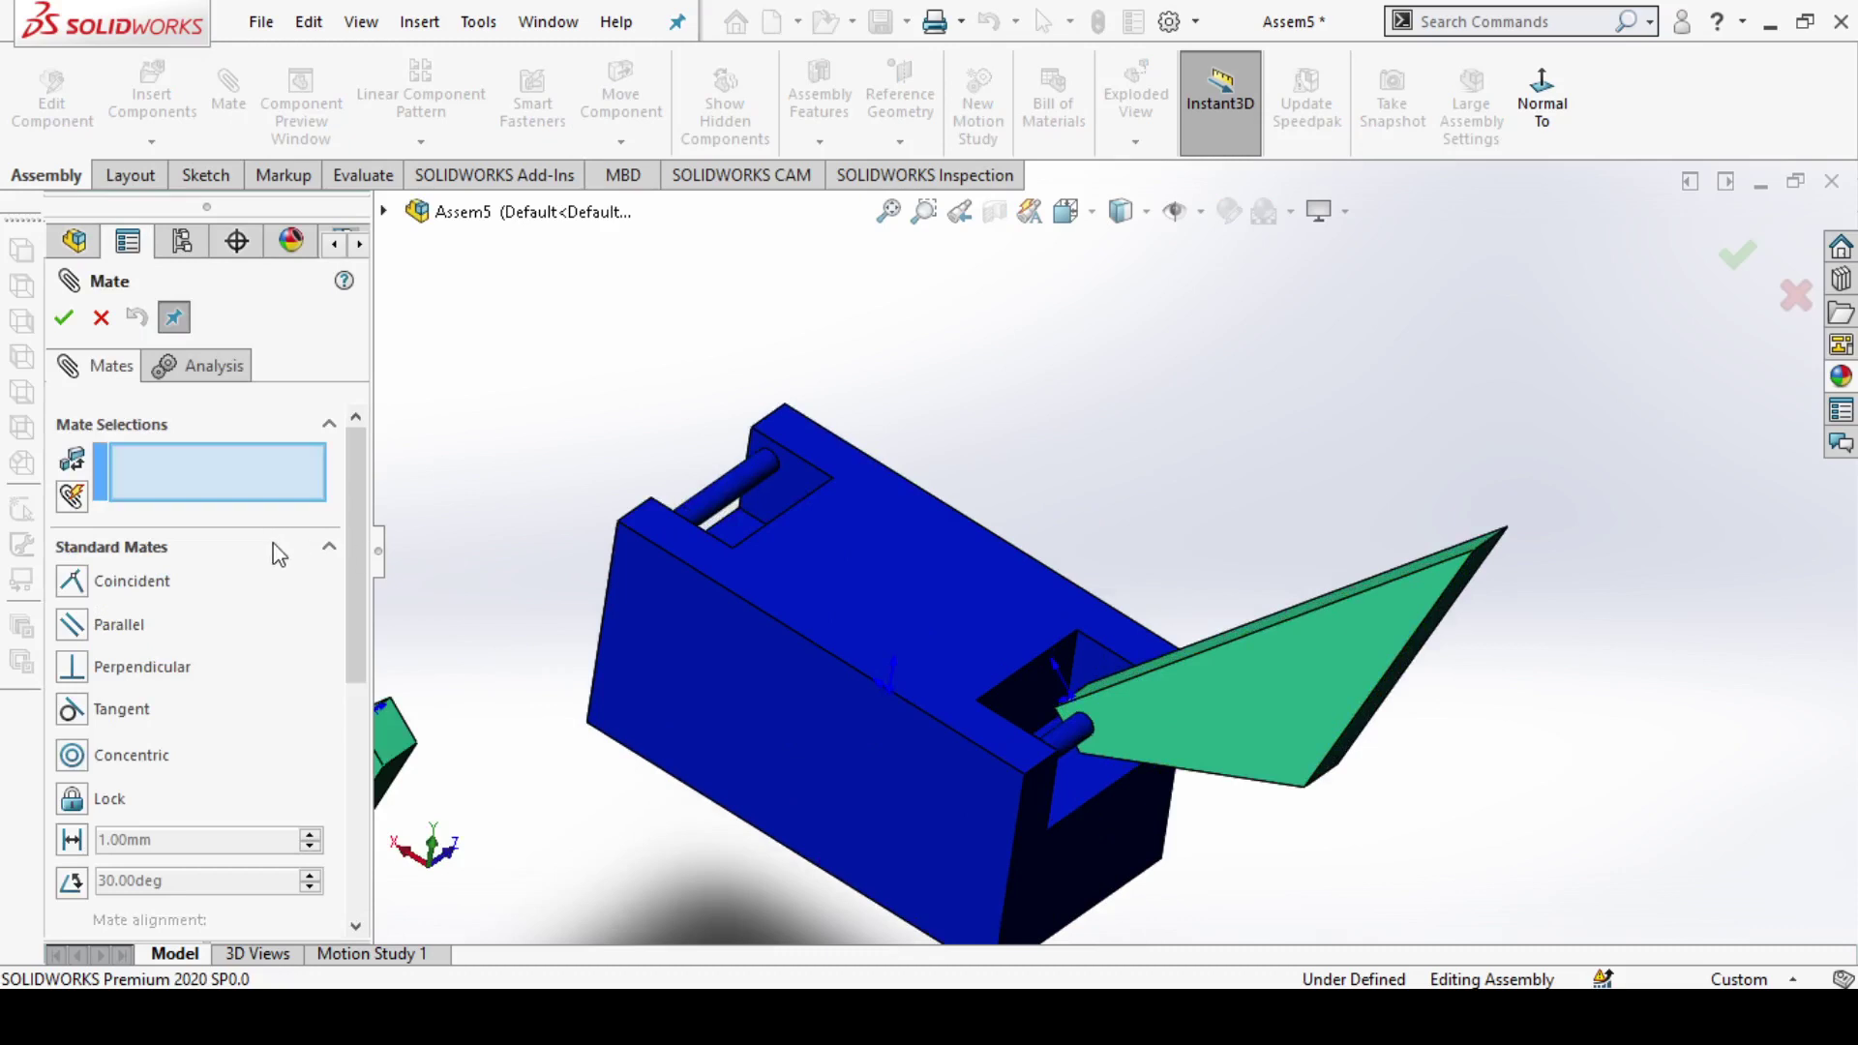
Step: Choose the advanced Width mate and pick a slot face as the width reference
left_click(274, 546)
left_click(257, 589)
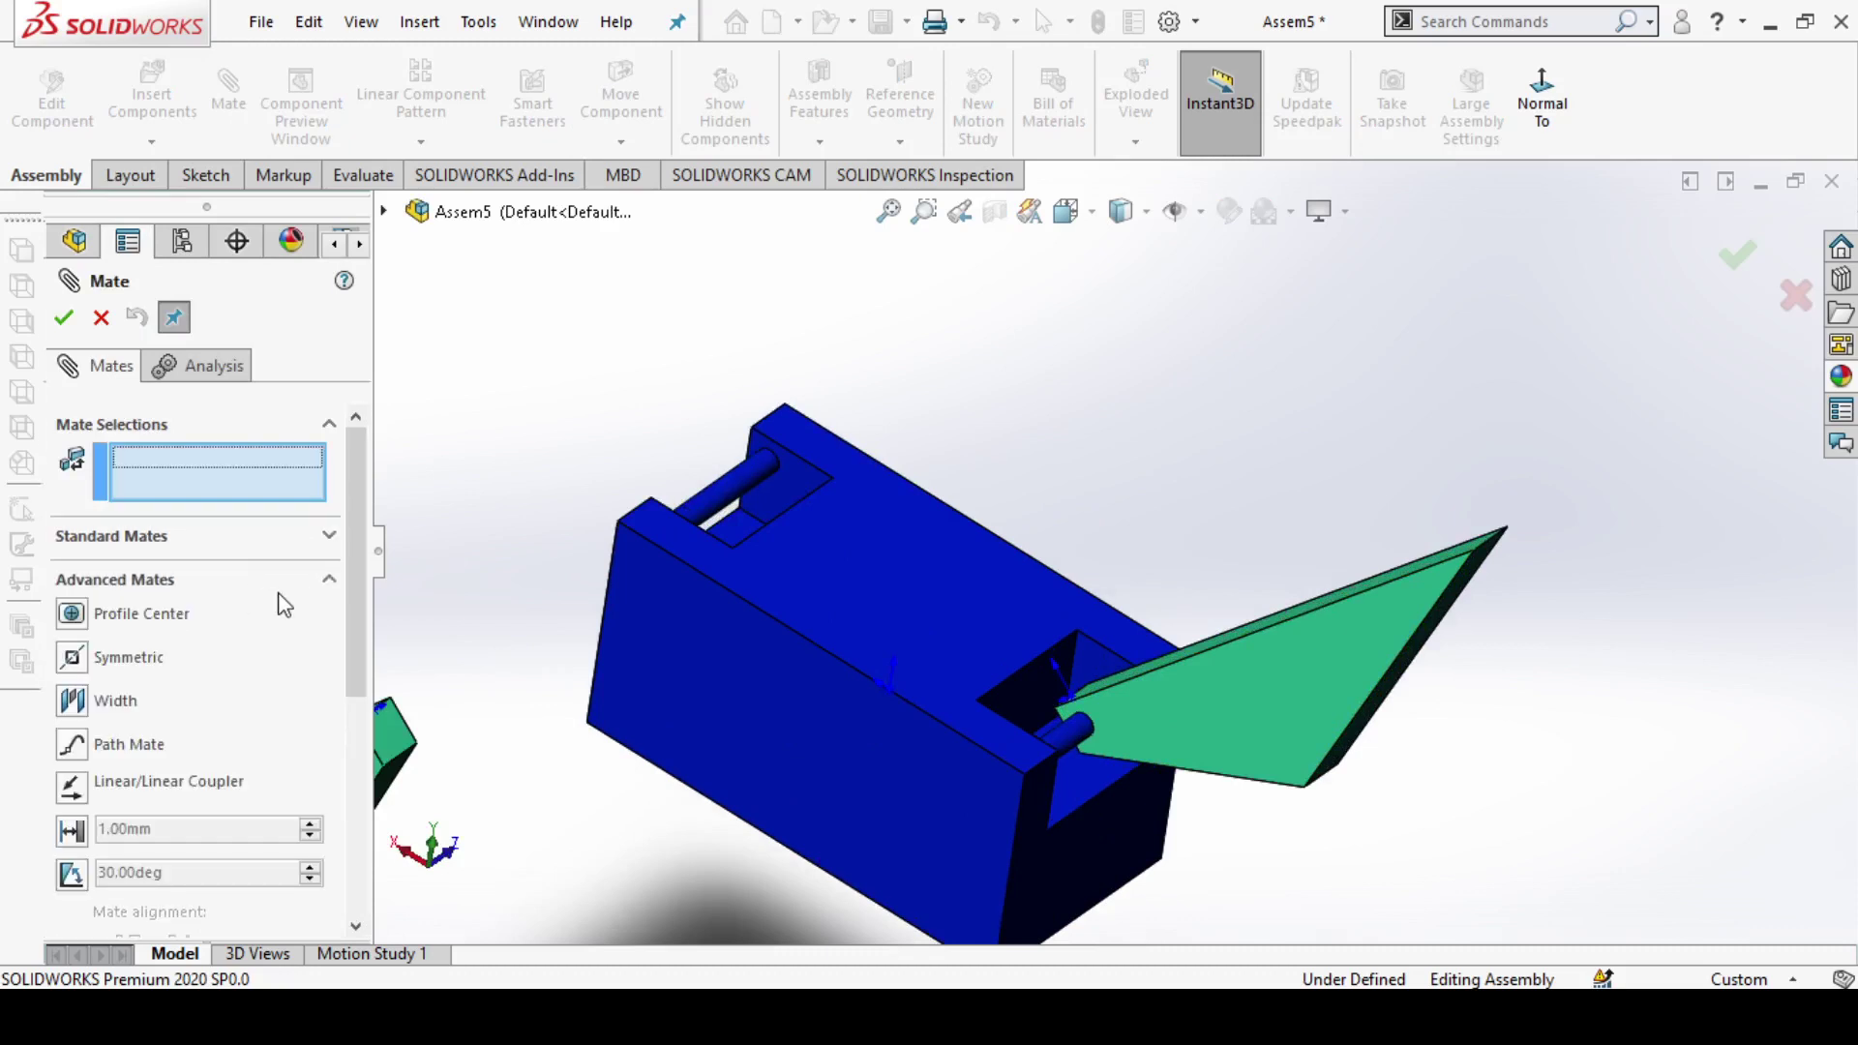
left_click(81, 562)
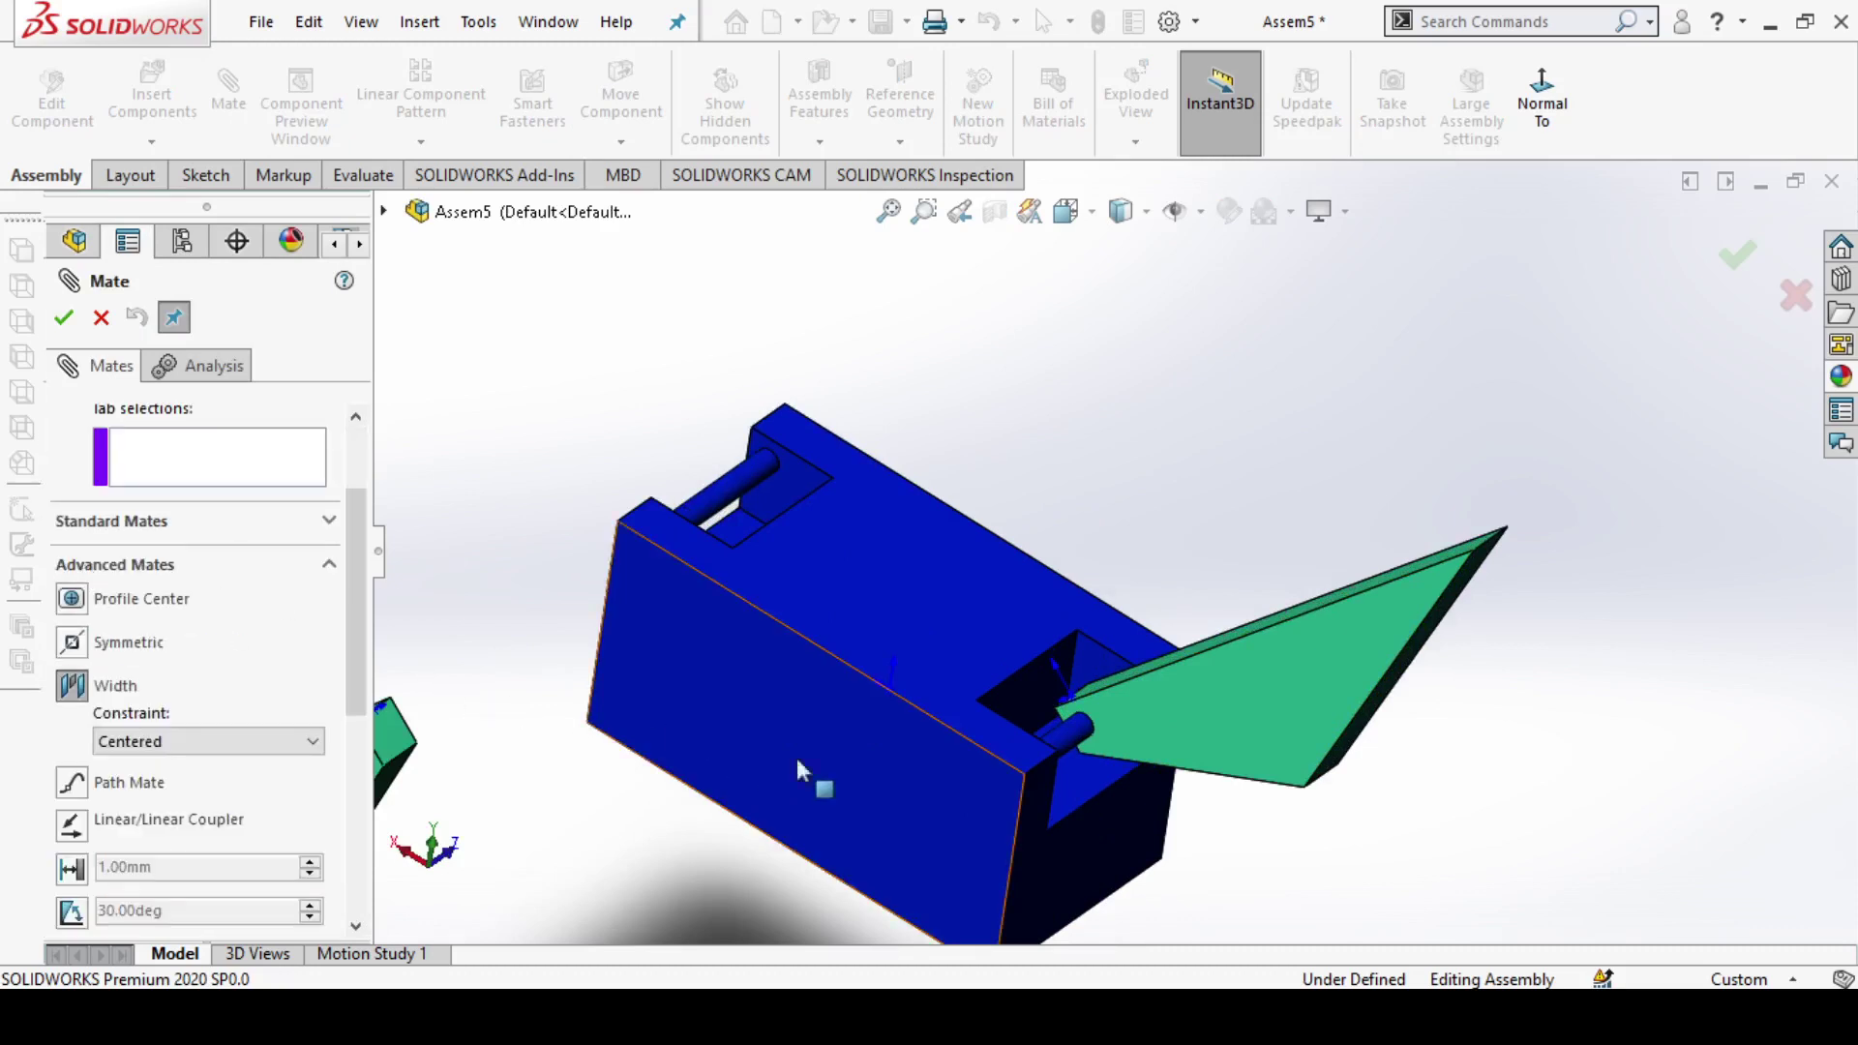
scroll(1154, 617, "down", 2)
scroll(1026, 683, "down", 3)
left_click(1038, 680)
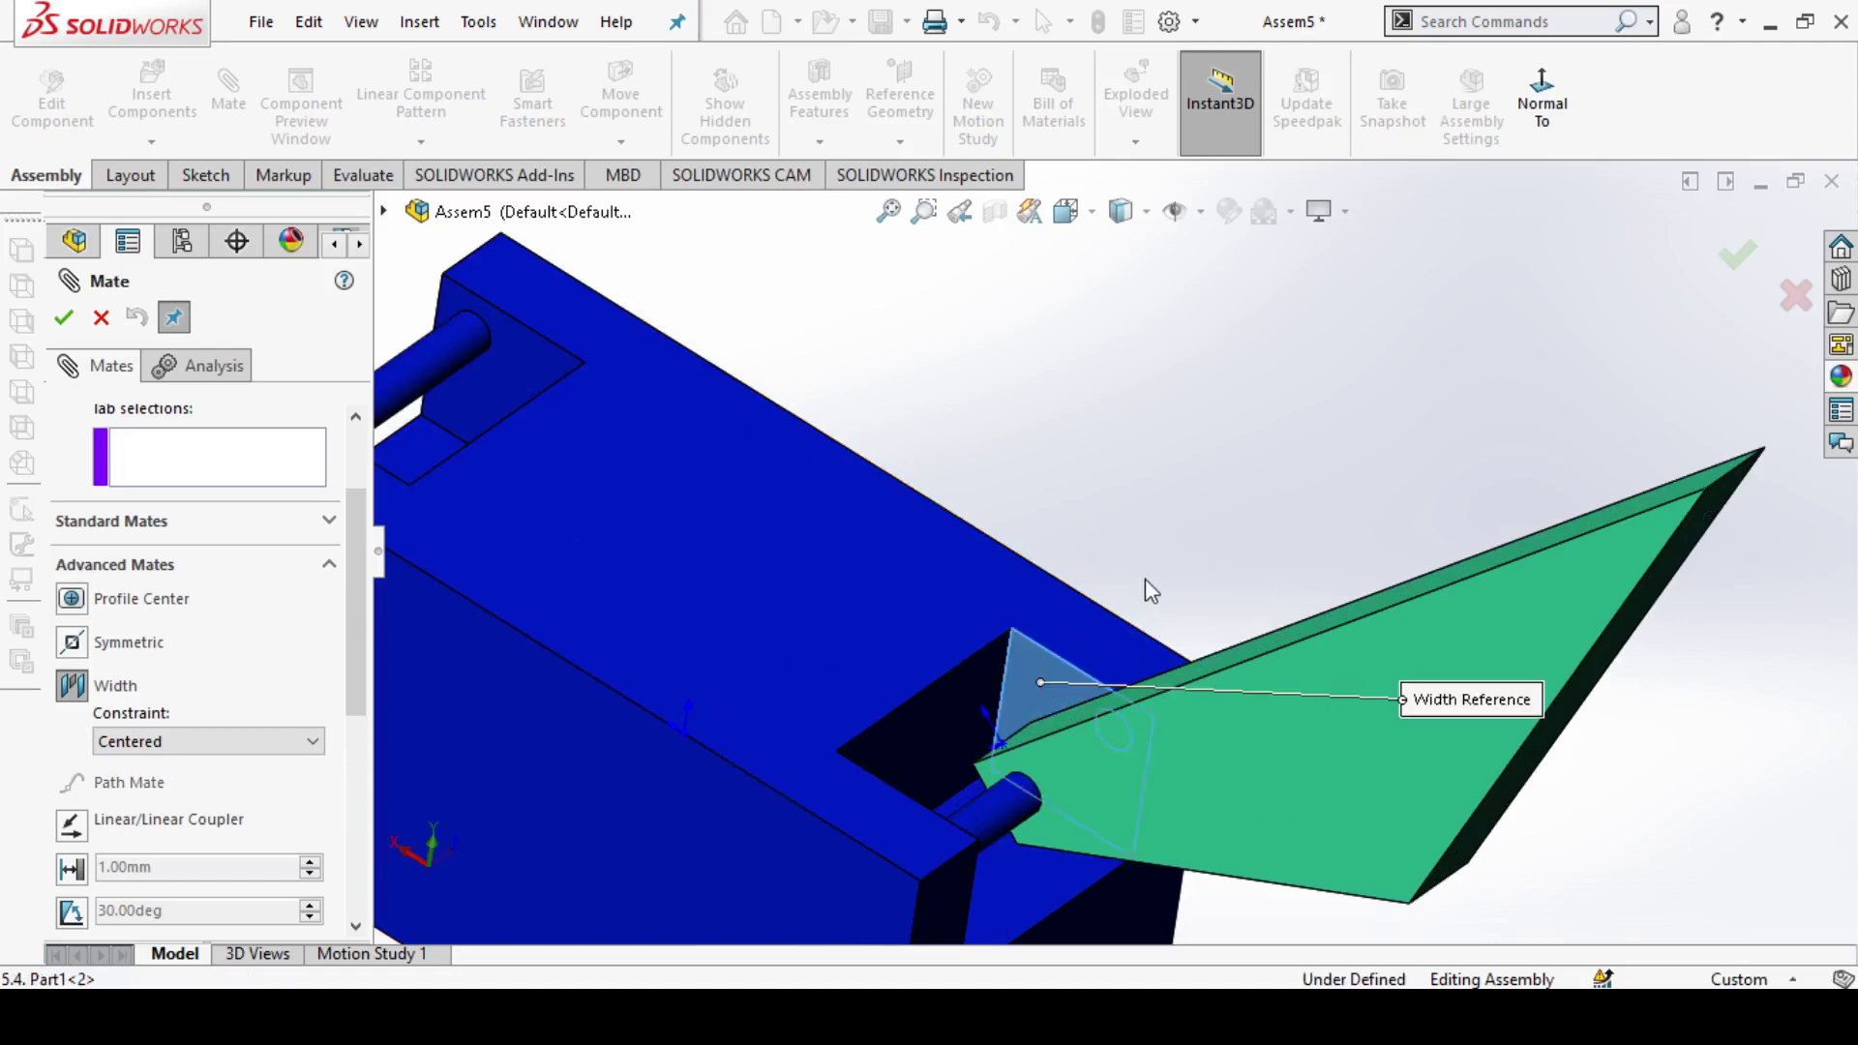
scroll(1146, 579, "up", 5)
mouse_move(1165, 577)
middle_mouse_down()
mouse_move(1094, 775)
mouse_move(925, 720)
middle_mouse_up()
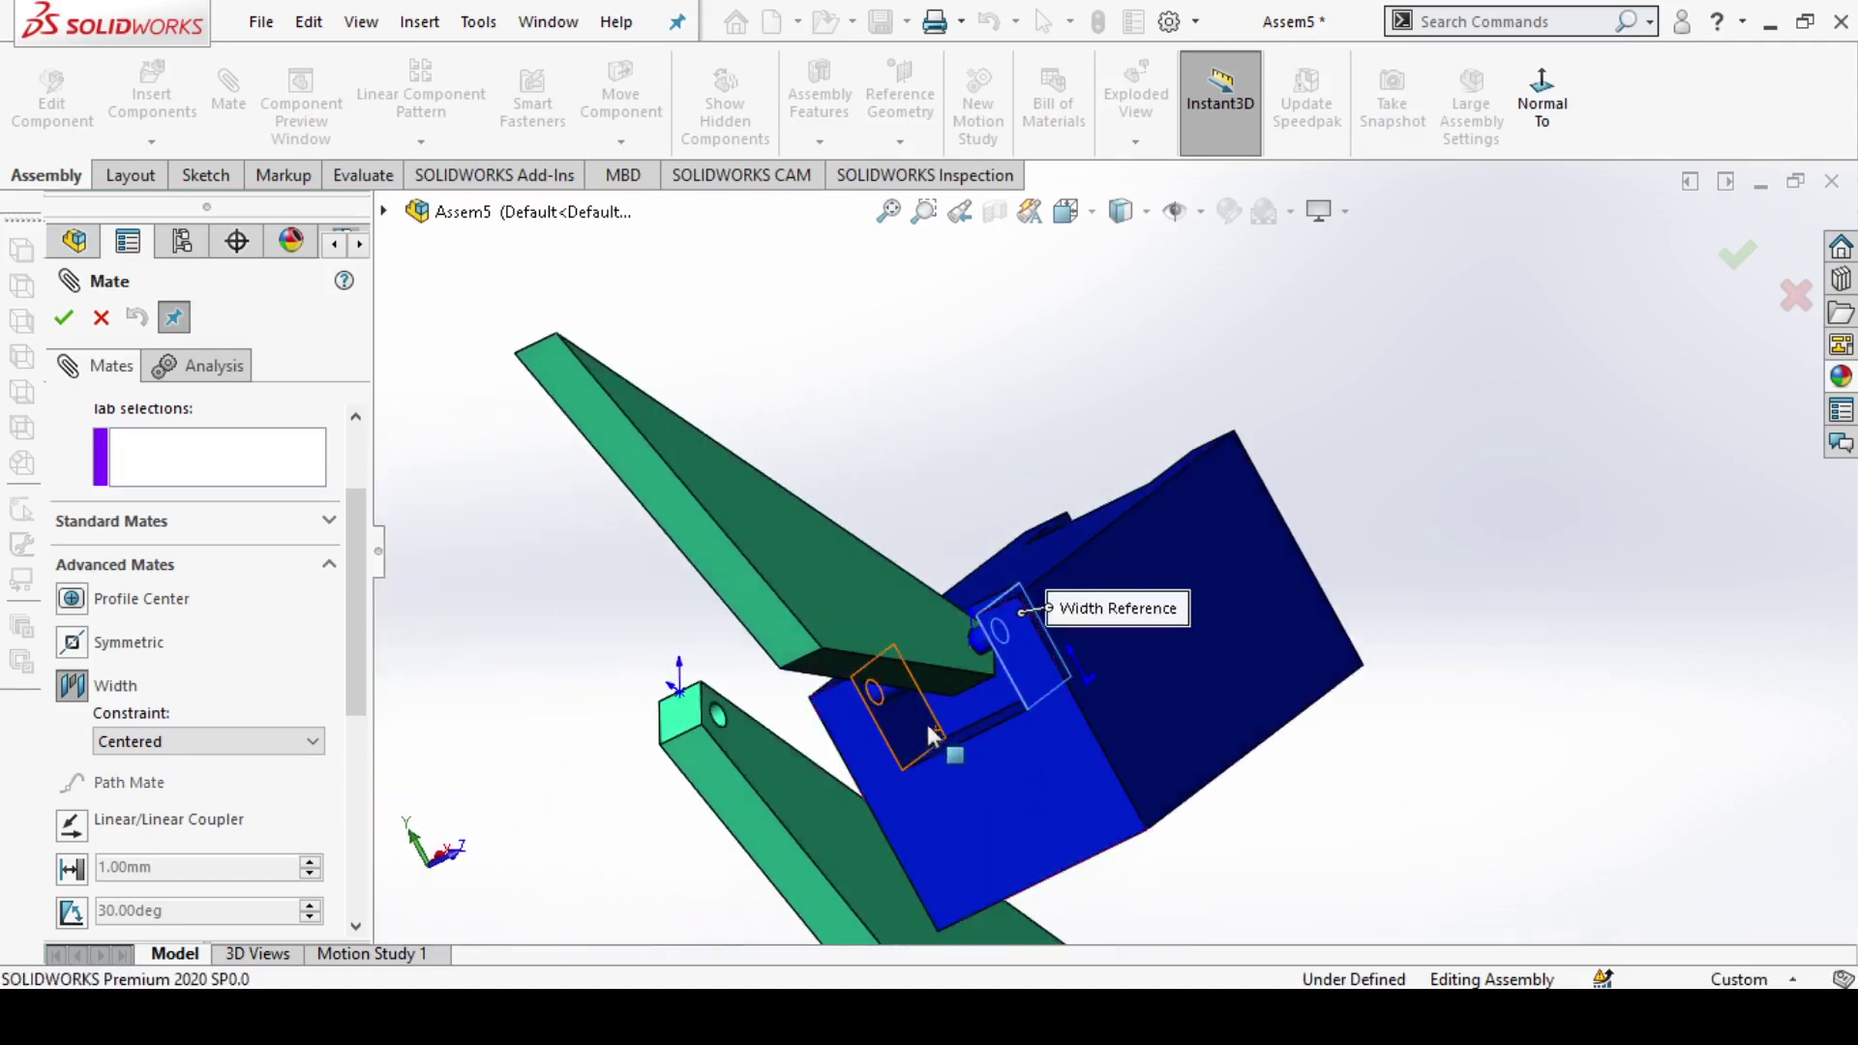
mouse_move(1295, 838)
middle_mouse_down()
mouse_move(1197, 730)
mouse_move(1298, 587)
mouse_move(1289, 861)
mouse_move(1258, 823)
middle_mouse_up()
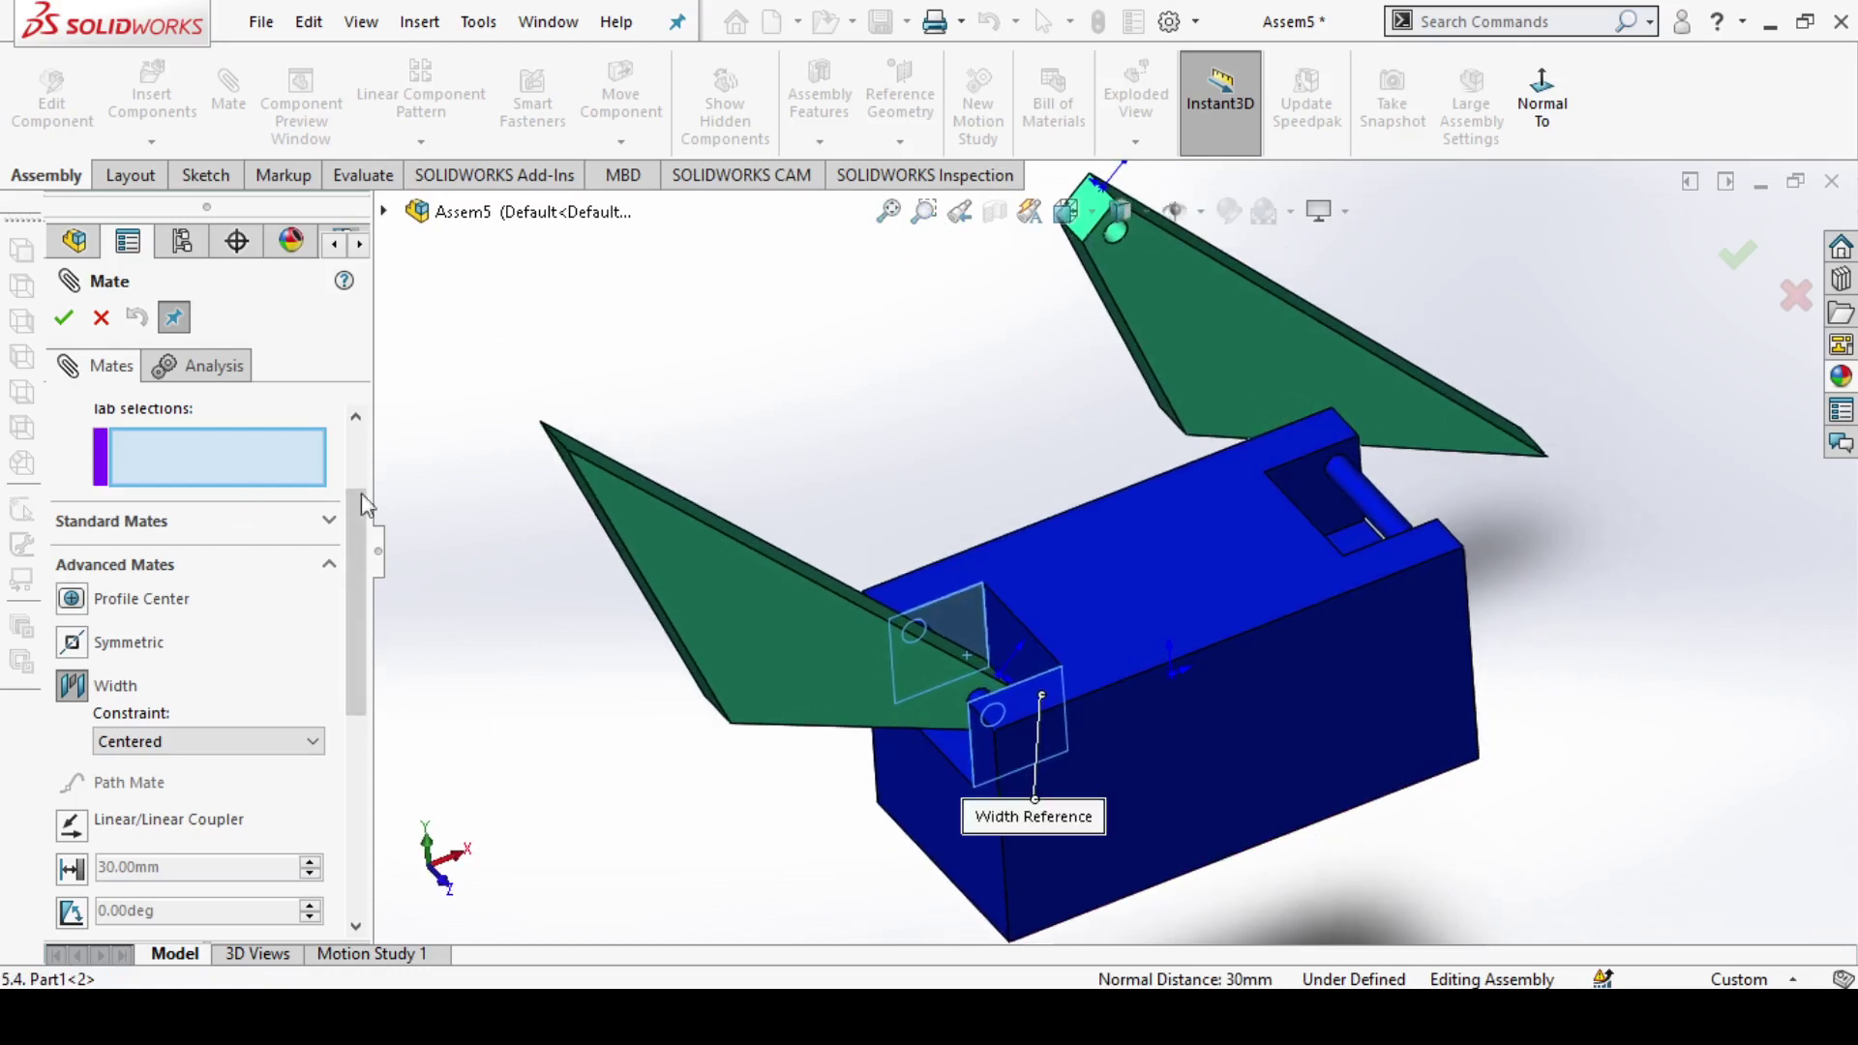
Step: Pick both arm side faces as tab references and confirm the width mate as Centered
left_click(800, 664)
key("z")
key("z")
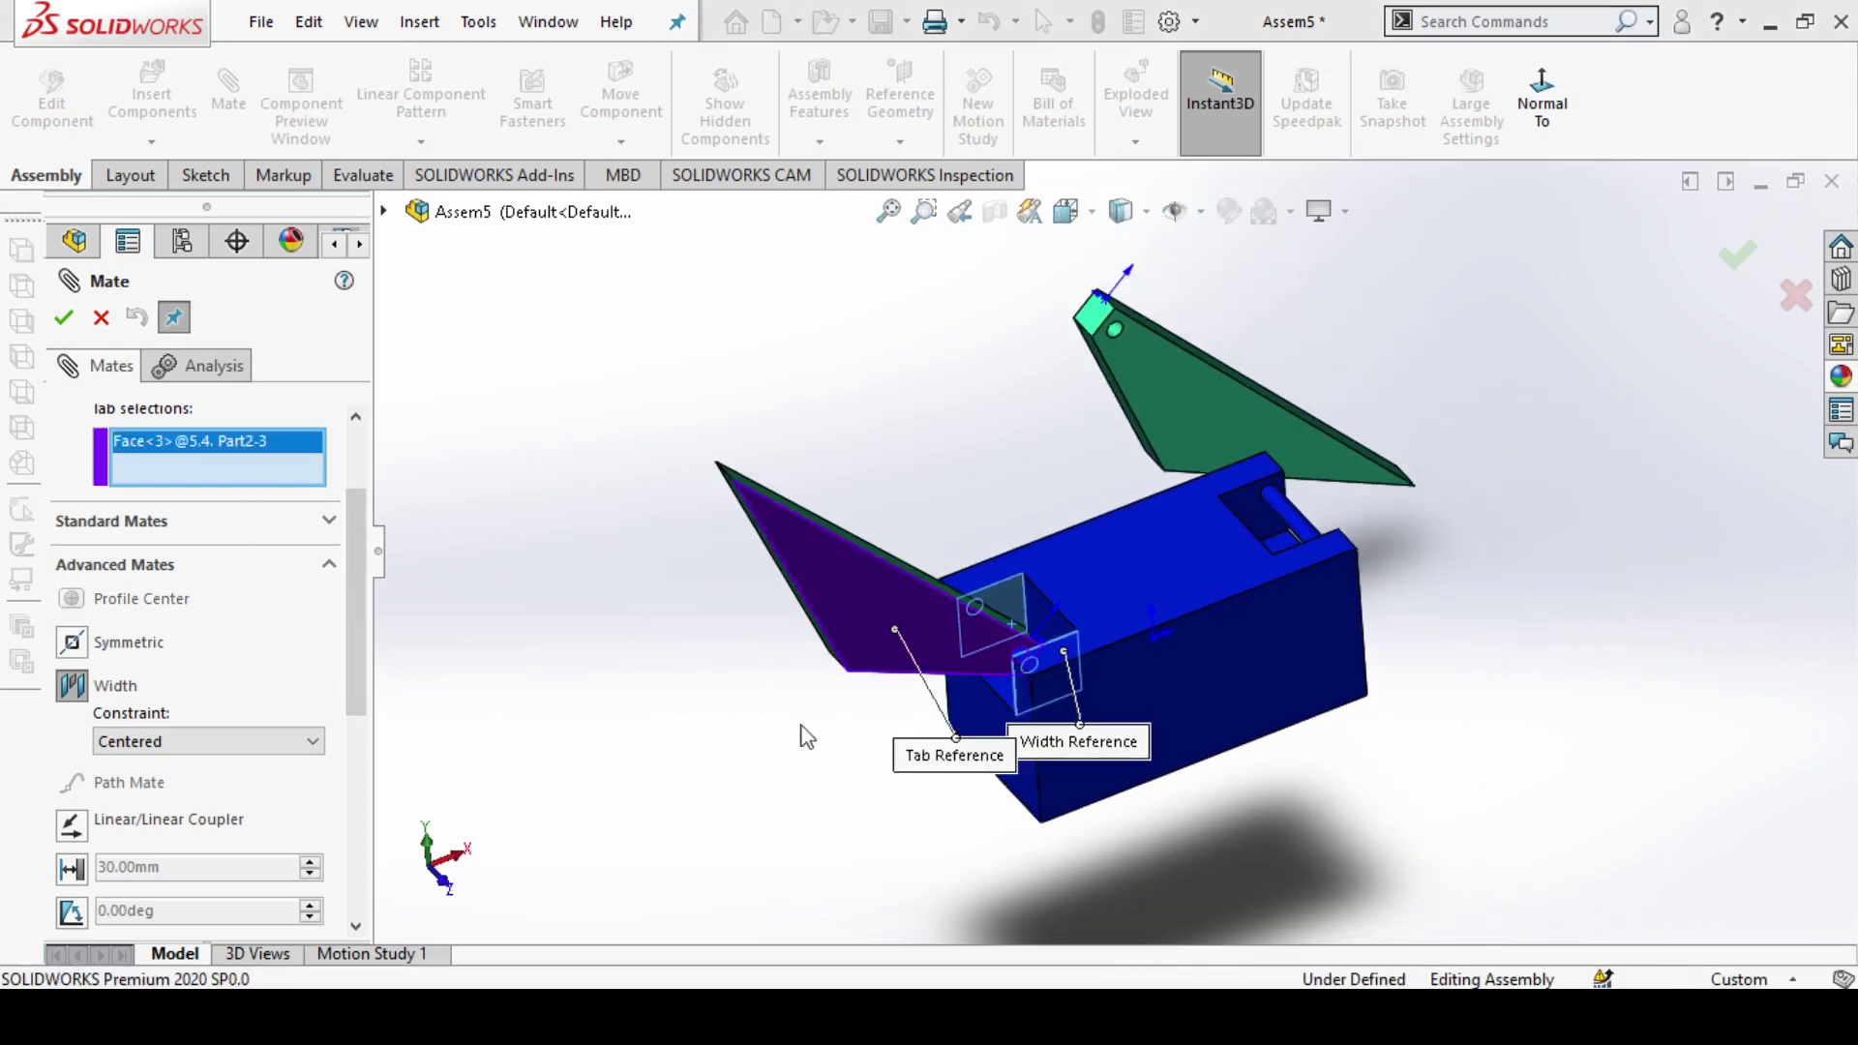
mouse_move(800, 737)
middle_mouse_down()
mouse_move(955, 697)
mouse_move(801, 862)
middle_mouse_up()
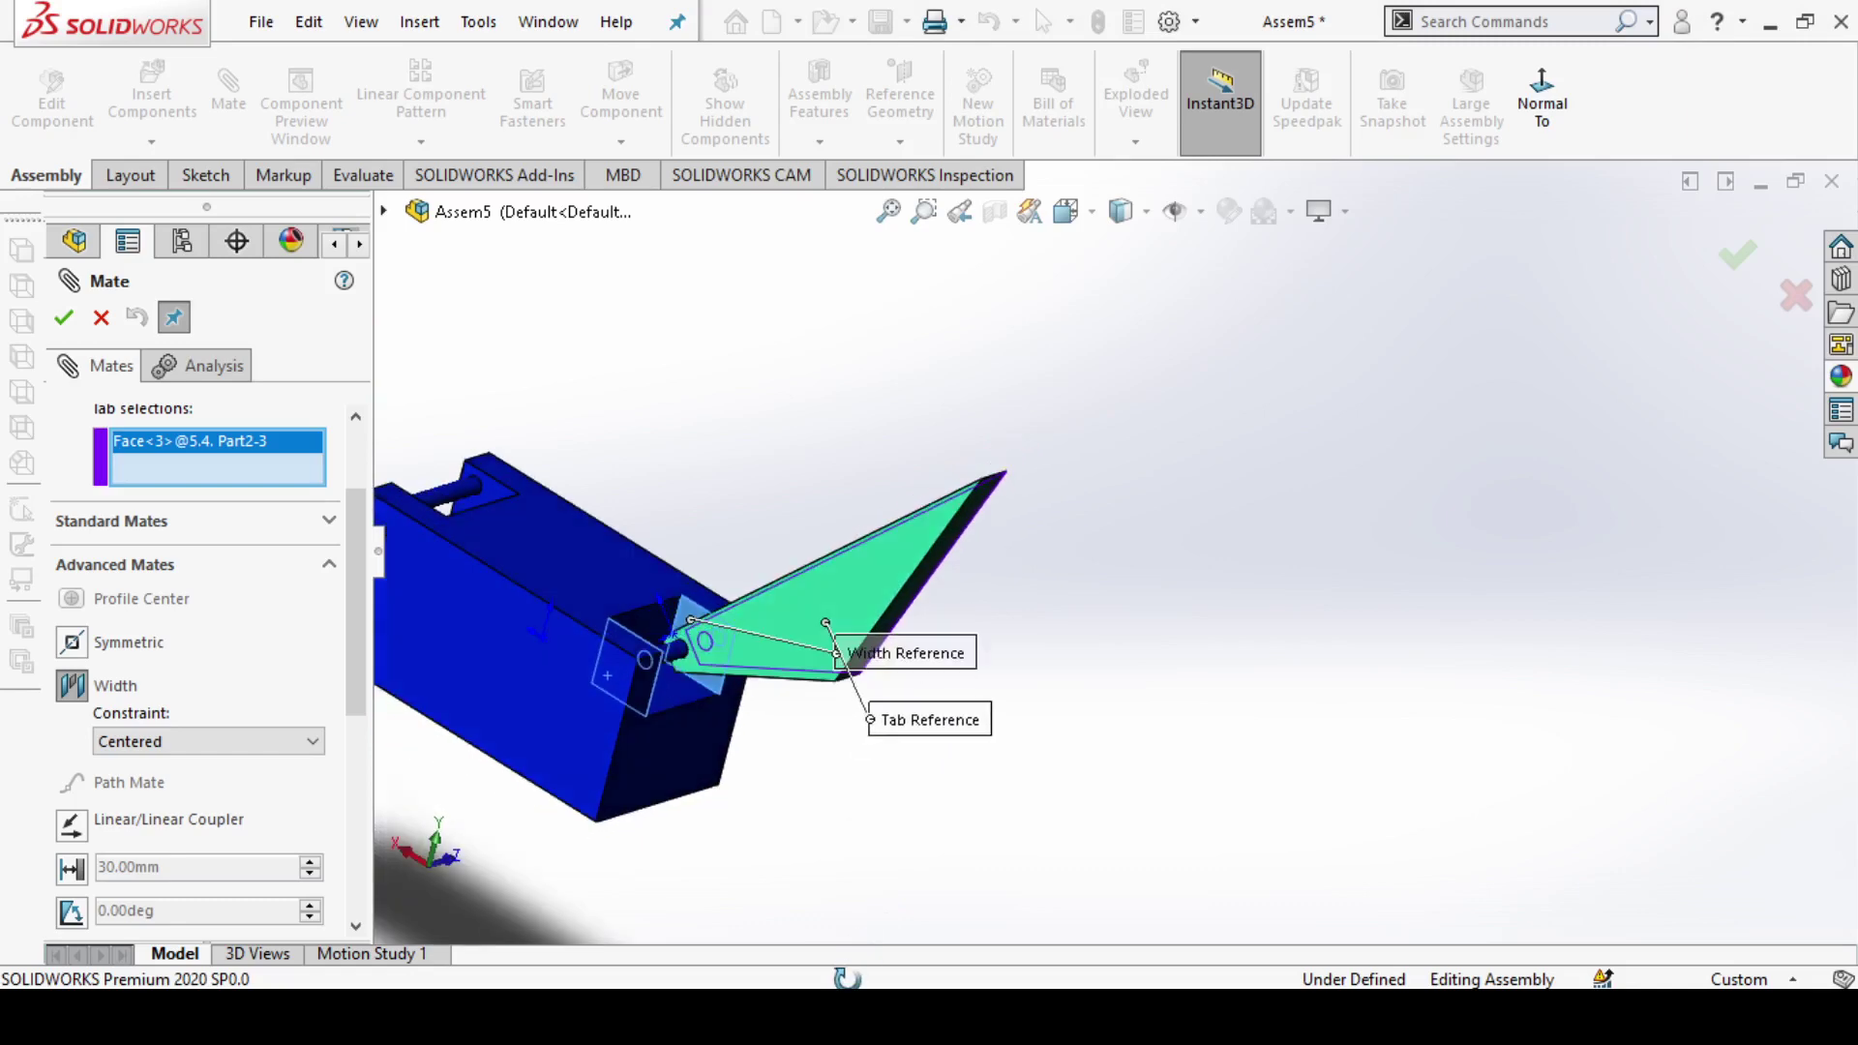
left_click(856, 594)
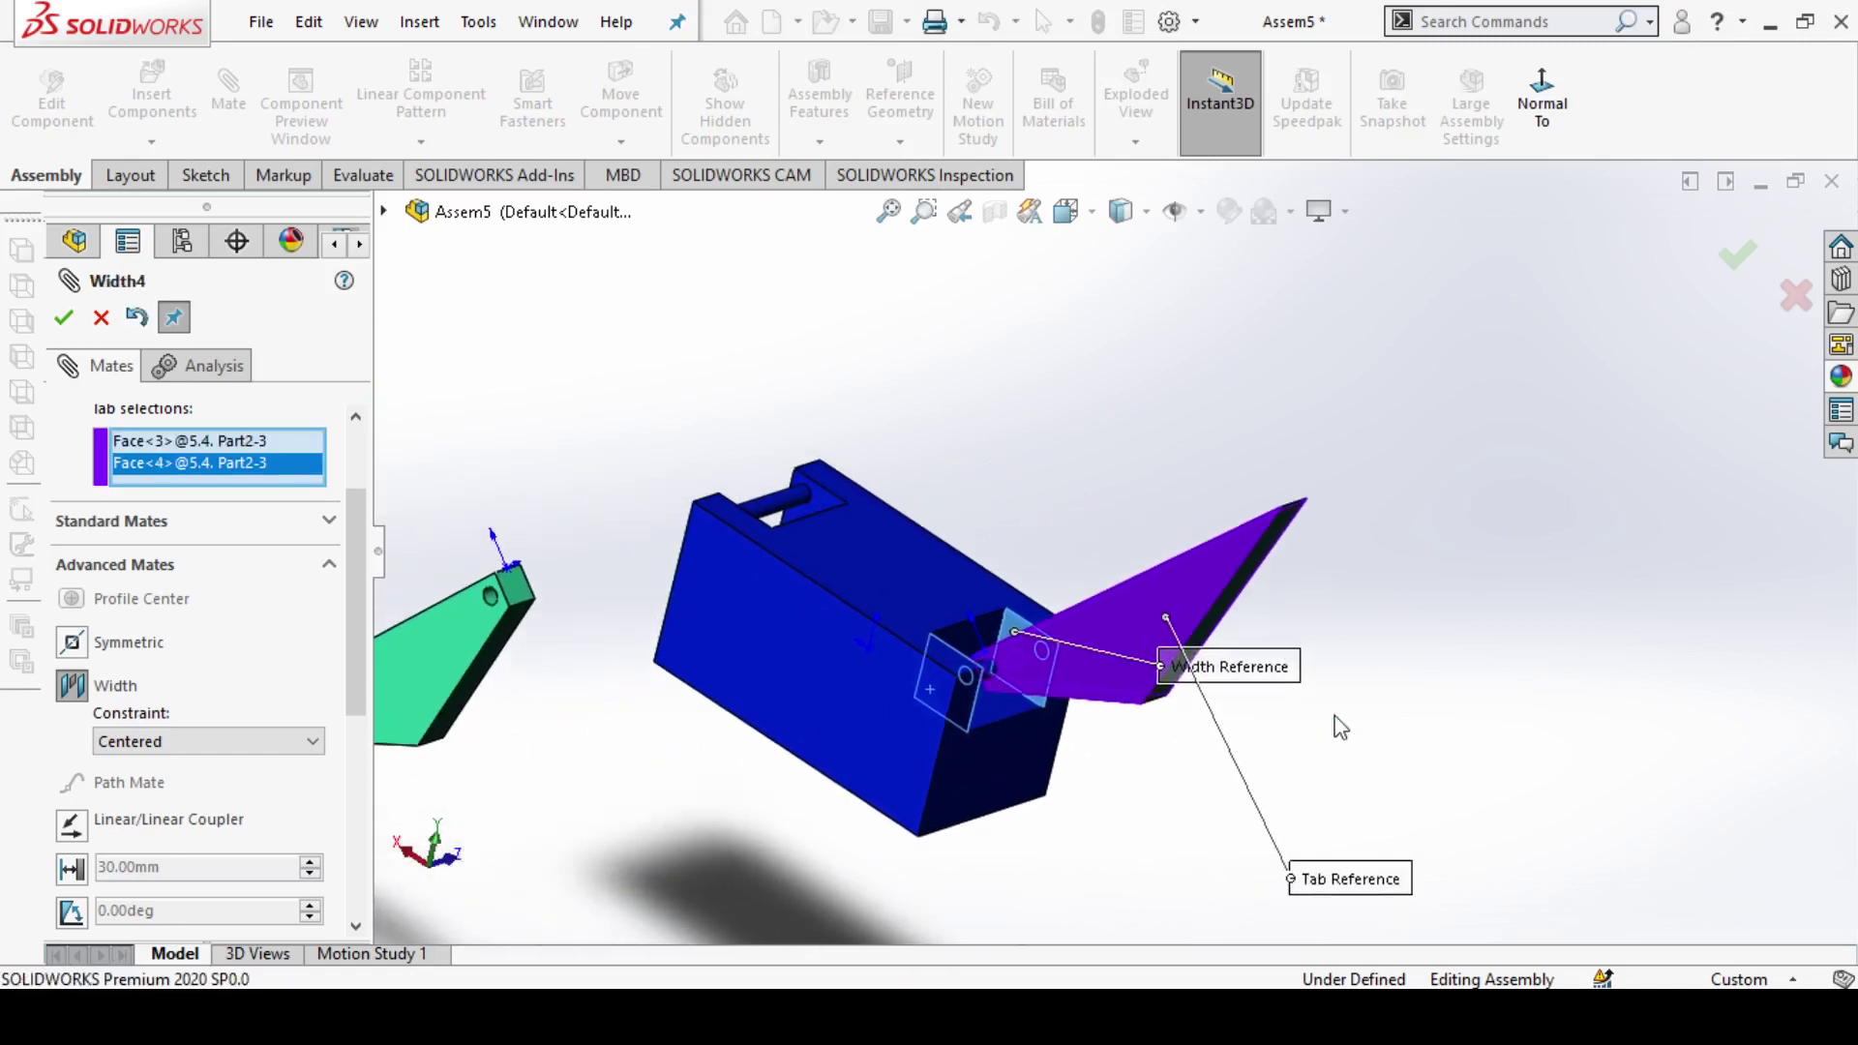
middle_click_drag(1032, 737, 684, 766)
scroll(323, 619, "down", 3)
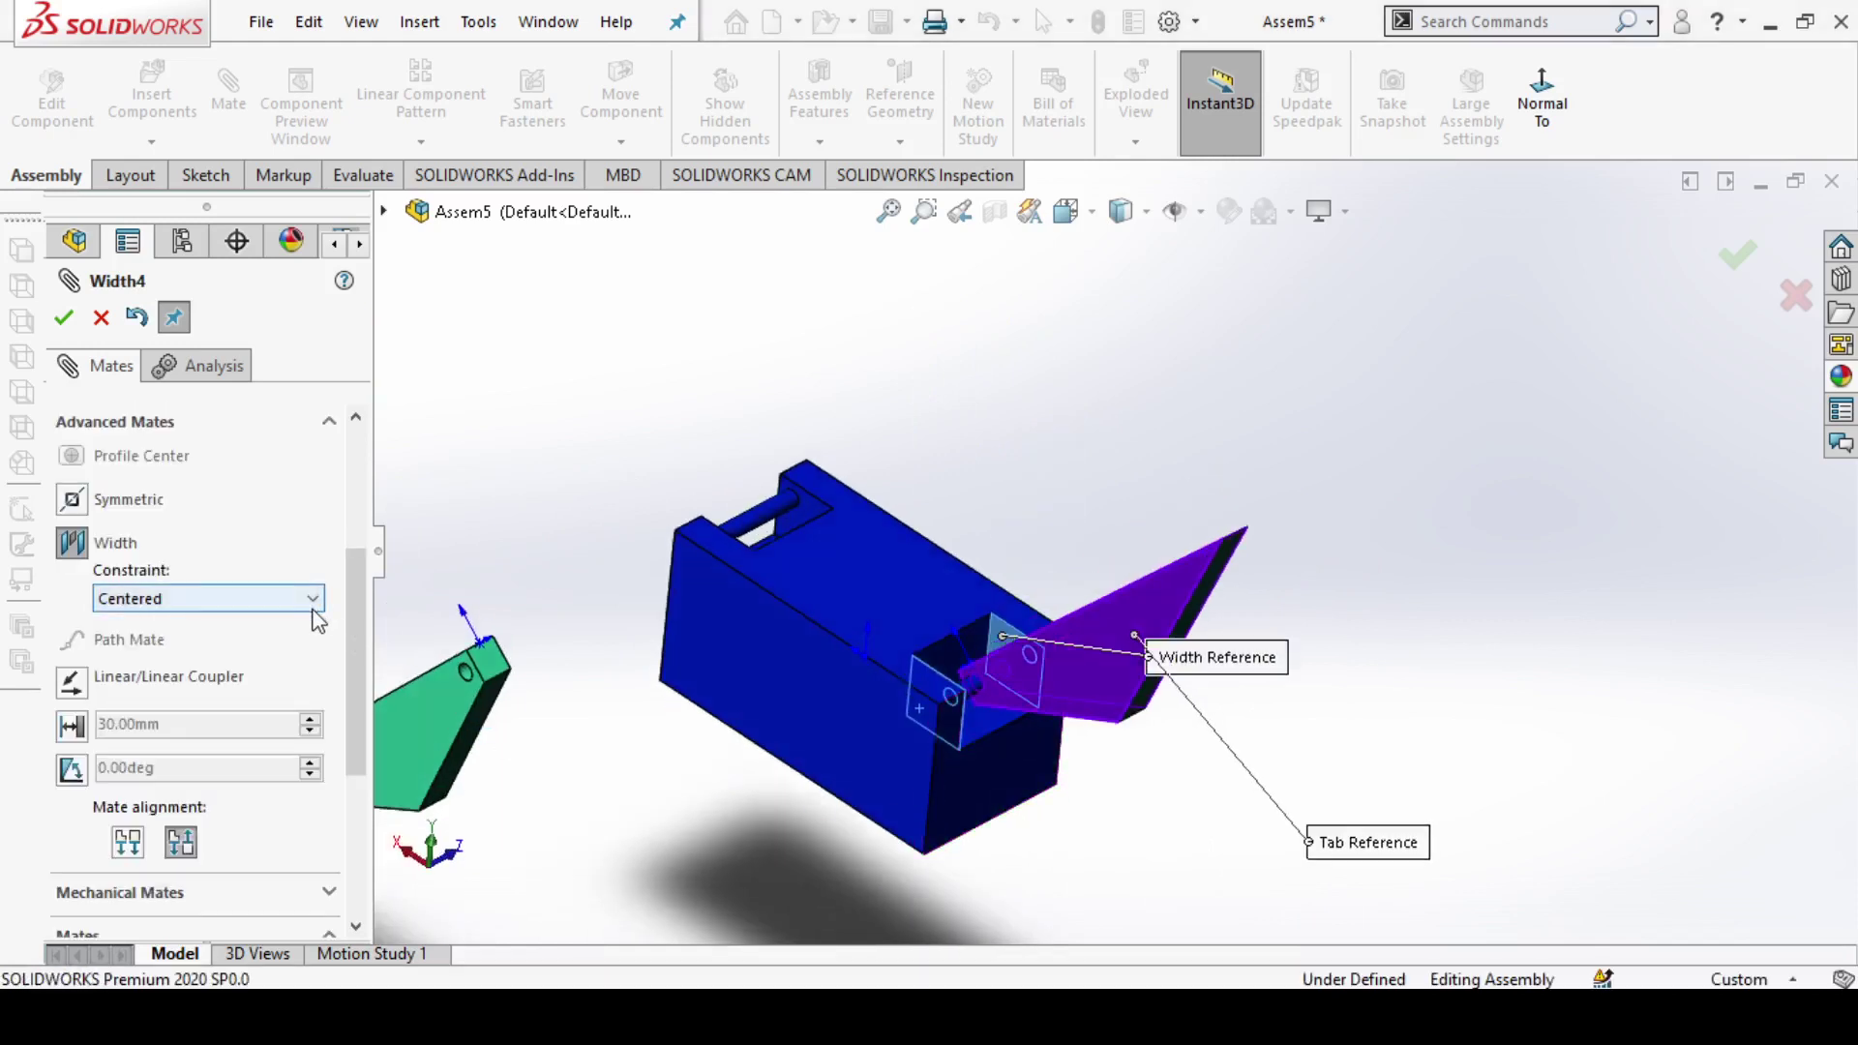
key("Escape")
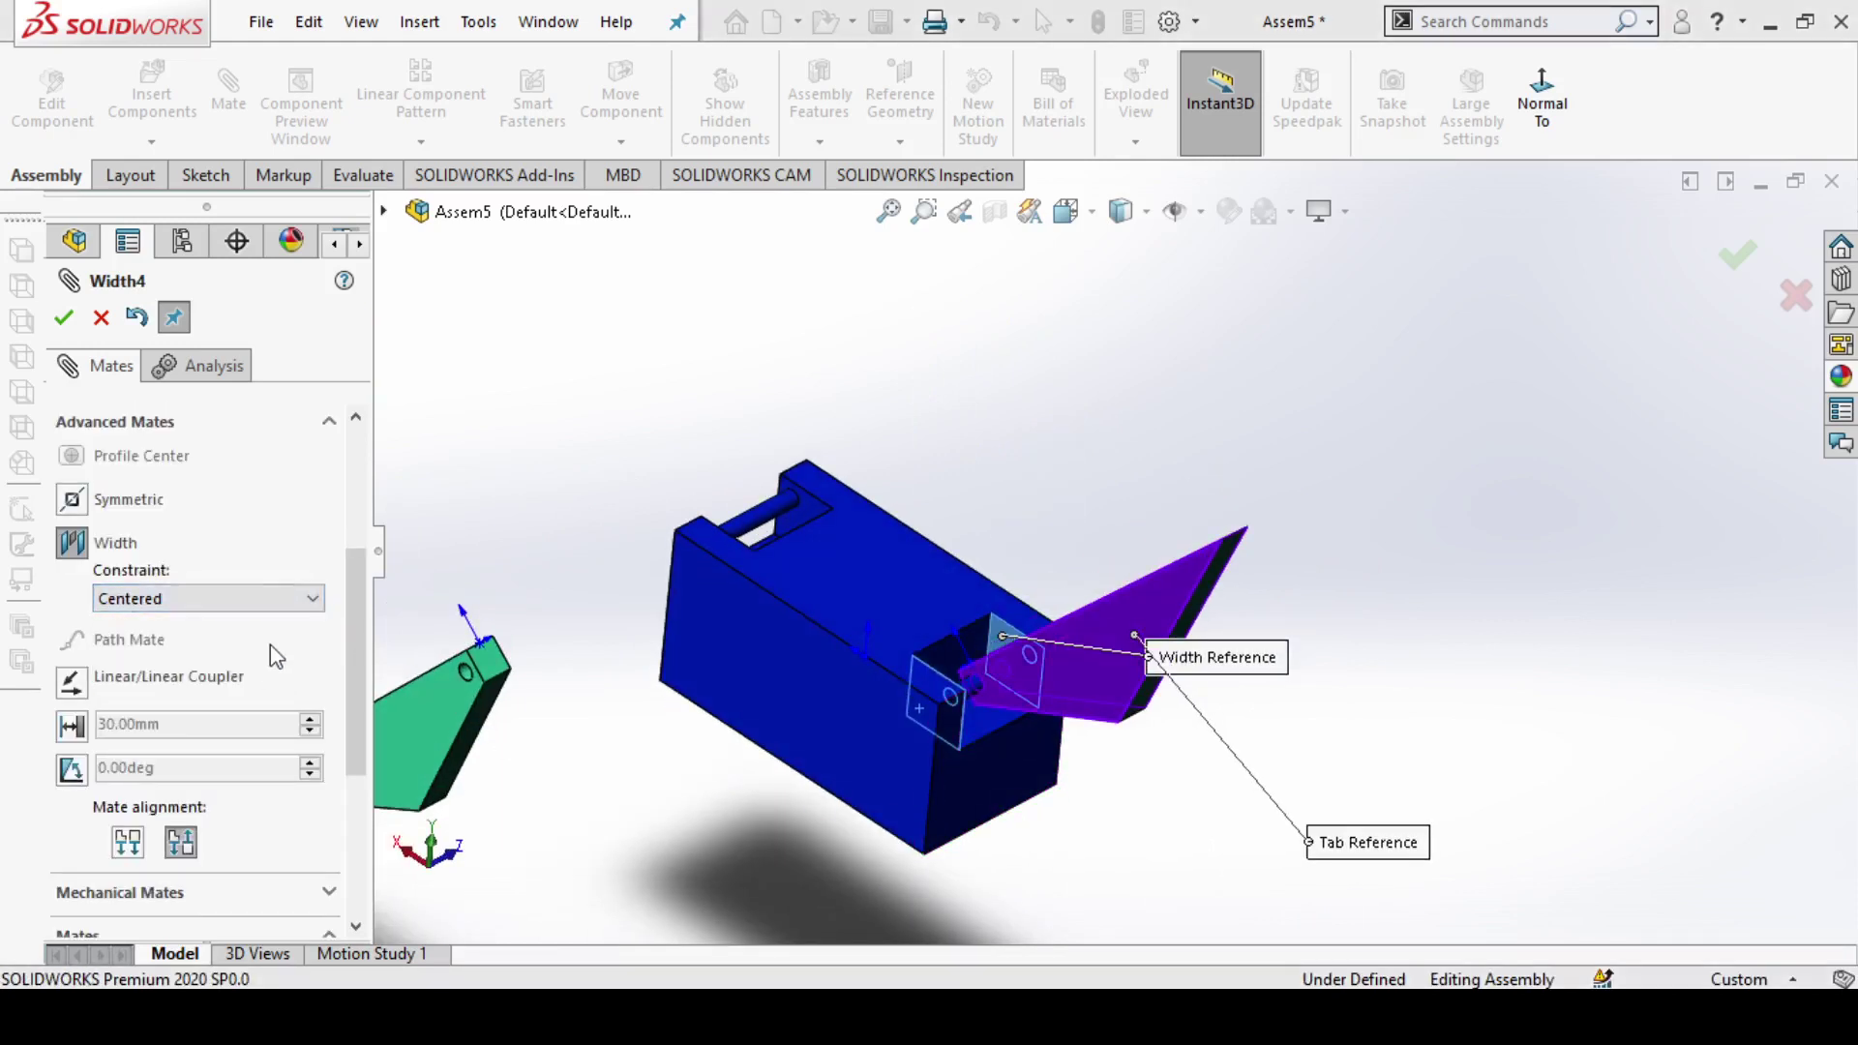
left_click(272, 599)
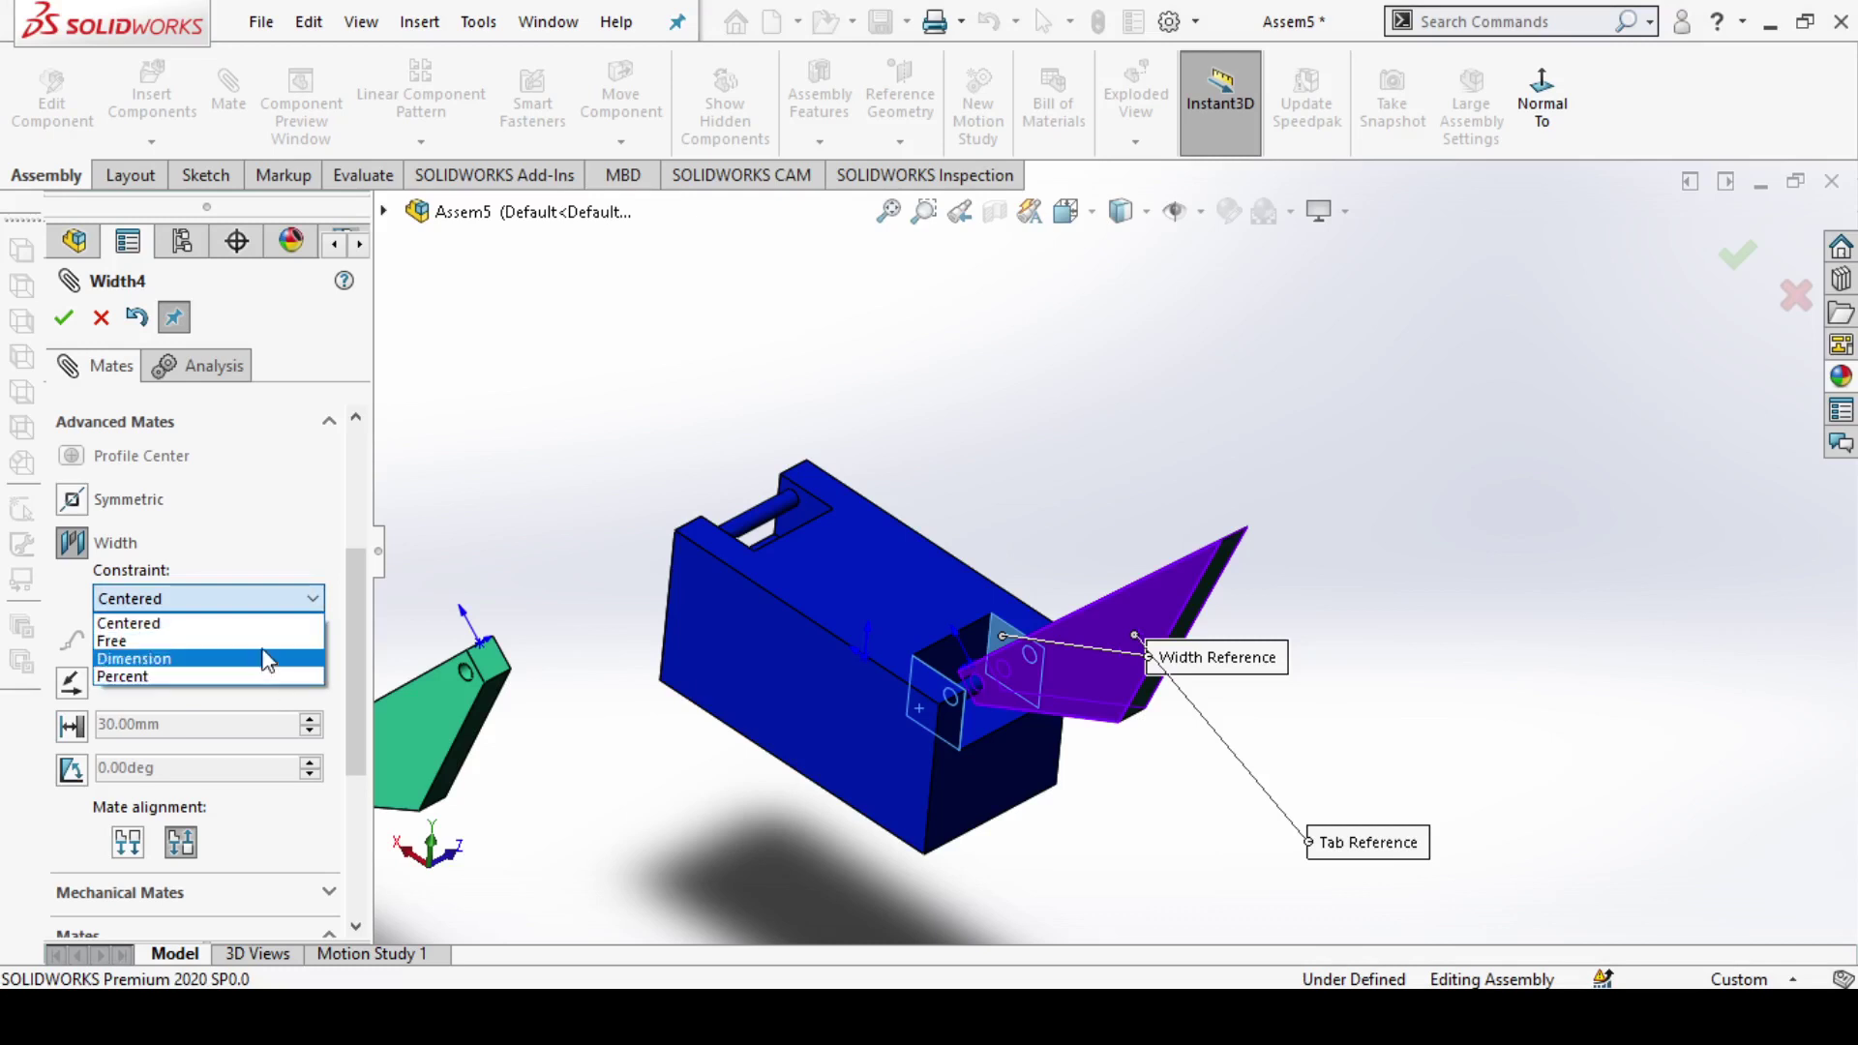
left_click(265, 624)
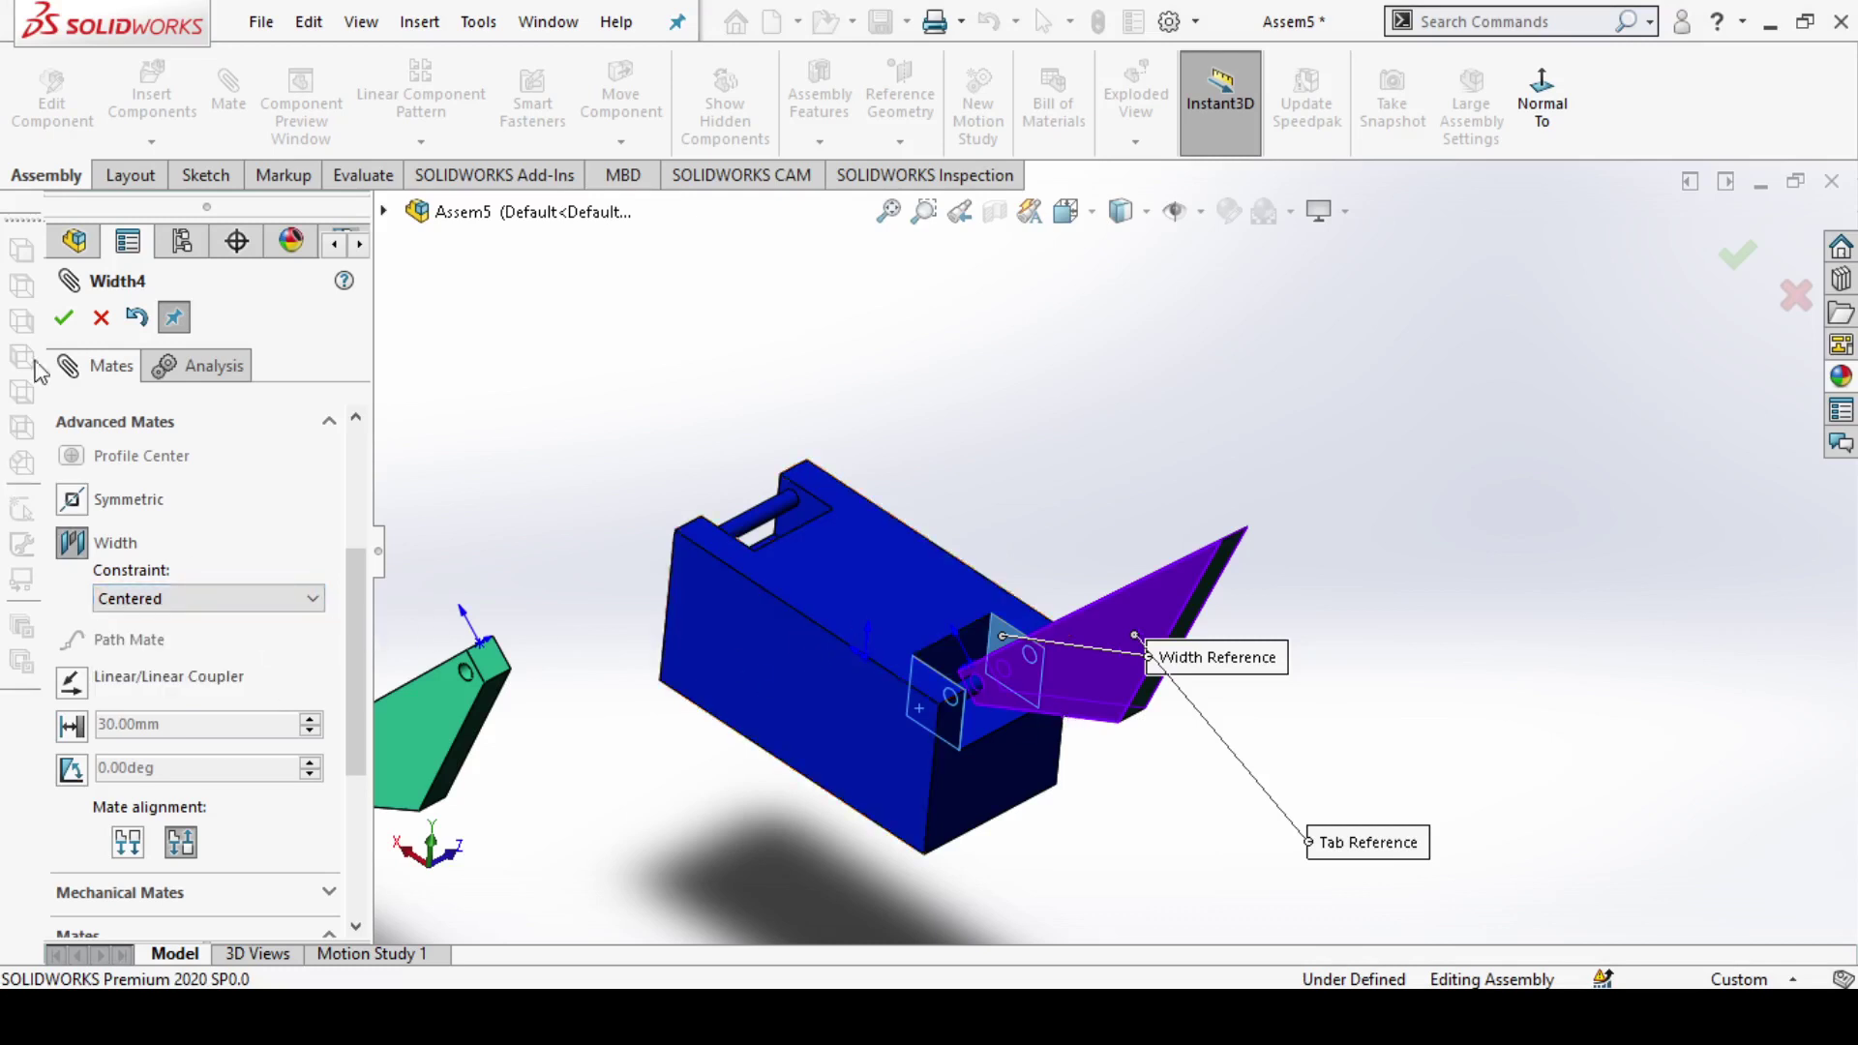
key("Return")
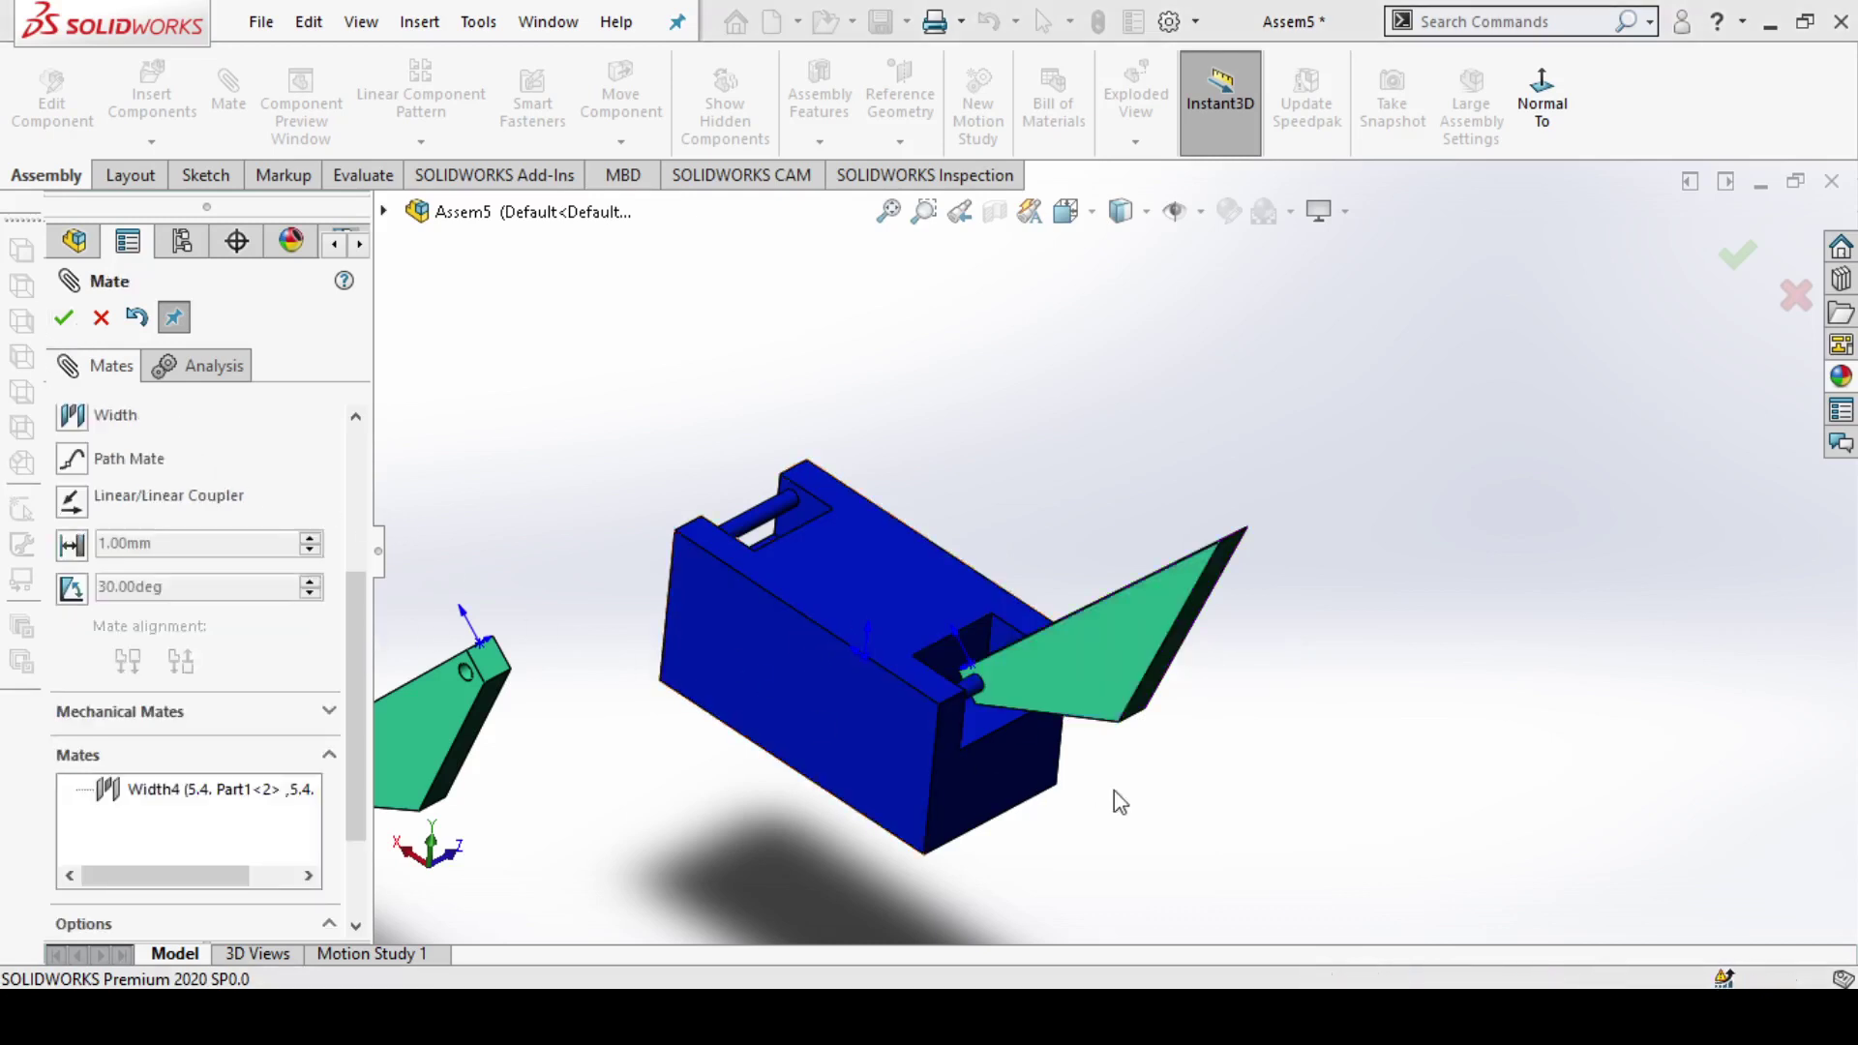
mouse_move(1111, 801)
middle_mouse_down()
mouse_move(988, 651)
mouse_move(1097, 809)
middle_mouse_up()
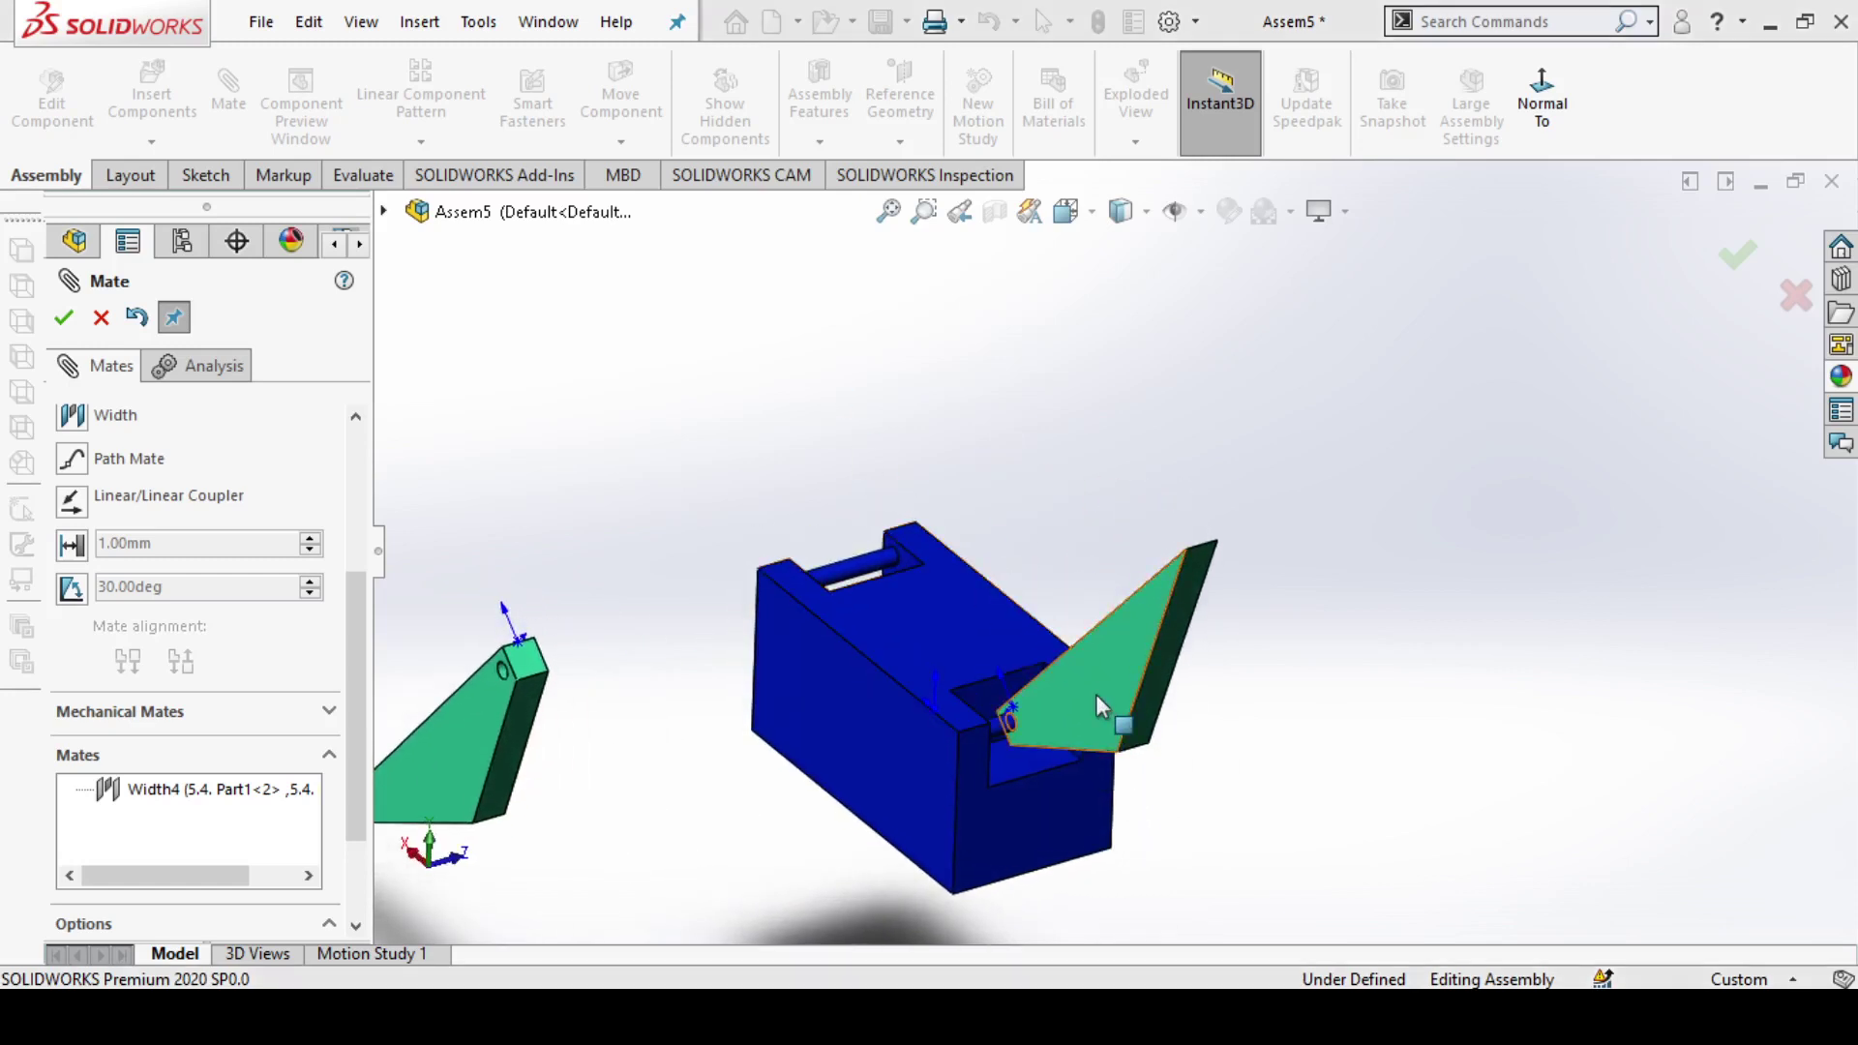
Step: Swing the arm to test rotation, check Bottom, Front and Left views, then finish mating
left_click_drag(1103, 703, 860, 368)
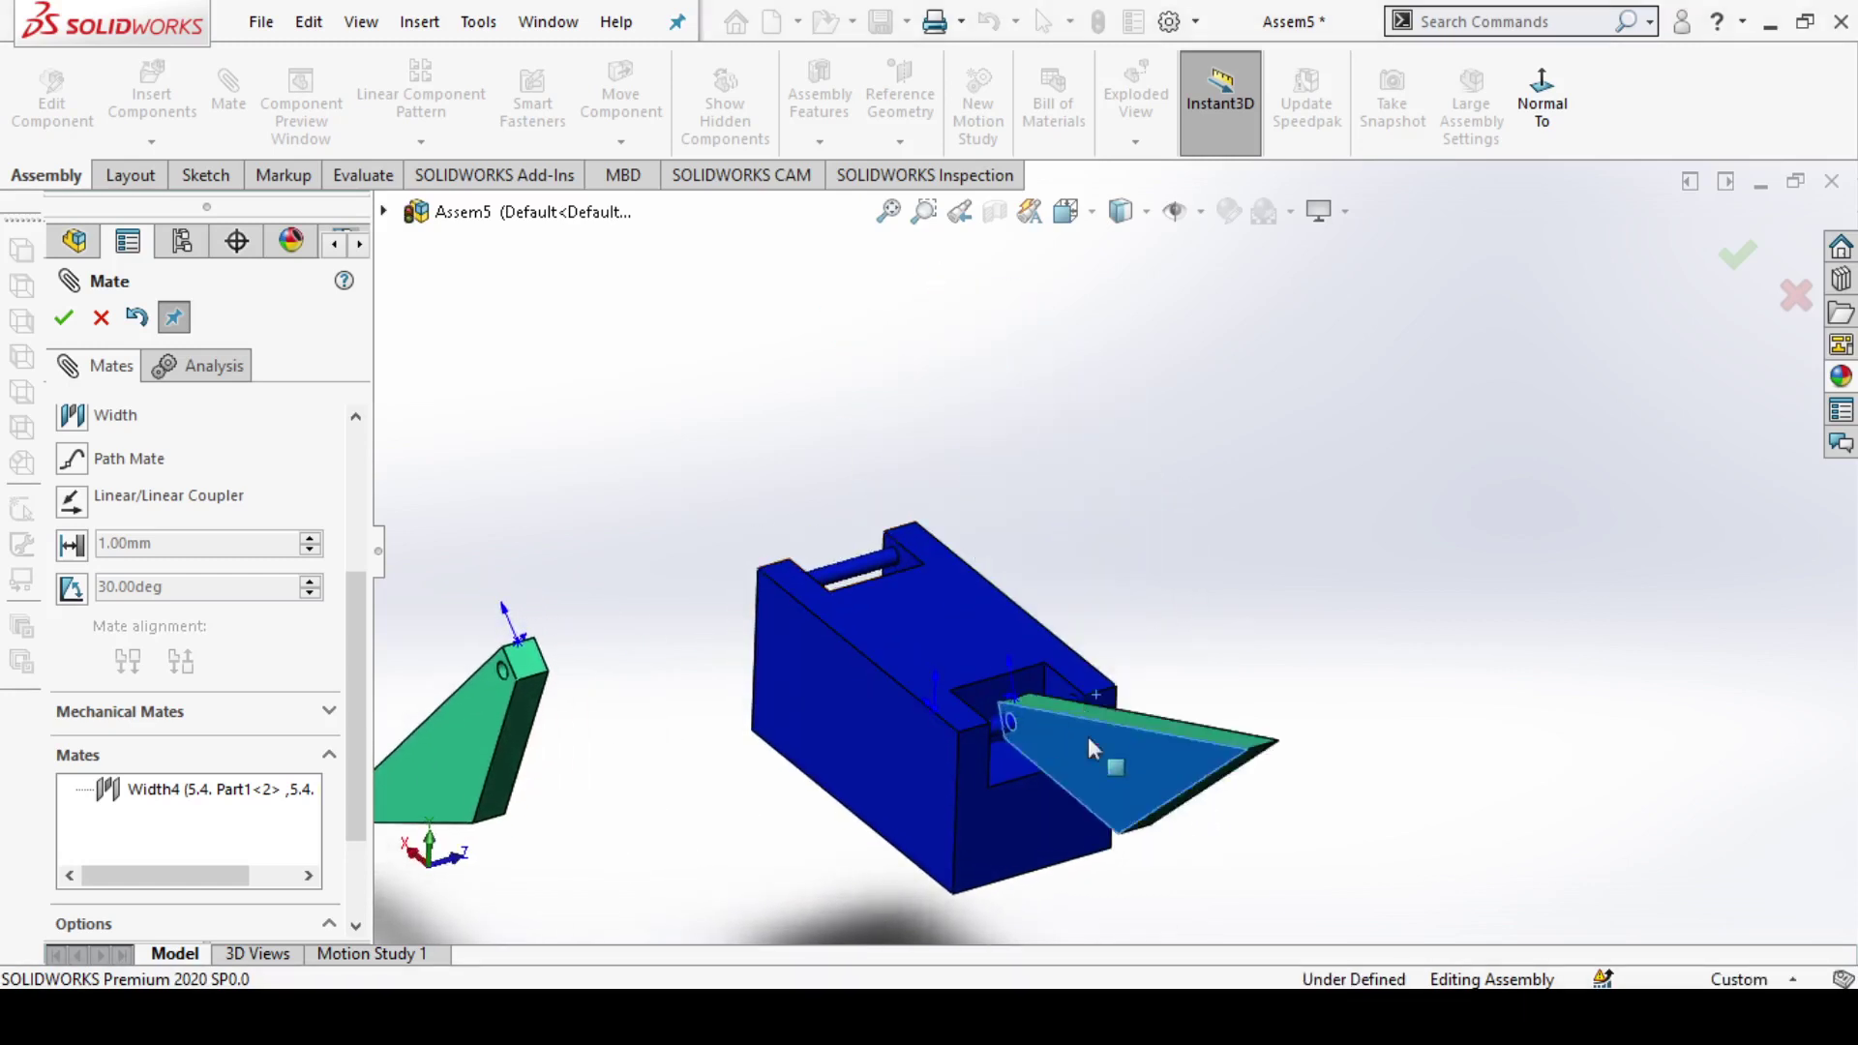
left_click_drag(859, 367, 958, 406)
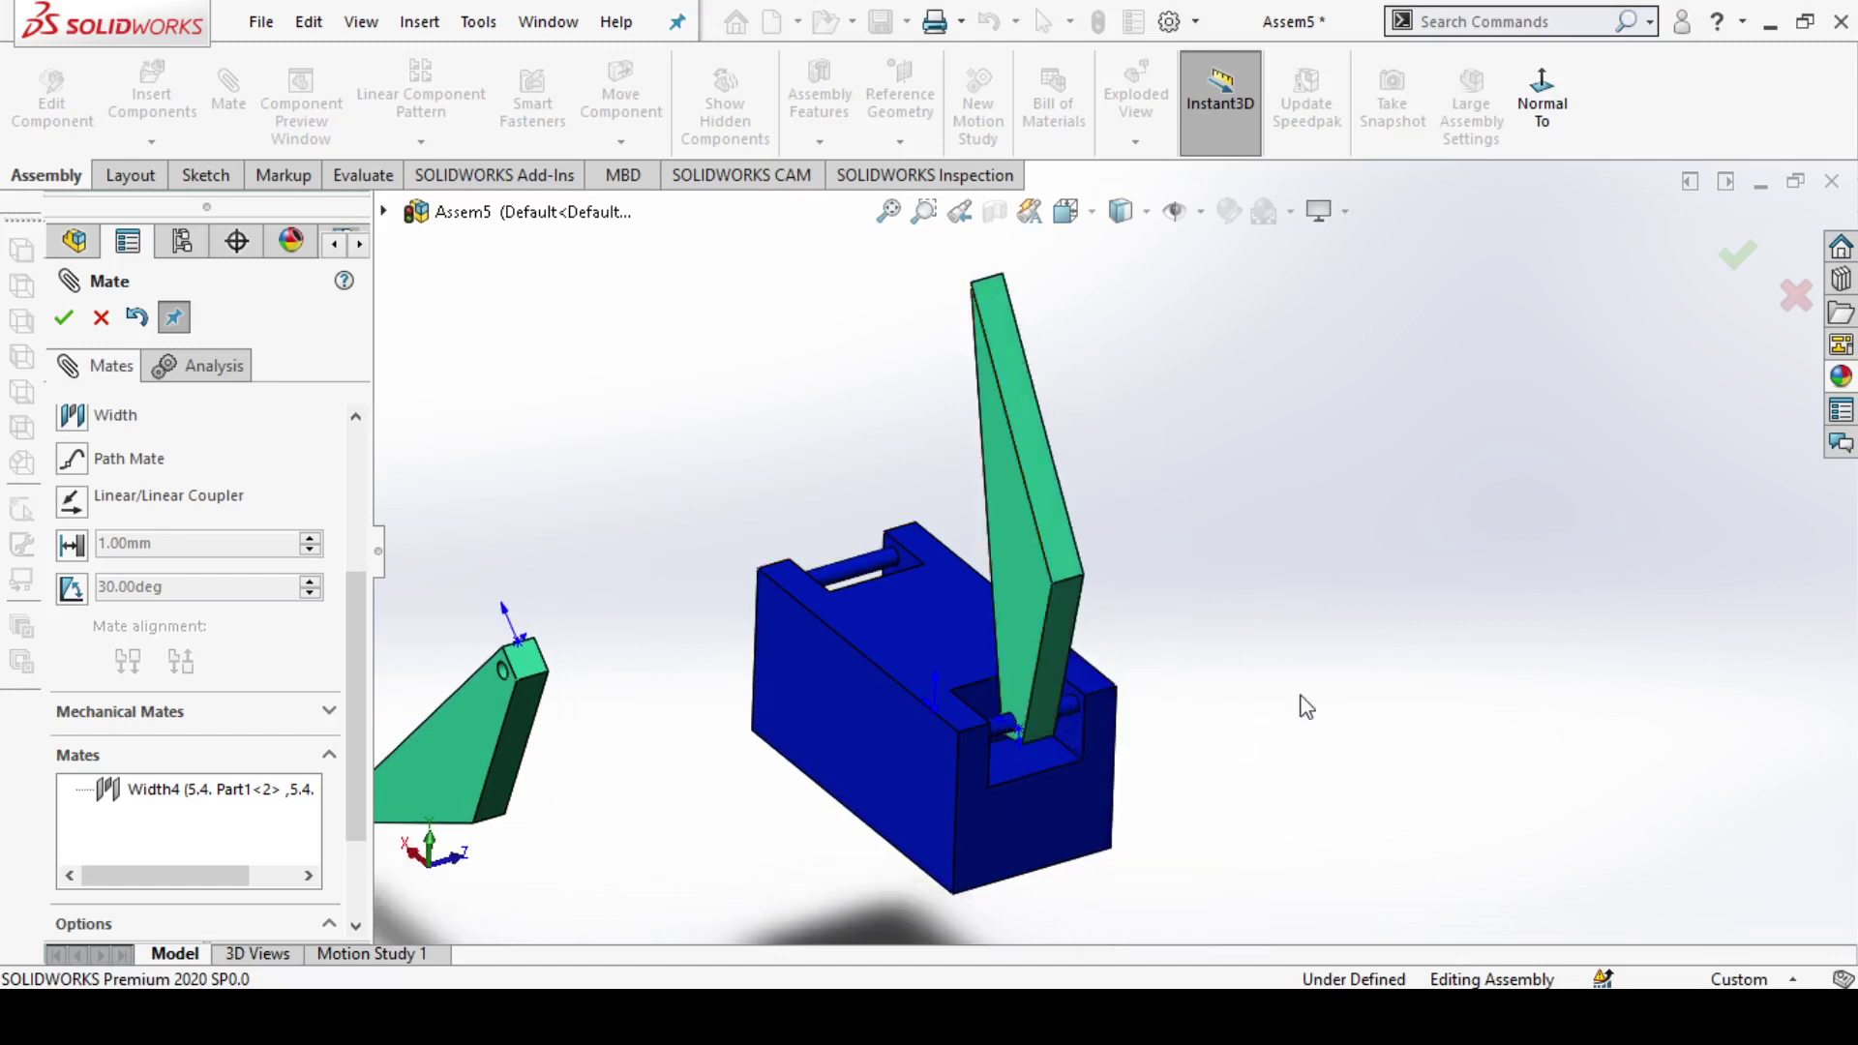
key("space")
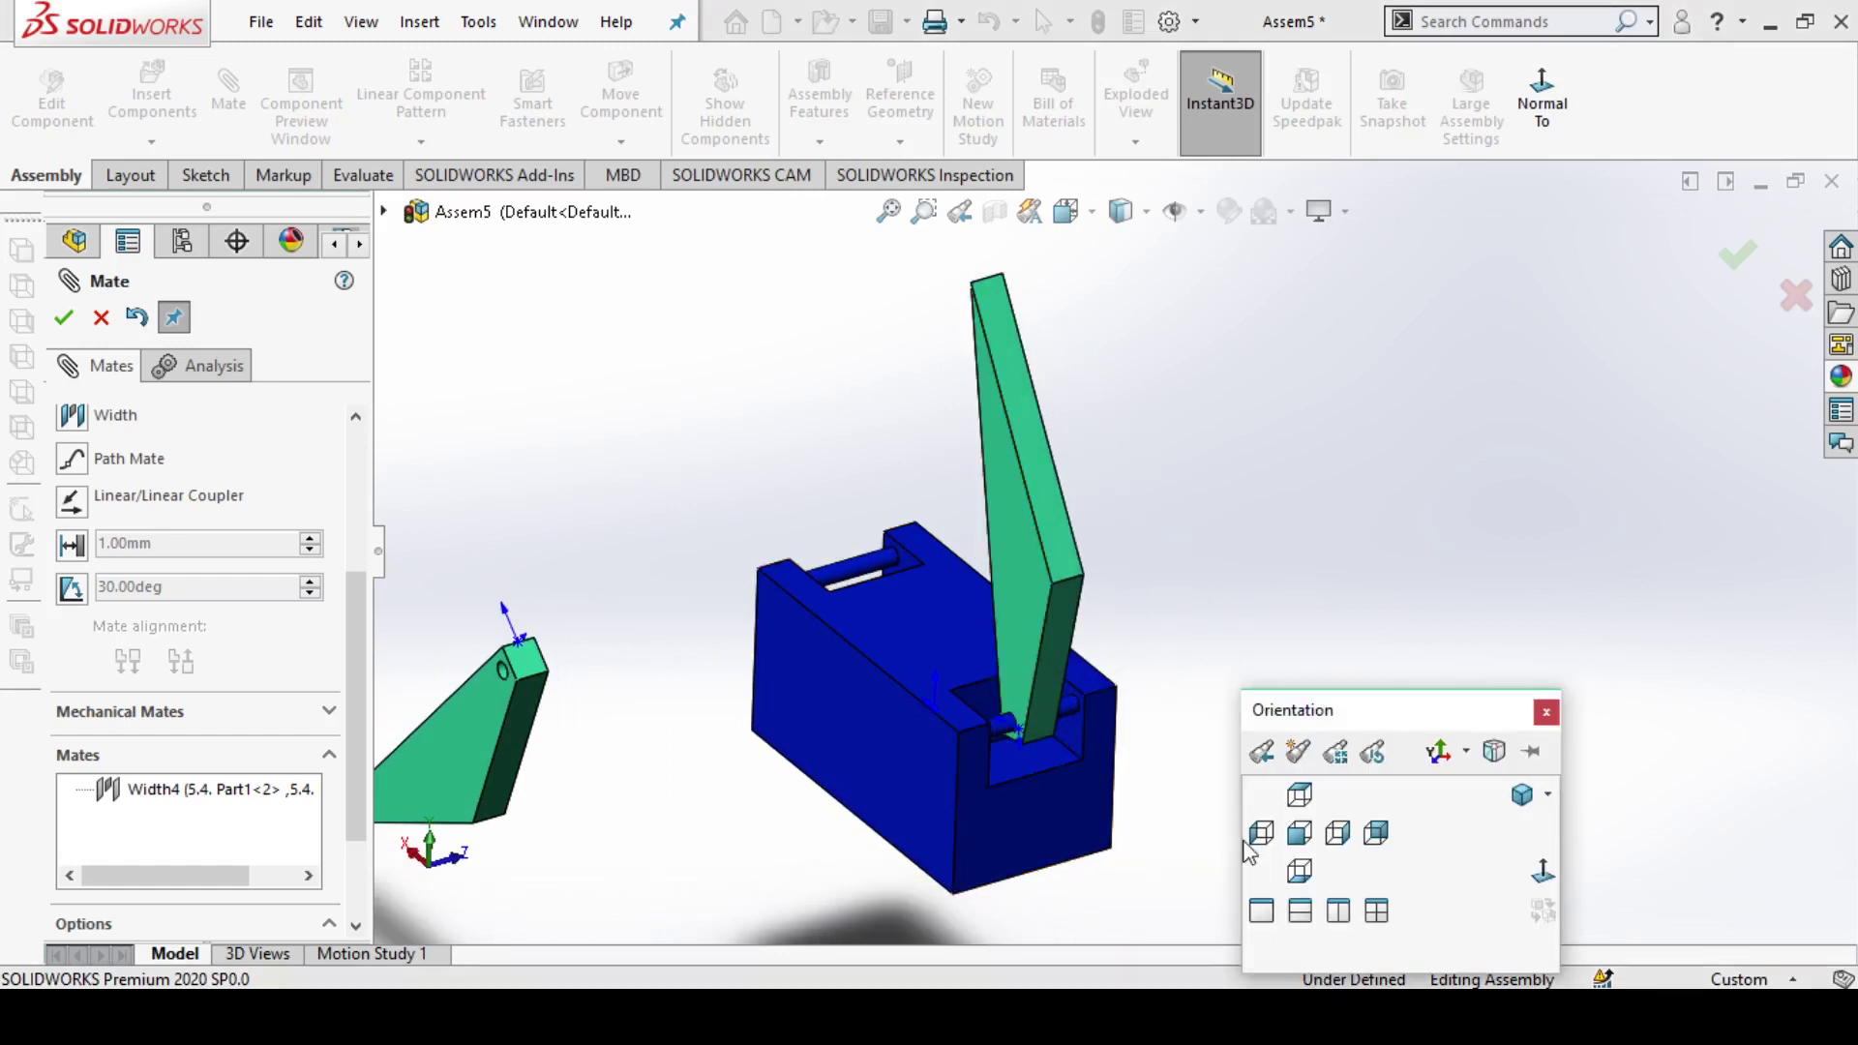
left_click(1299, 869)
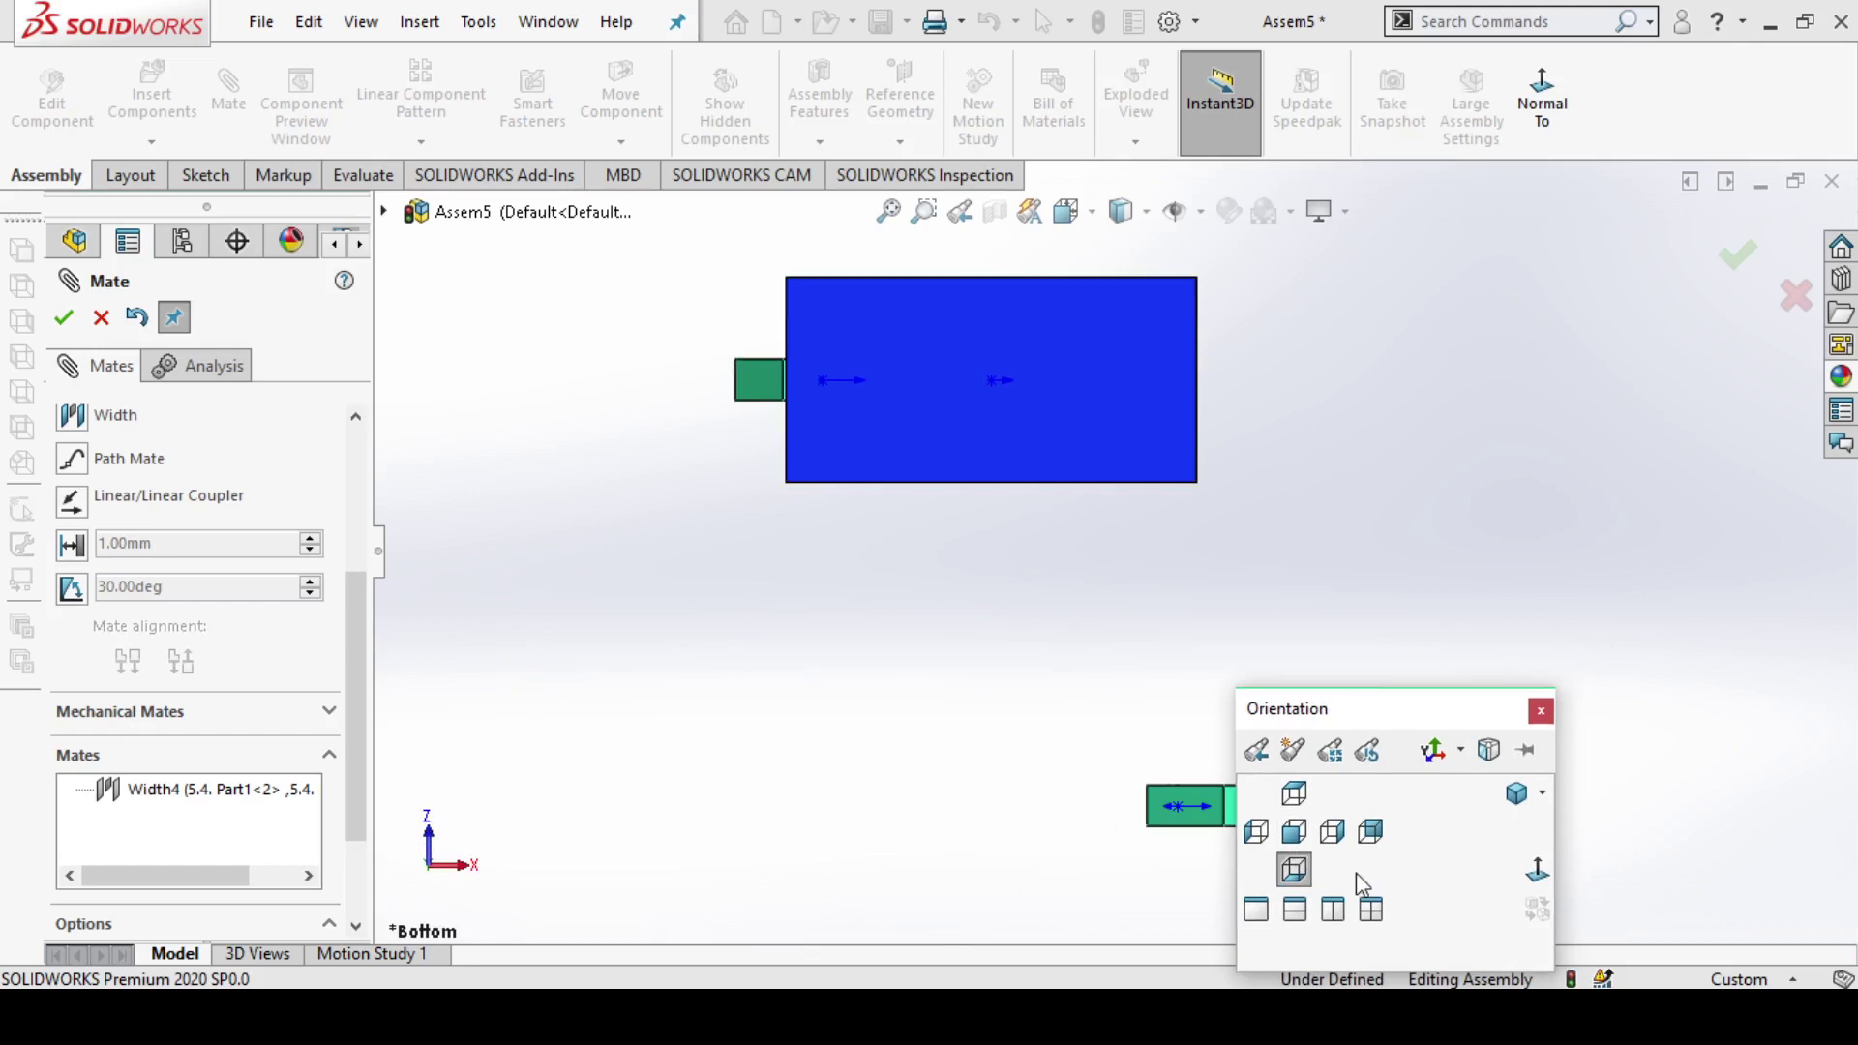
left_click(1292, 832)
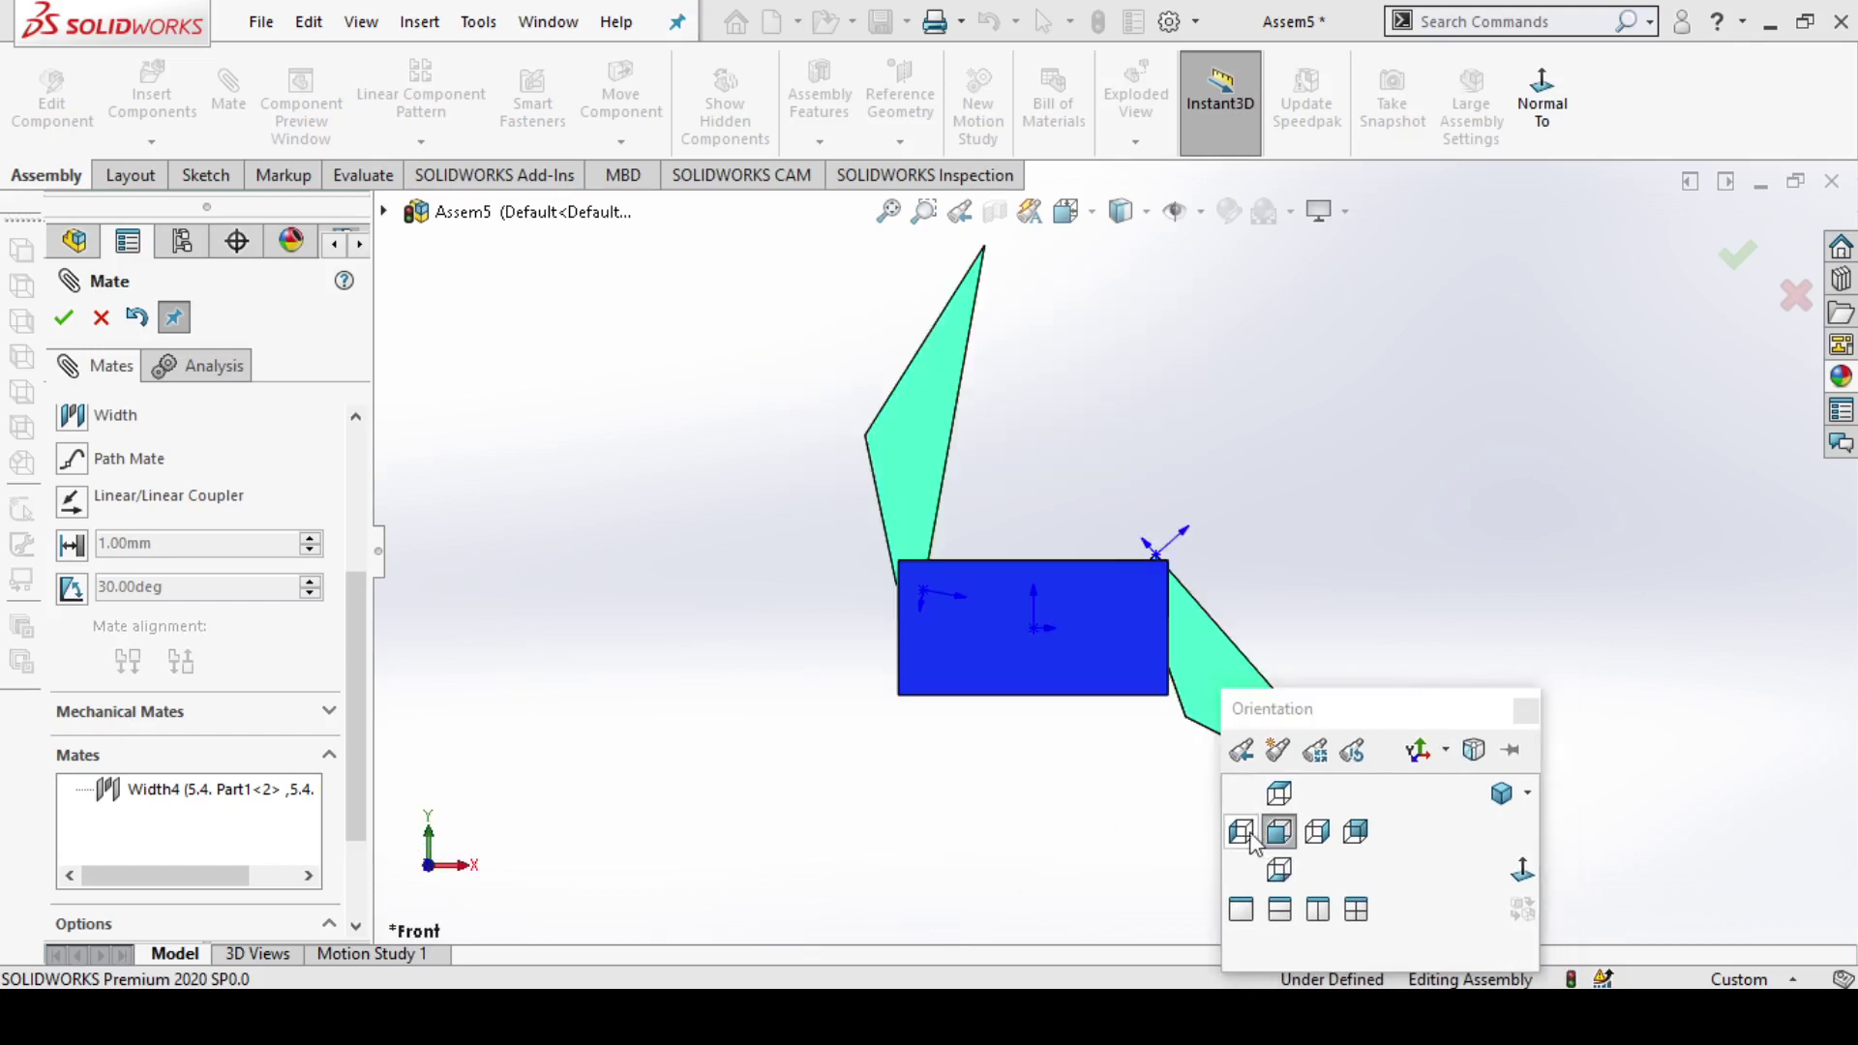
left_click(1250, 836)
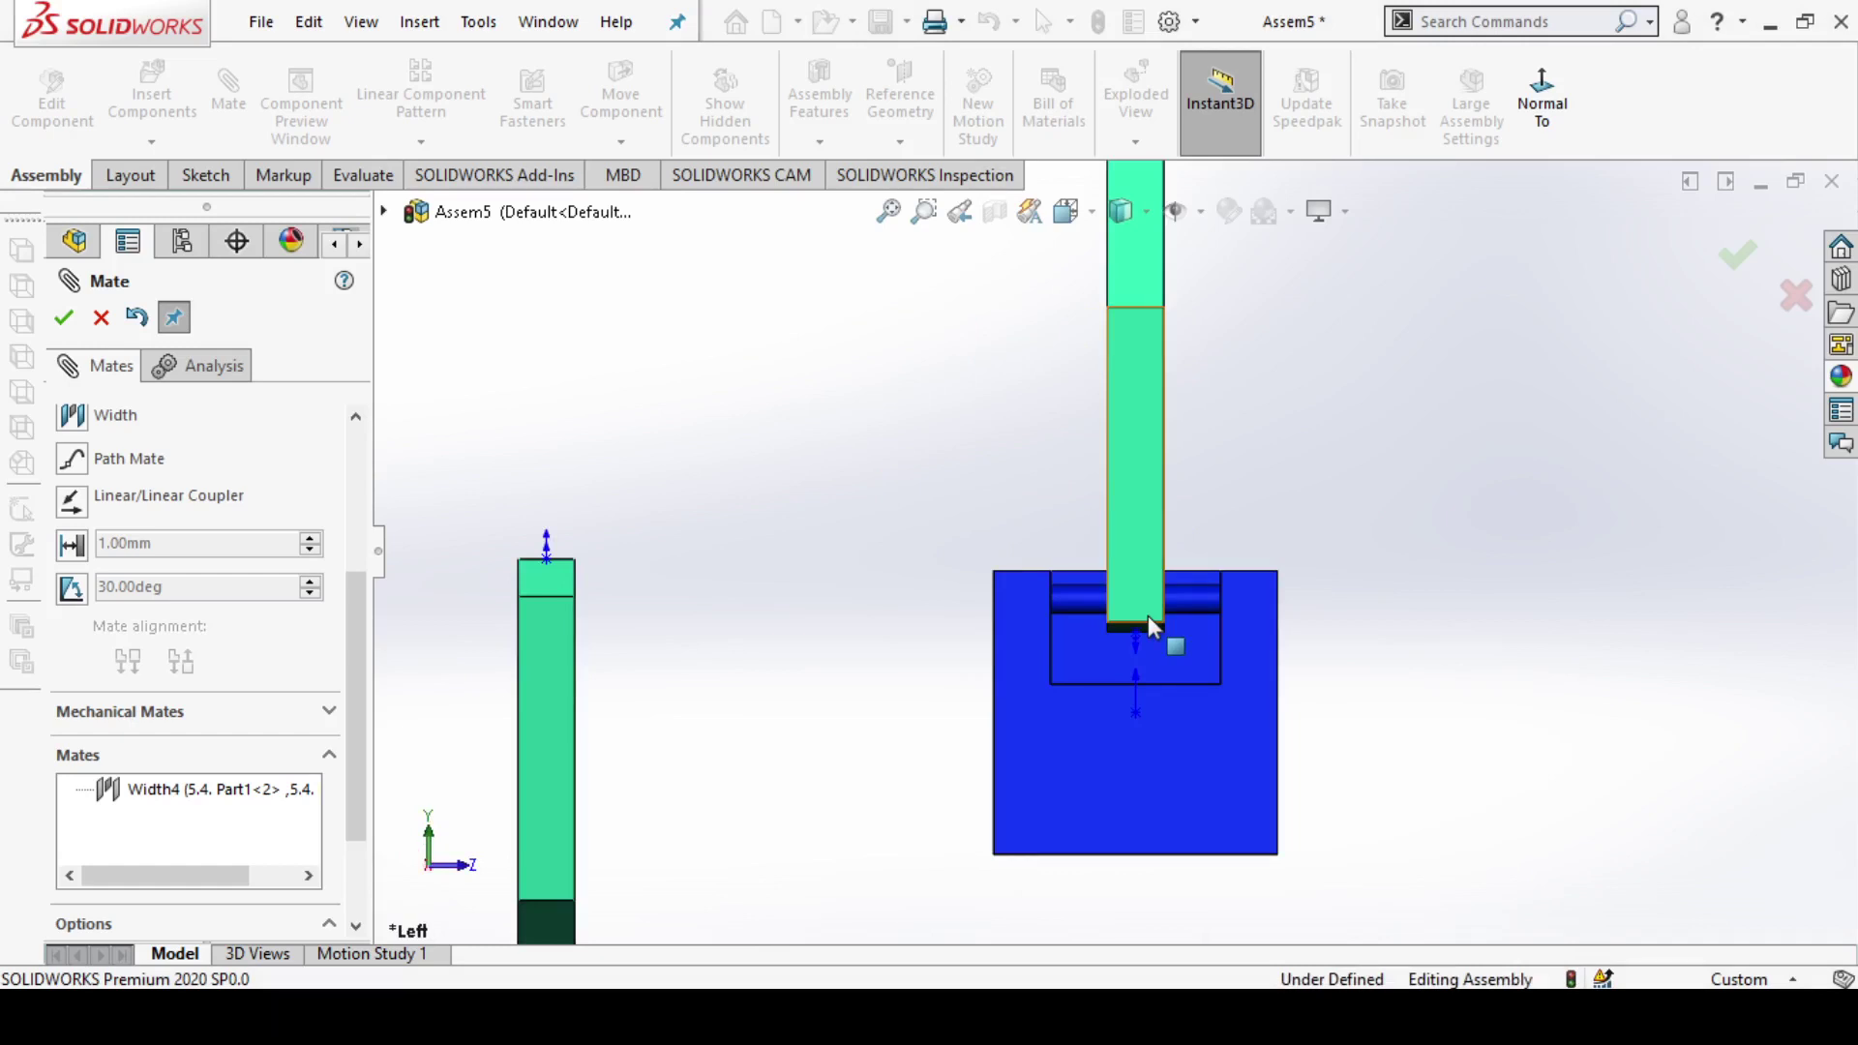
mouse_move(1176, 643)
middle_mouse_down()
mouse_move(1211, 681)
mouse_move(1222, 520)
middle_mouse_up()
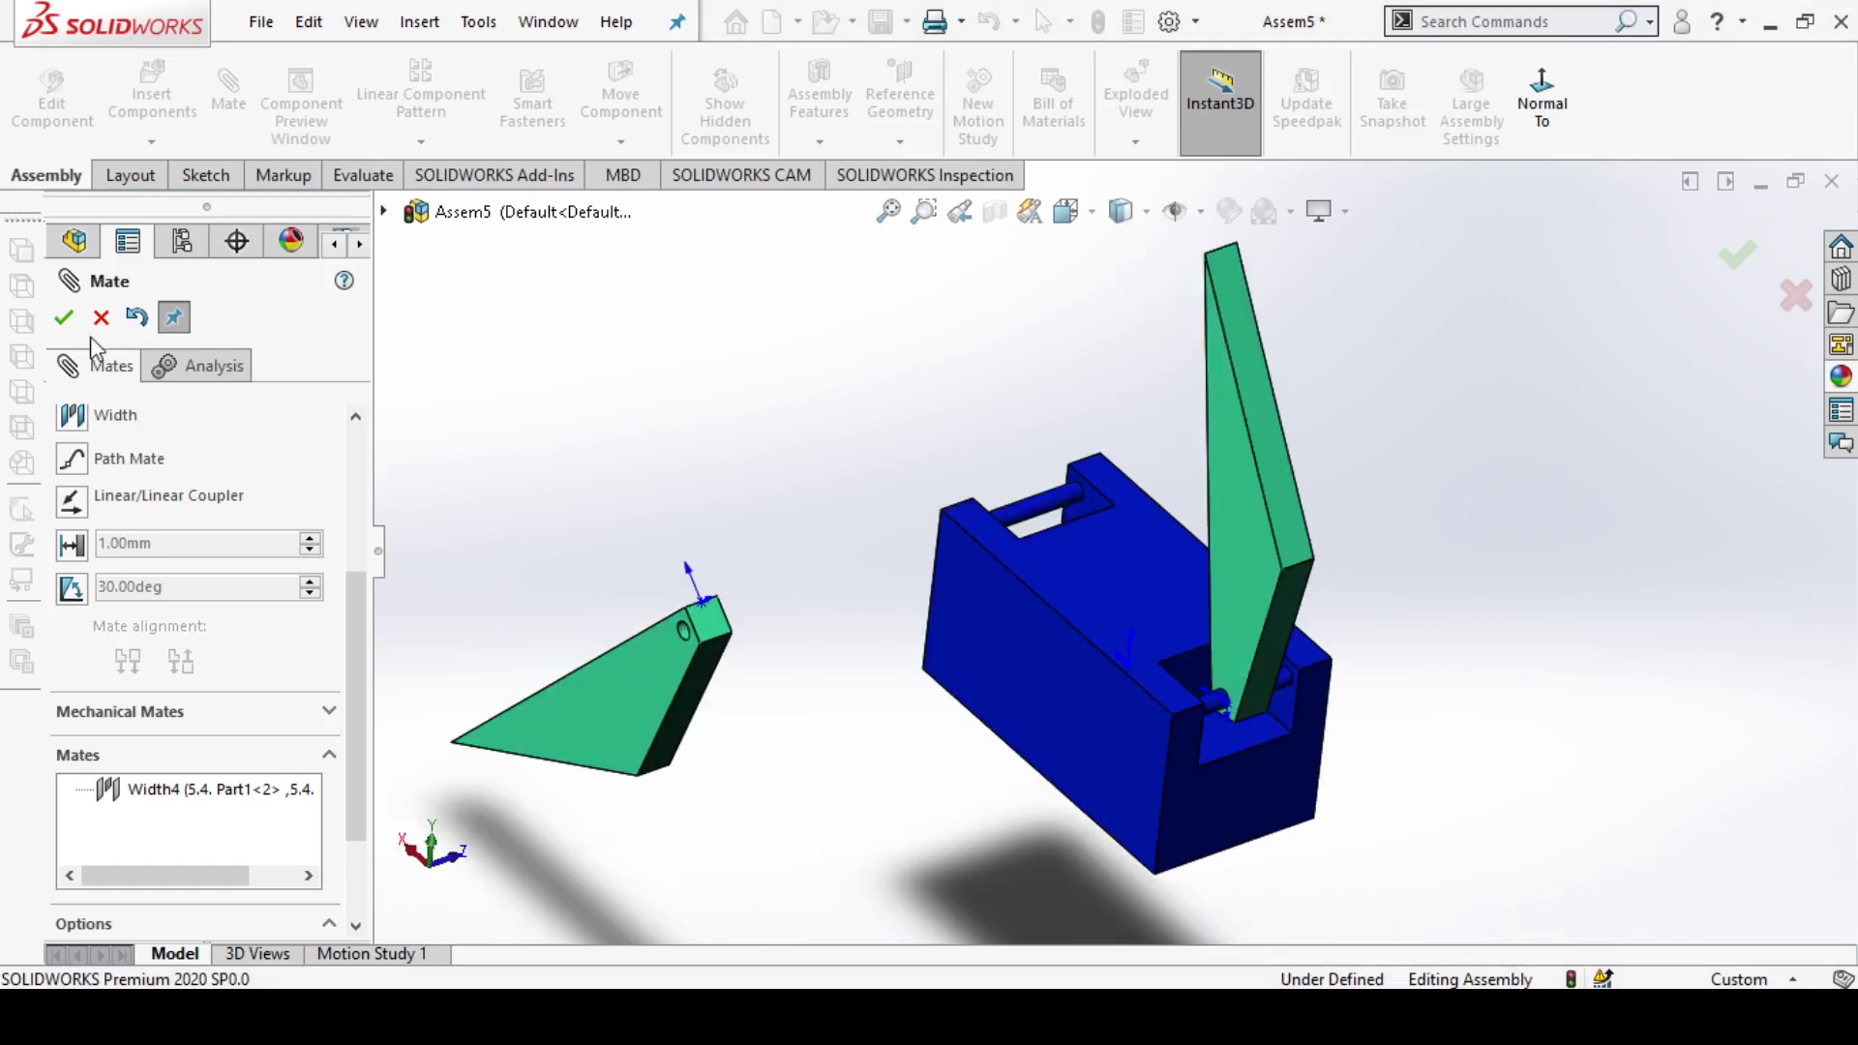
left_click(64, 316)
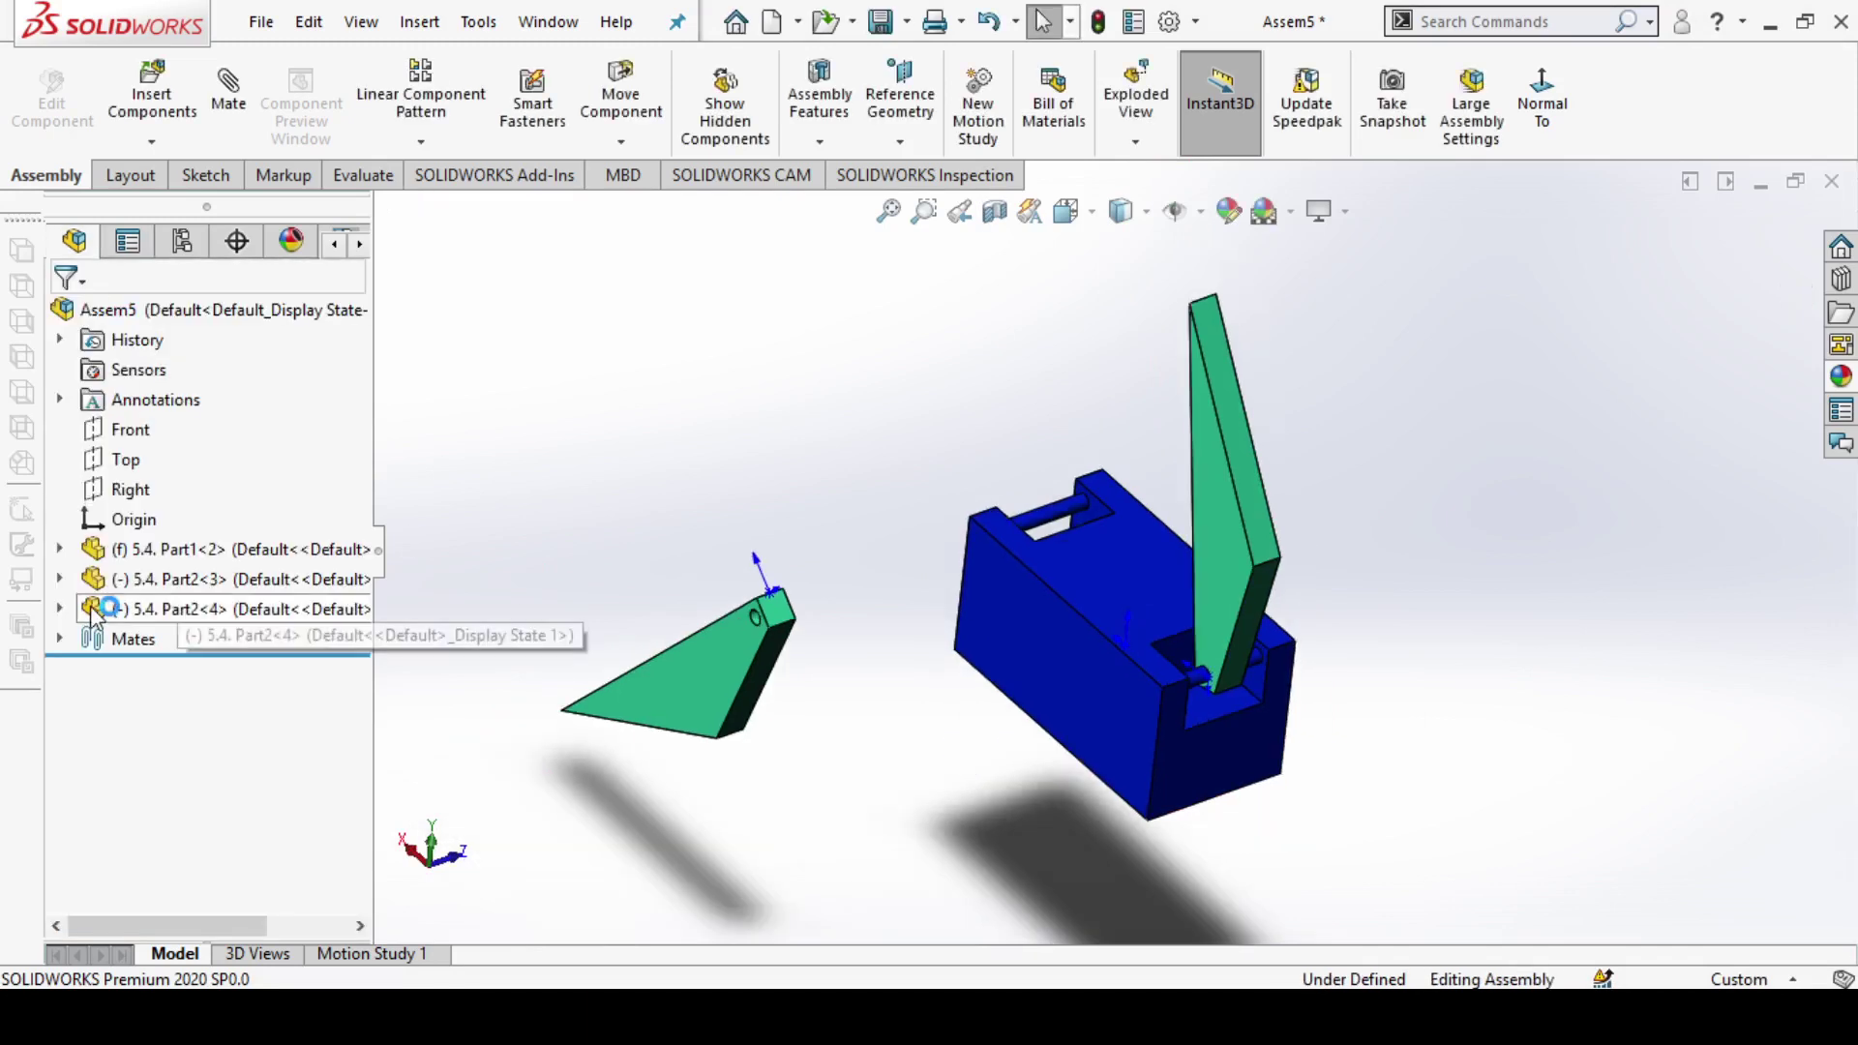
Step: Edit the Width4 mate, changing its constraint from Centered to Free
left_click(59, 639)
left_click(266, 728)
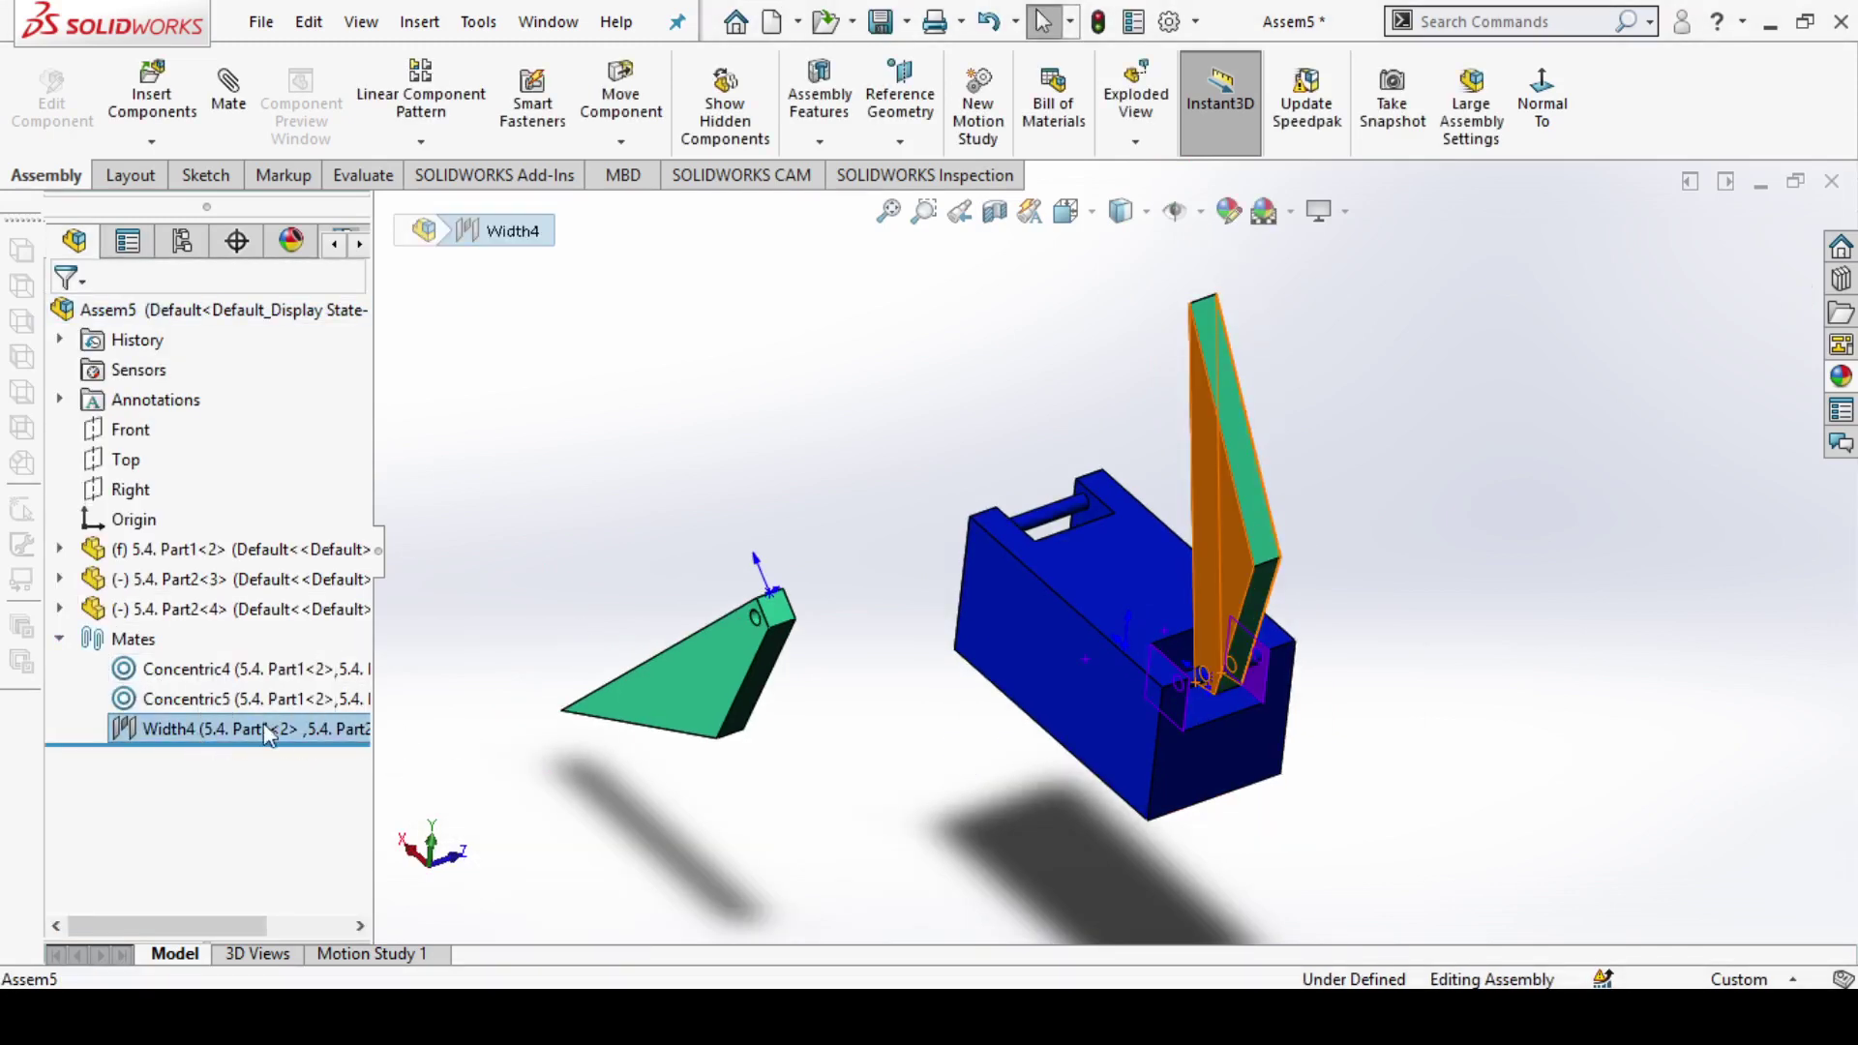
left_click(234, 724)
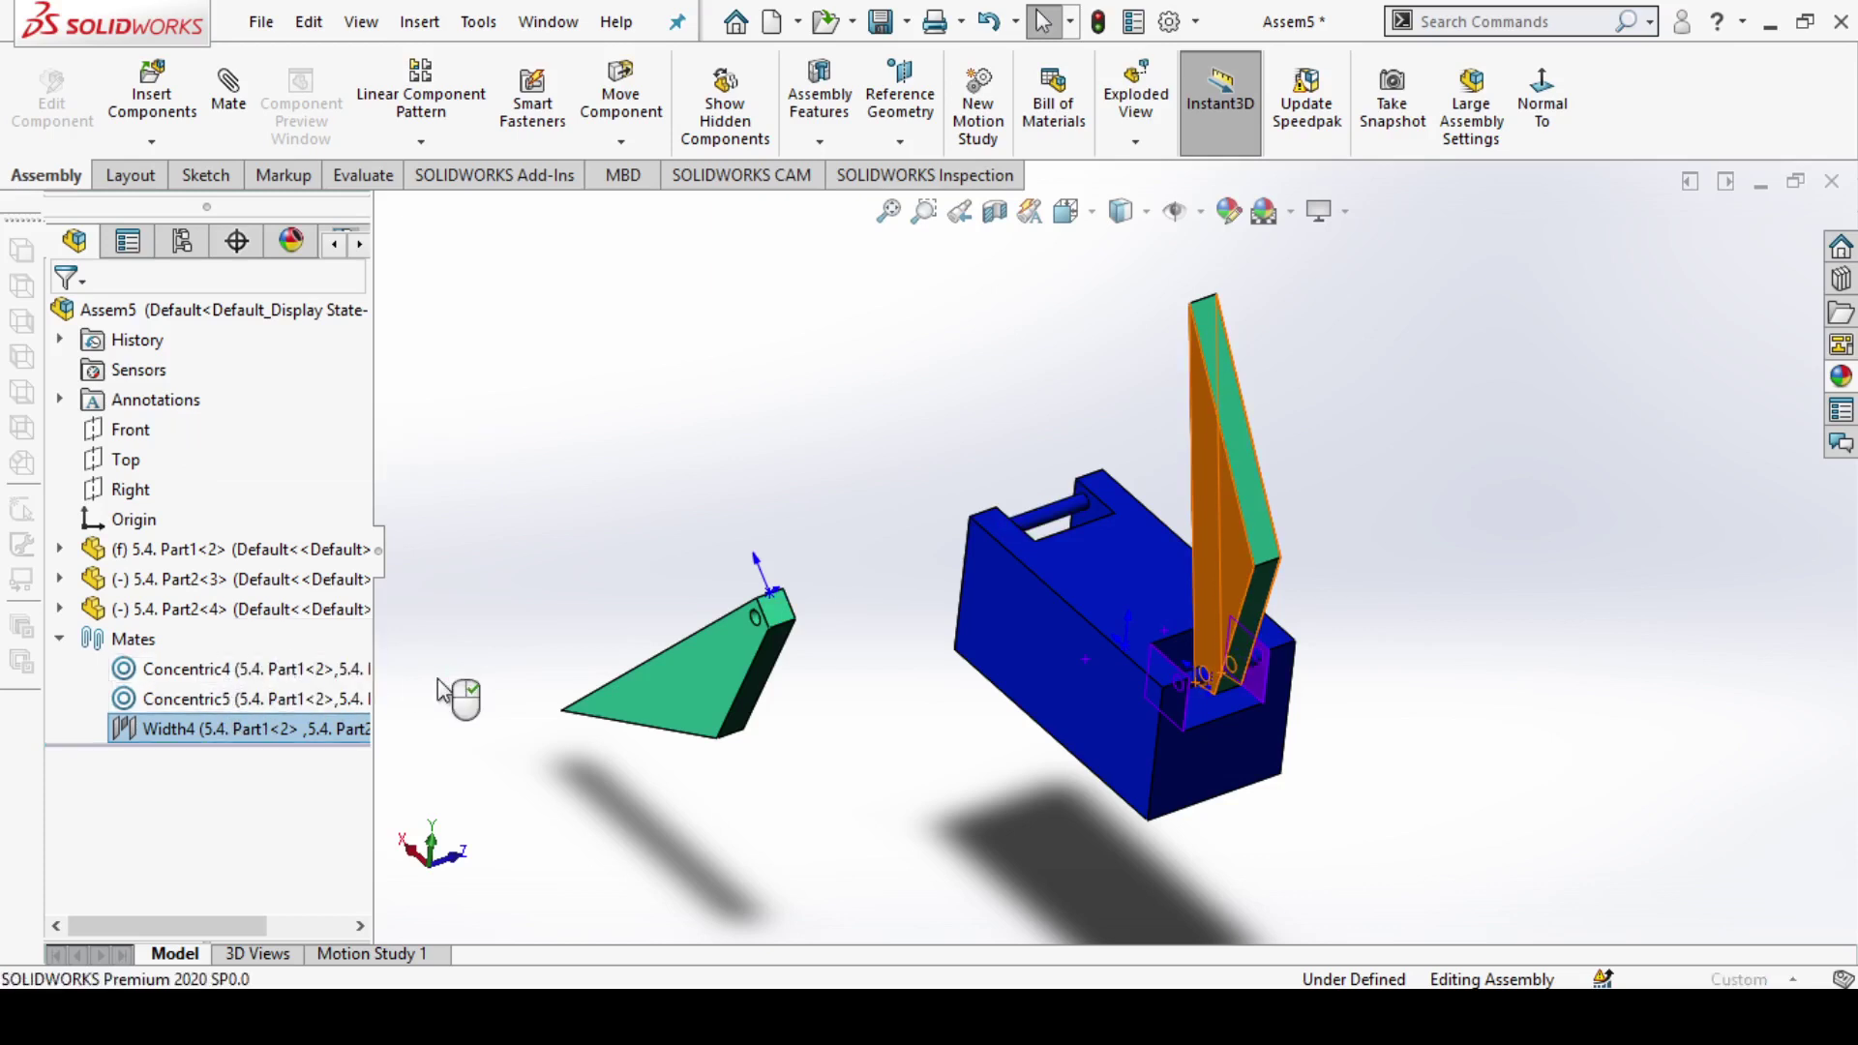
left_click(240, 728)
left_click(242, 741)
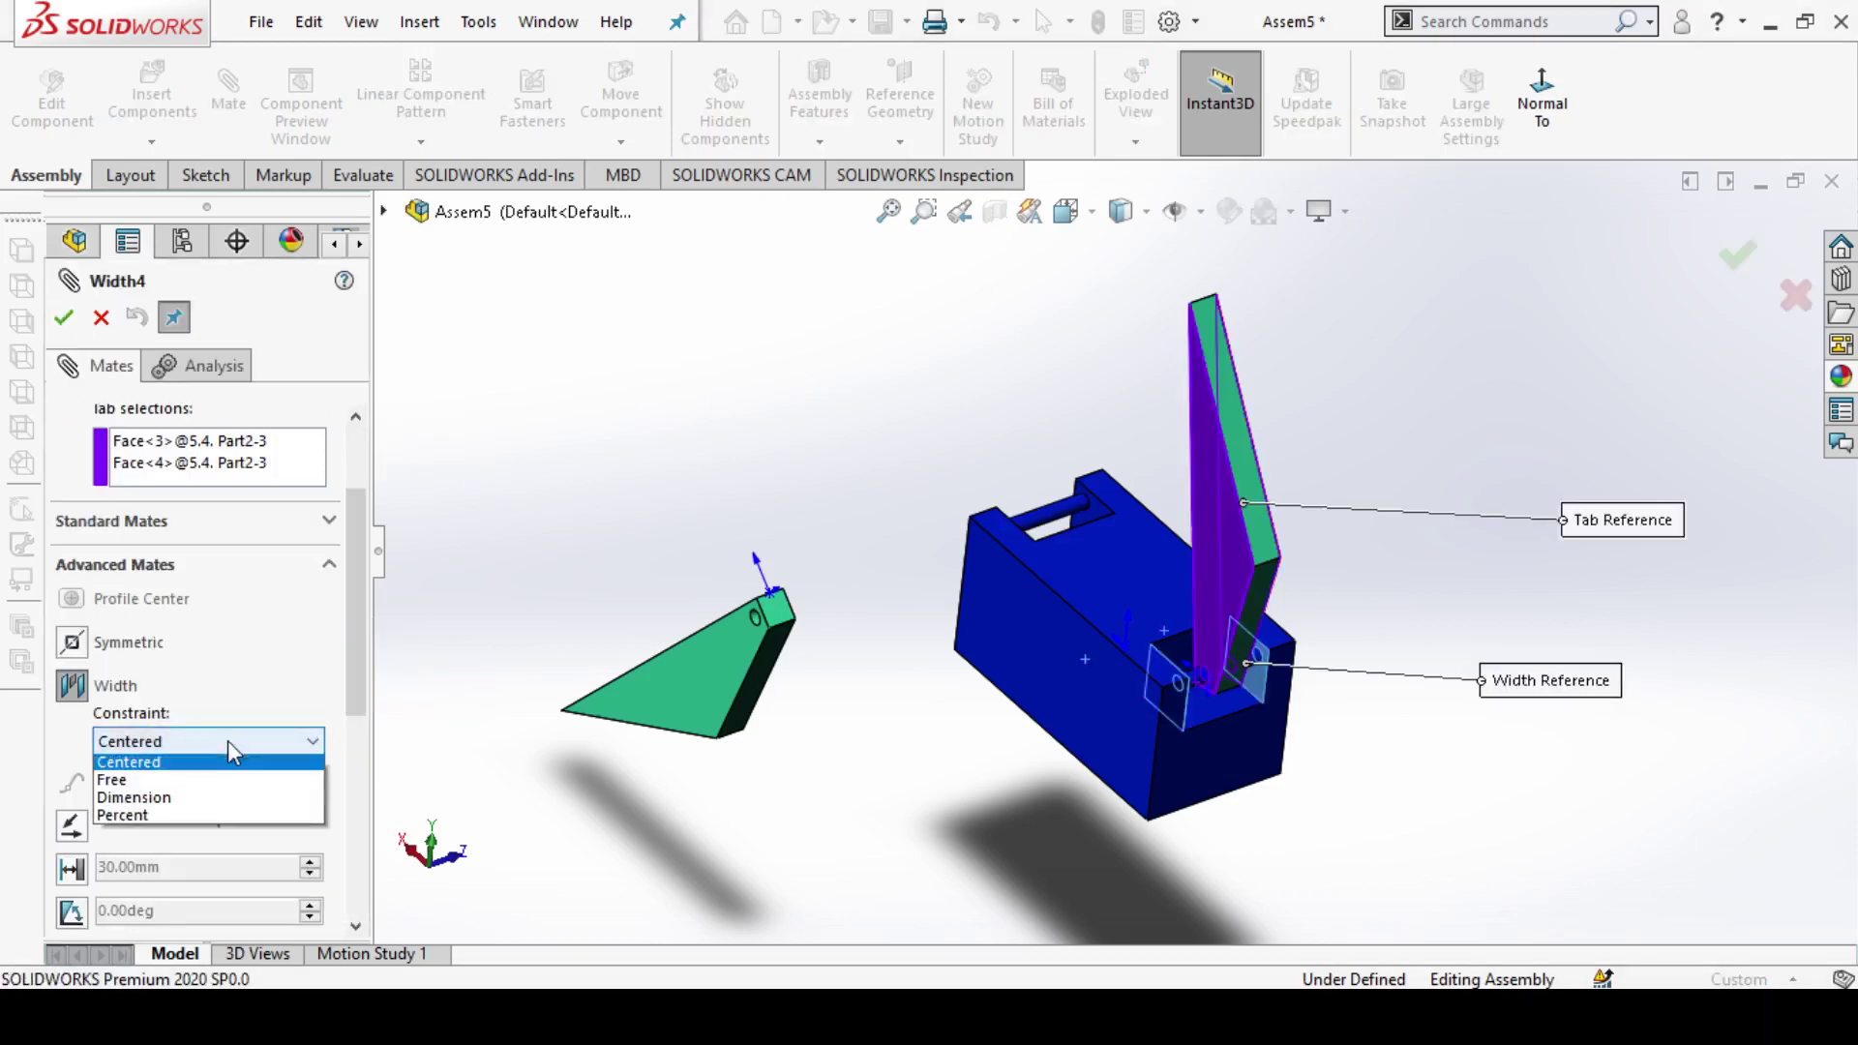
left_click(208, 784)
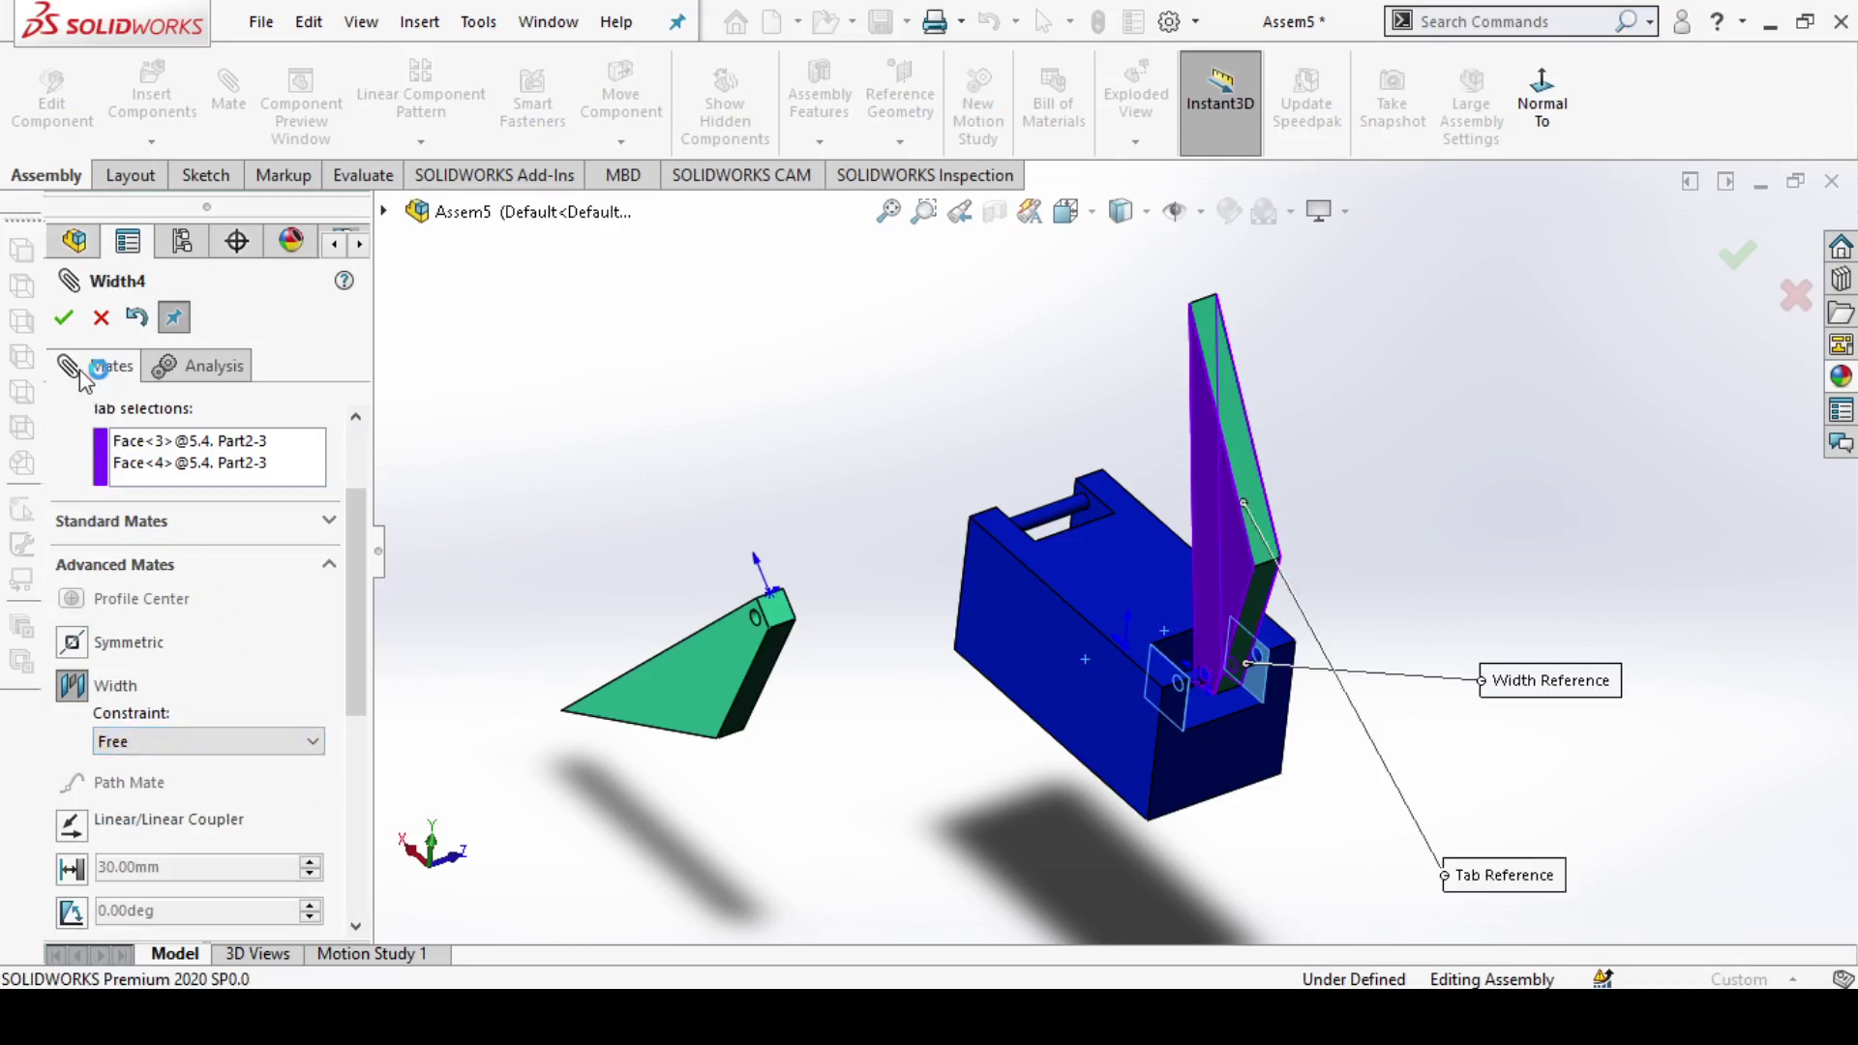
left_click(64, 318)
scroll(971, 584, "down", 2)
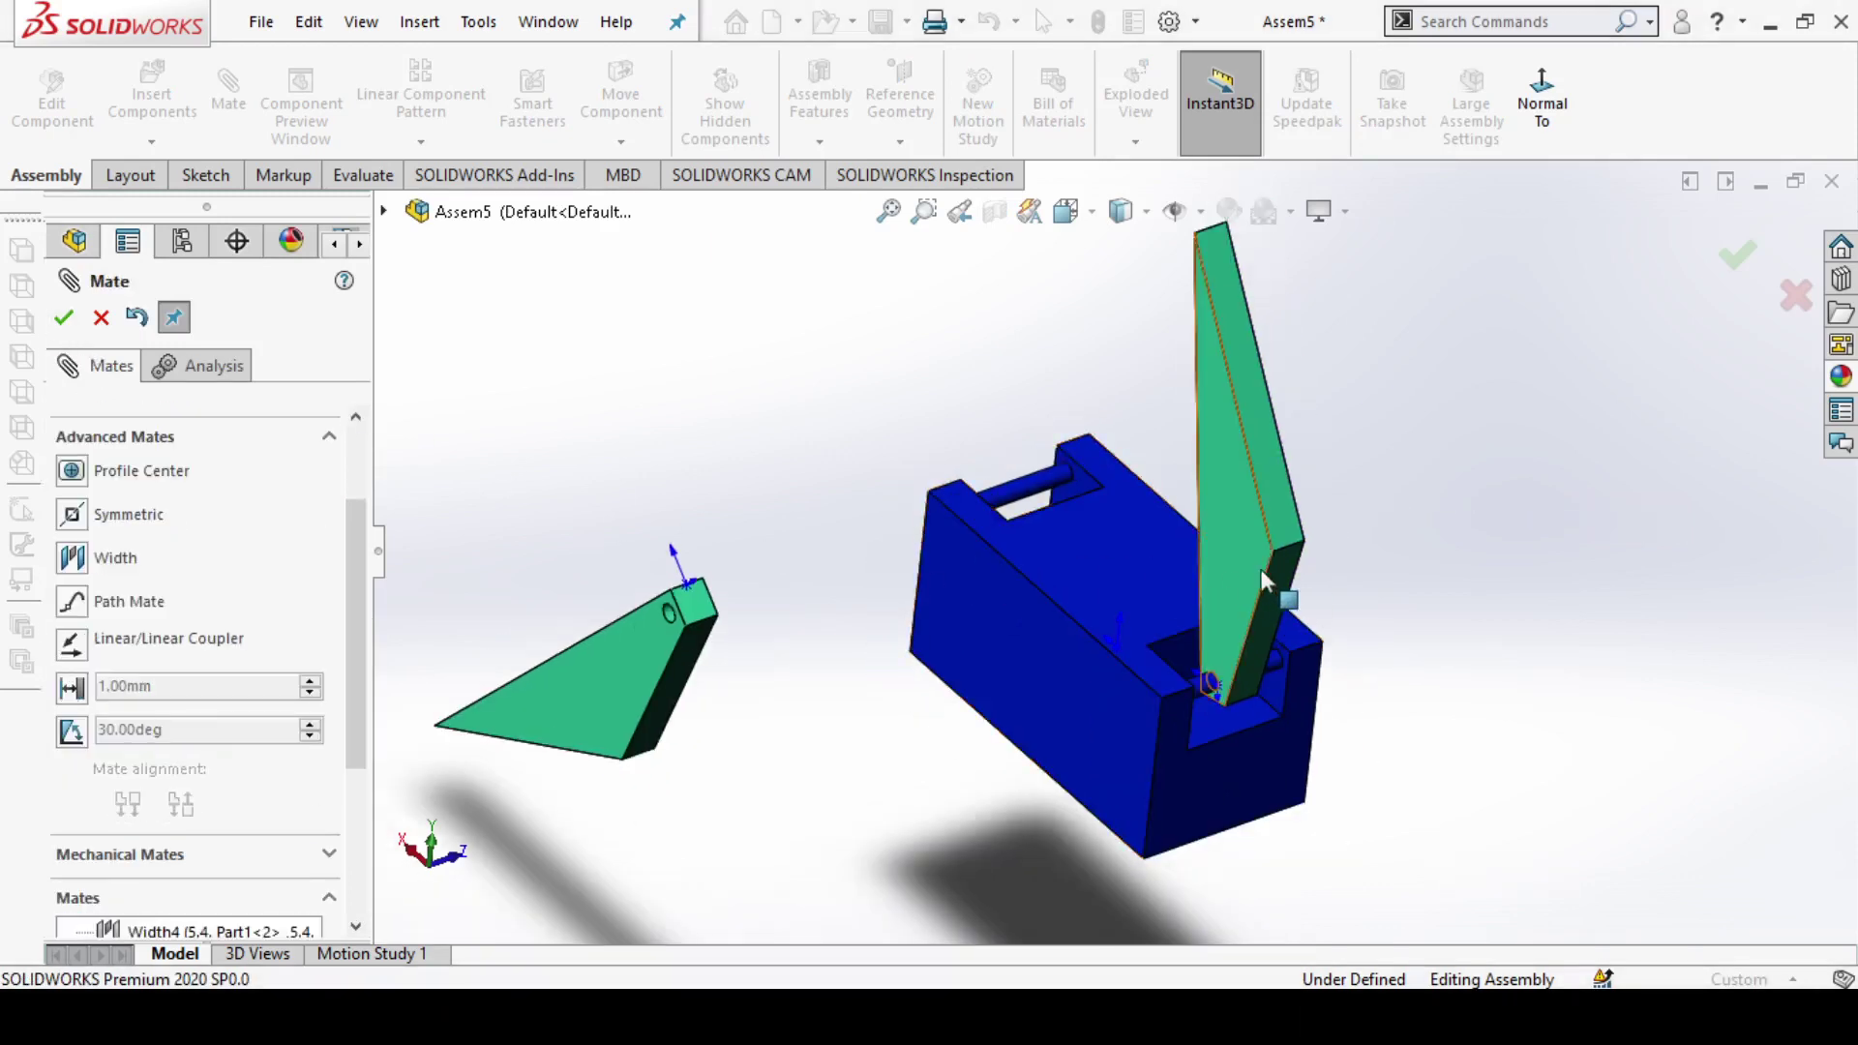
Step: Swing the right arm down around its pin to test the Free width mate
mouse_move(1248, 567)
left_mouse_down()
mouse_move(1143, 601)
mouse_move(1171, 721)
left_mouse_up()
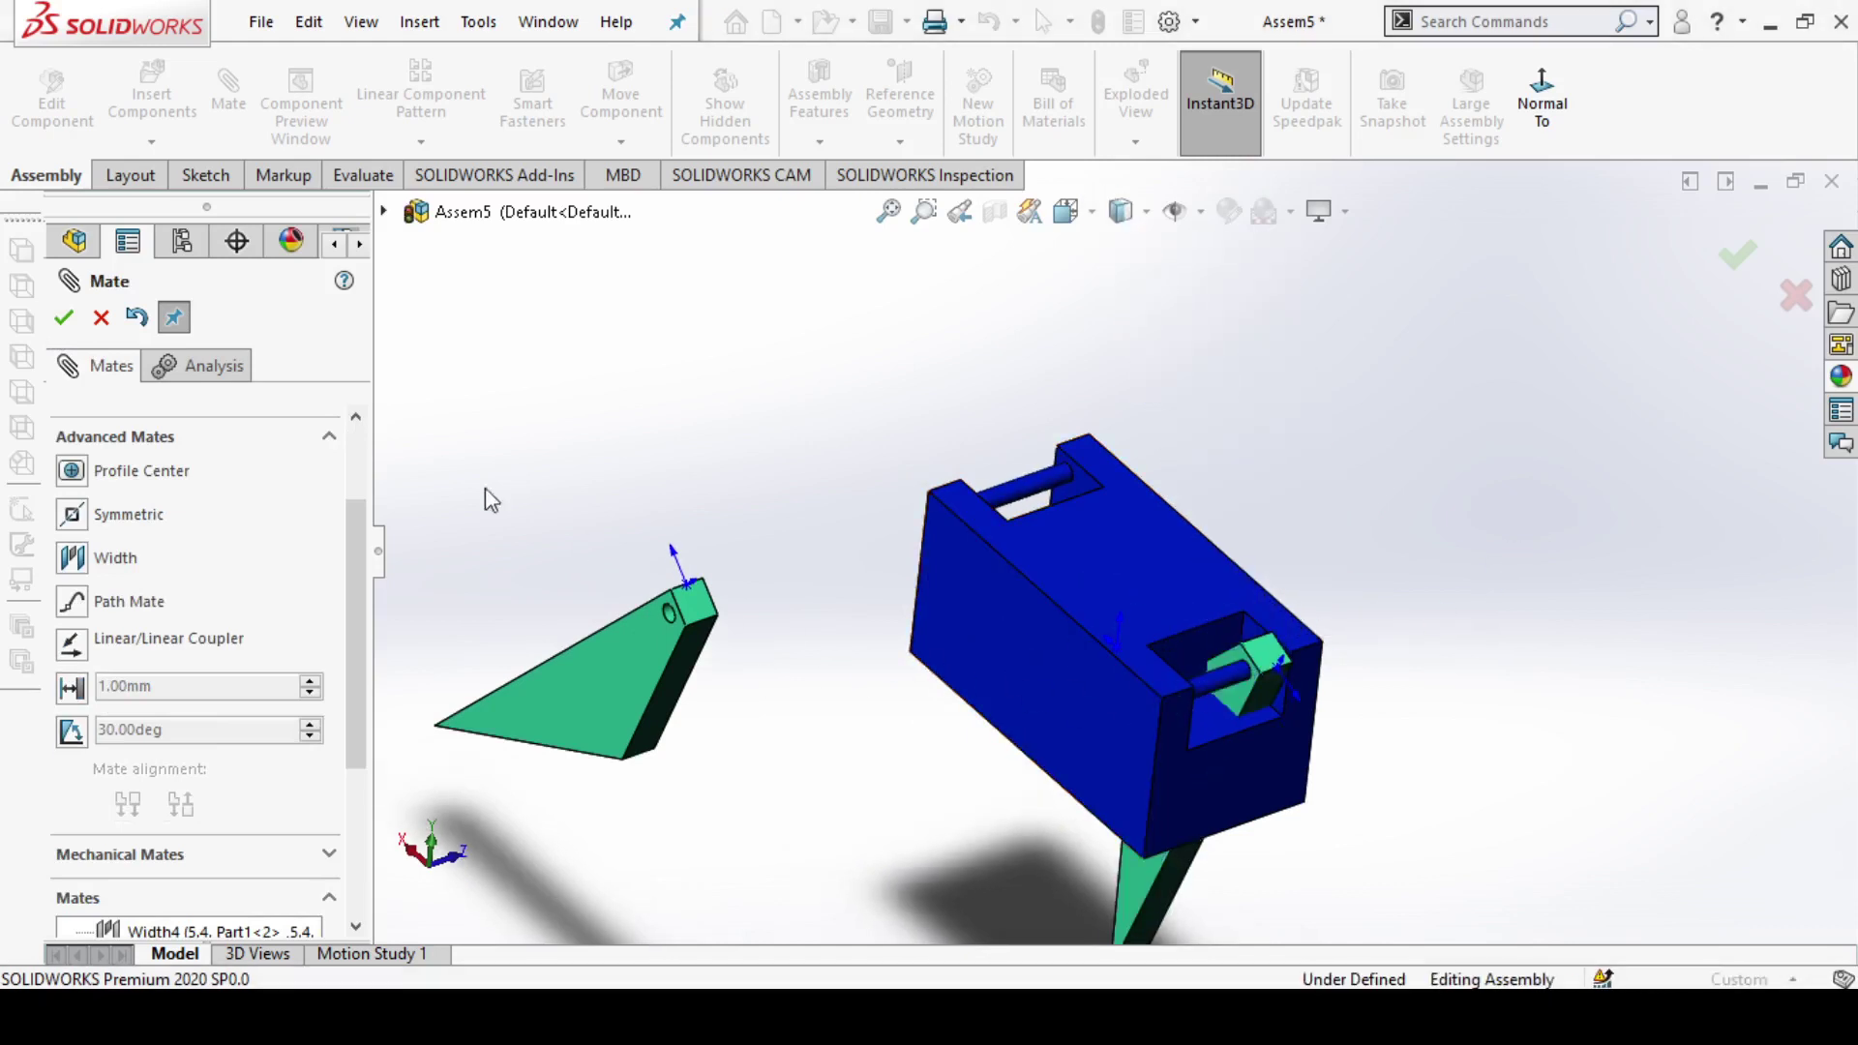
key("Escape")
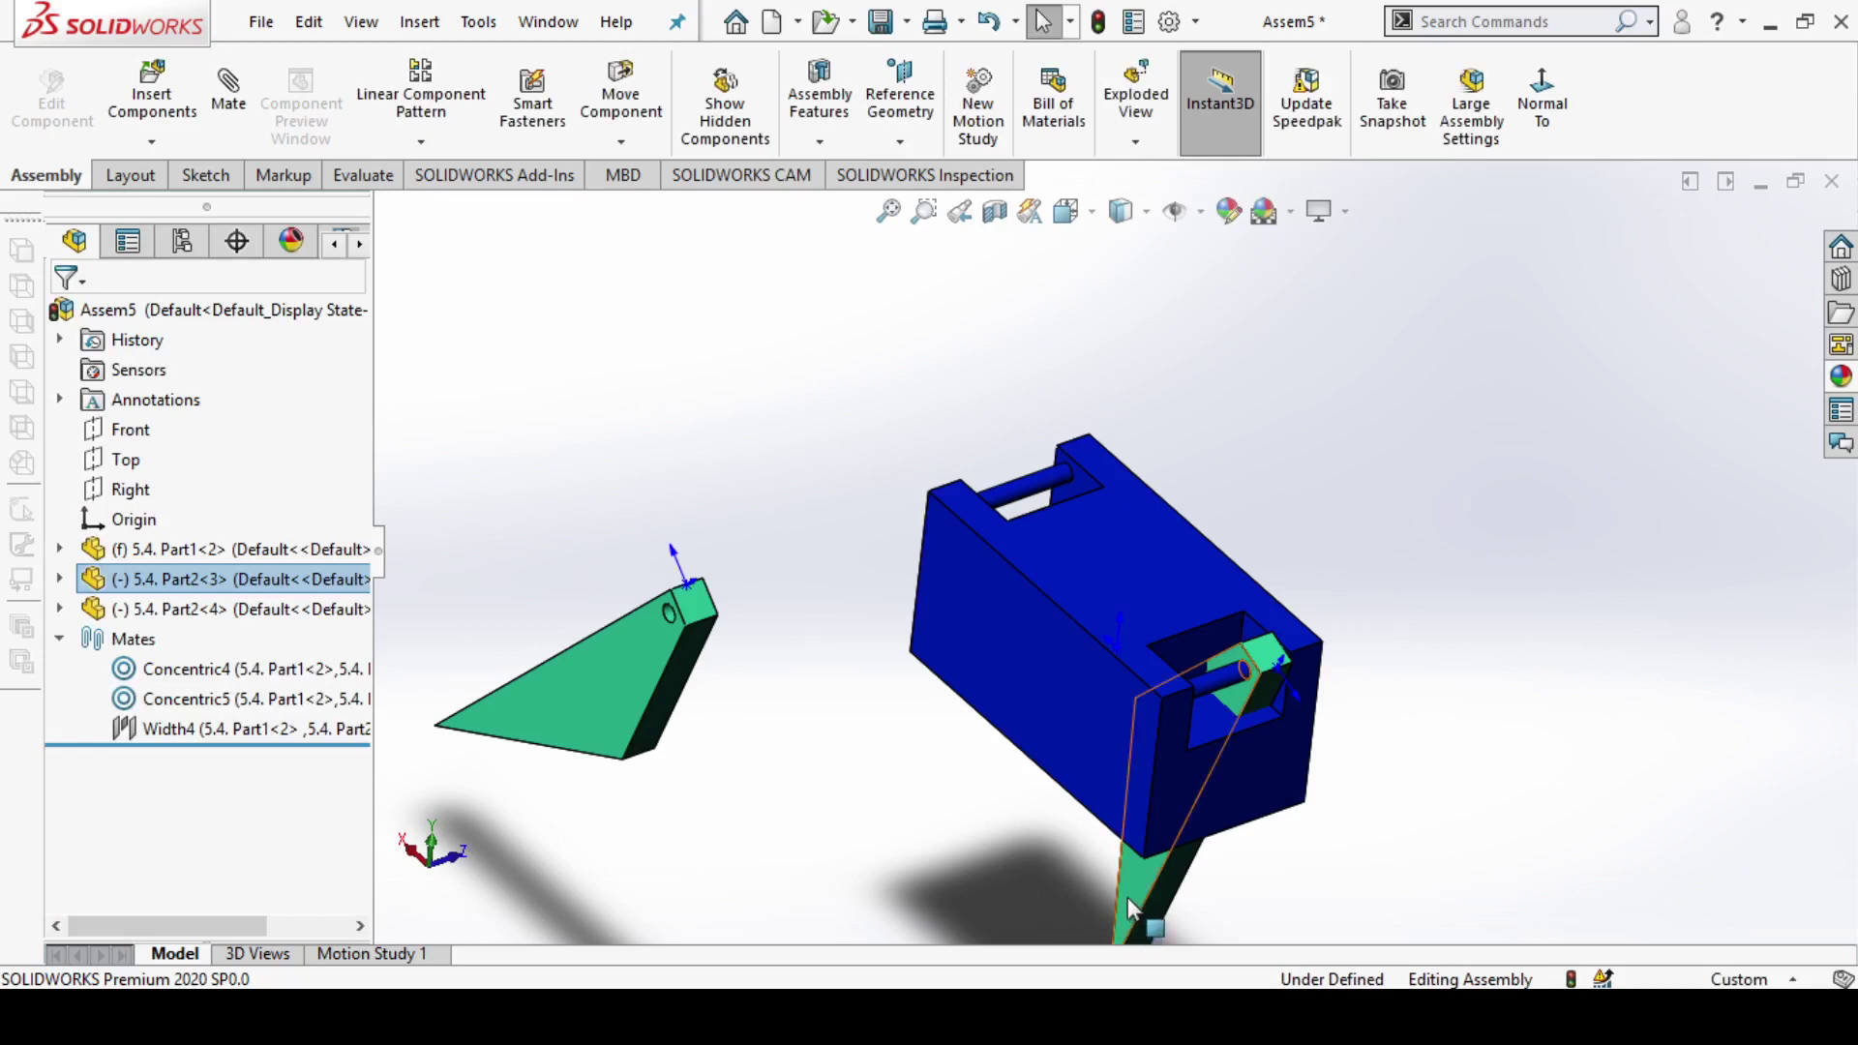
left_click(1130, 895)
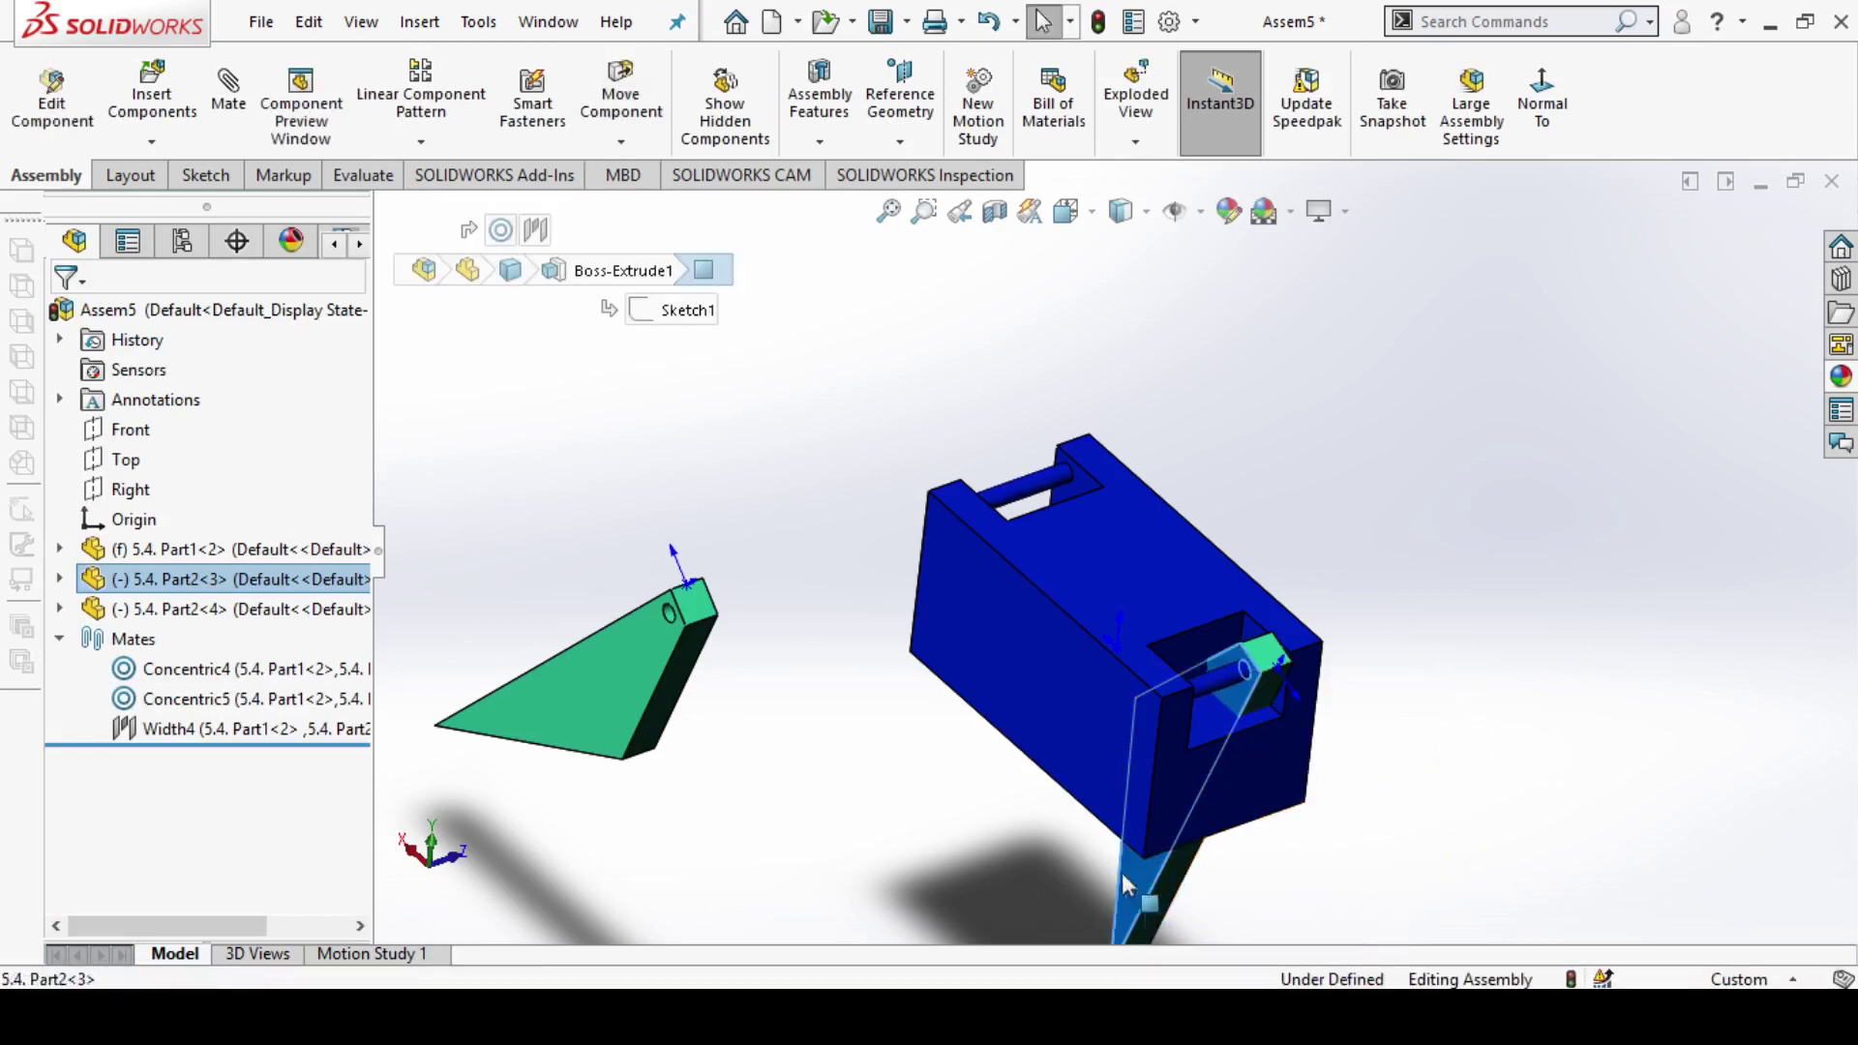
left_click(934, 764)
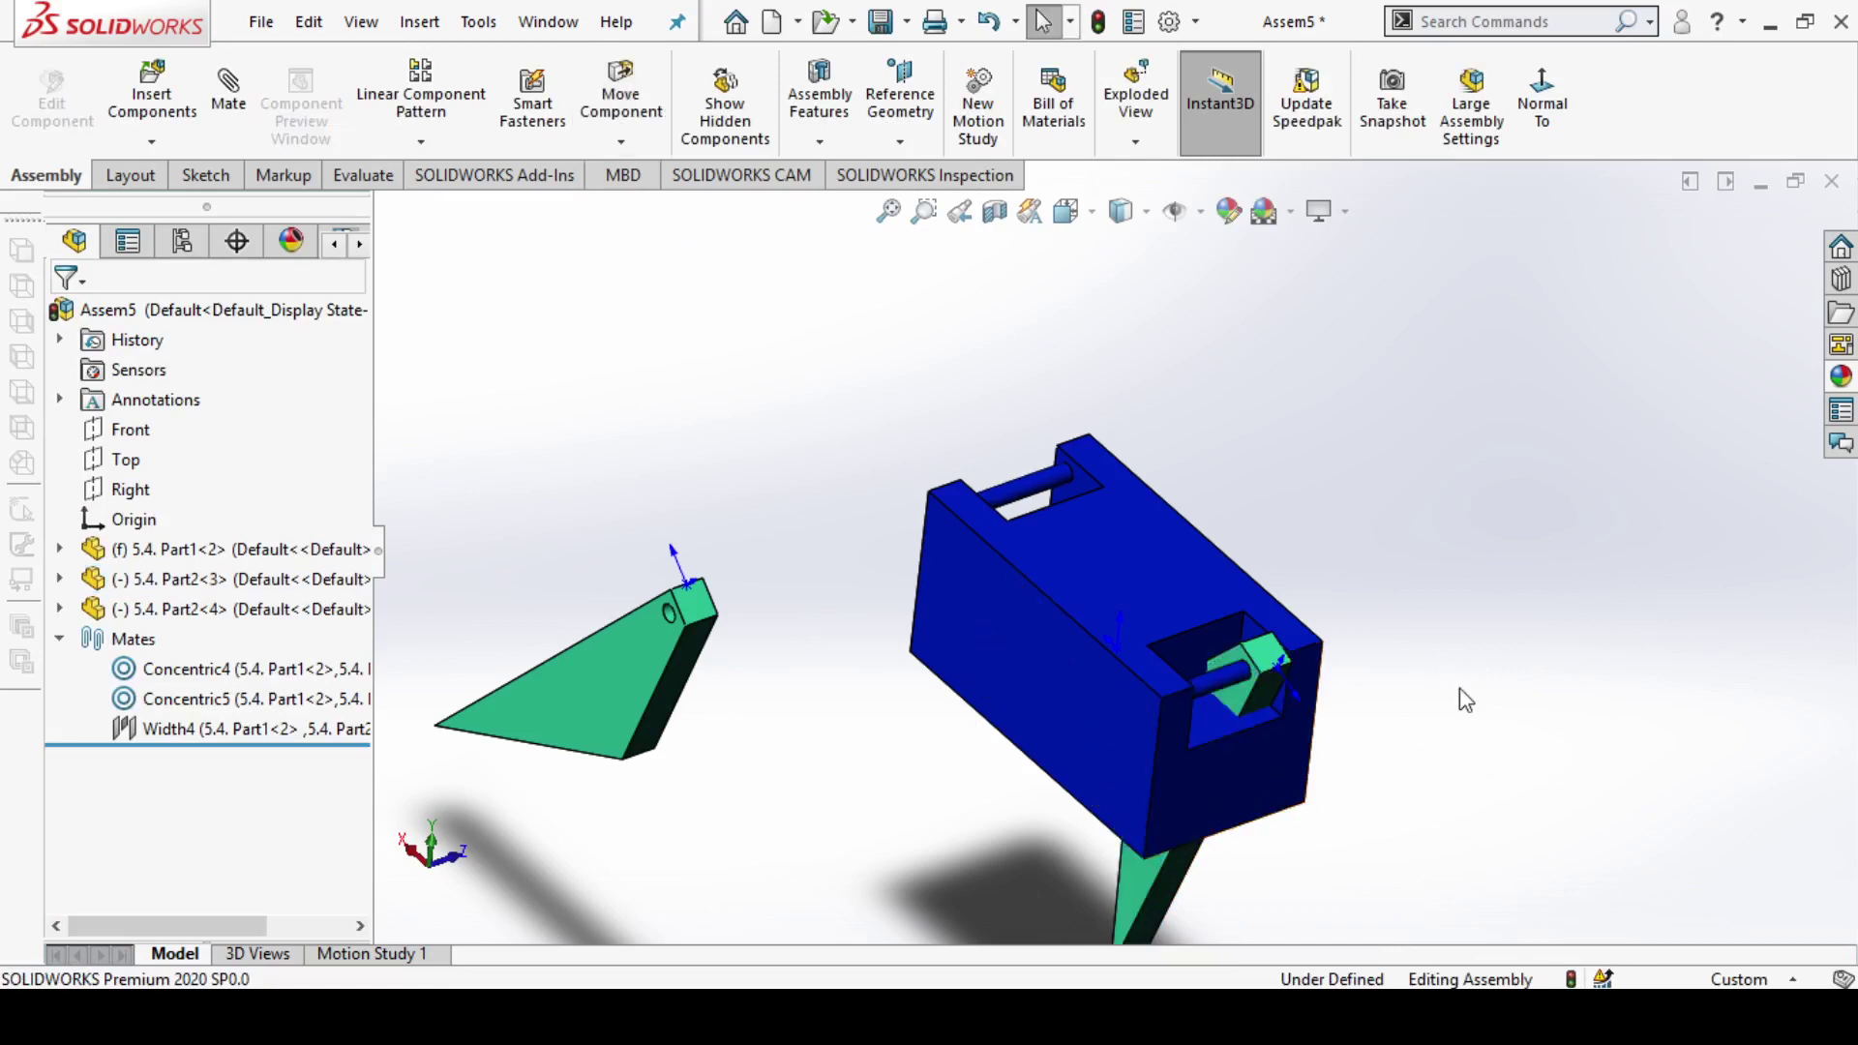
Step: Try moving the Part2<3> arm, then undo to restore it upright
left_click(617, 108)
left_click(1140, 896)
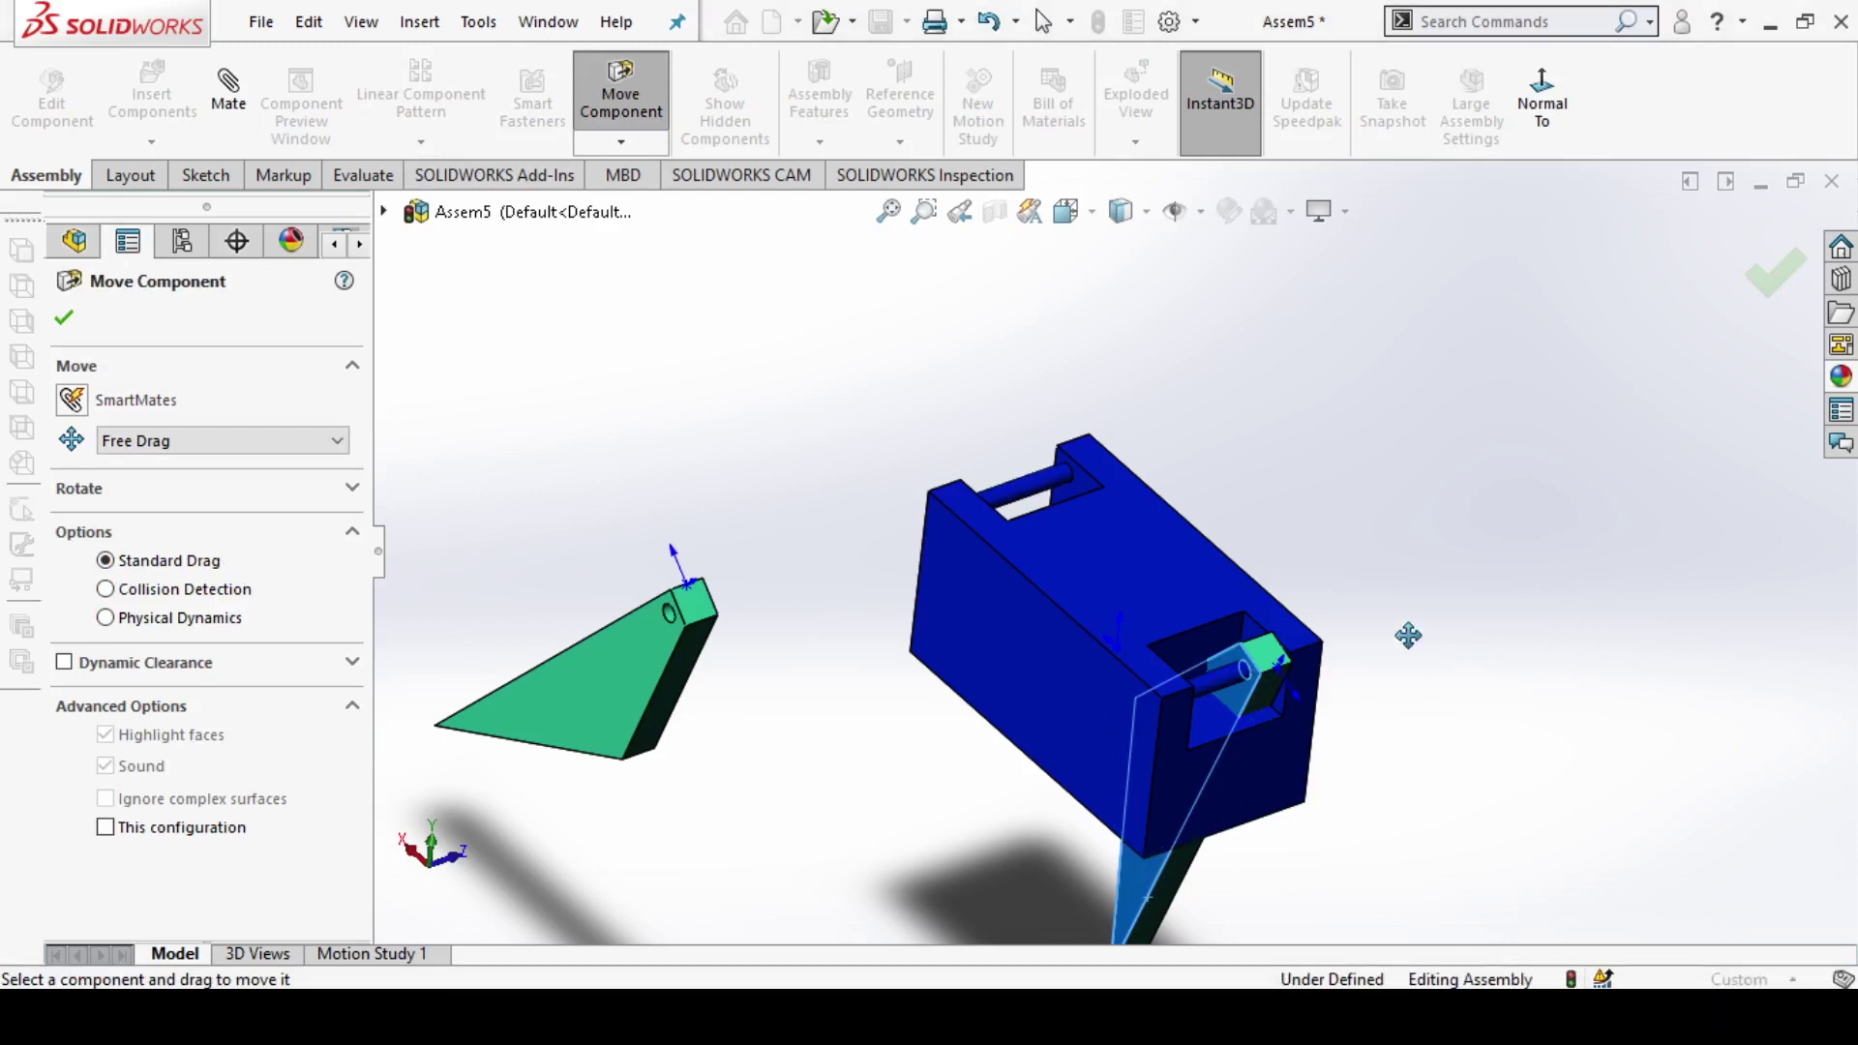
left_click(67, 318)
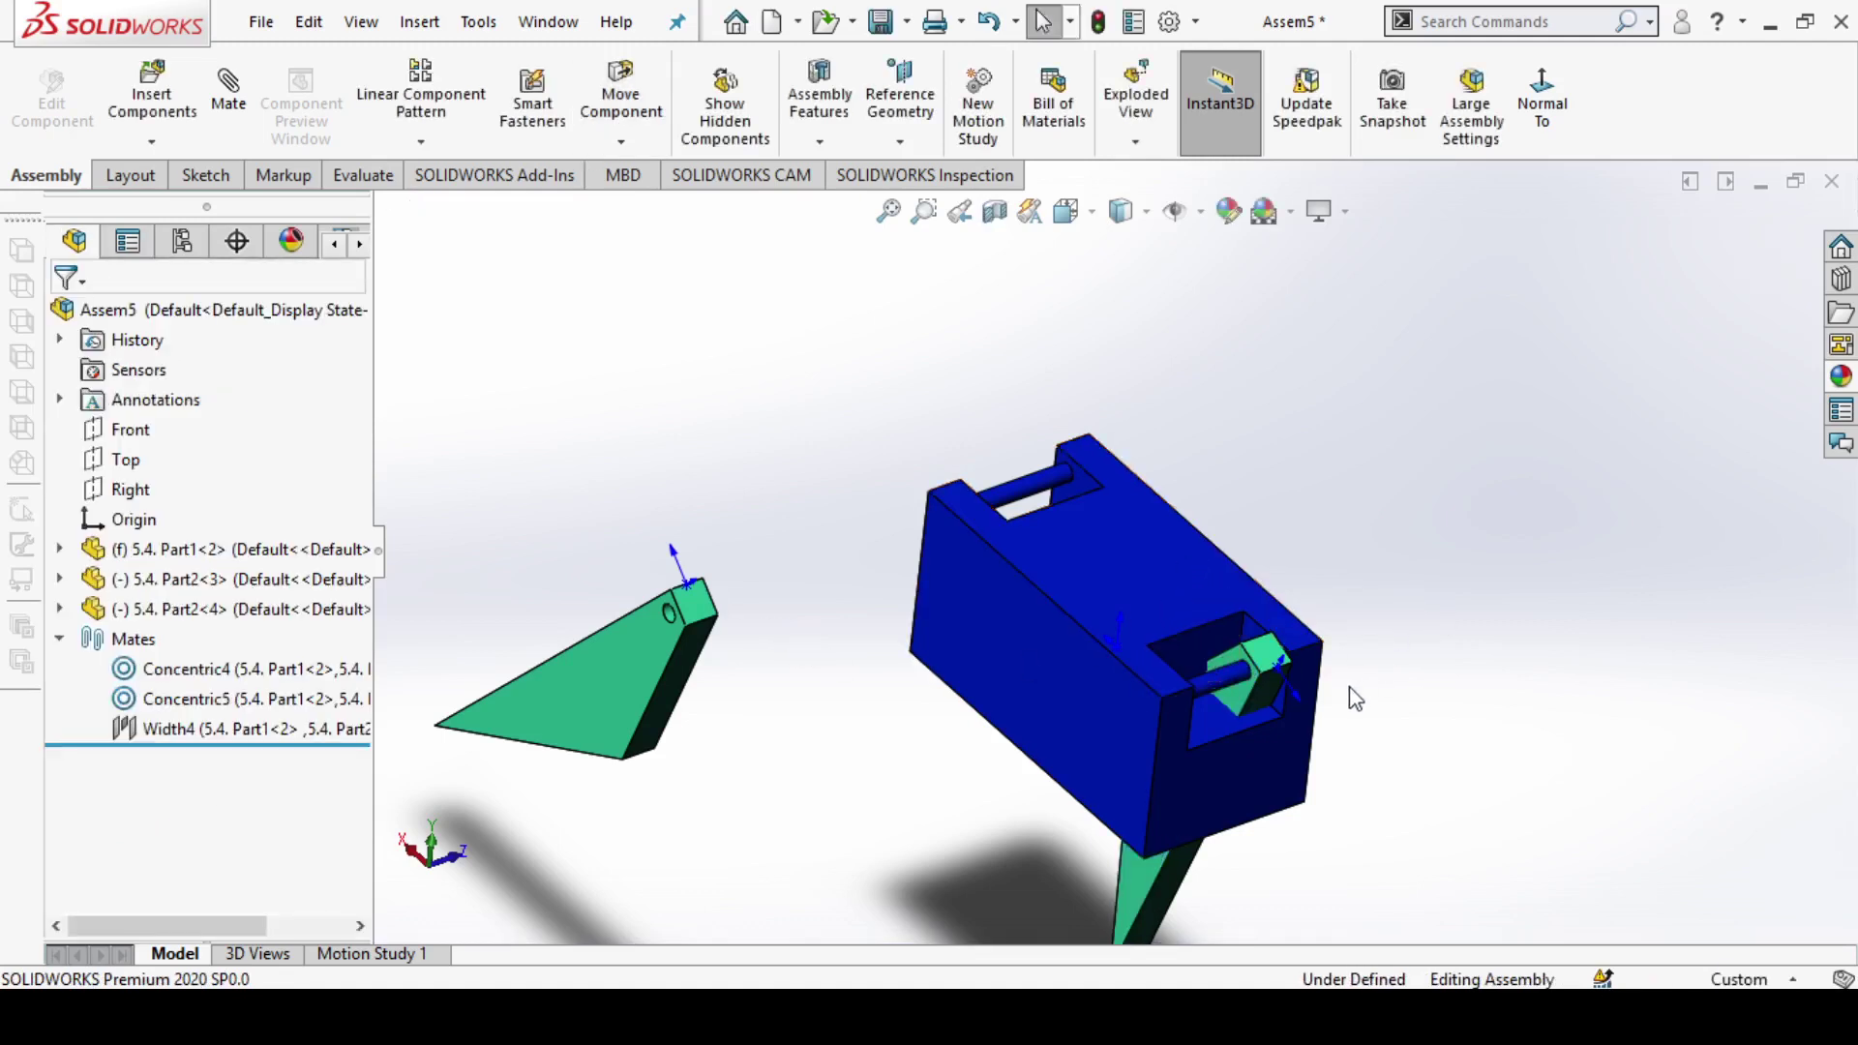
left_click(1157, 885)
key("ctrl+z")
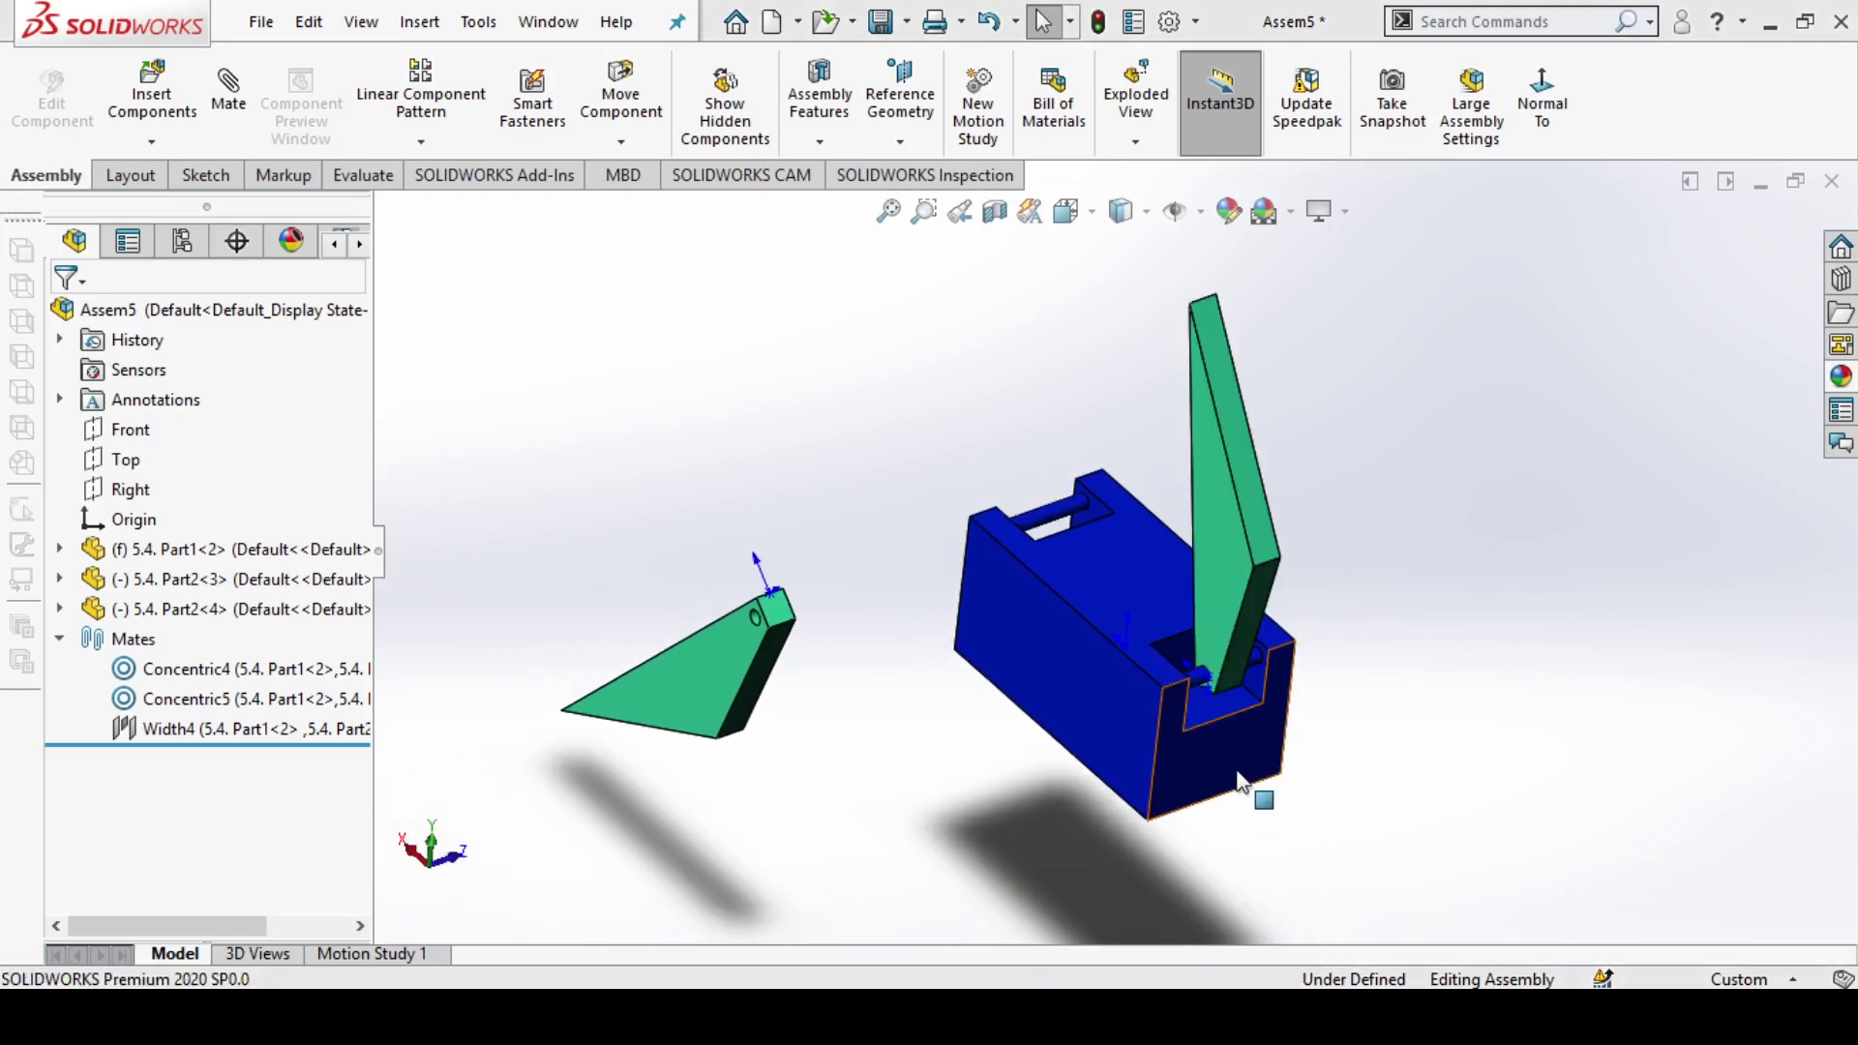
Step: Reconfirm Width4's constraint as Free and tilt the Part2<3> arm to a new angle
left_click_drag(1256, 640, 1253, 647)
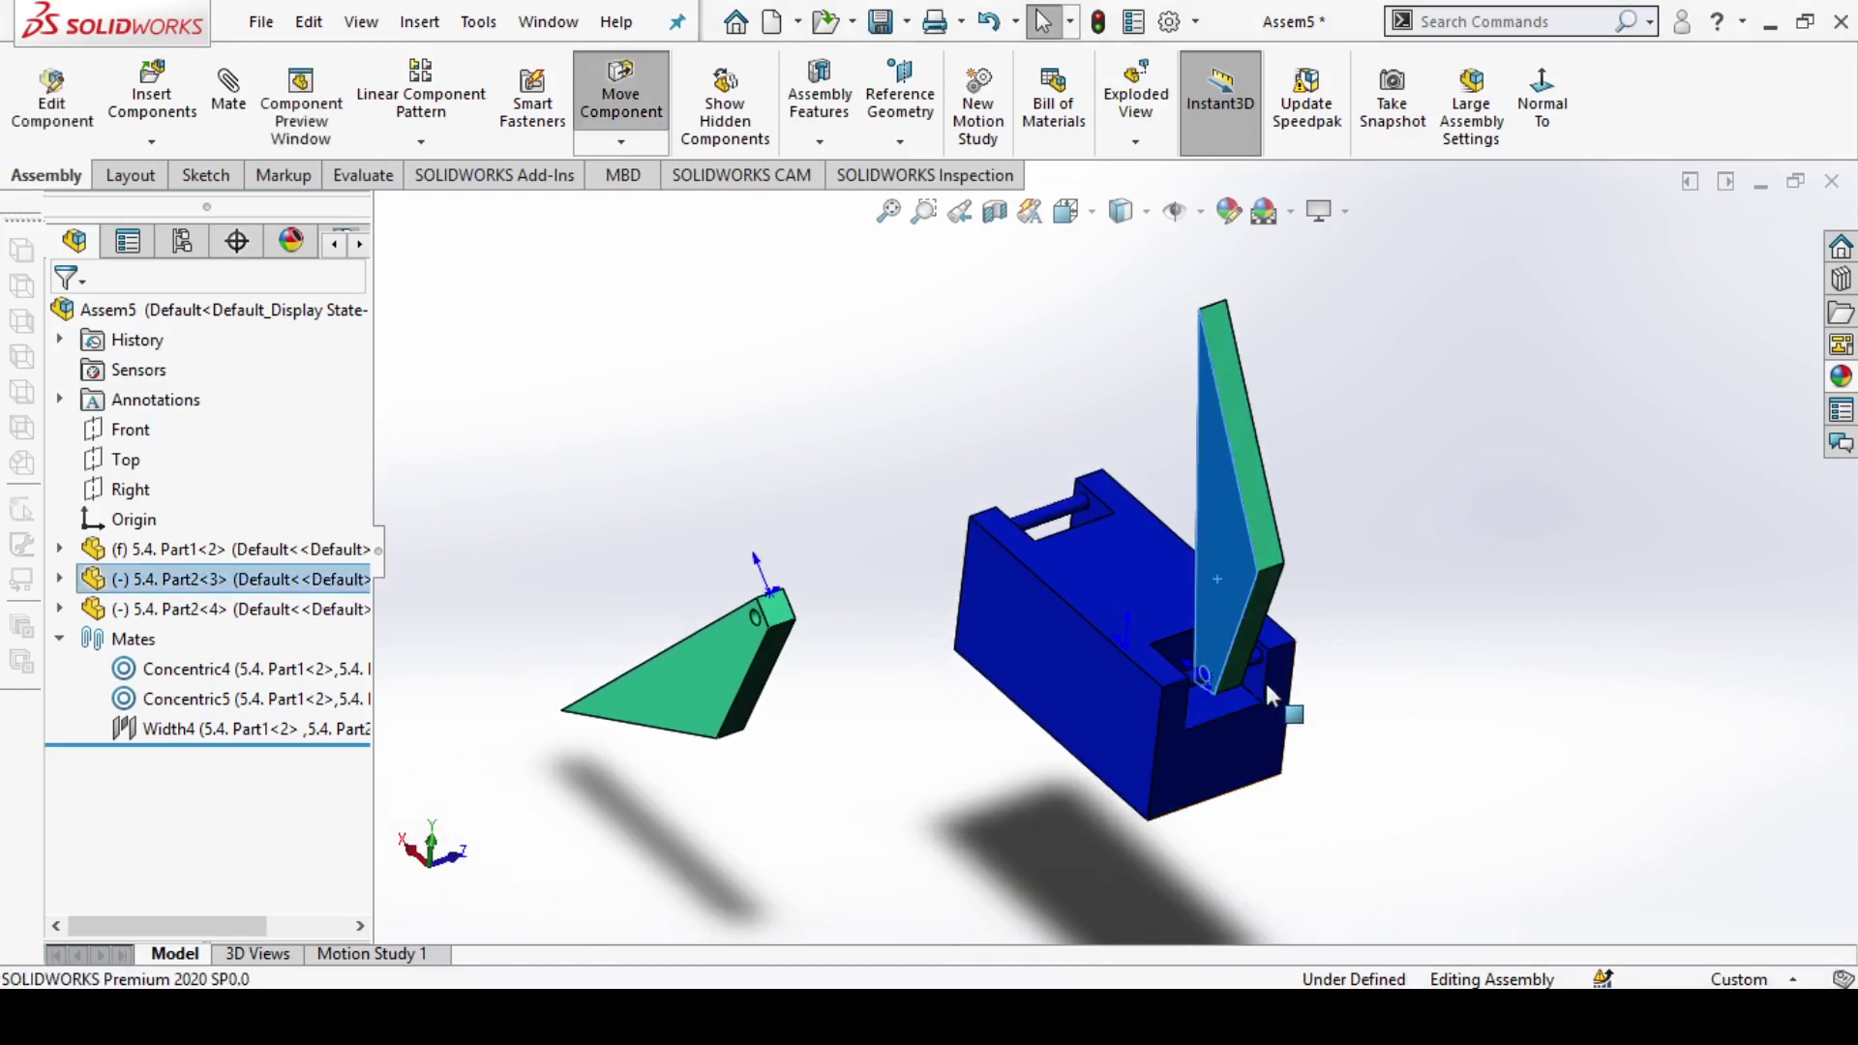
key("Escape")
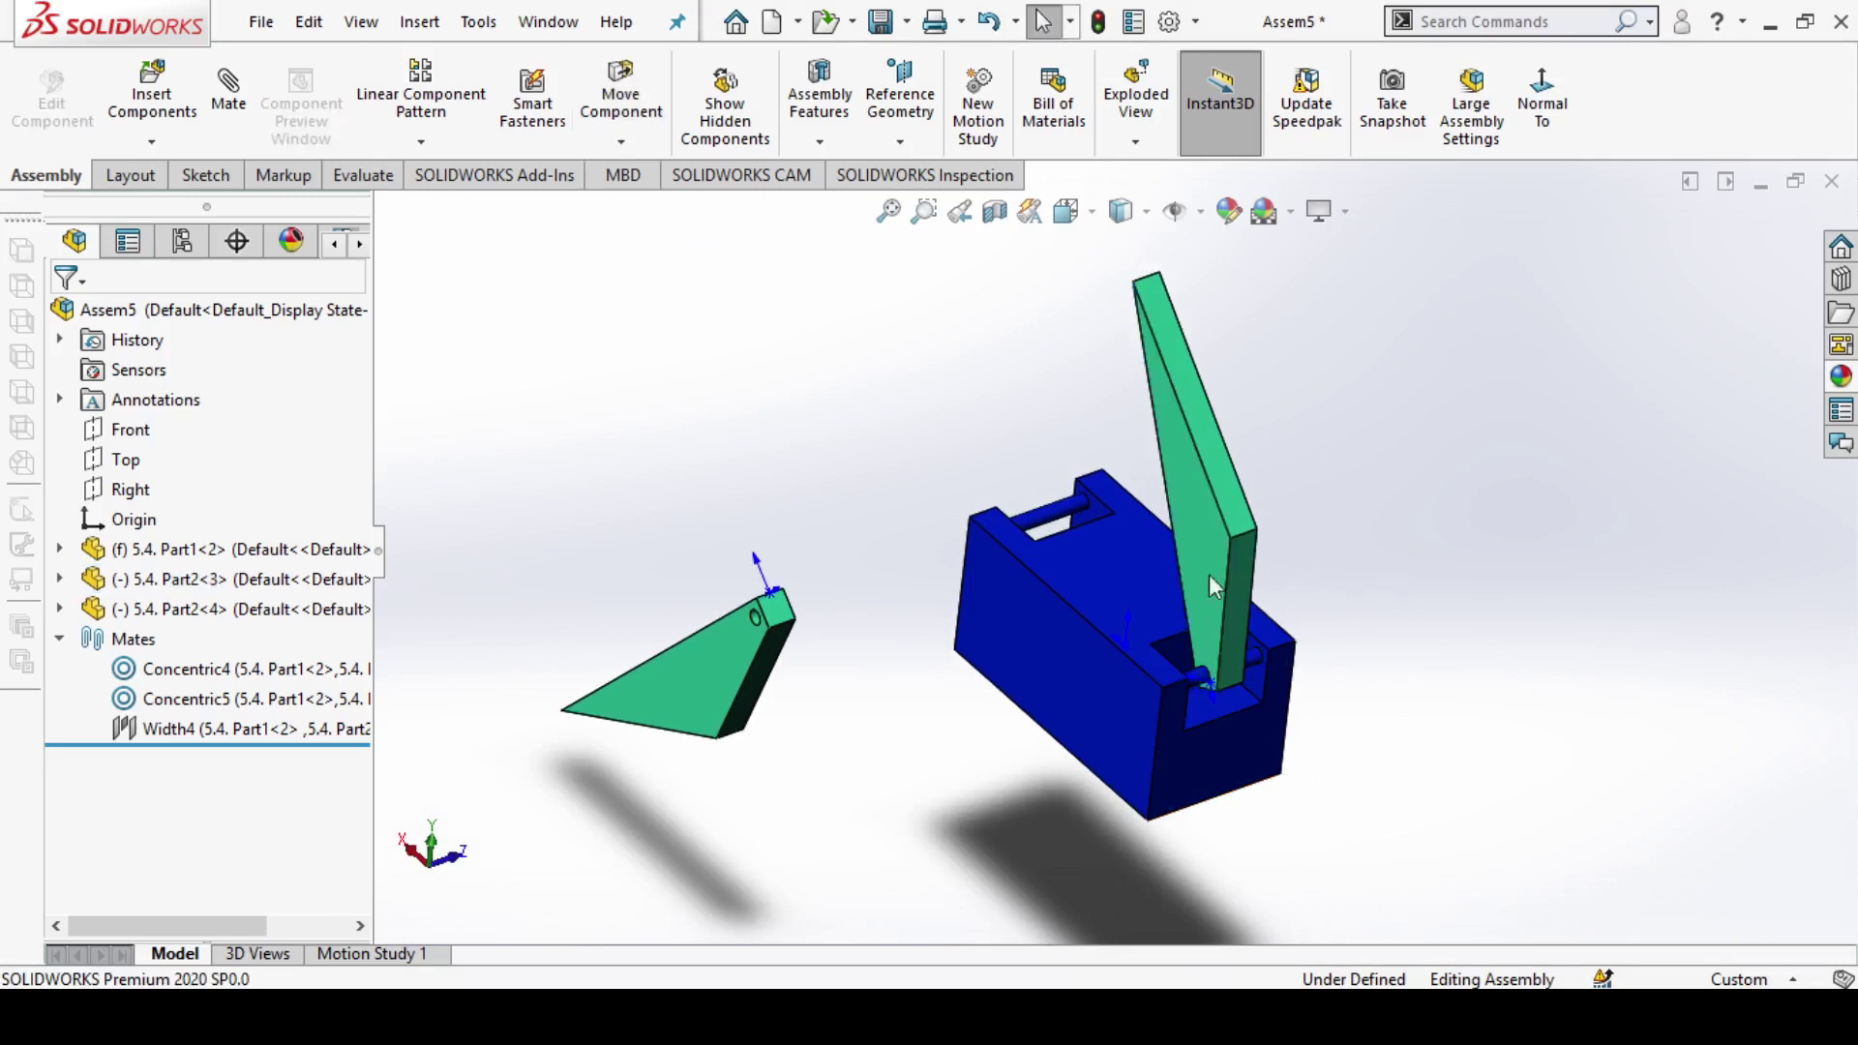
left_click(265, 725)
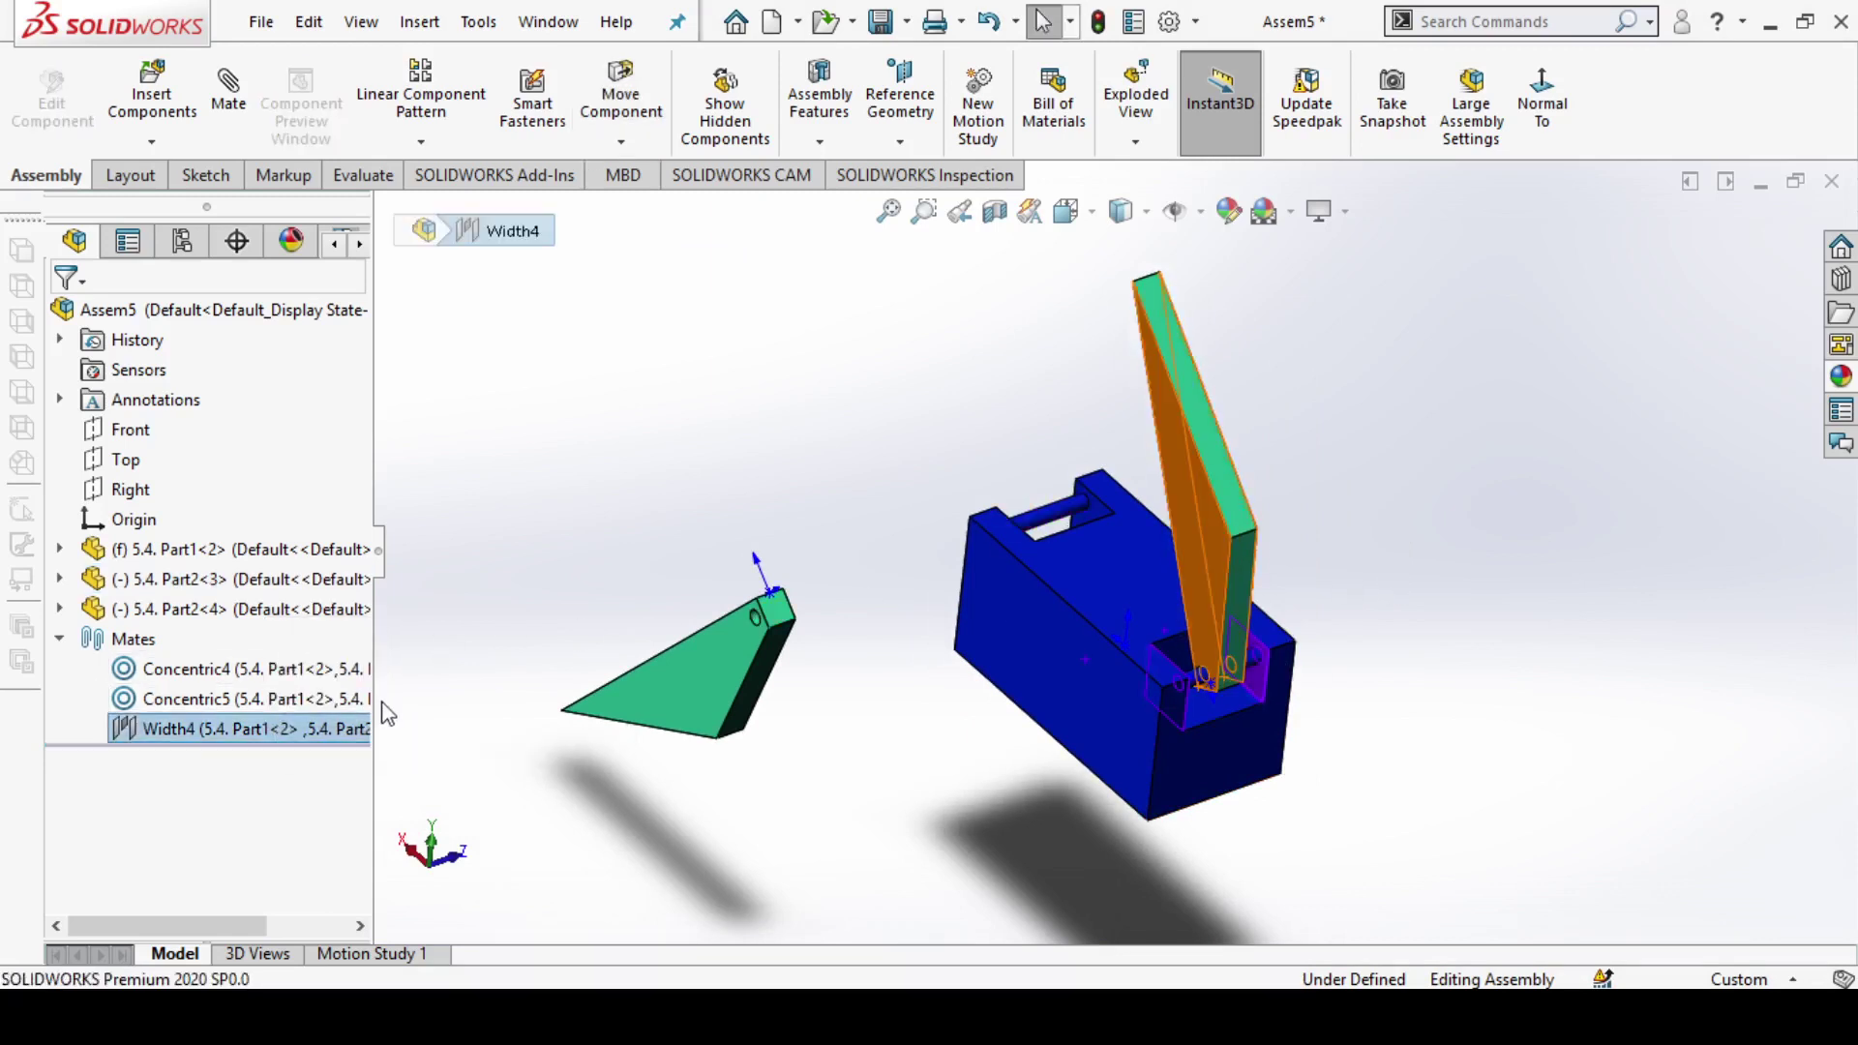
left_click(399, 726)
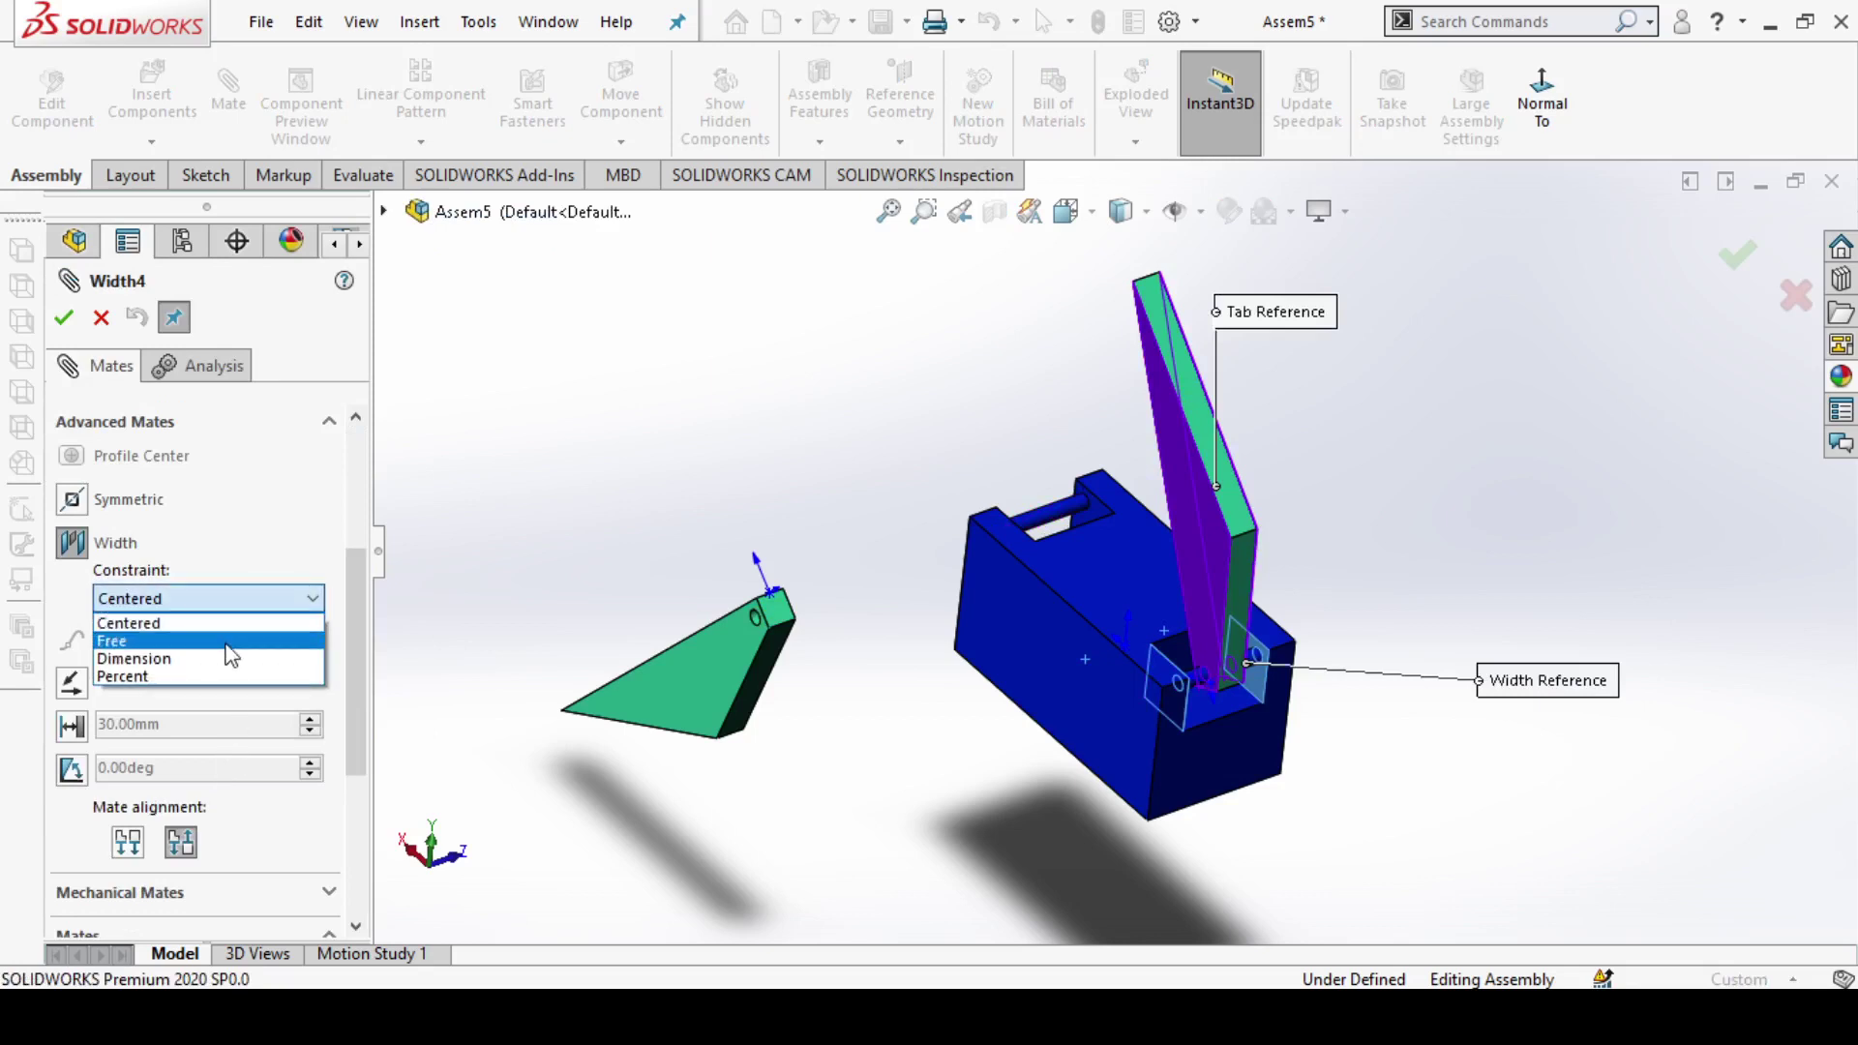
left_click(155, 632)
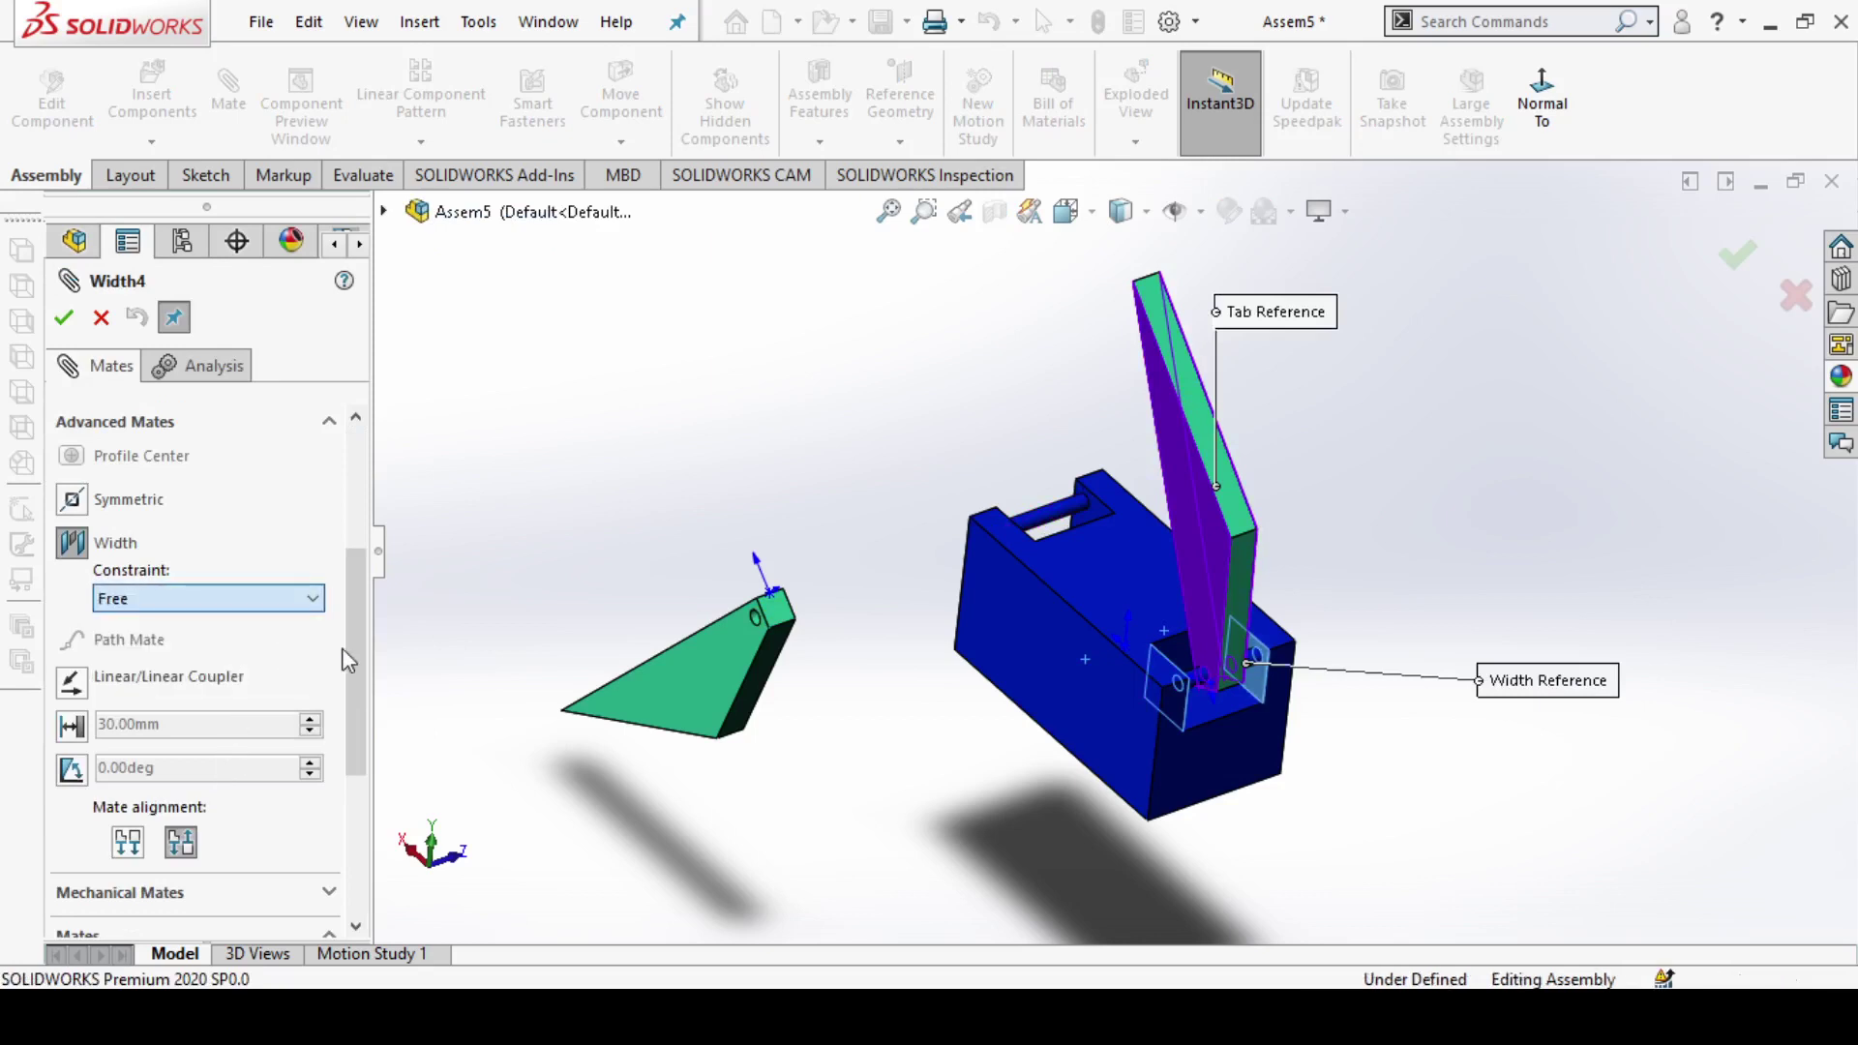
left_click(72, 327)
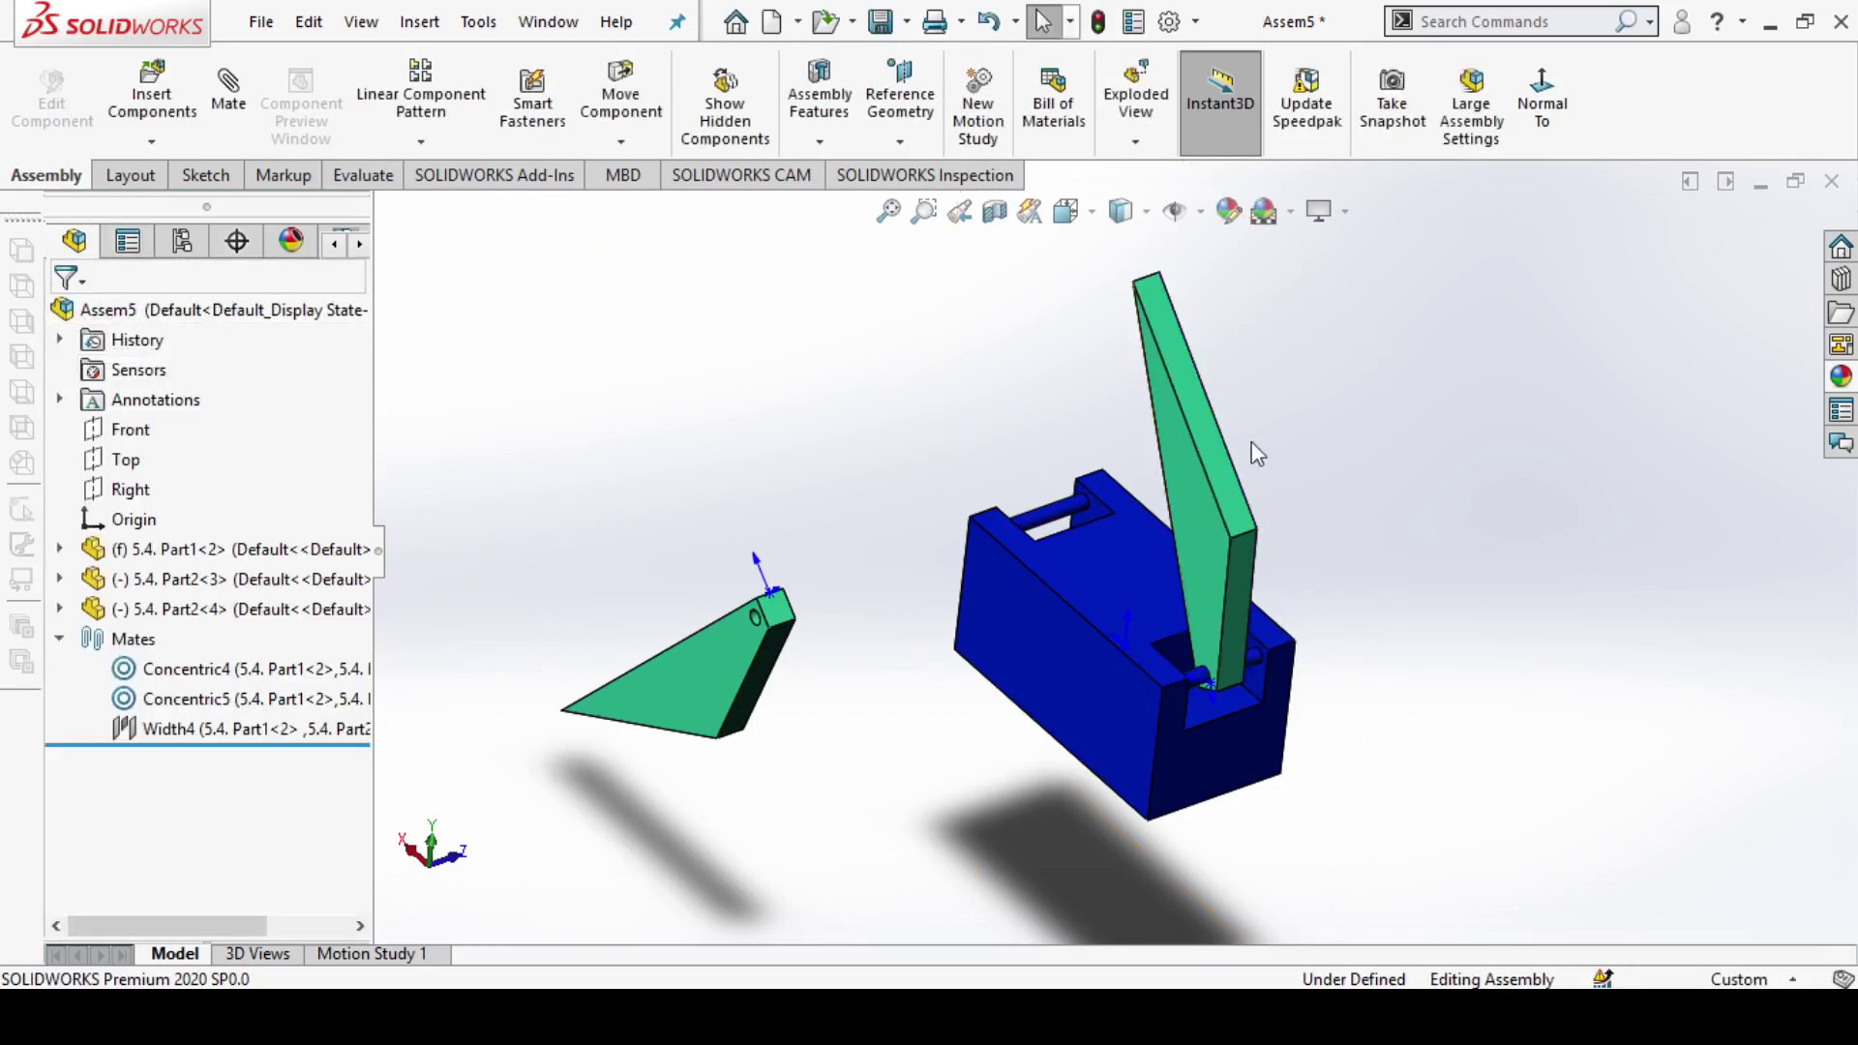
left_click_drag(1198, 532, 1227, 521)
key("Escape")
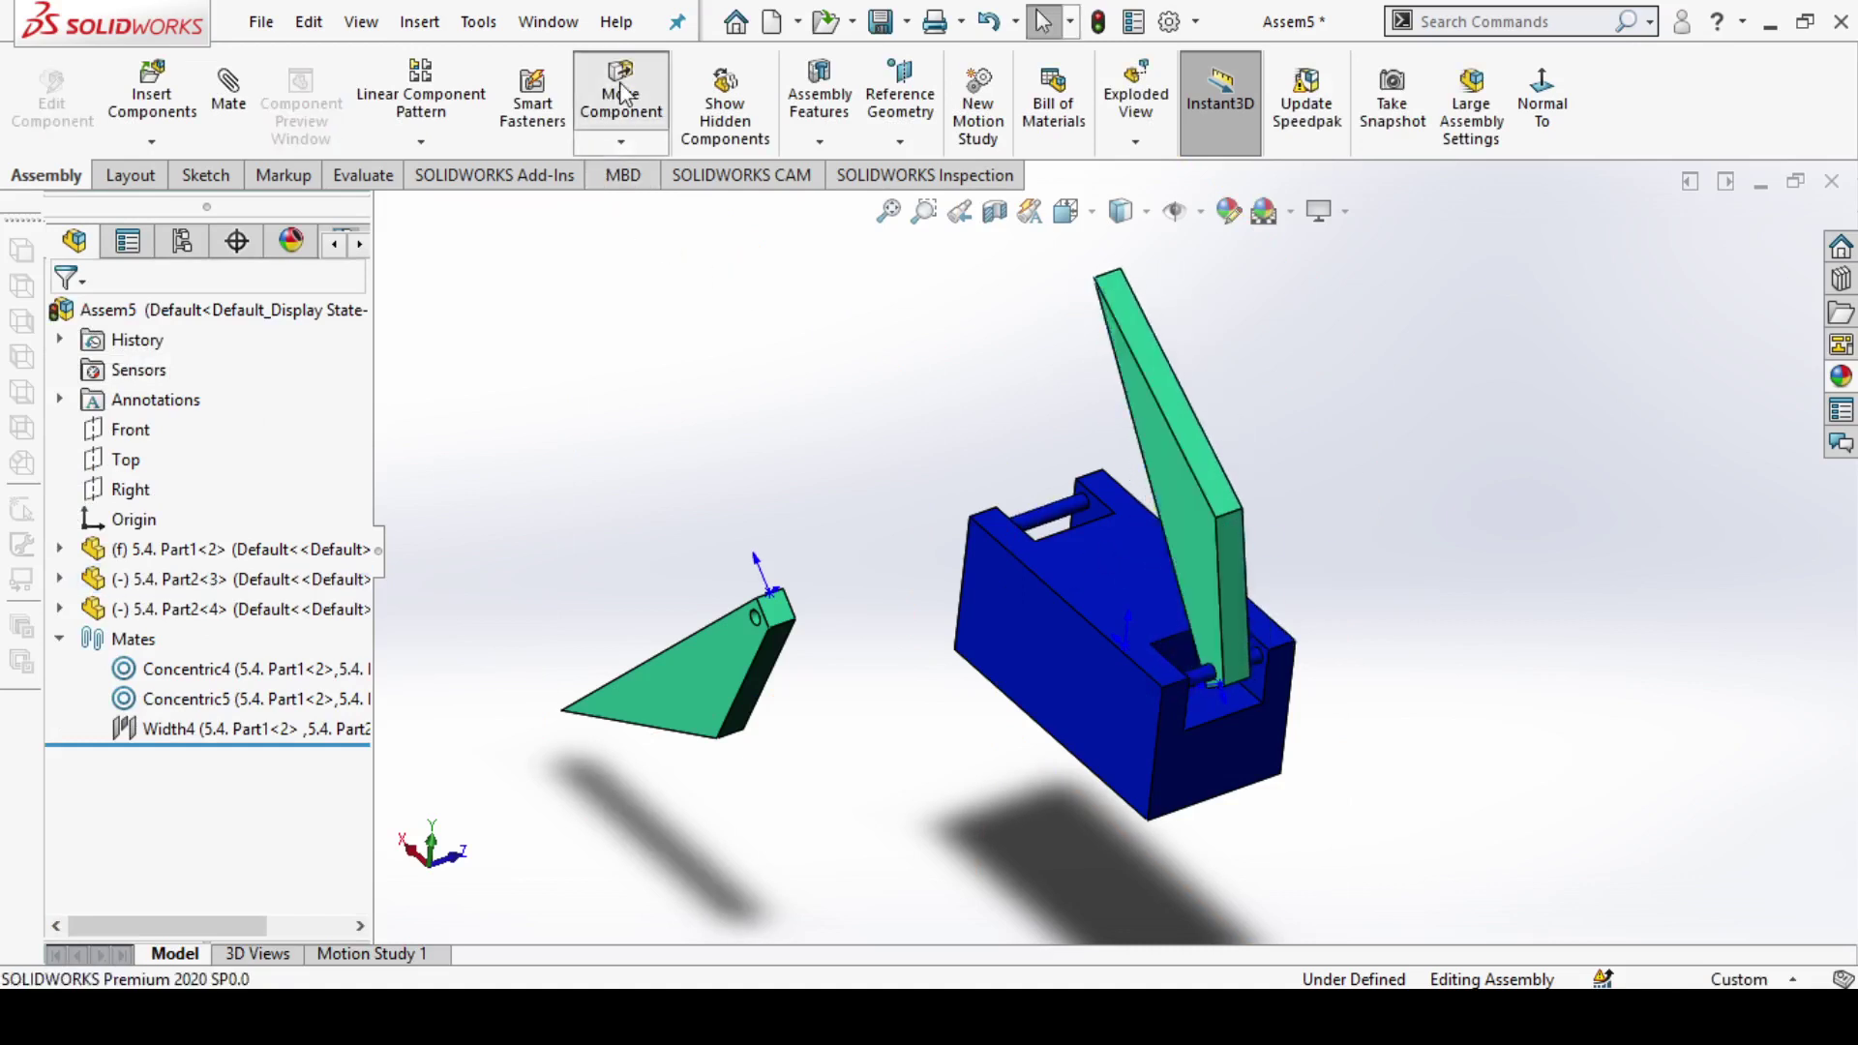
Step: Drag the right green arm back and forth about its hinge to test rotation
left_click_drag(1155, 465, 1067, 495)
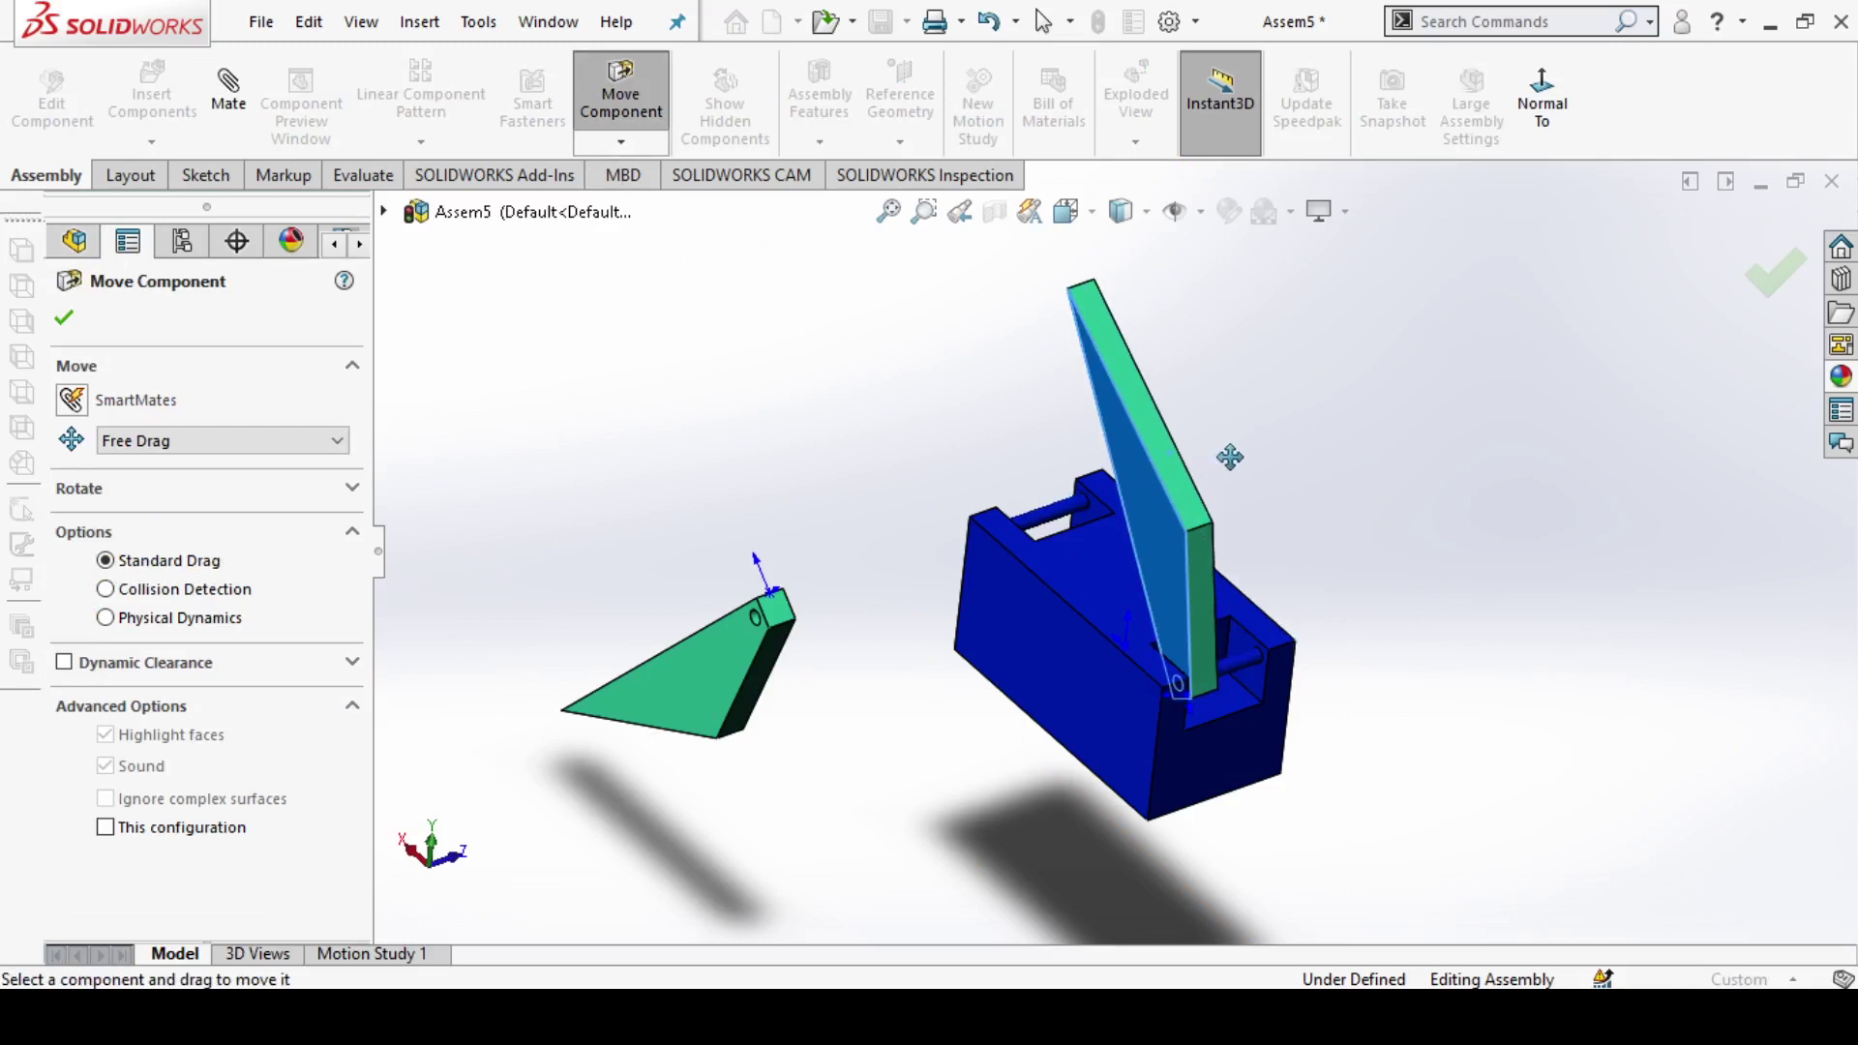
mouse_move(1227, 489)
left_mouse_down()
mouse_move(1362, 452)
mouse_move(1251, 497)
left_mouse_up()
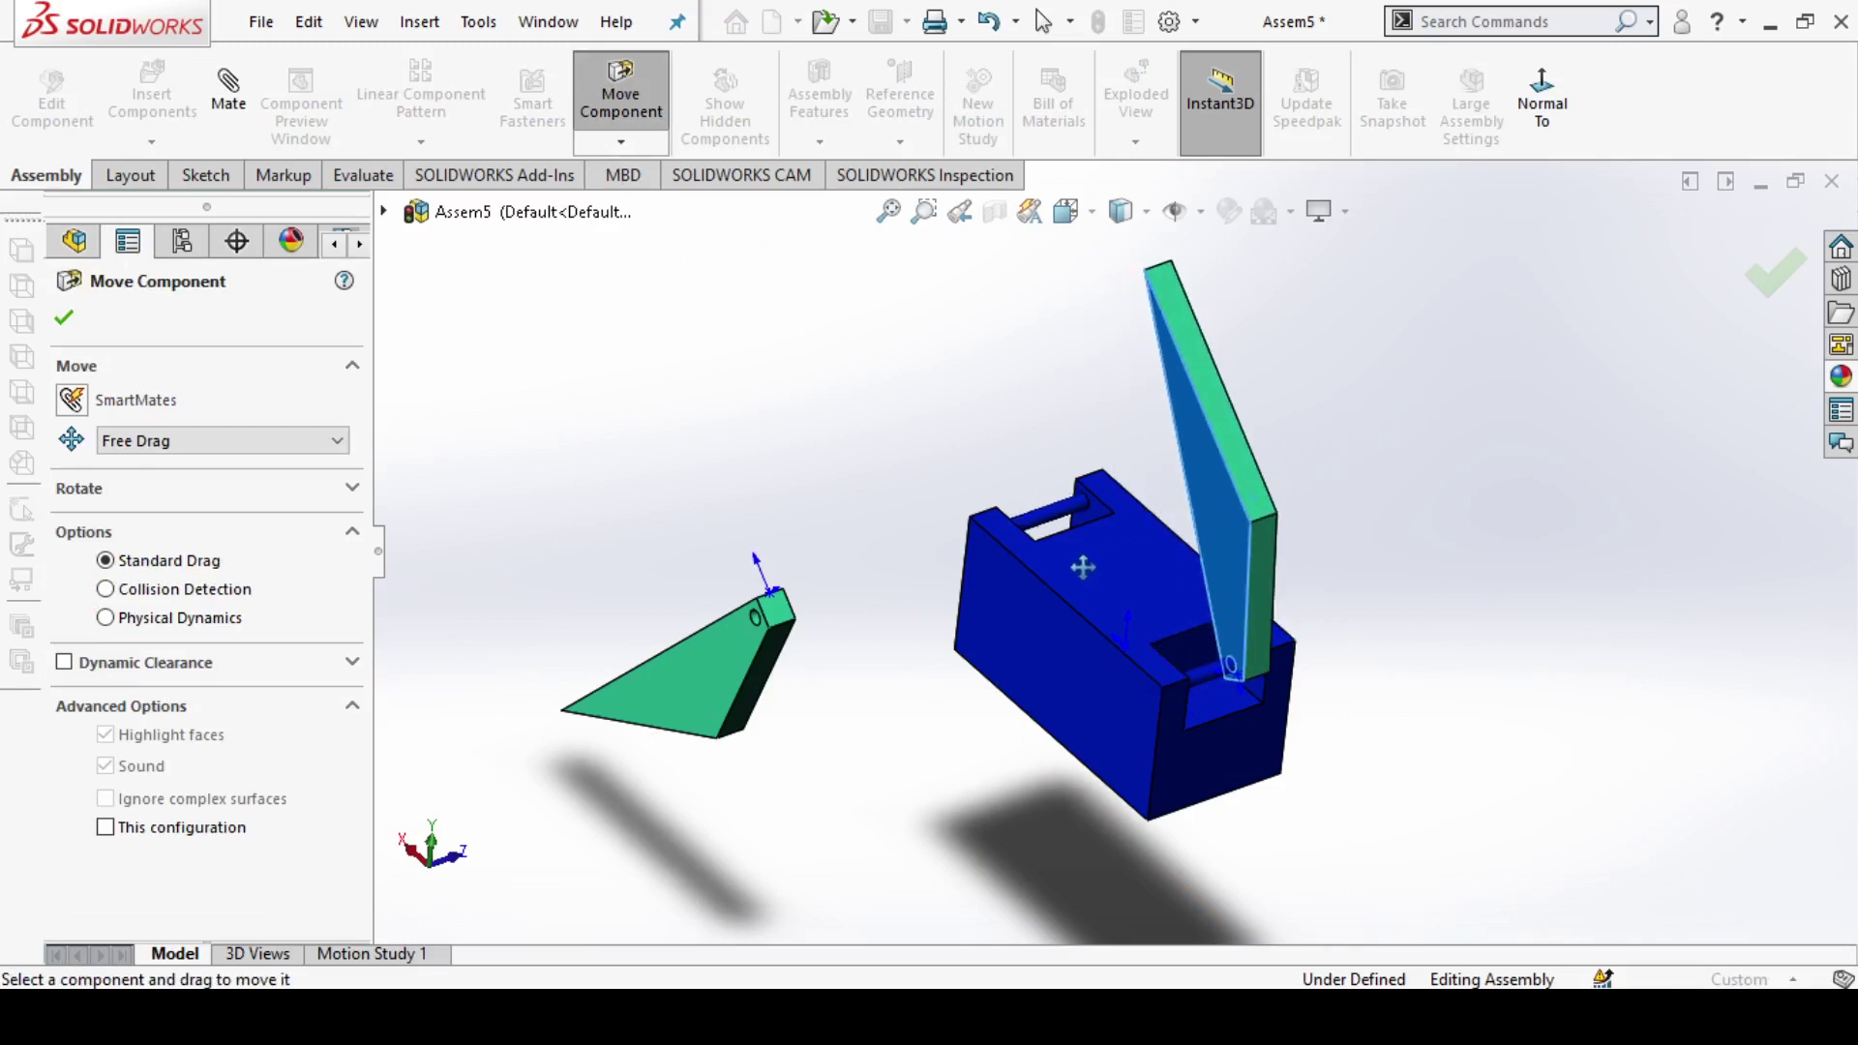
left_click_drag(1083, 567, 1118, 550)
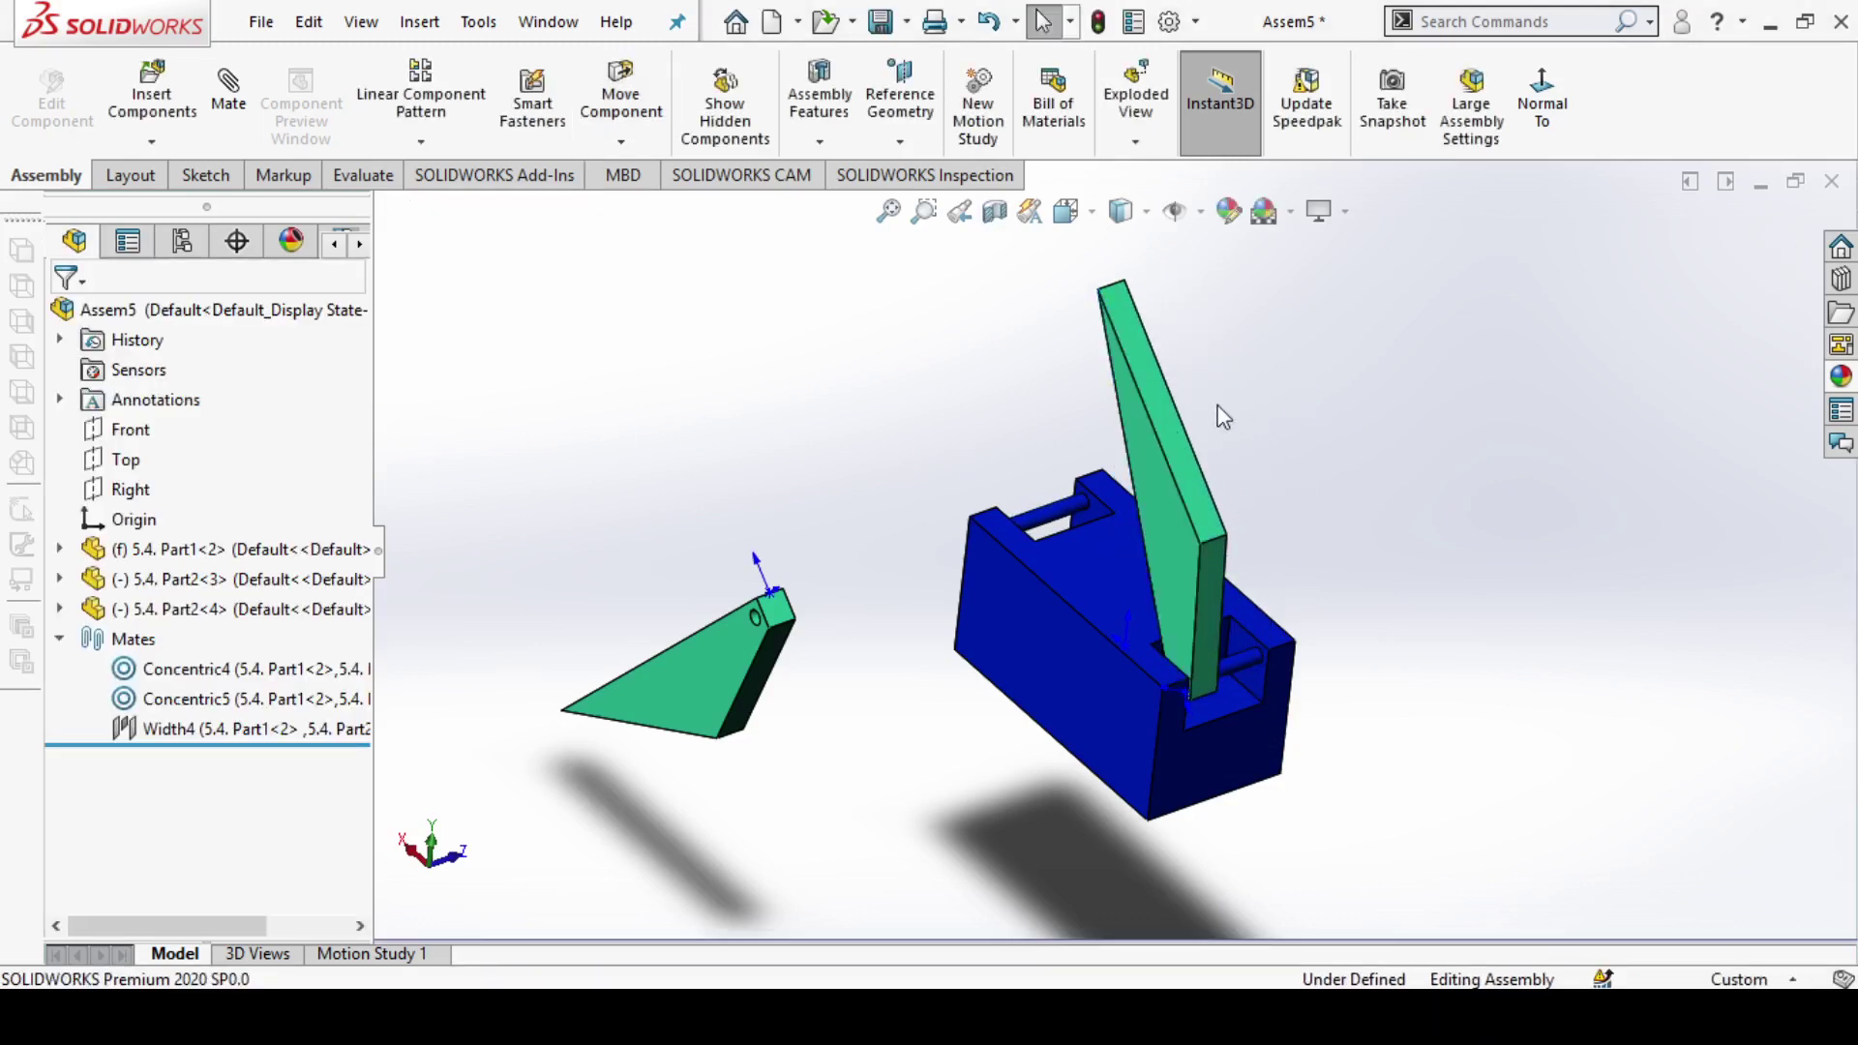
left_click(1154, 384)
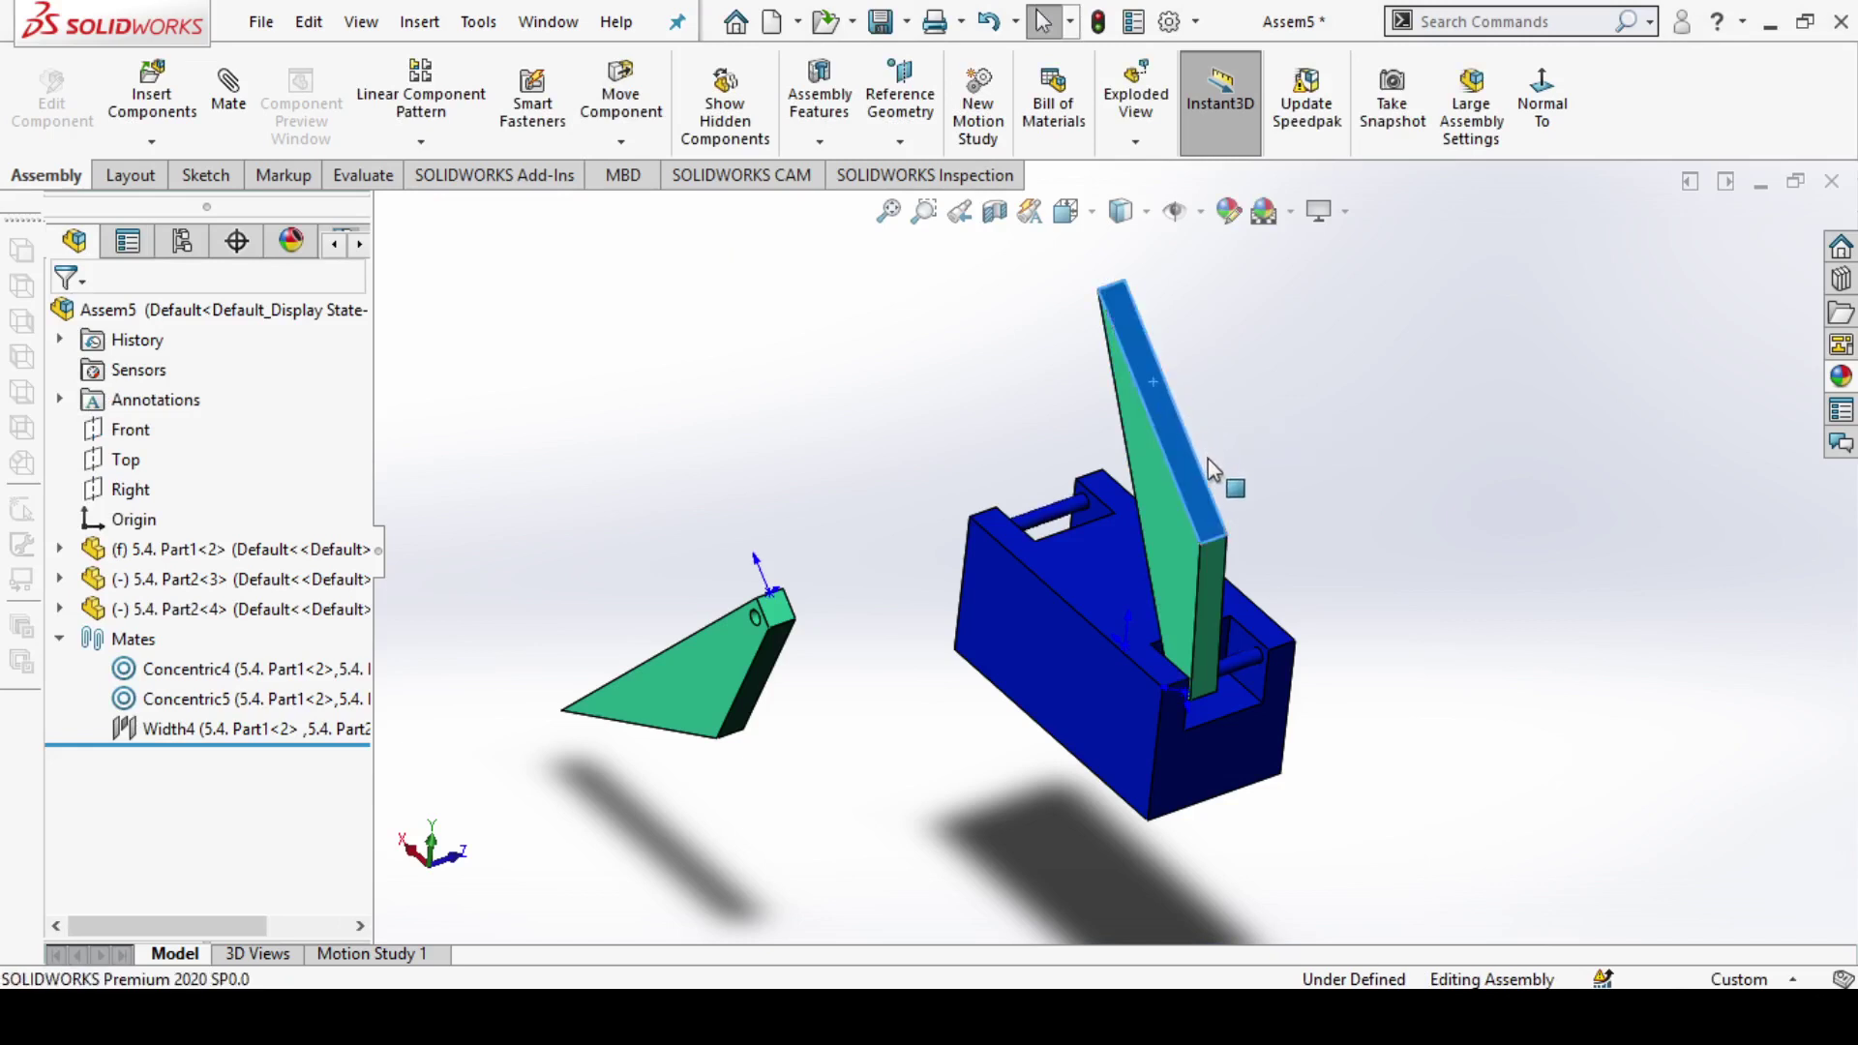
left_click(1431, 523)
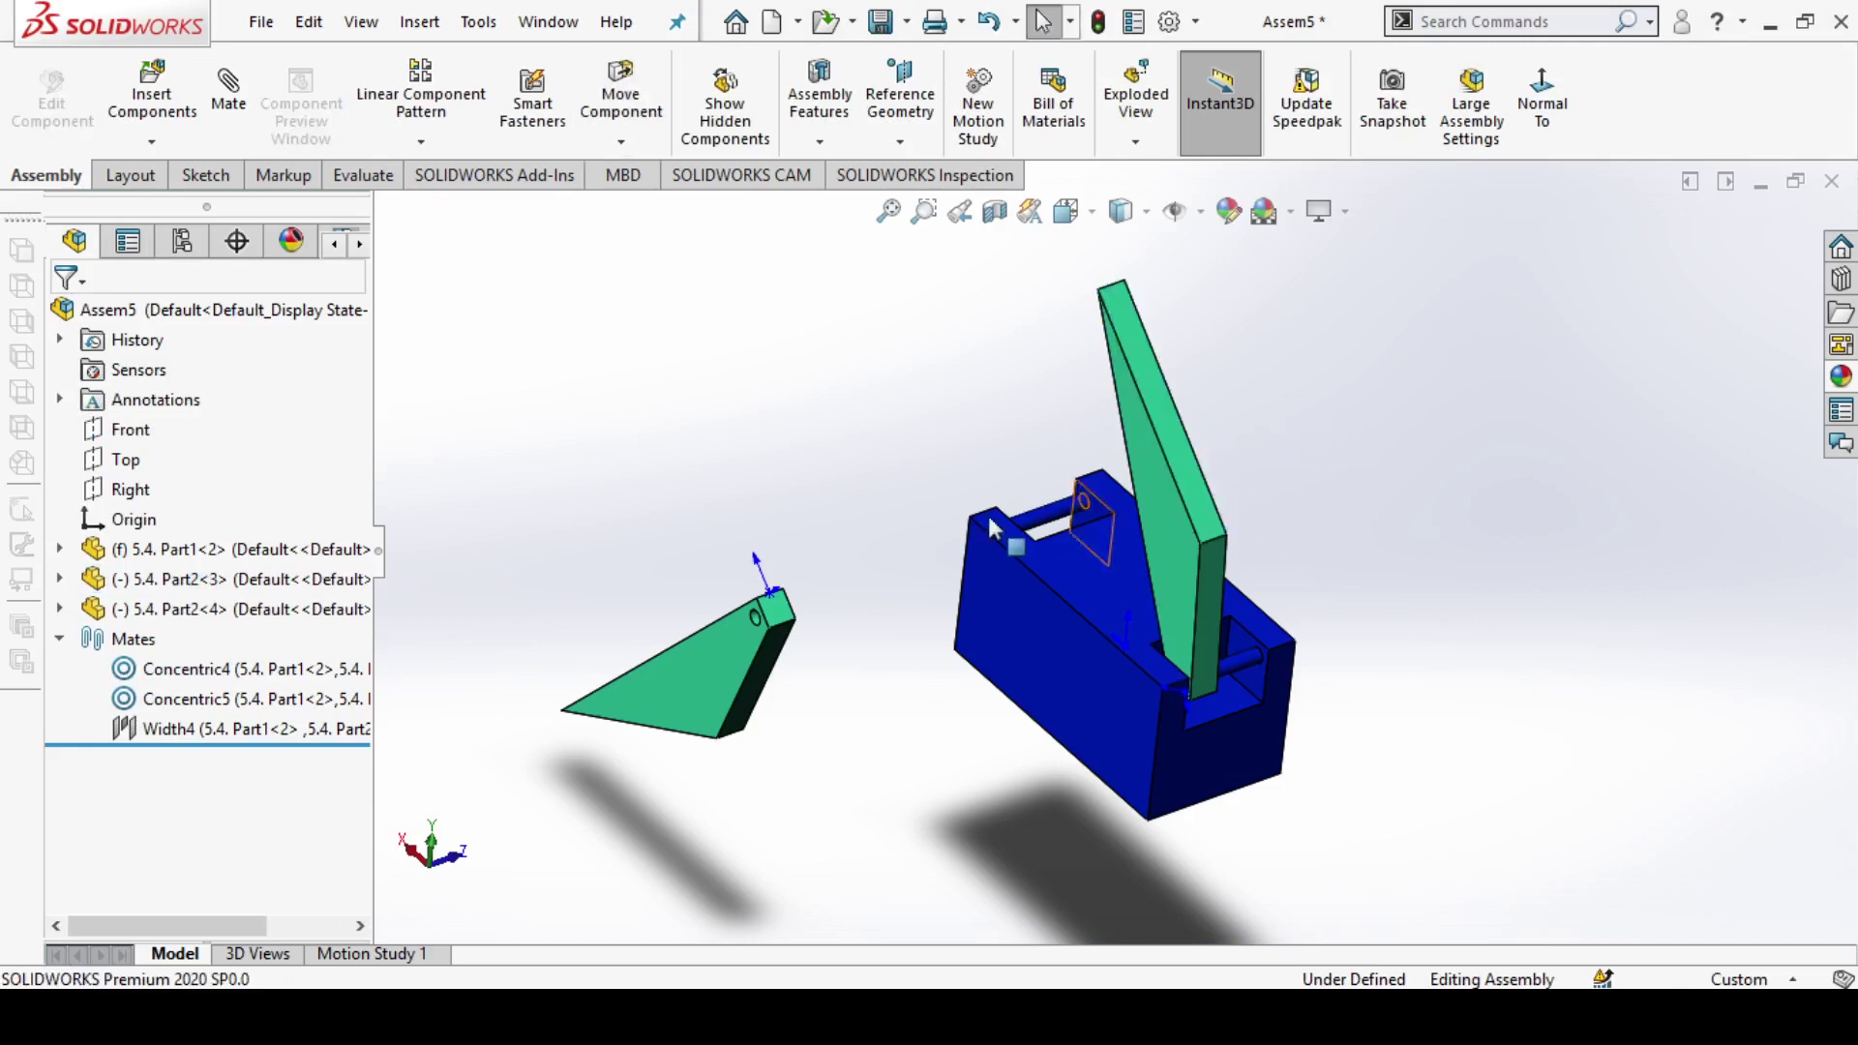
Step: Swing the right arm down and outward from the slot to mirror the left arm
middle_click_drag(1431, 523, 1187, 428)
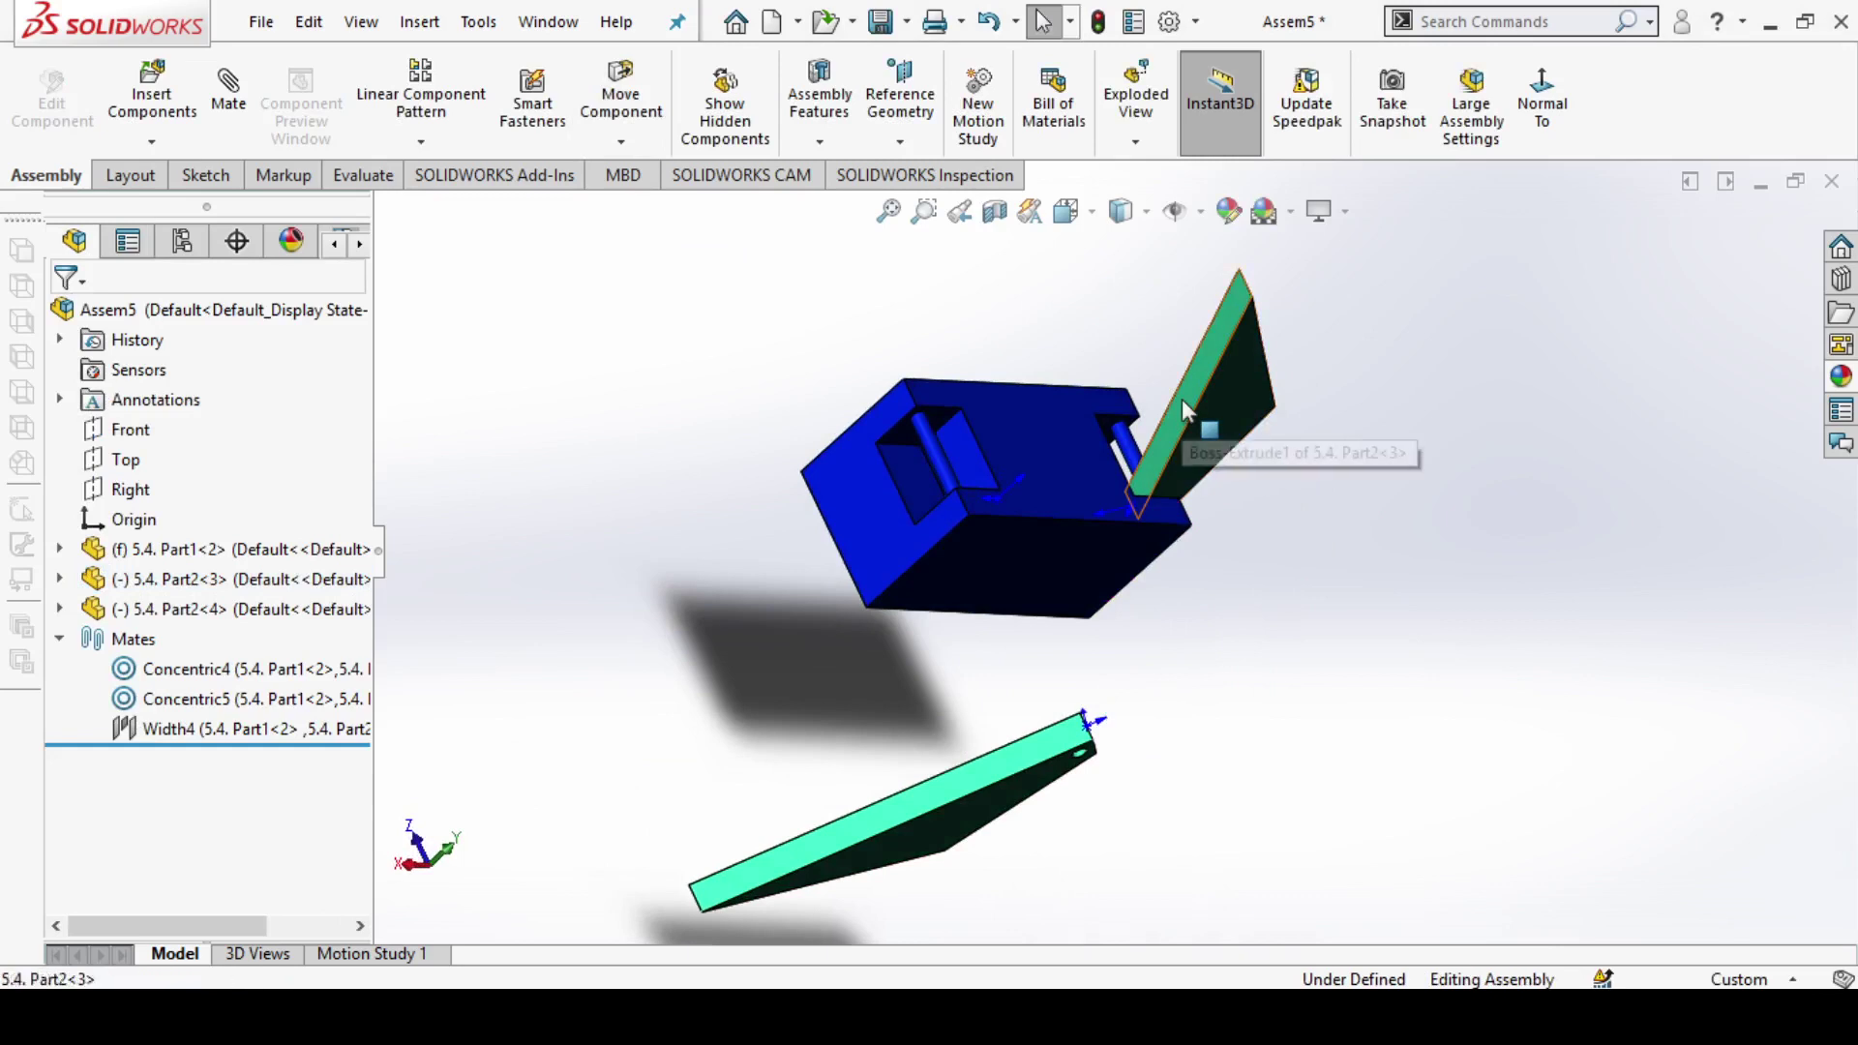
left_click_drag(1182, 399, 1239, 303)
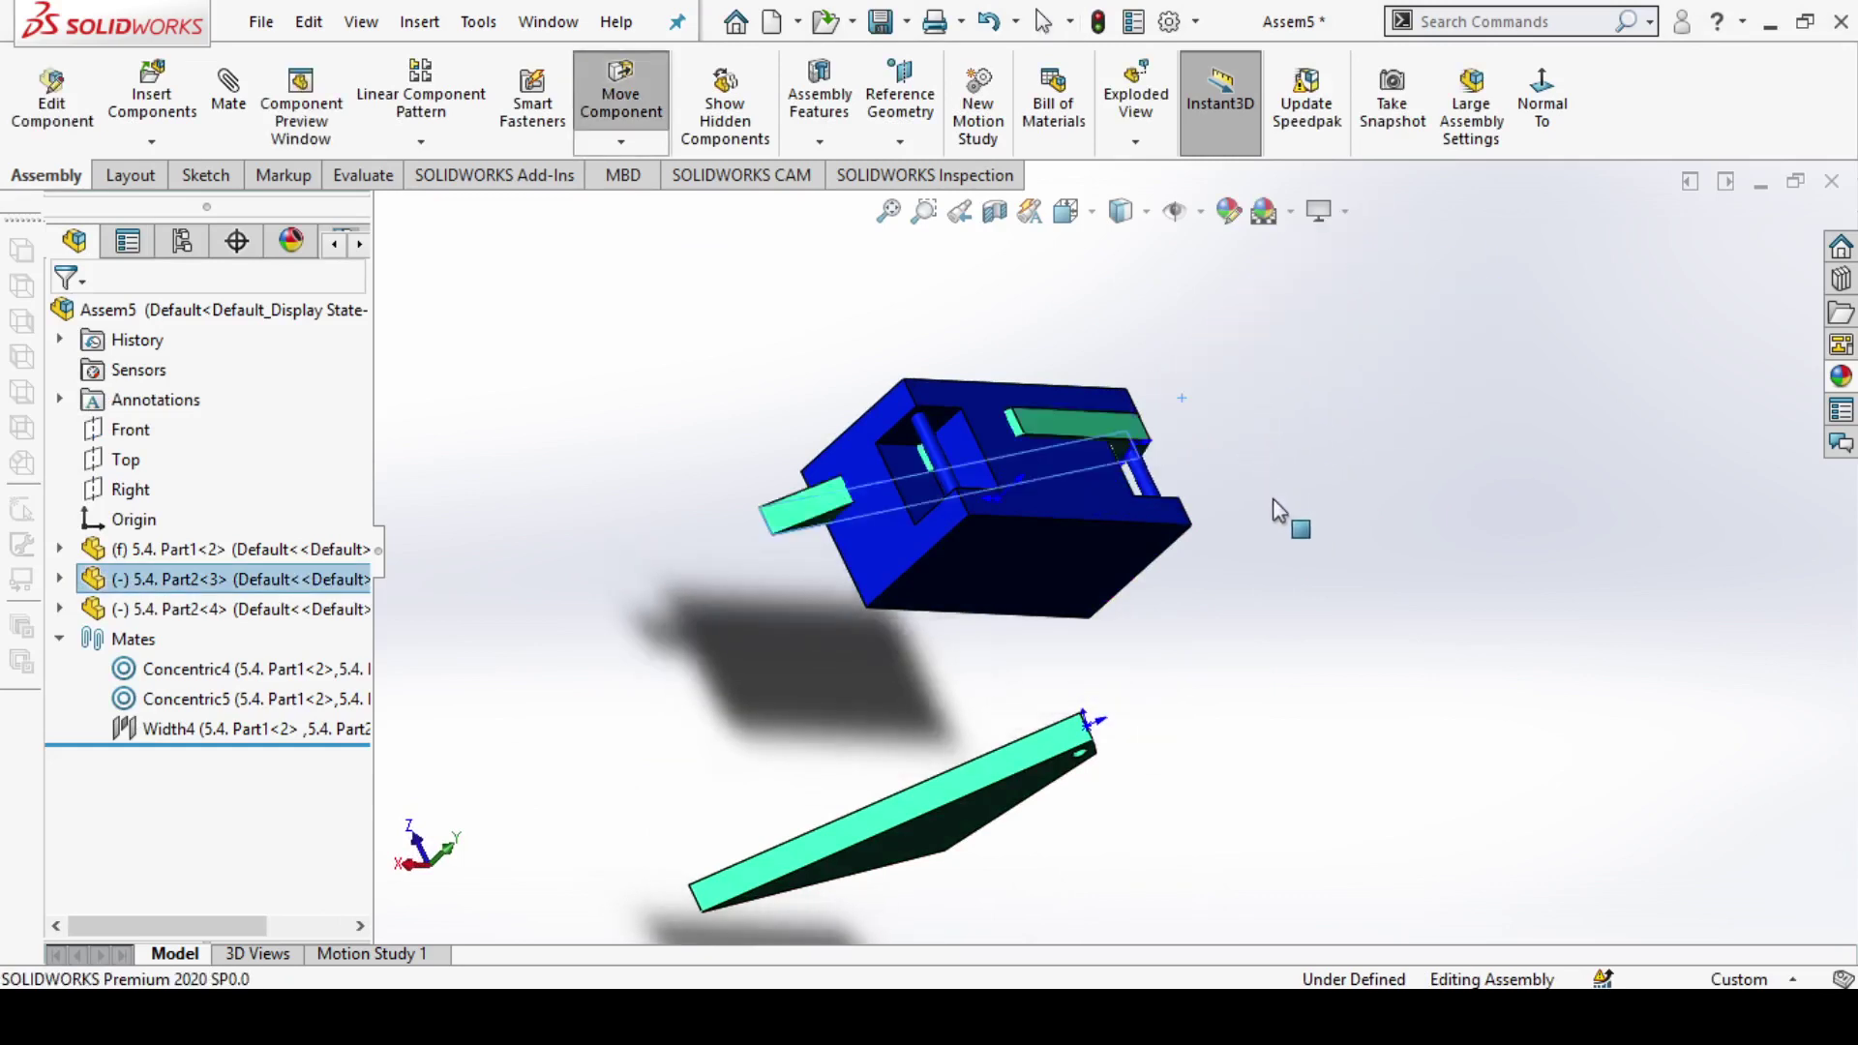
mouse_move(1239, 304)
left_mouse_down()
mouse_move(1200, 375)
mouse_move(1236, 576)
left_mouse_up()
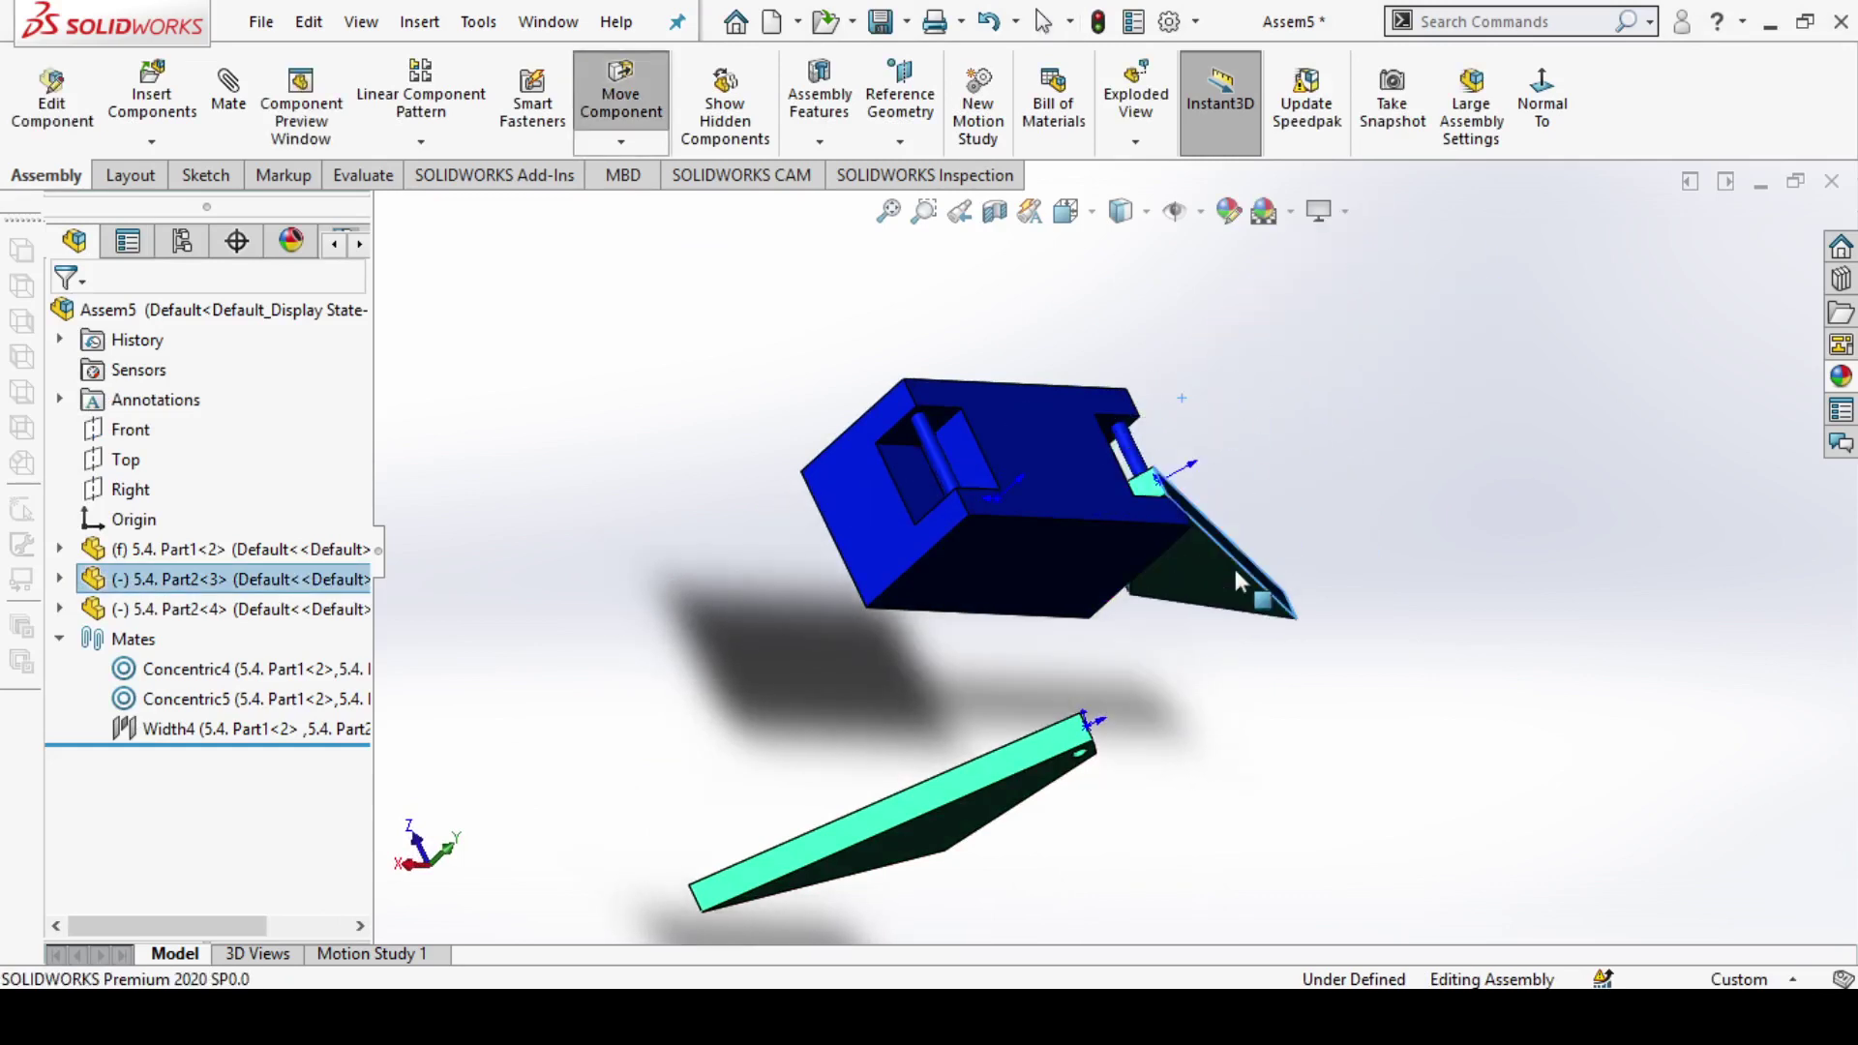
key("Escape")
key("Escape")
Step: Reopen the Width4 mate and swap the arm's tab face selection to its other side face
middle_click_drag(1320, 466, 1173, 550)
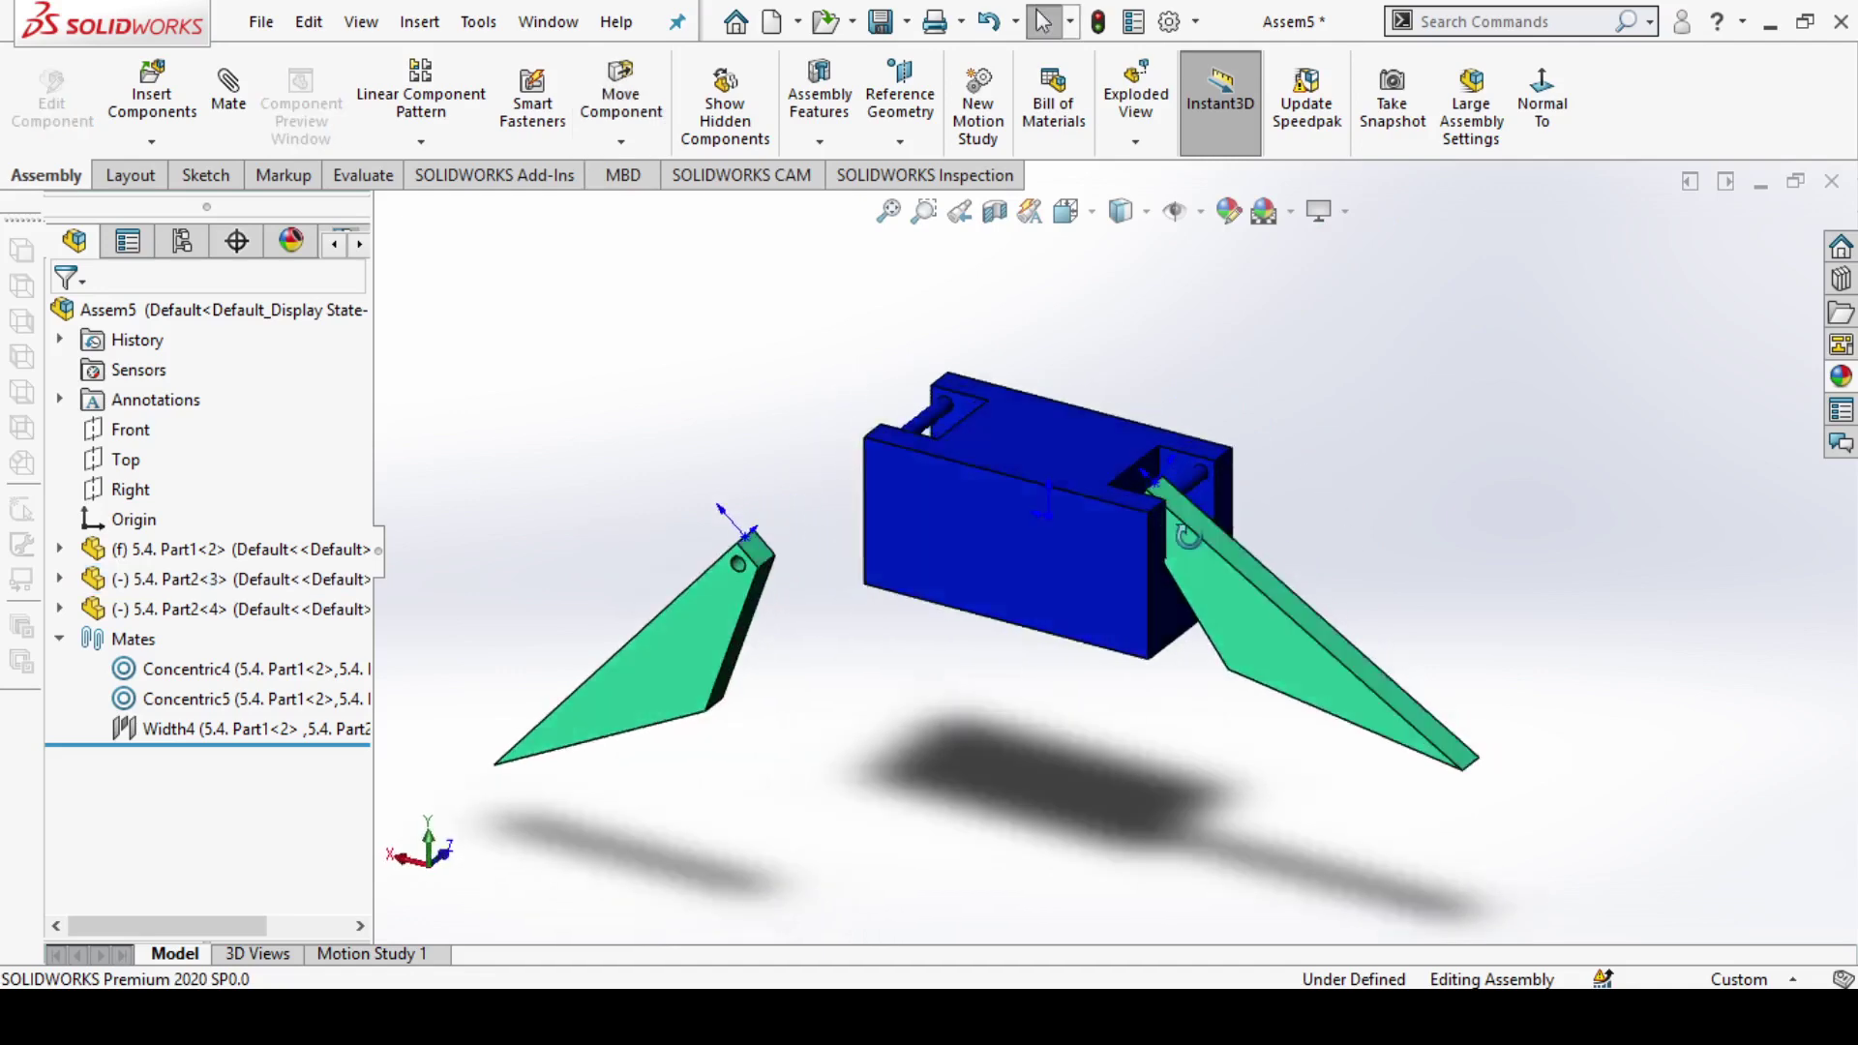
left_click(290, 729)
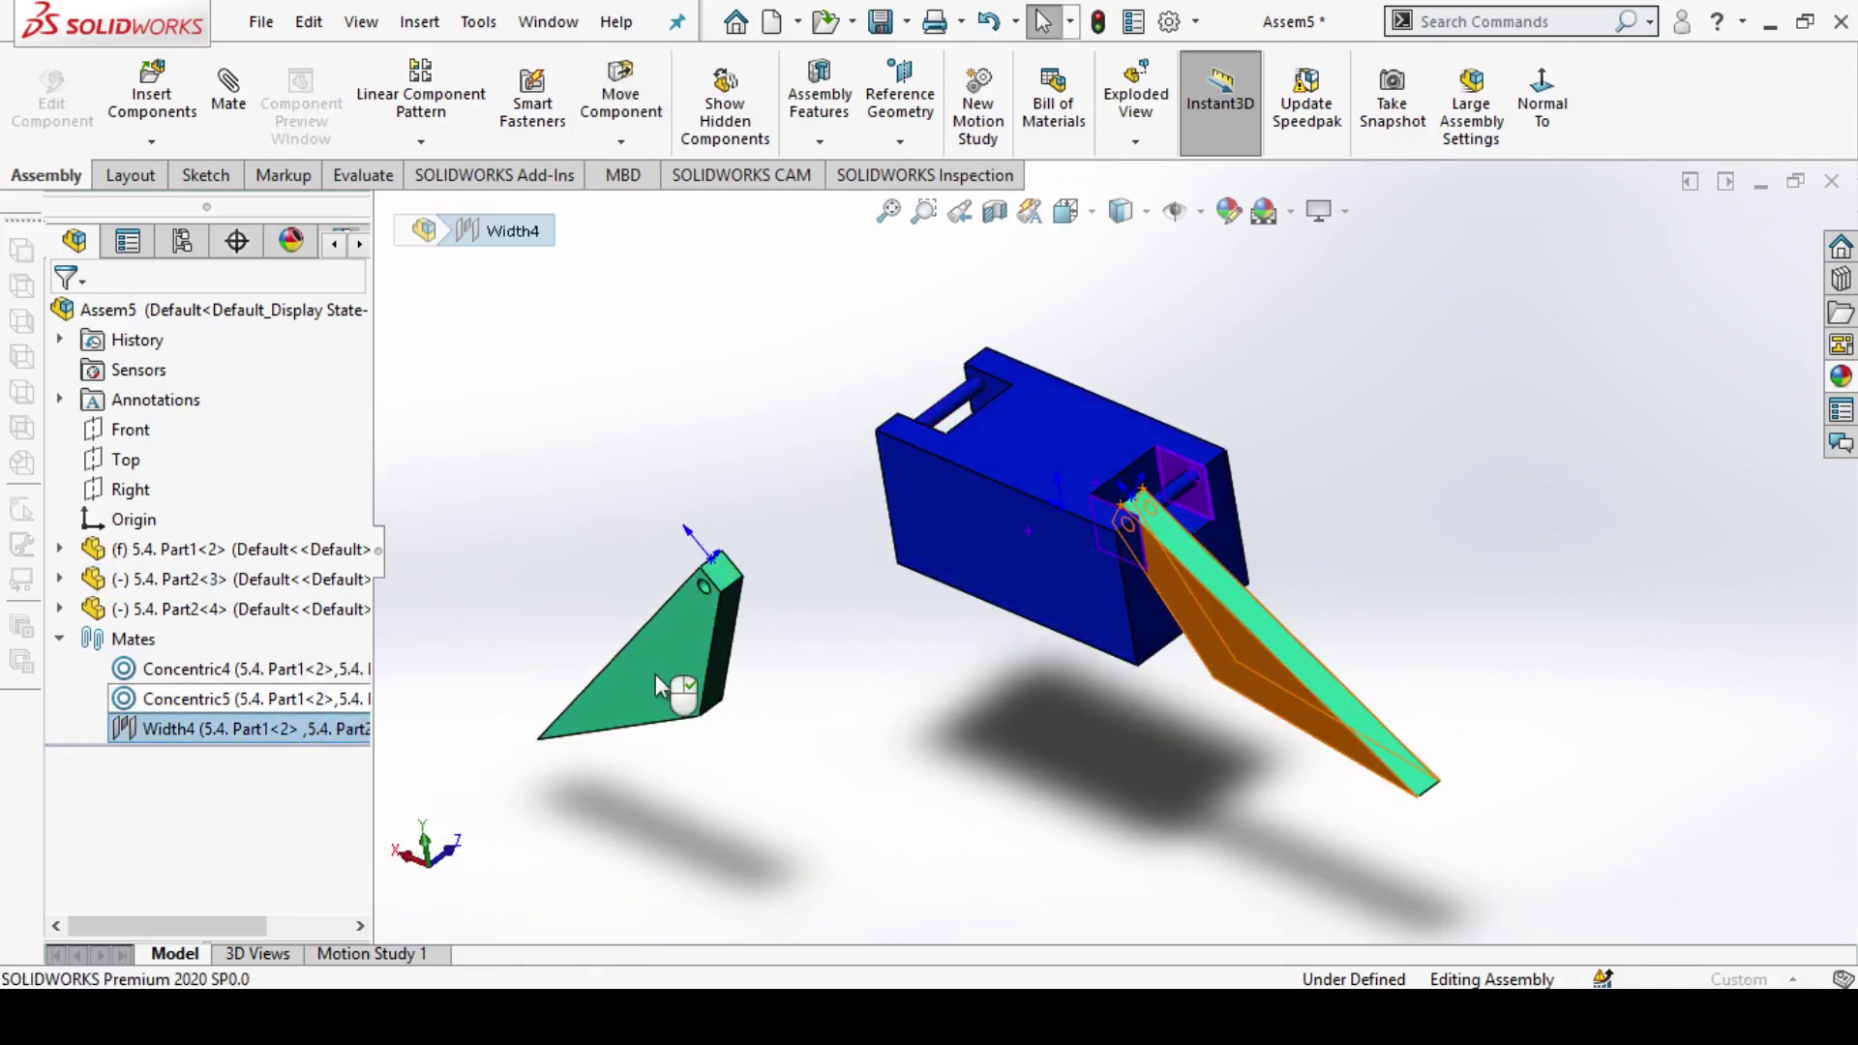
left_click_drag(1316, 728, 1324, 660)
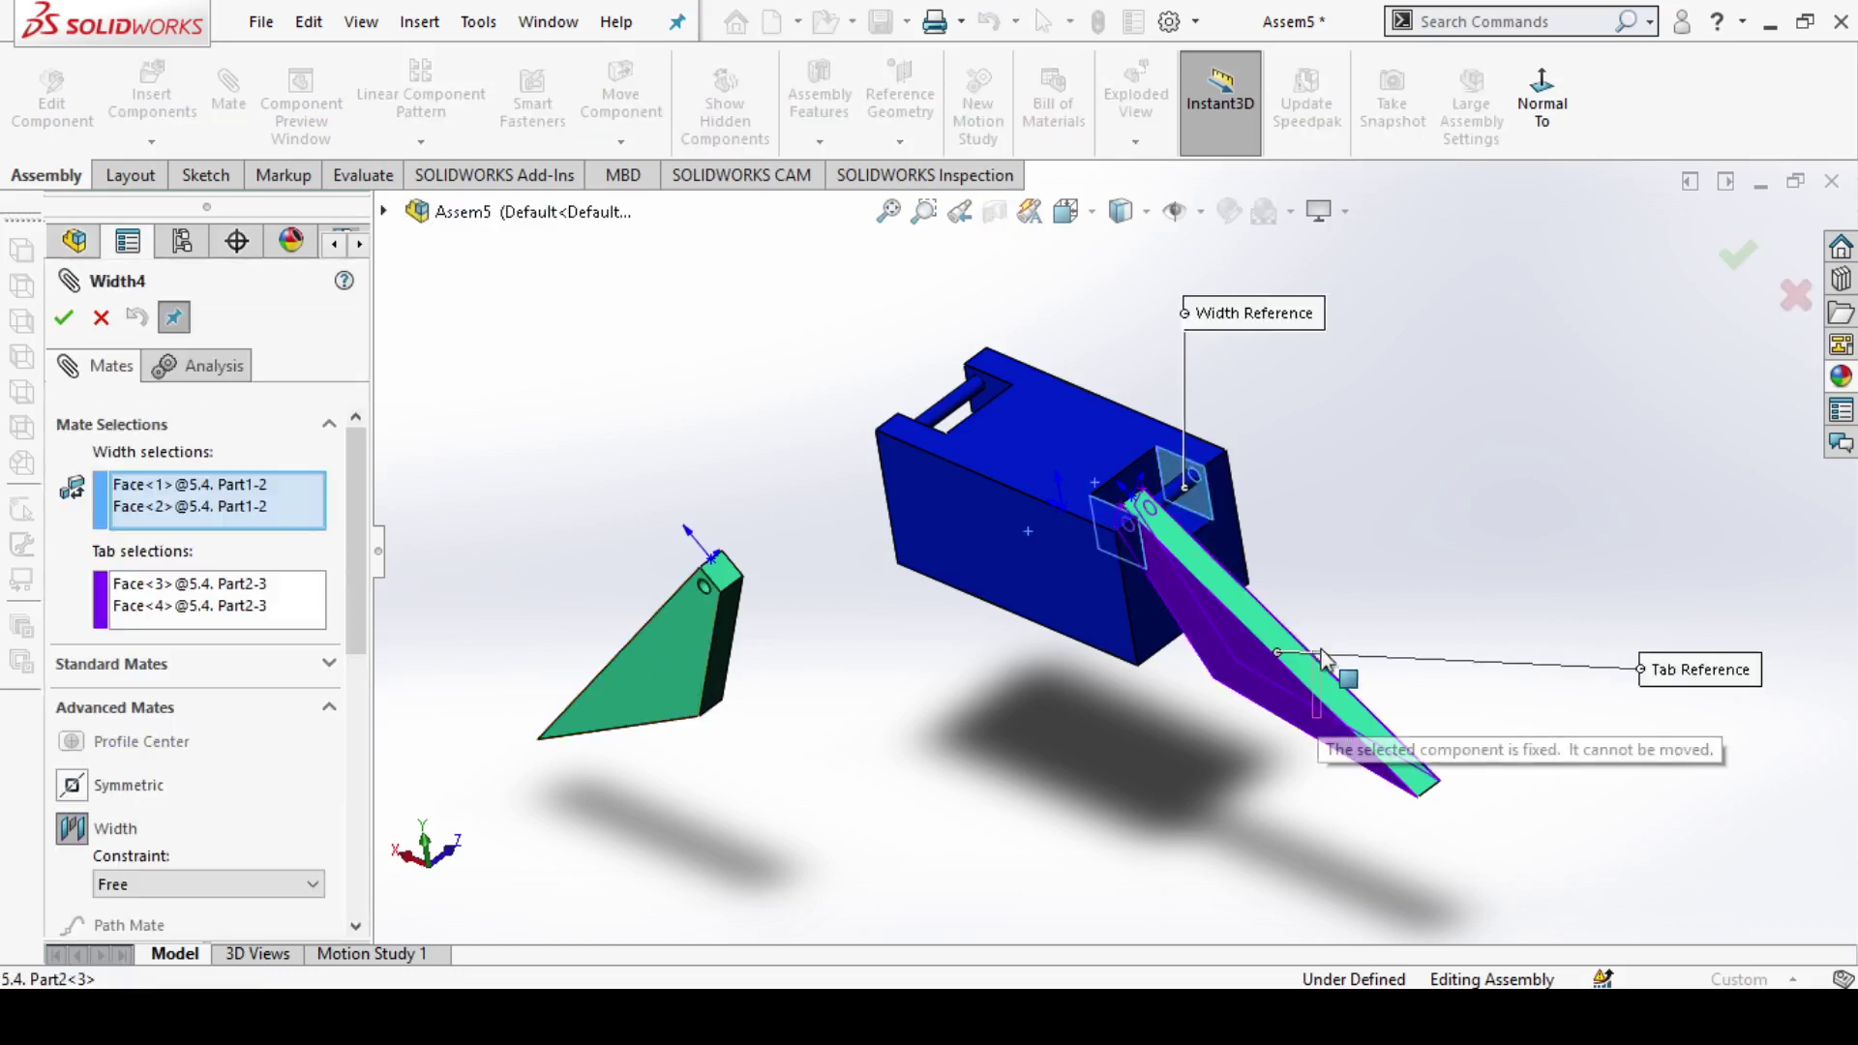
left_click(1306, 584)
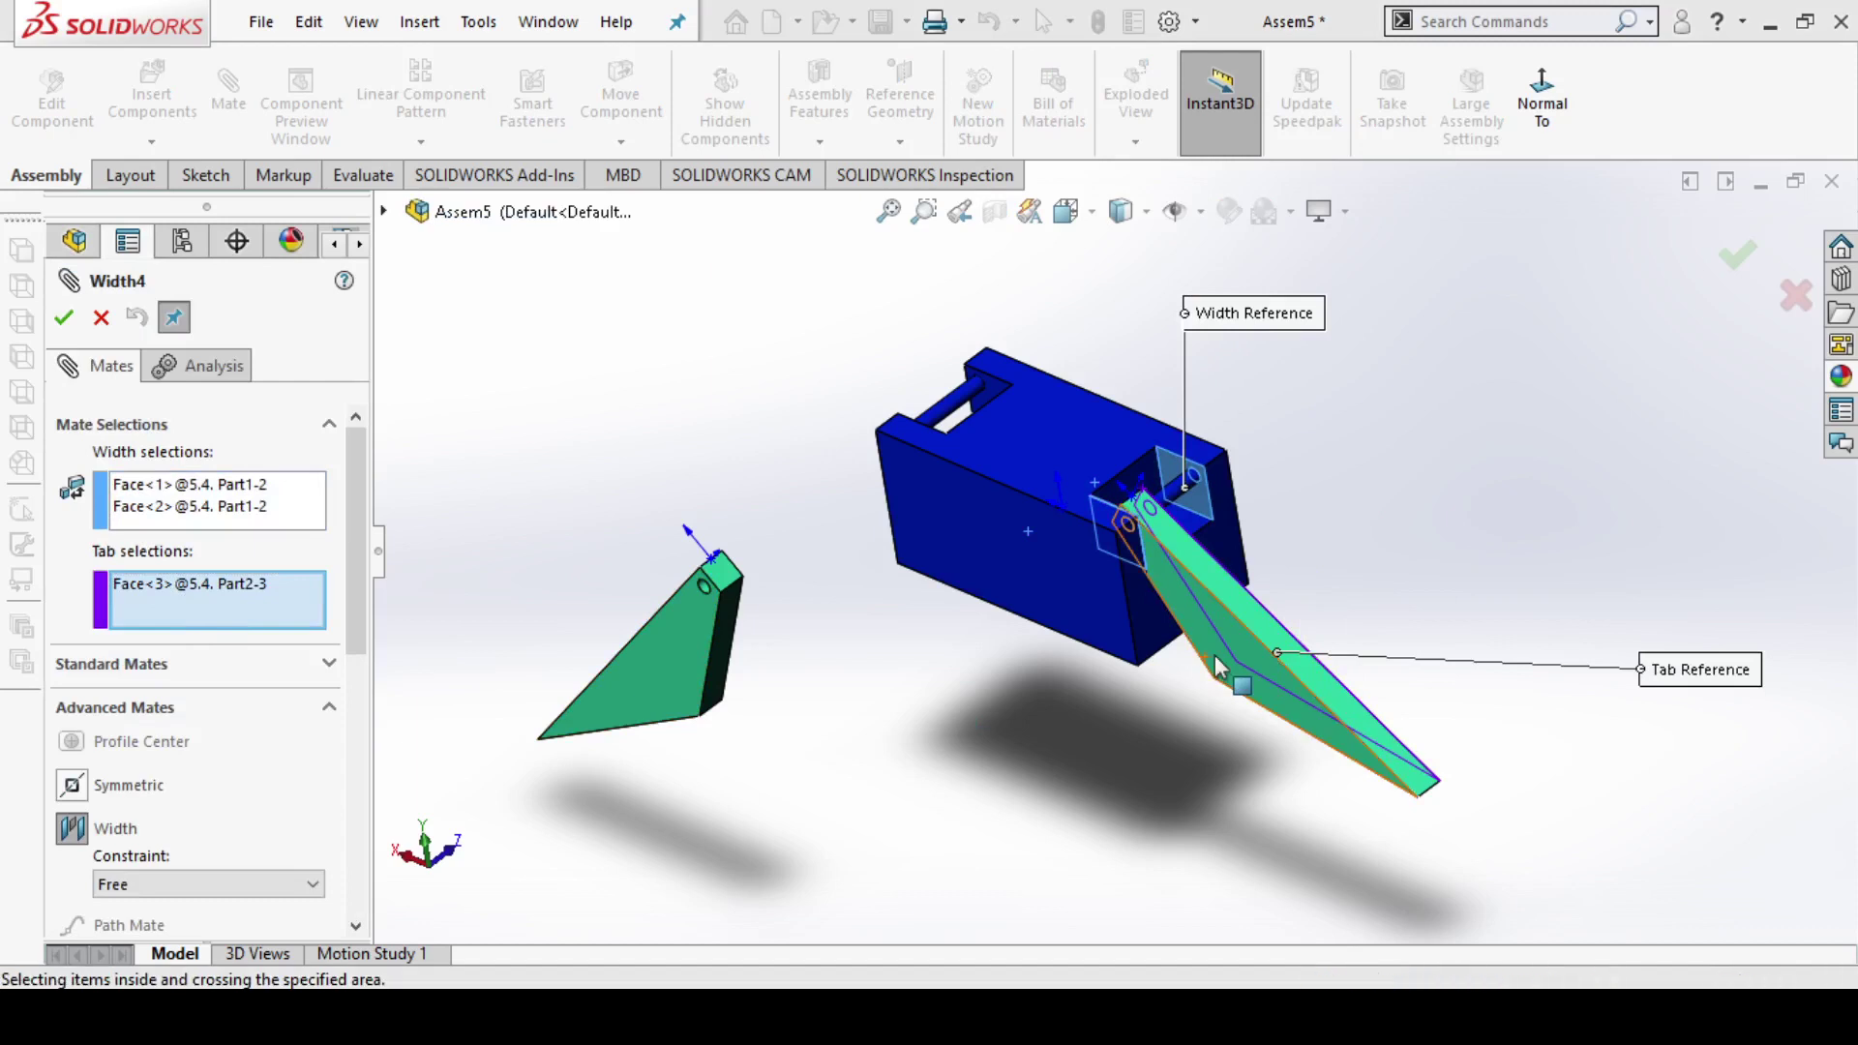
left_click(1244, 680)
scroll(193, 716, "down", 3)
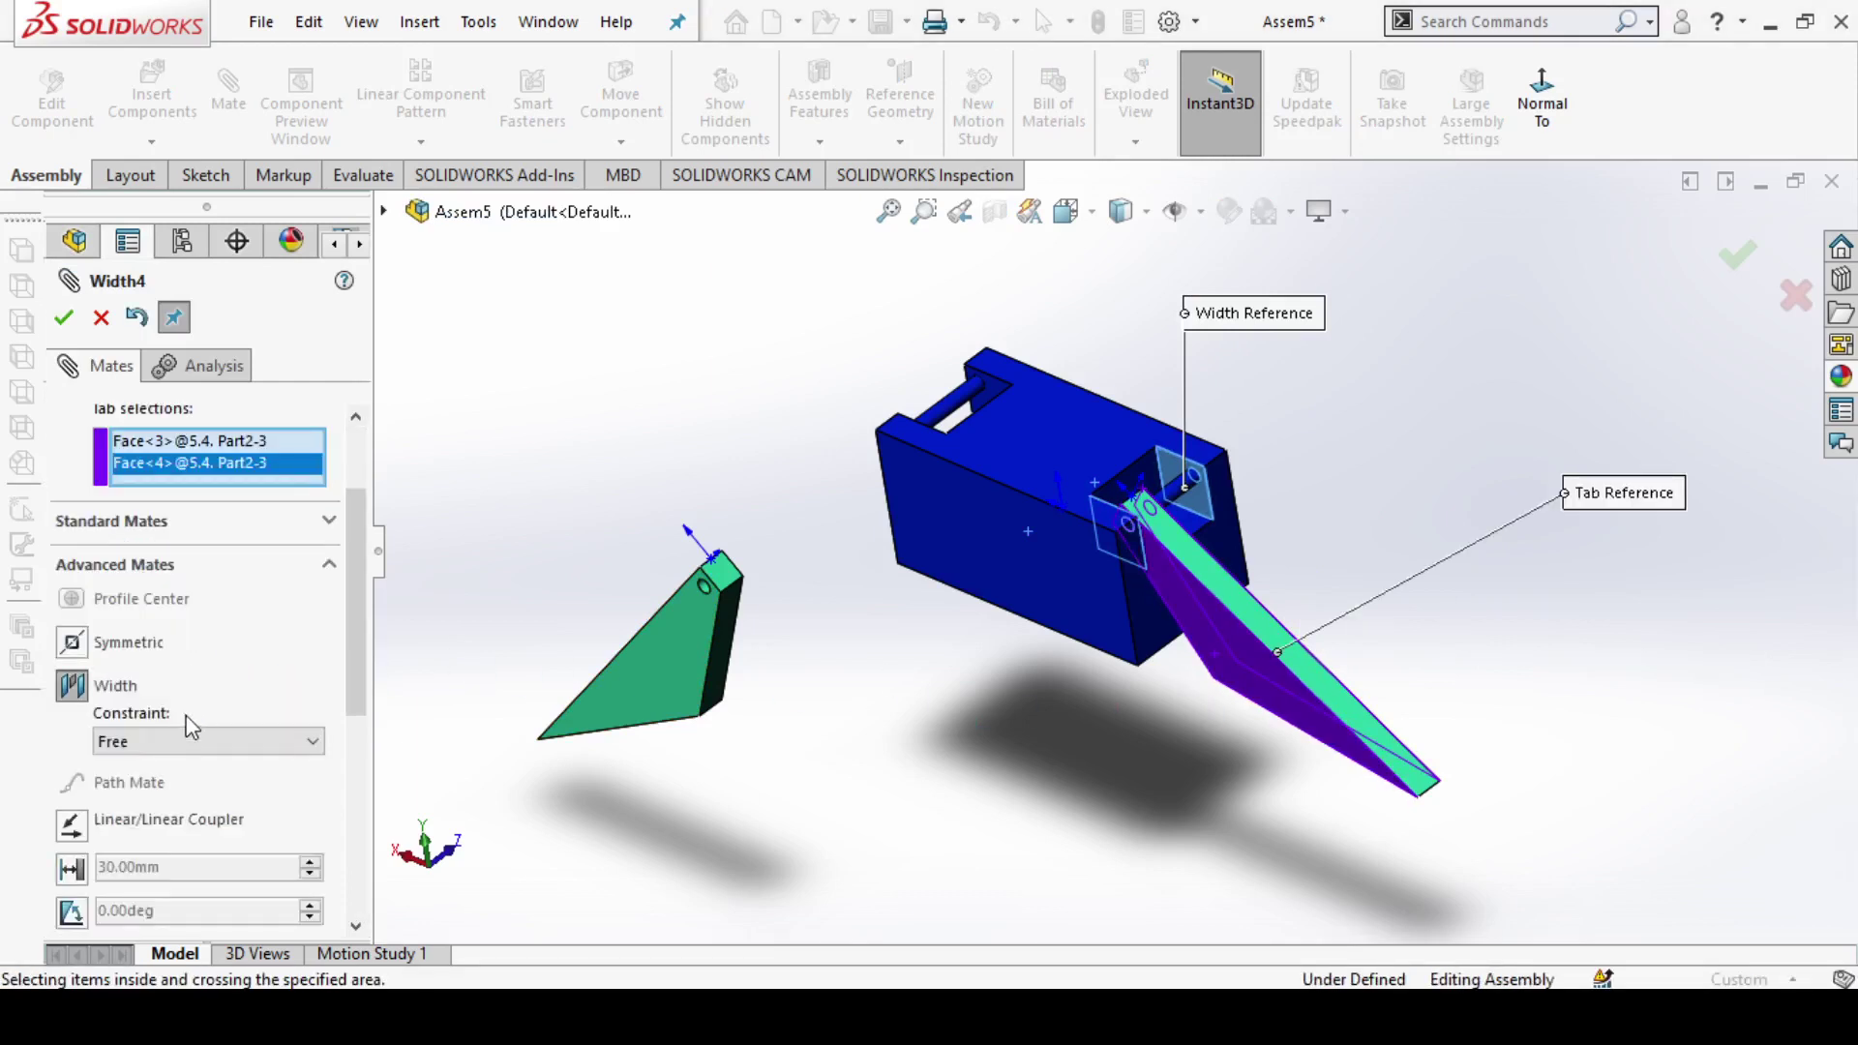
Step: Change the Width4 constraint to Dimension, replacing 20.00 mm with 5 mm
left_click(184, 795)
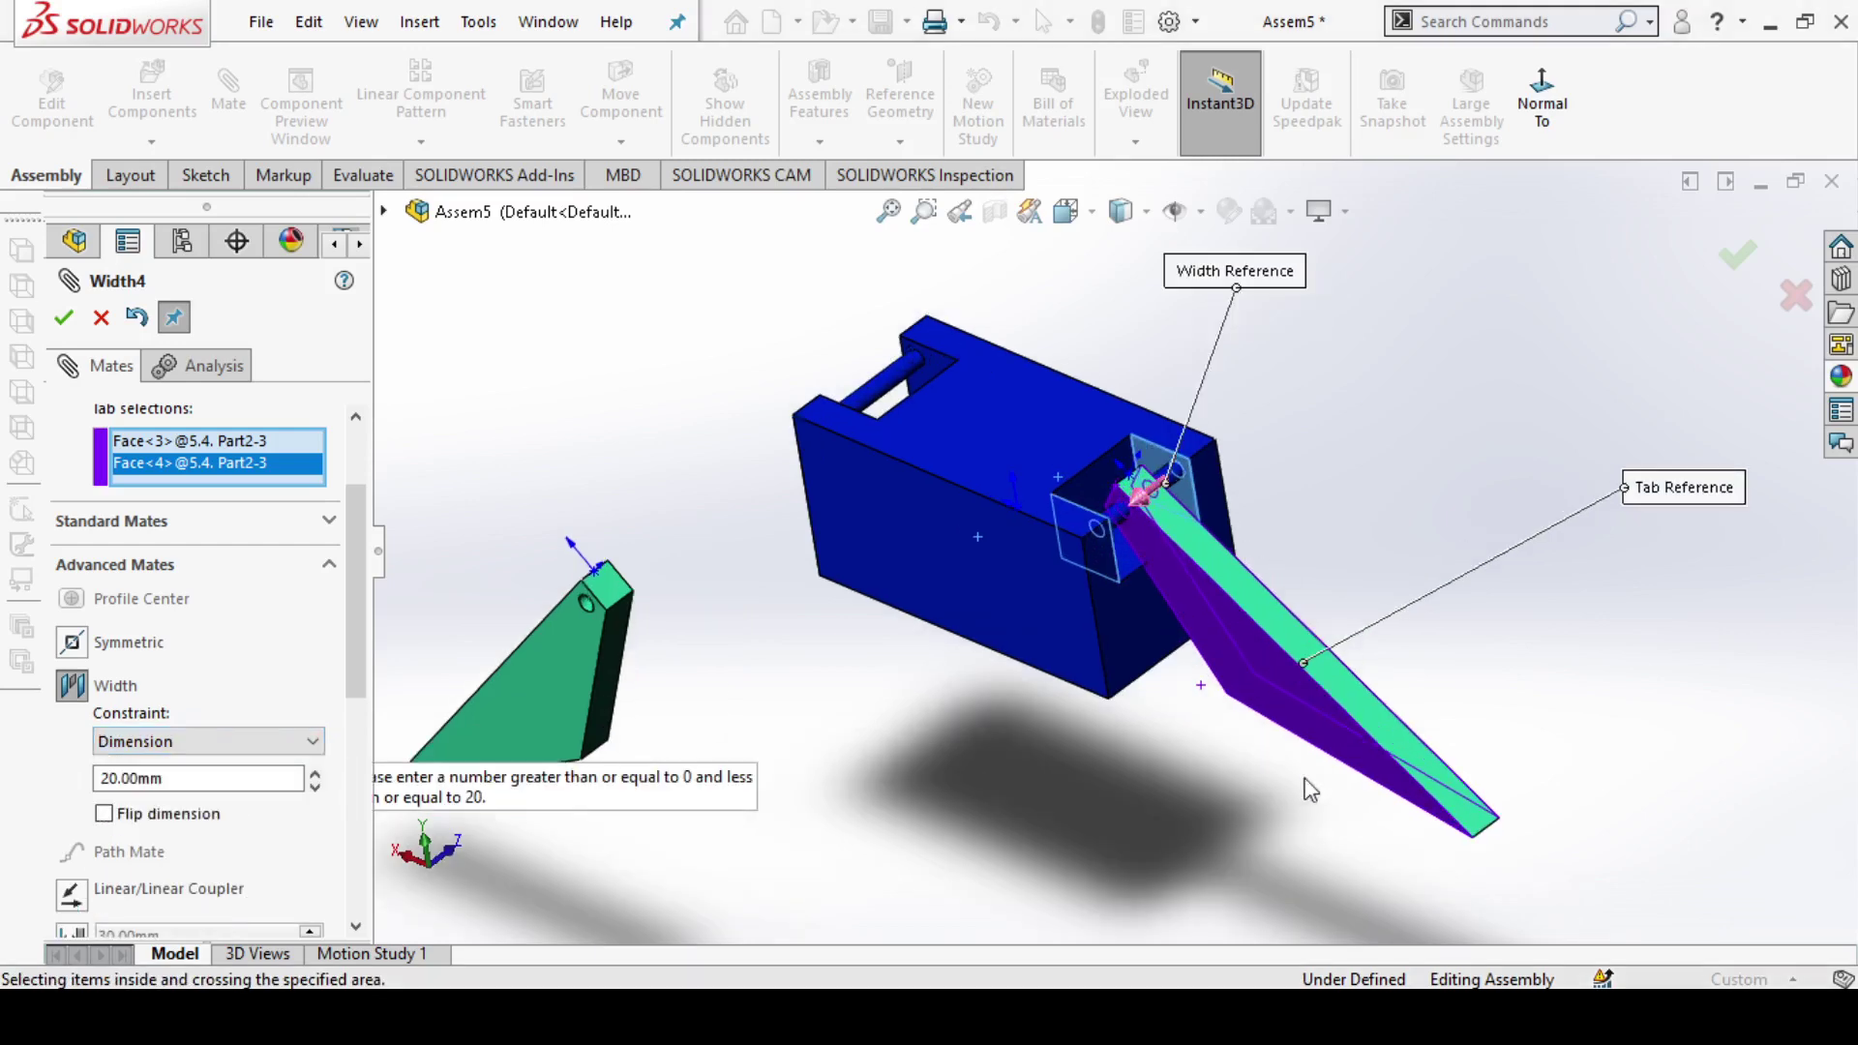
middle_click_drag(1113, 484, 1174, 468)
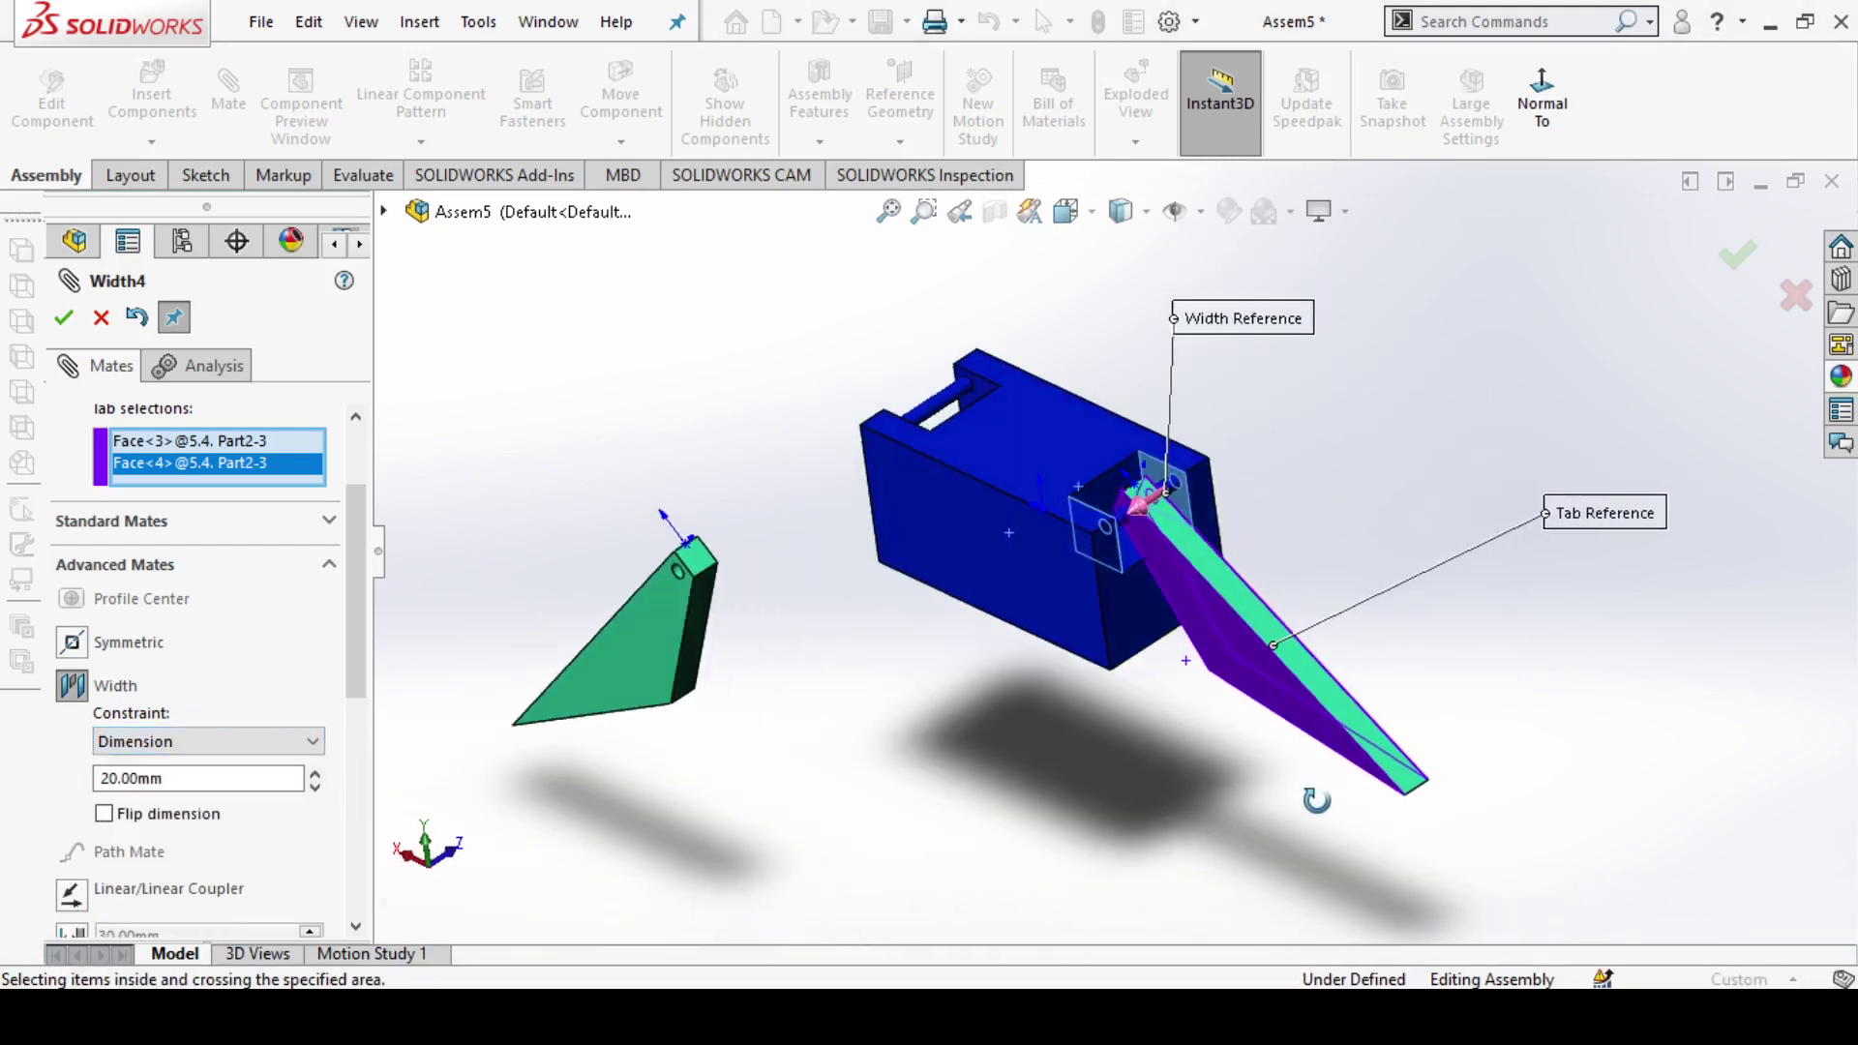
scroll(1174, 468, "down", 2)
scroll(1166, 499, "down", 3)
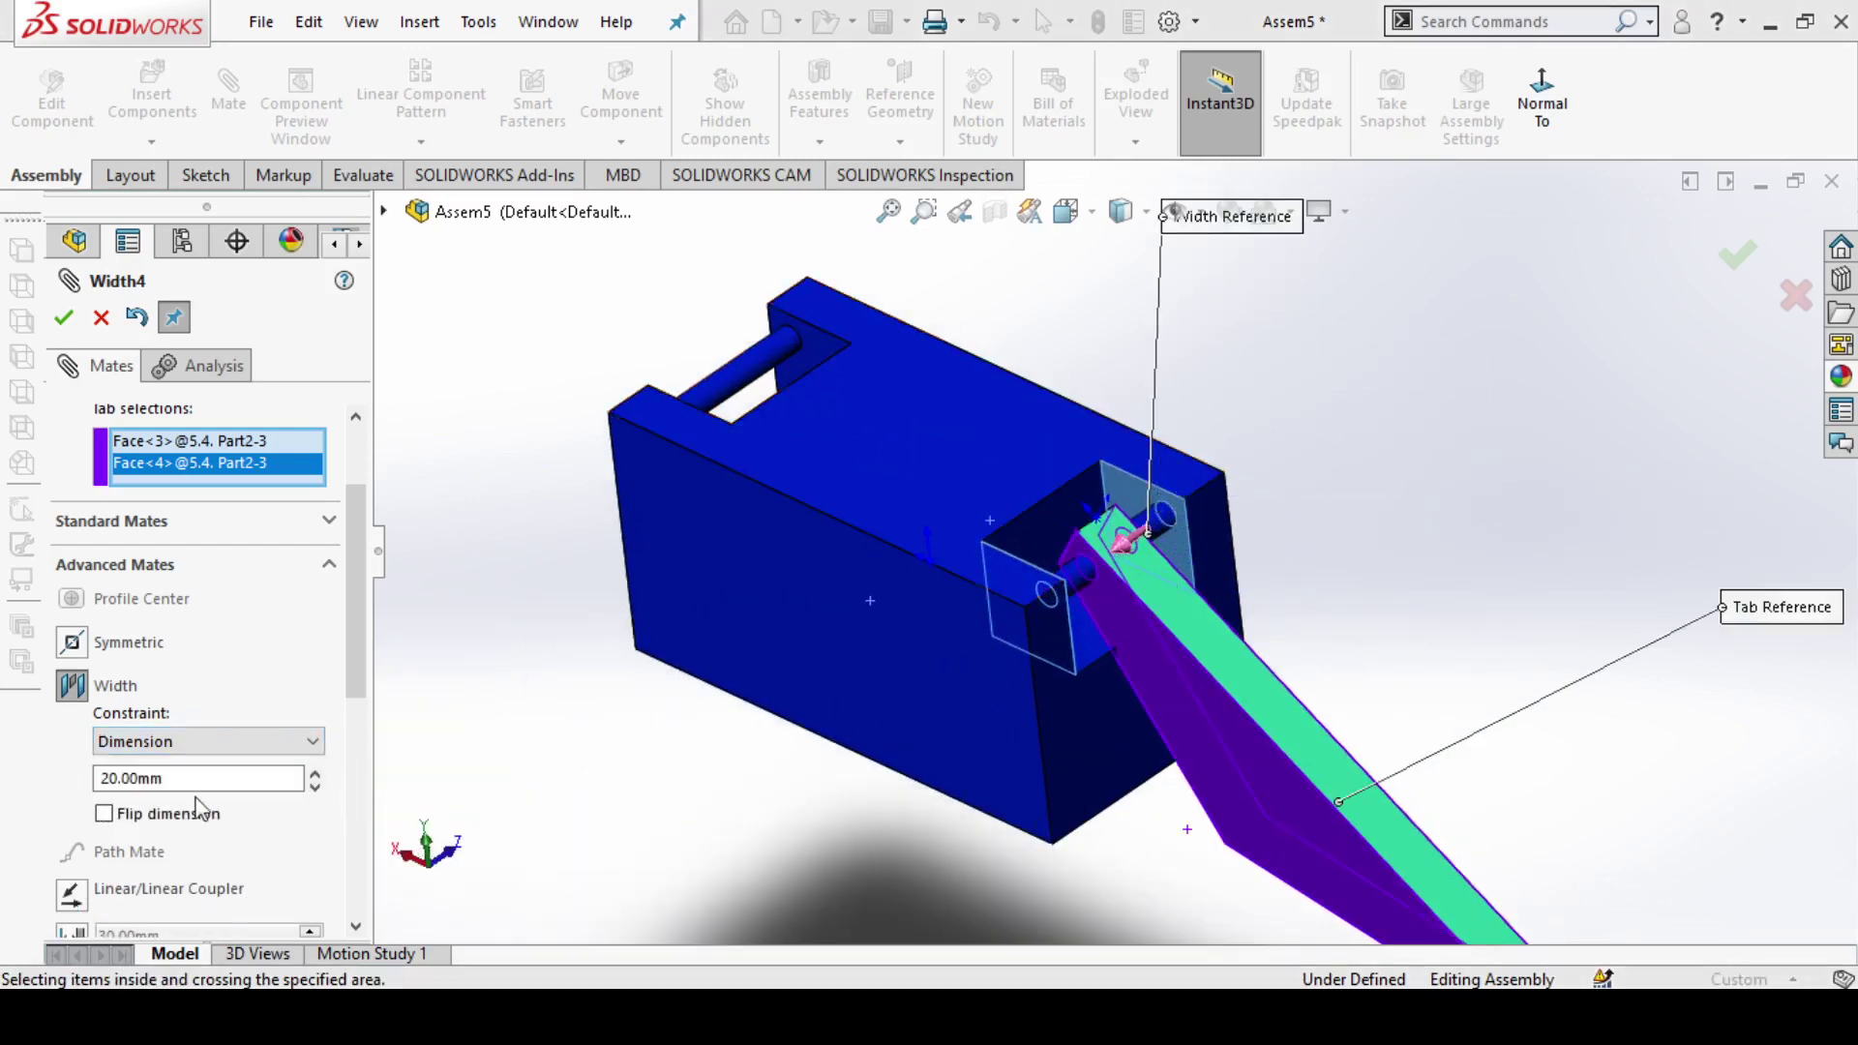
left_click_drag(184, 784, 56, 786)
type("5")
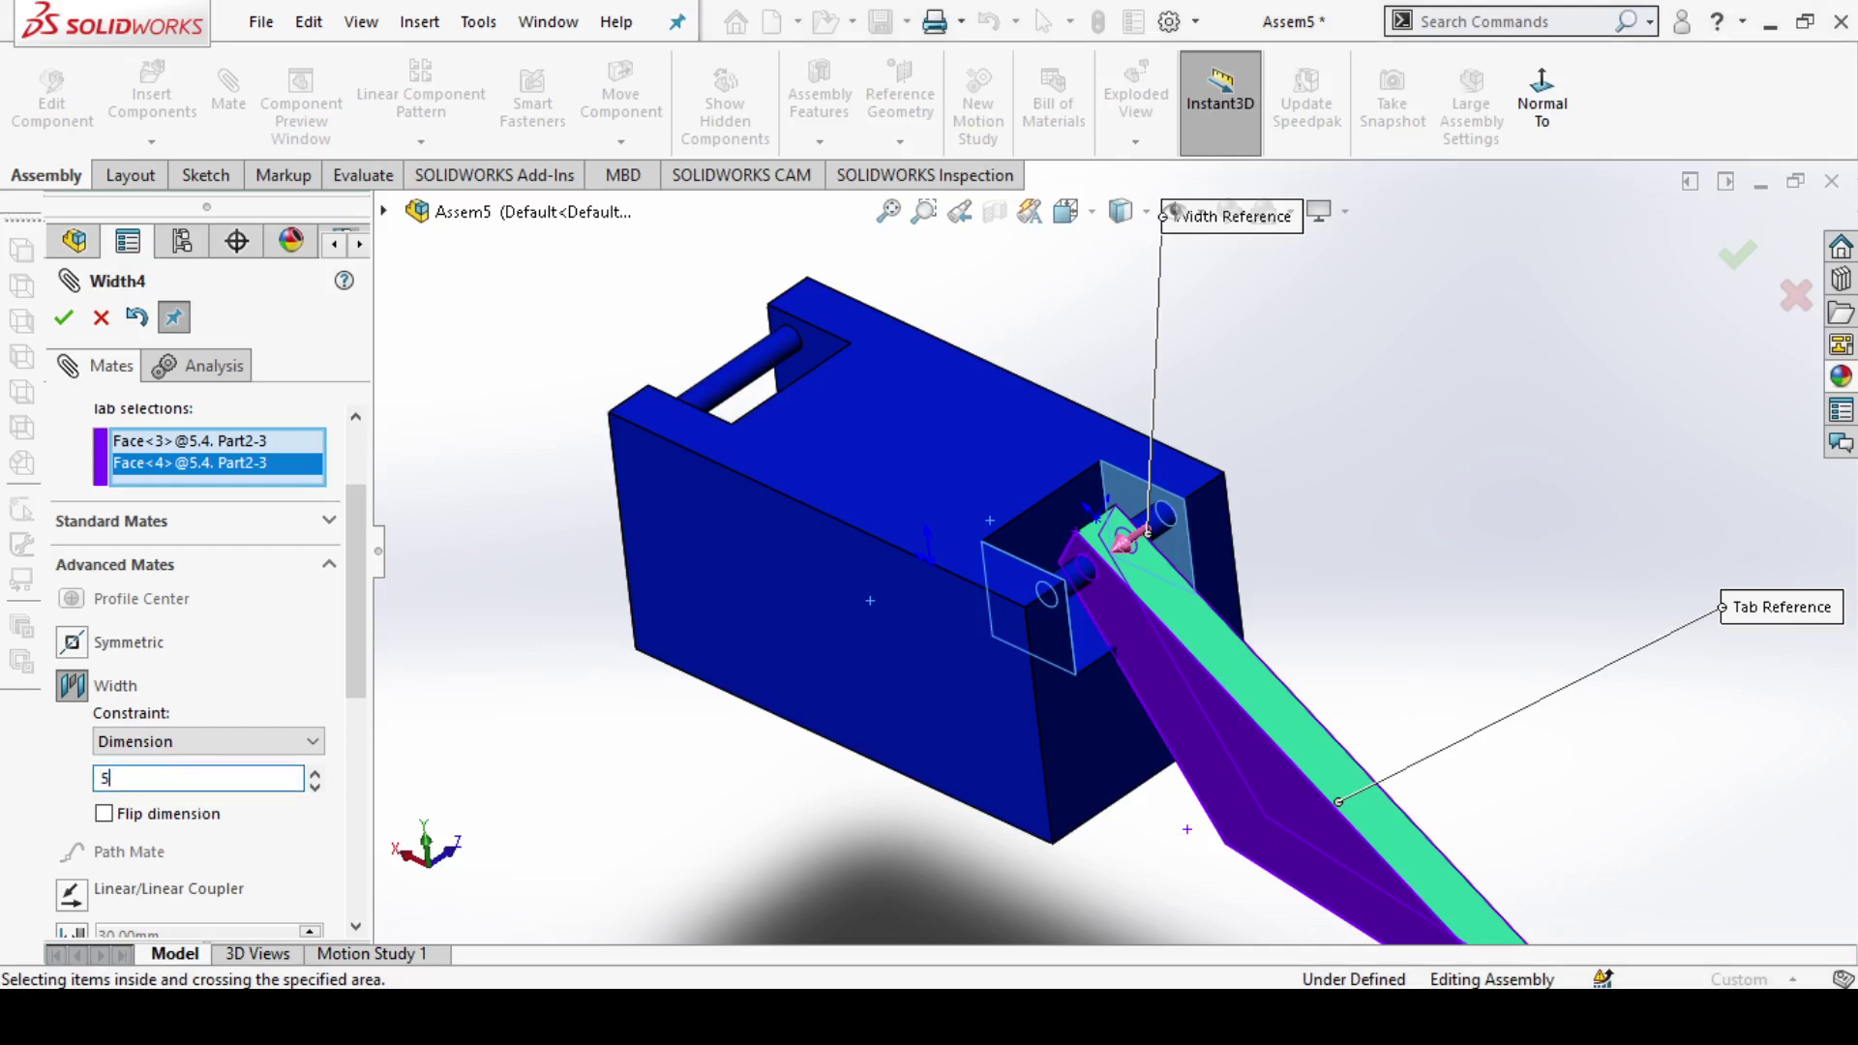
key("Return")
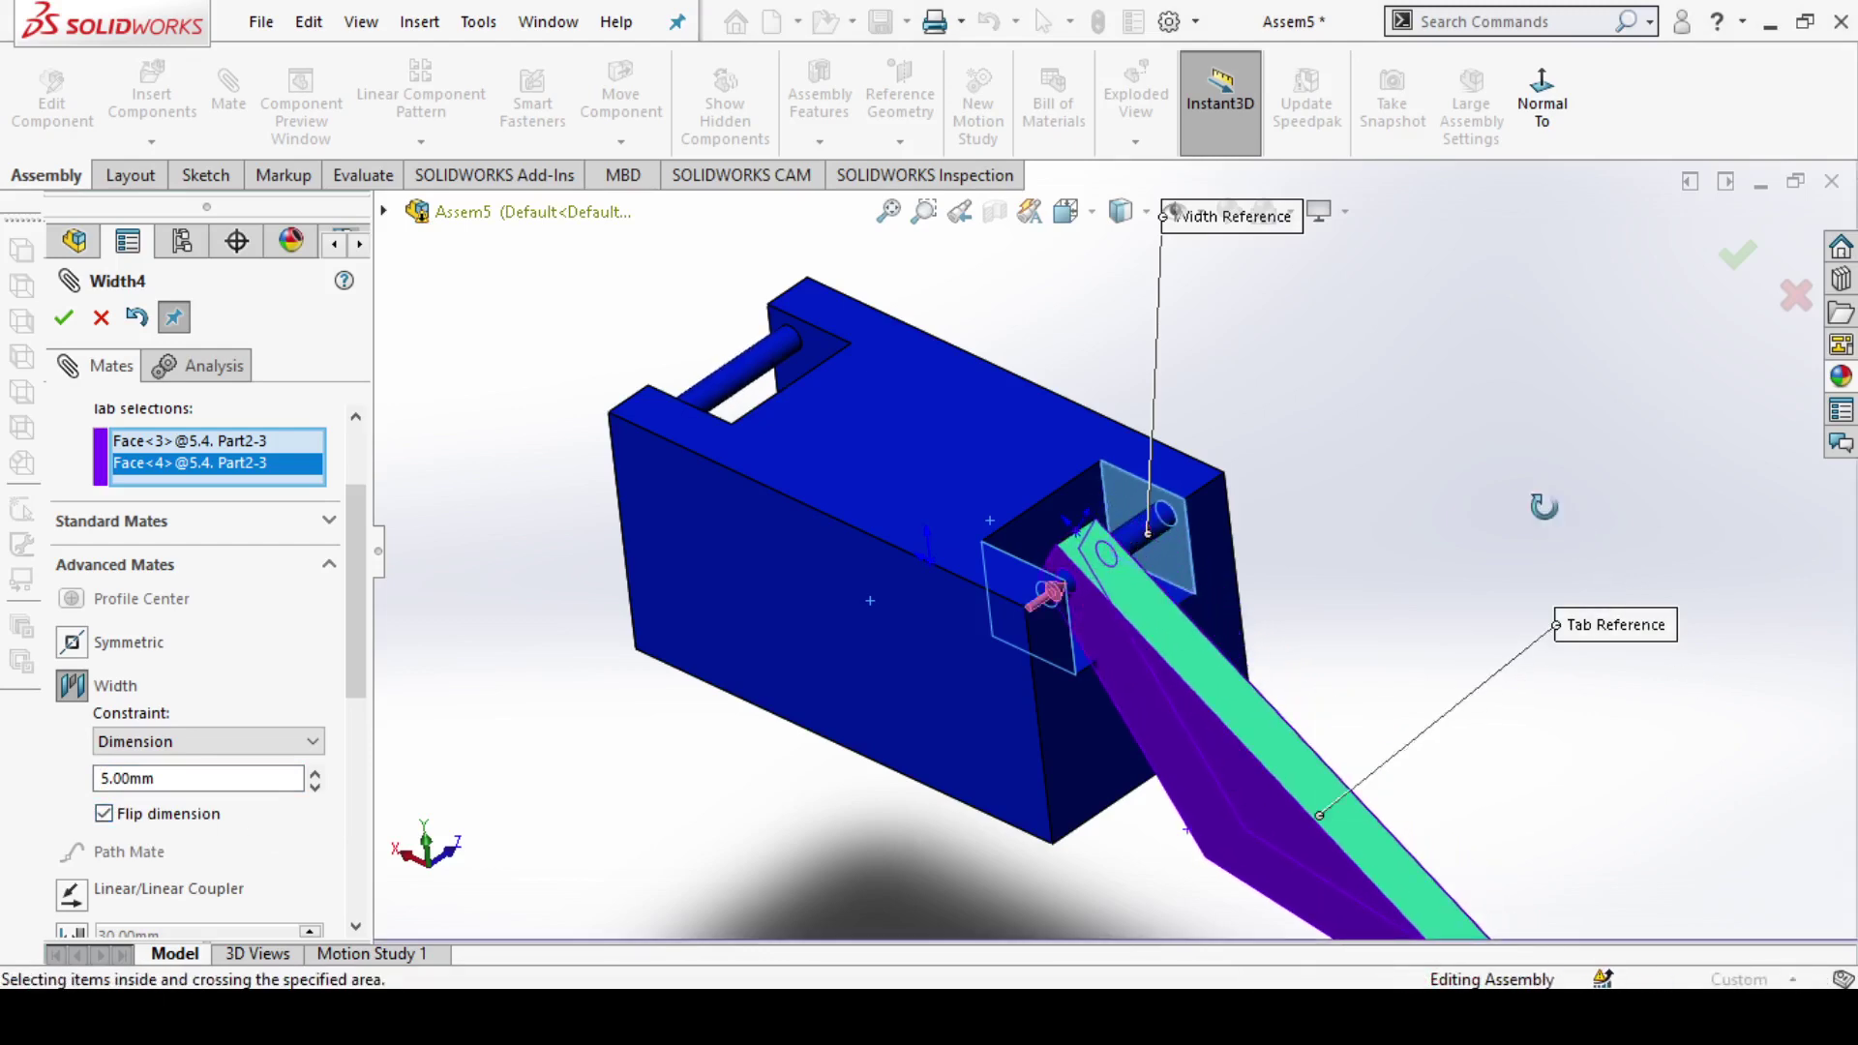
Step: Inspect the slot from several angles while the flipped 5 mm width fails to solve
middle_click_drag(1543, 506, 1481, 782)
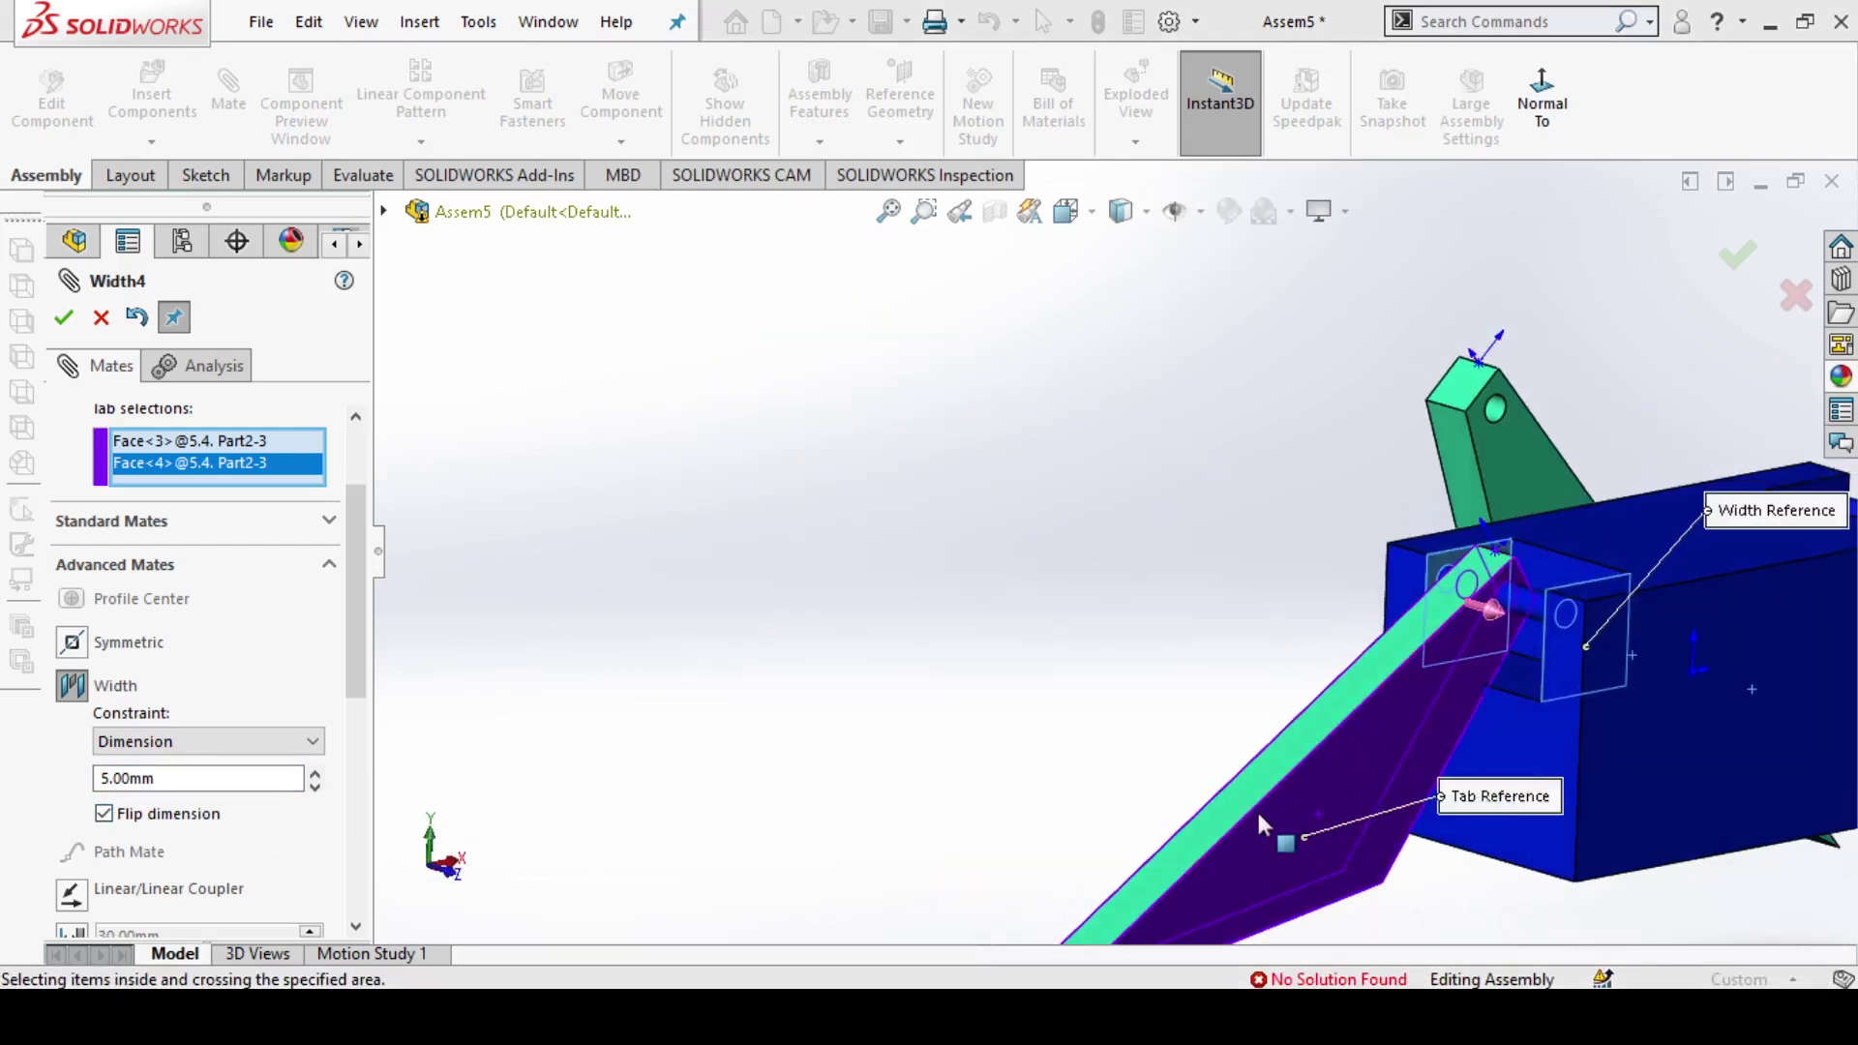
left_click_drag(1229, 812, 1262, 616)
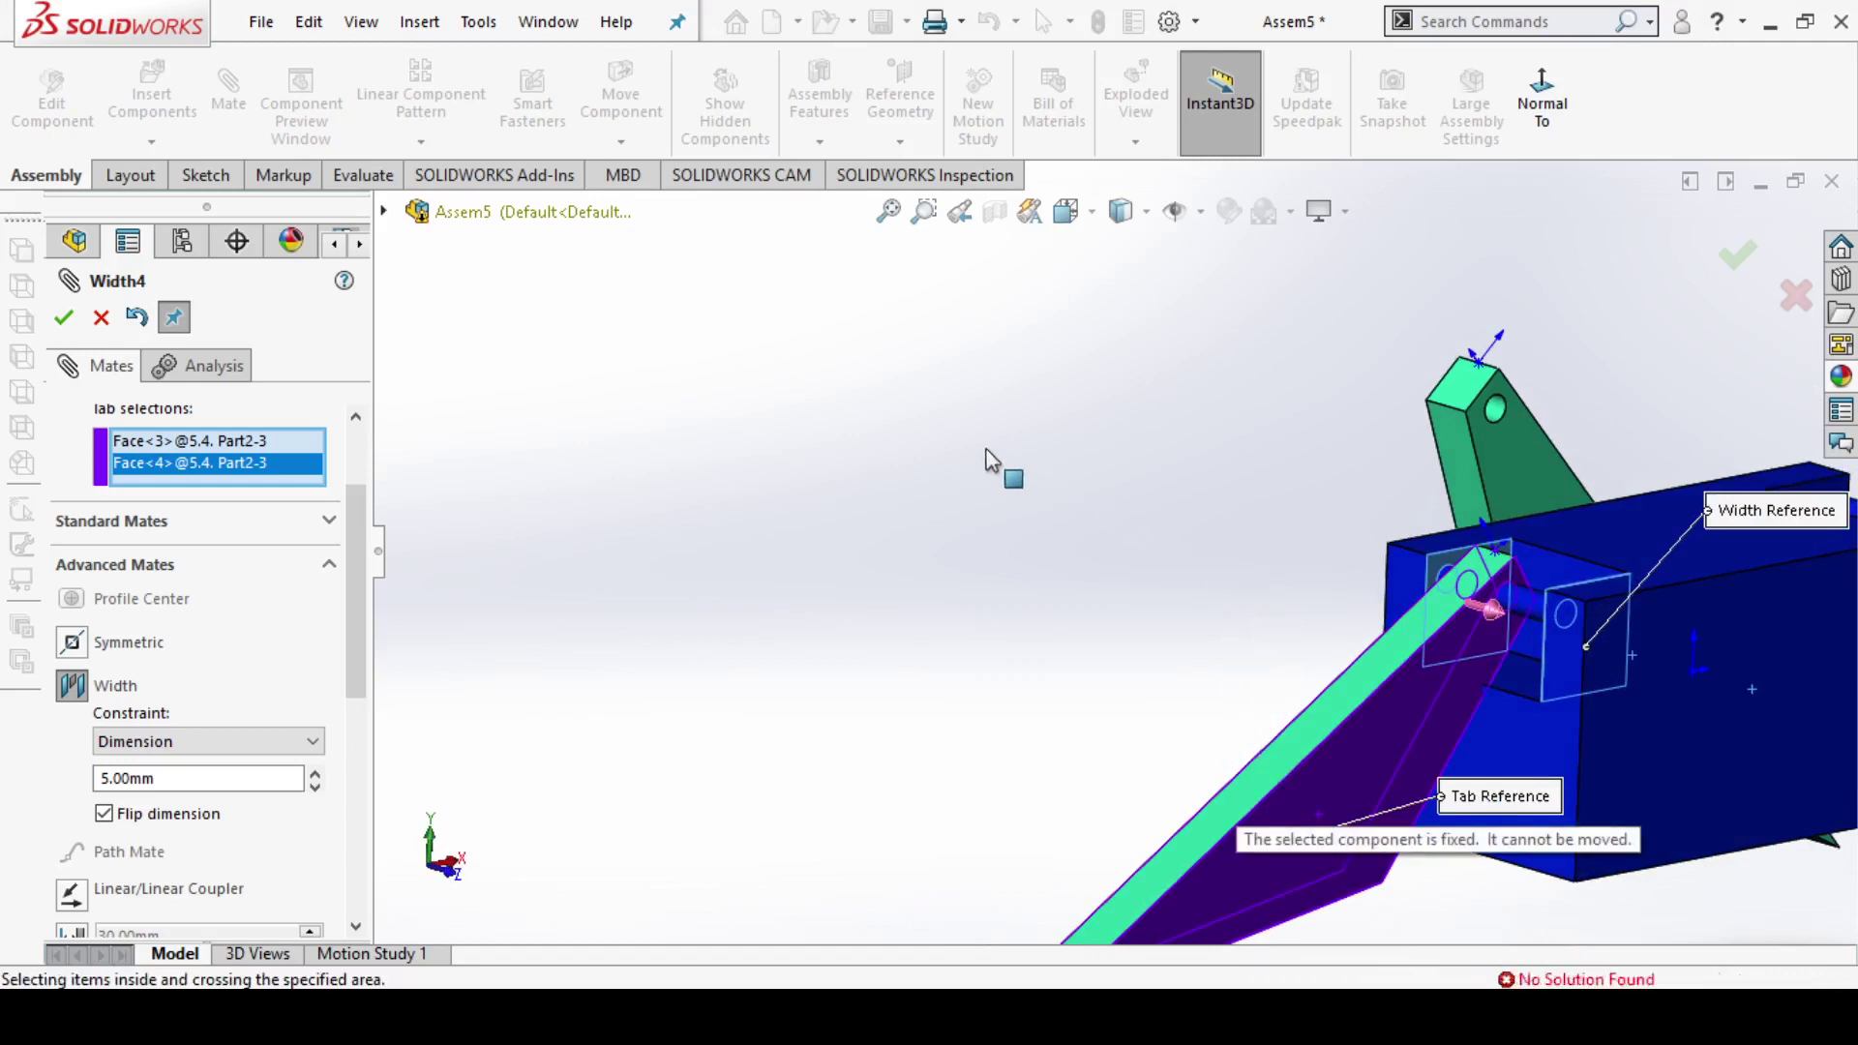
scroll(1151, 691, "up", 3)
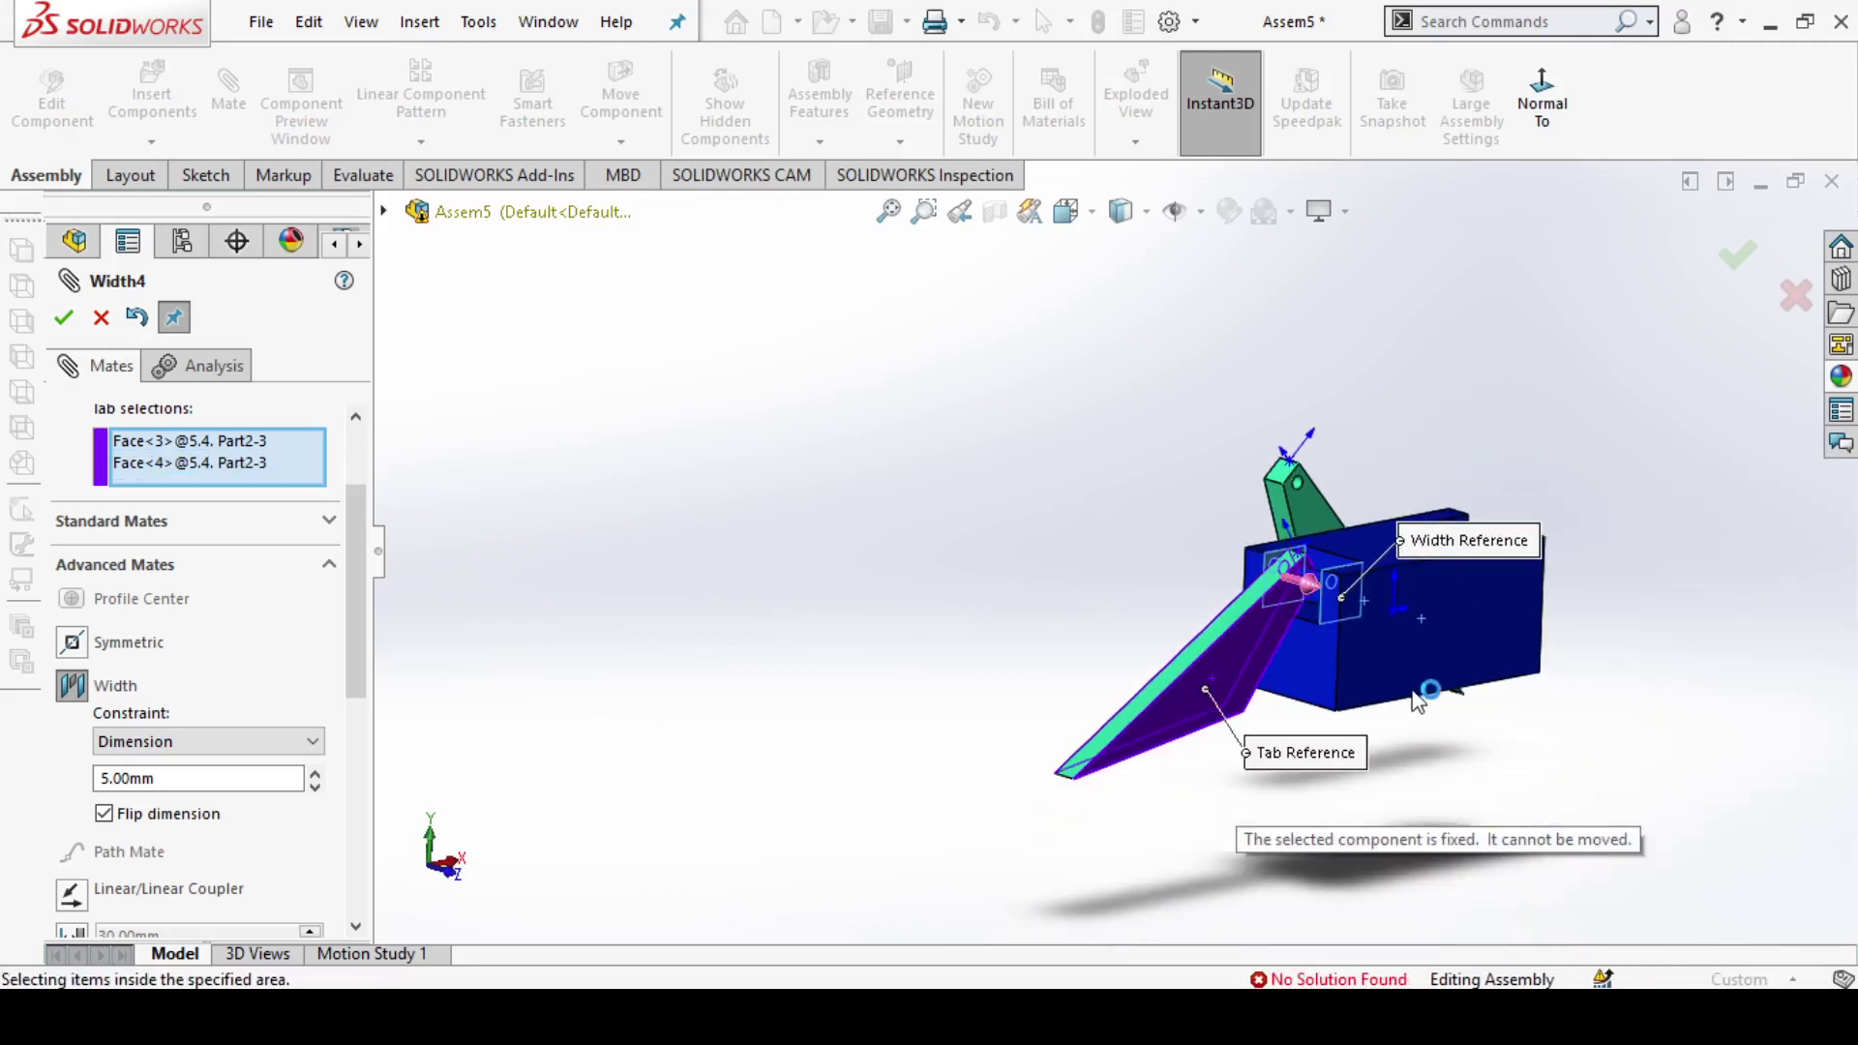
scroll(1151, 691, "down", 2)
scroll(1219, 620, "down", 2)
scroll(1219, 619, "down", 2)
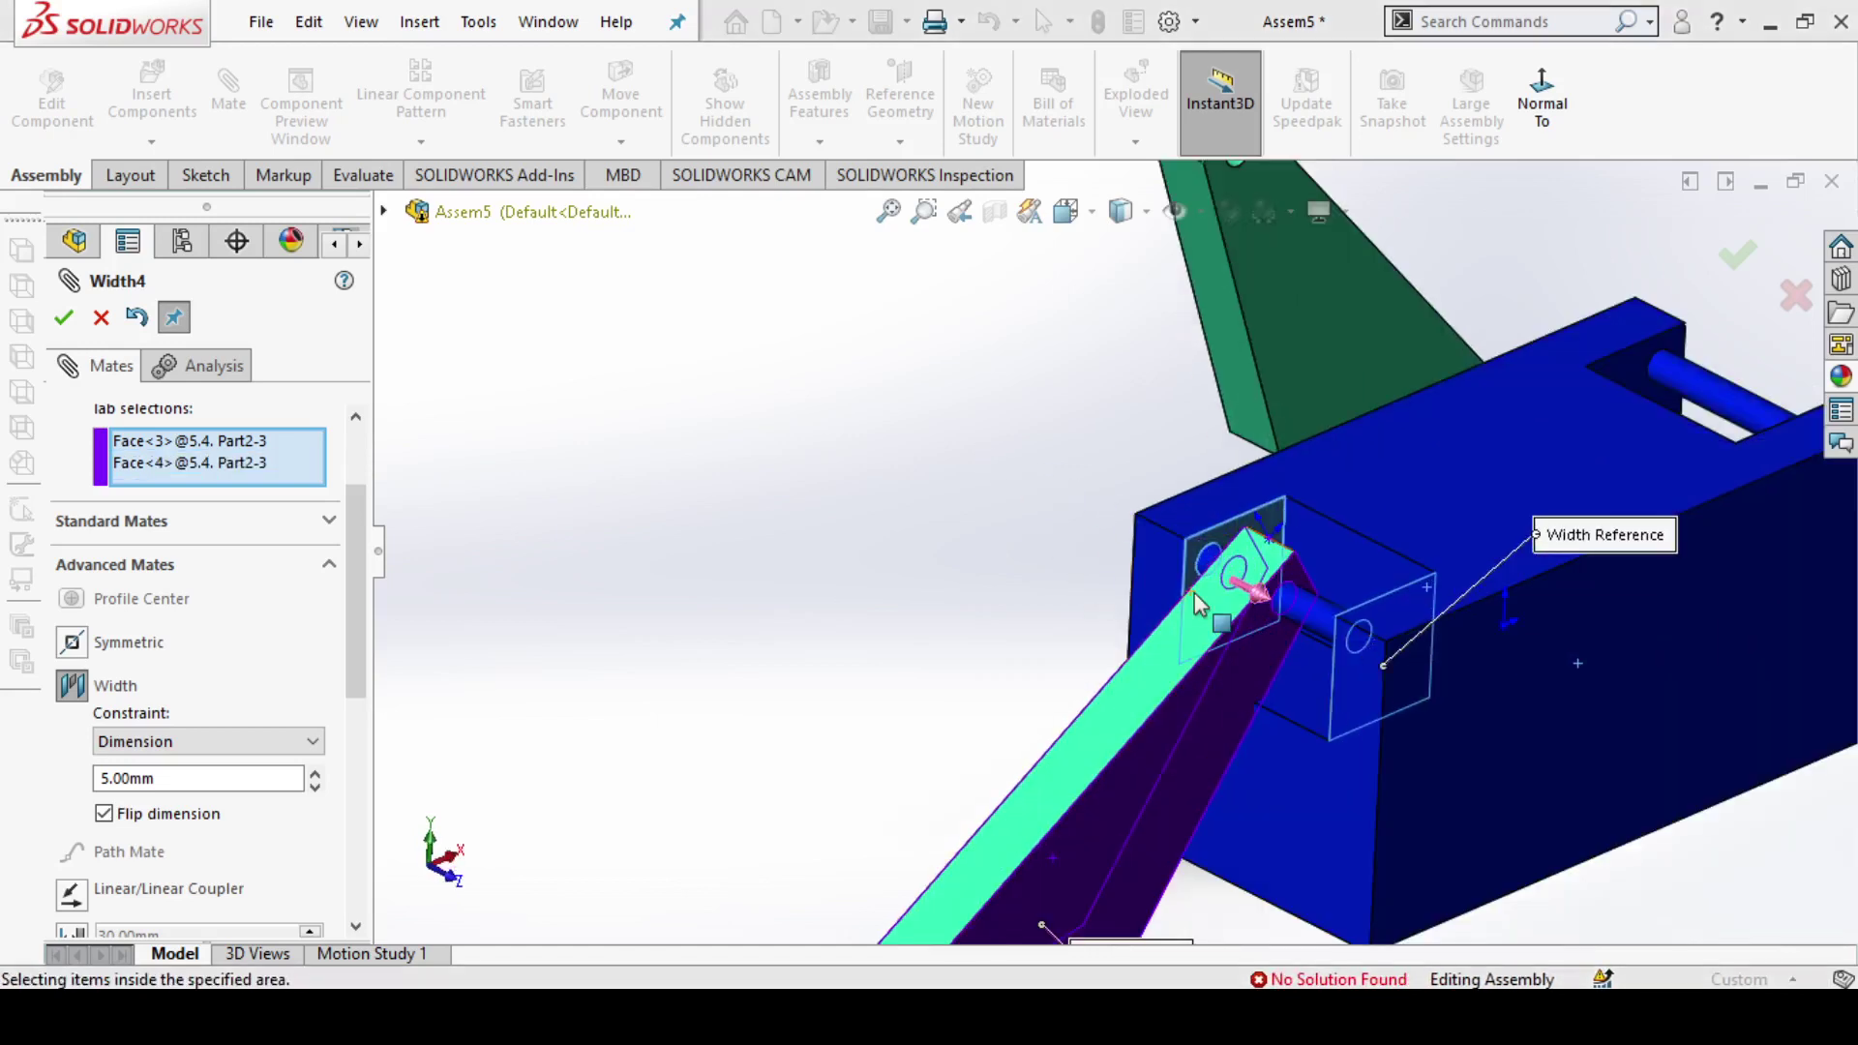
scroll(1193, 592, "up", 3)
scroll(1192, 593, "down", 1)
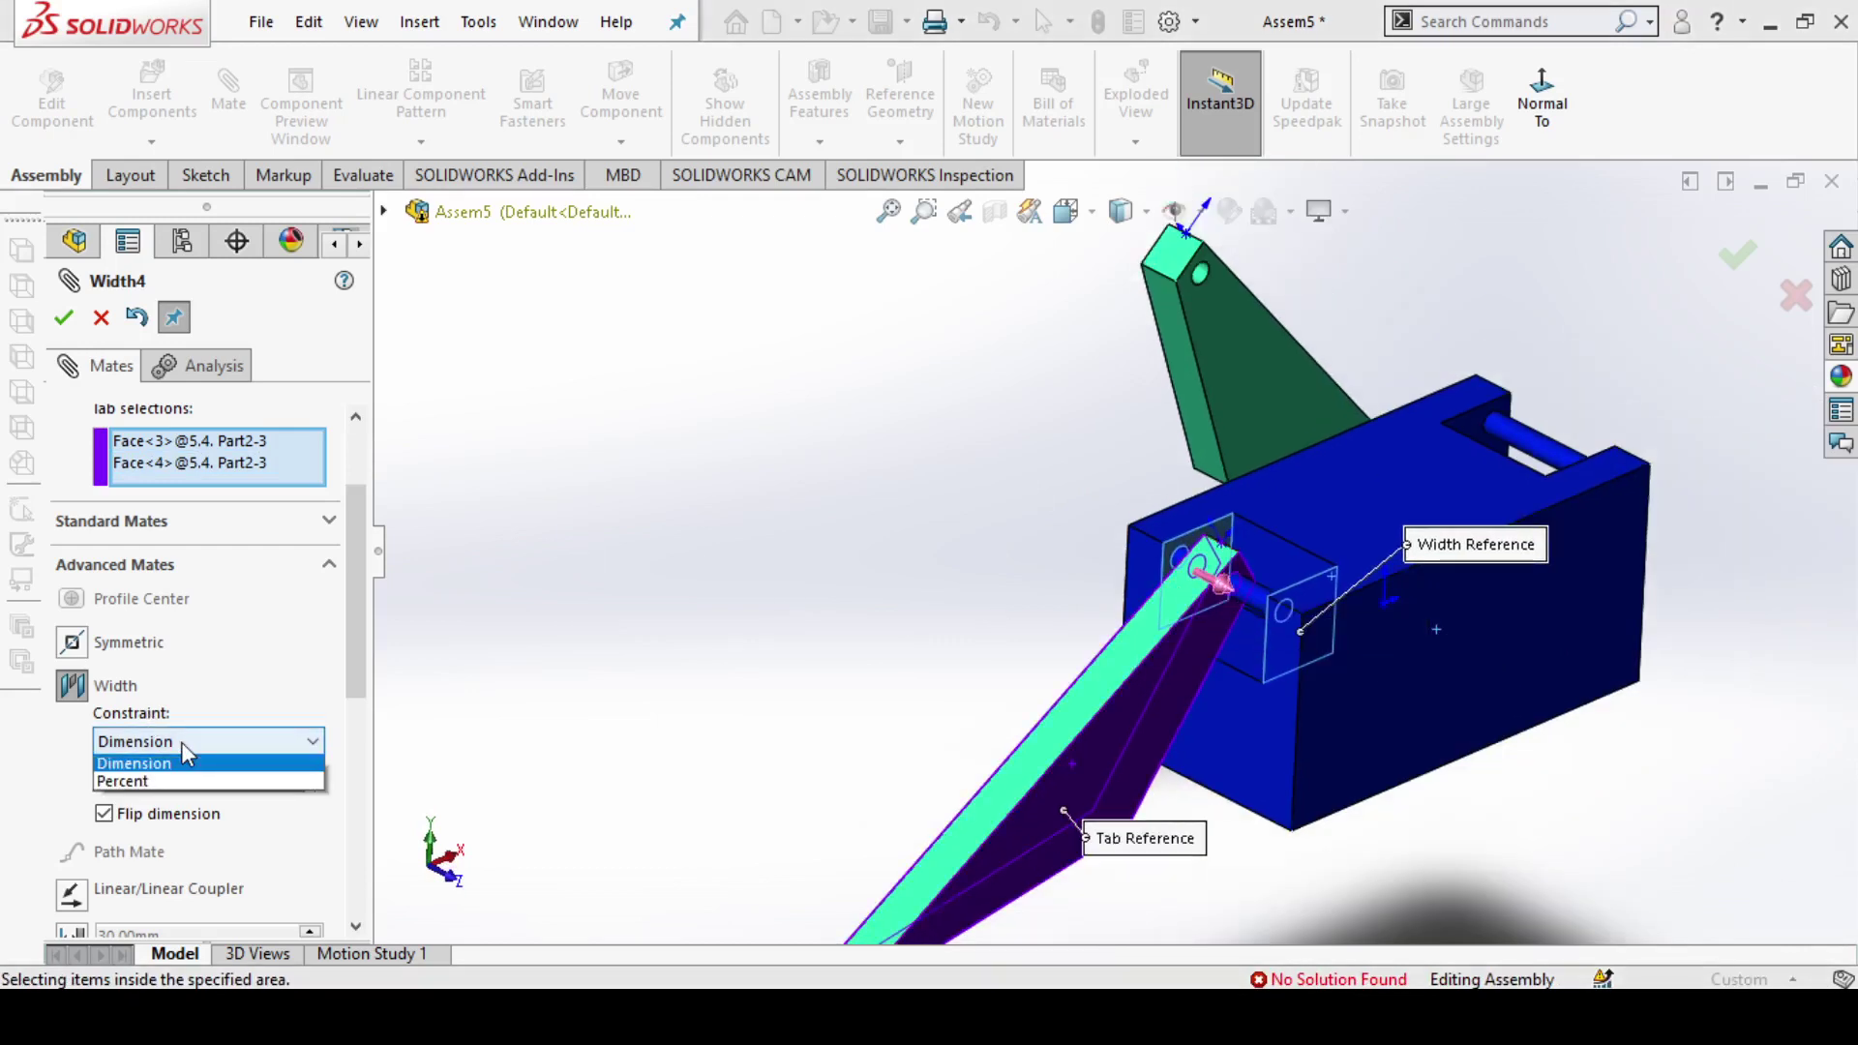
Step: Switch the Width4 constraint to Percent at 50%, testing the flip direction
left_click(221, 818)
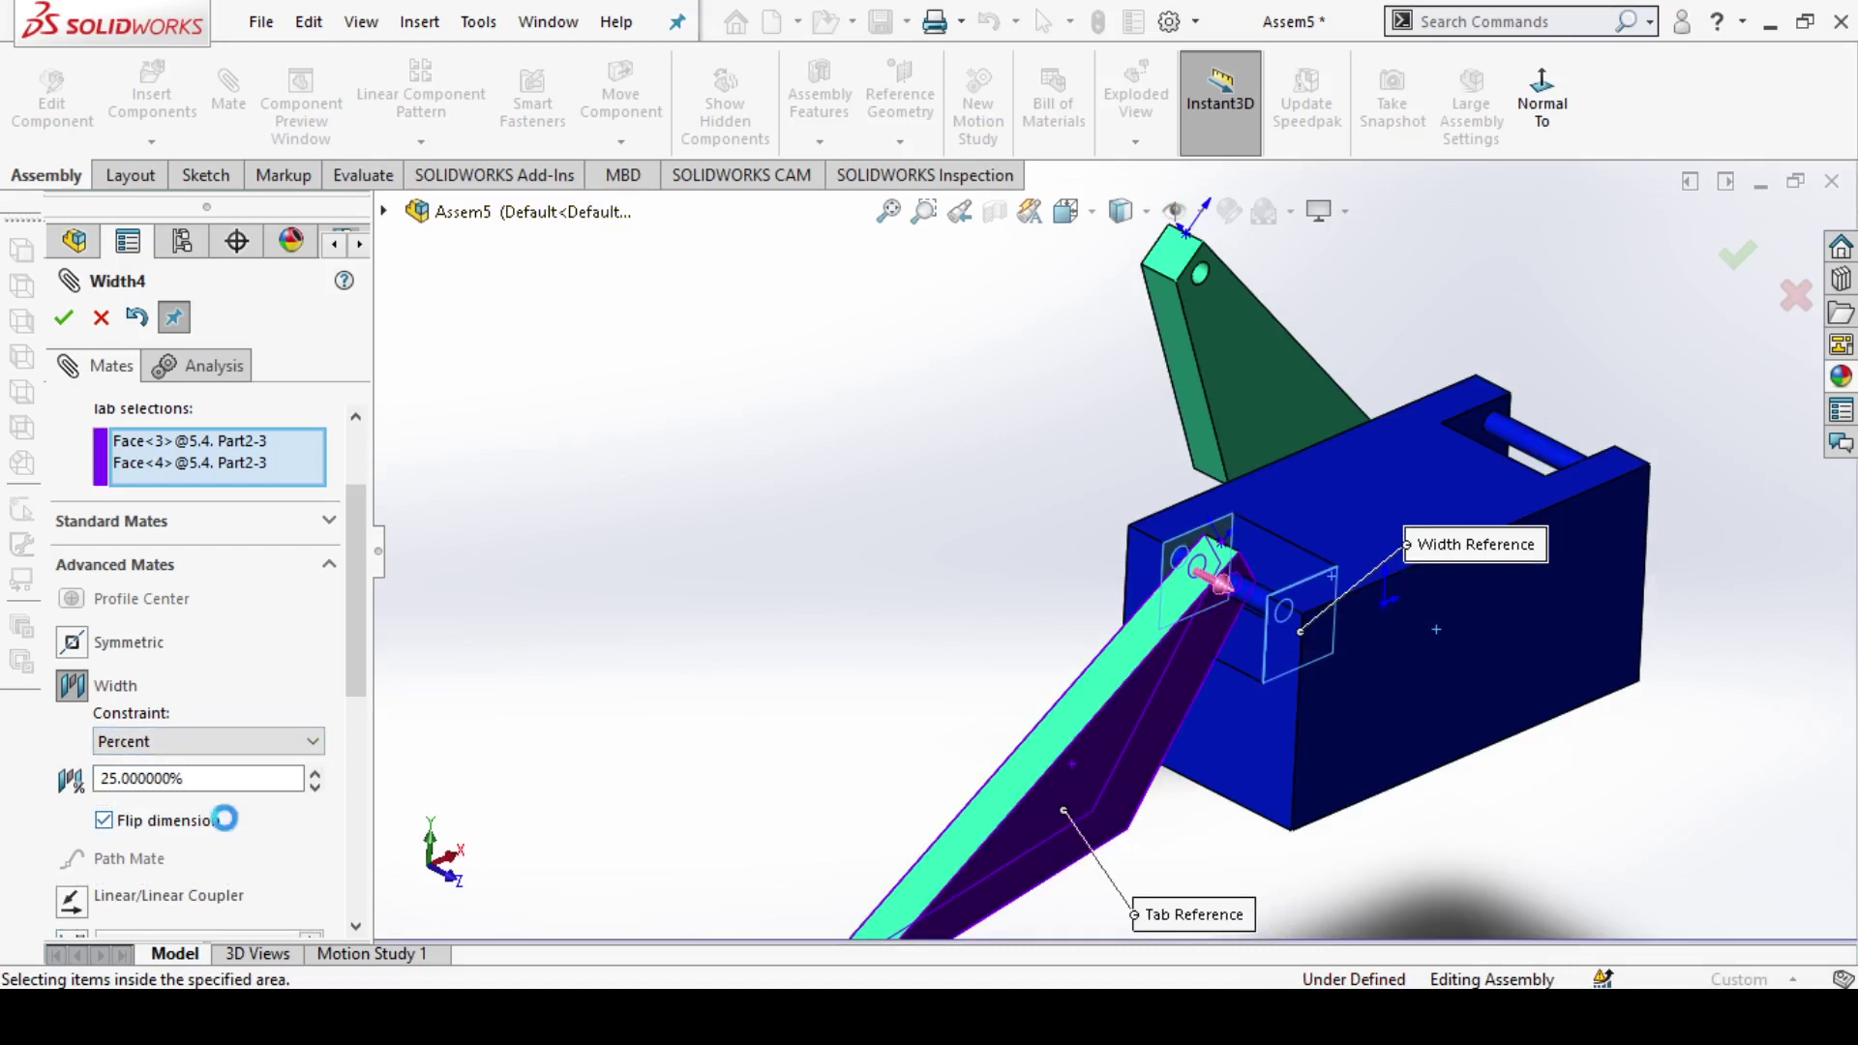
left_click(215, 779)
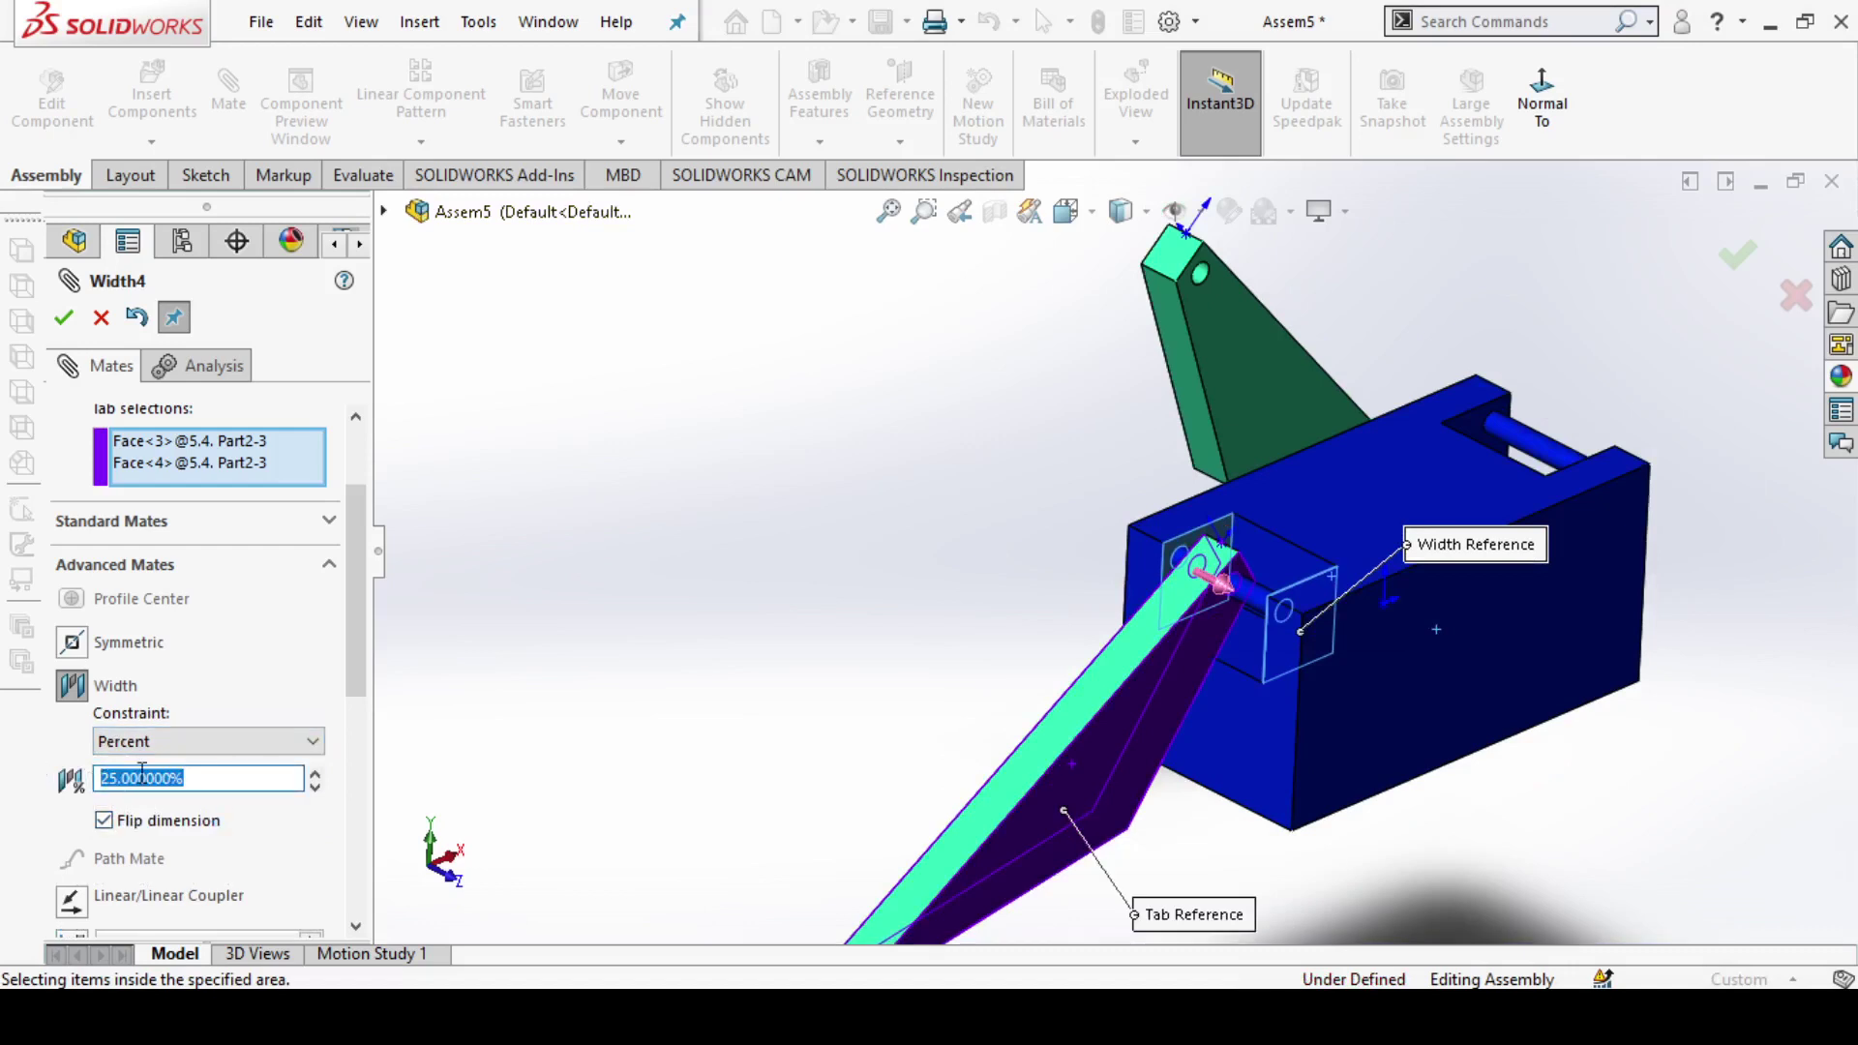
key("Return")
left_click(166, 822)
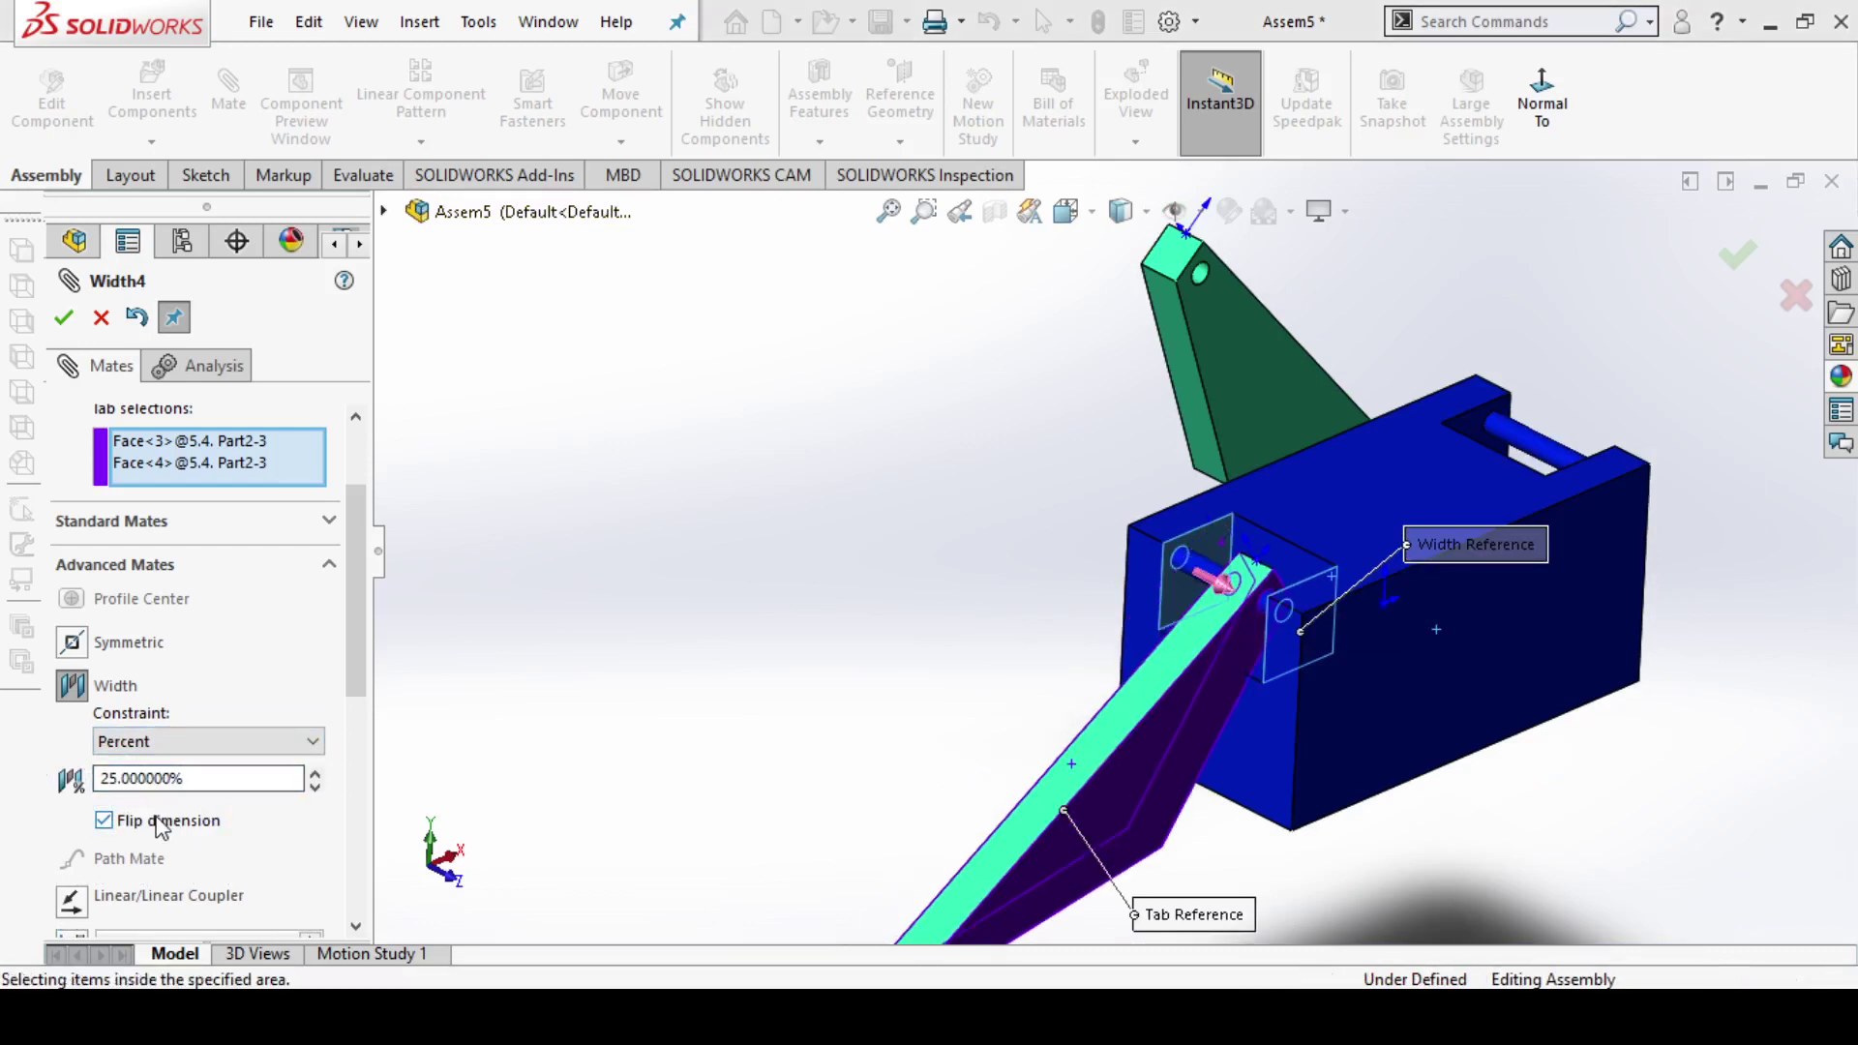
left_click(163, 822)
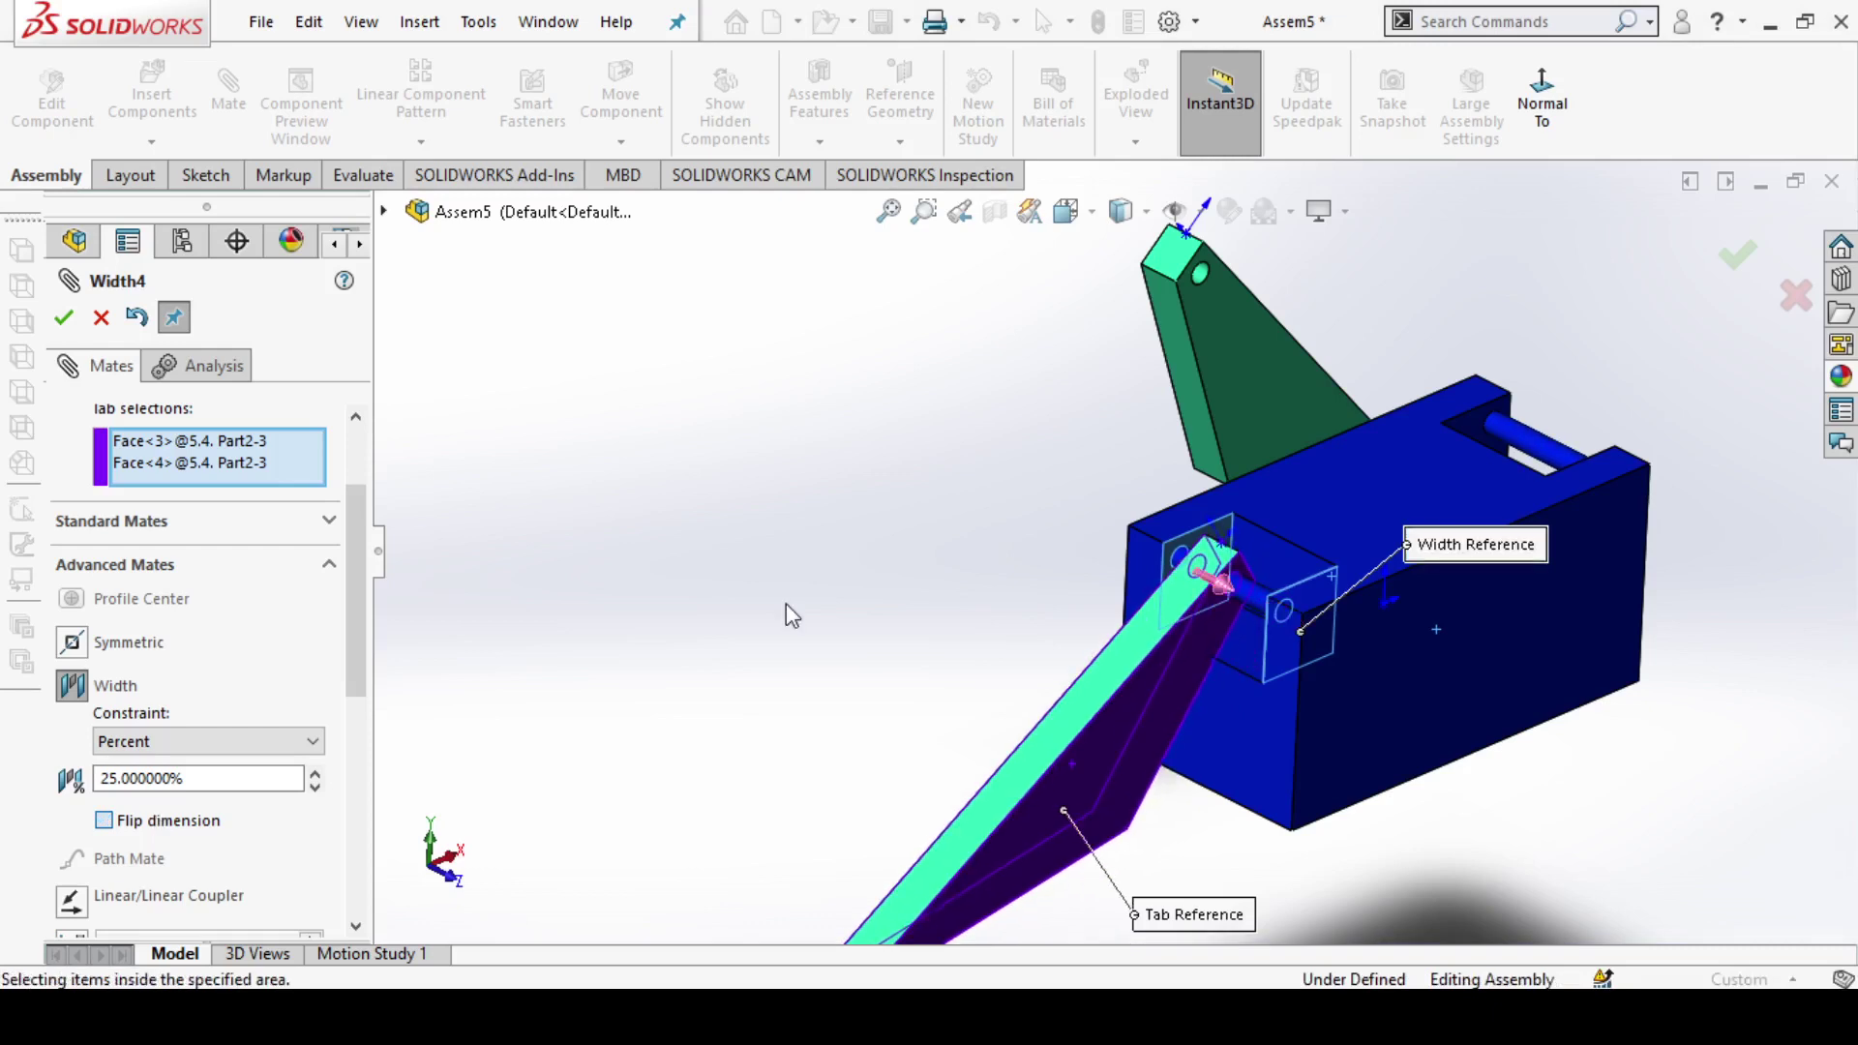
scroll(787, 602, "up", 2)
scroll(1239, 691, "down", 2)
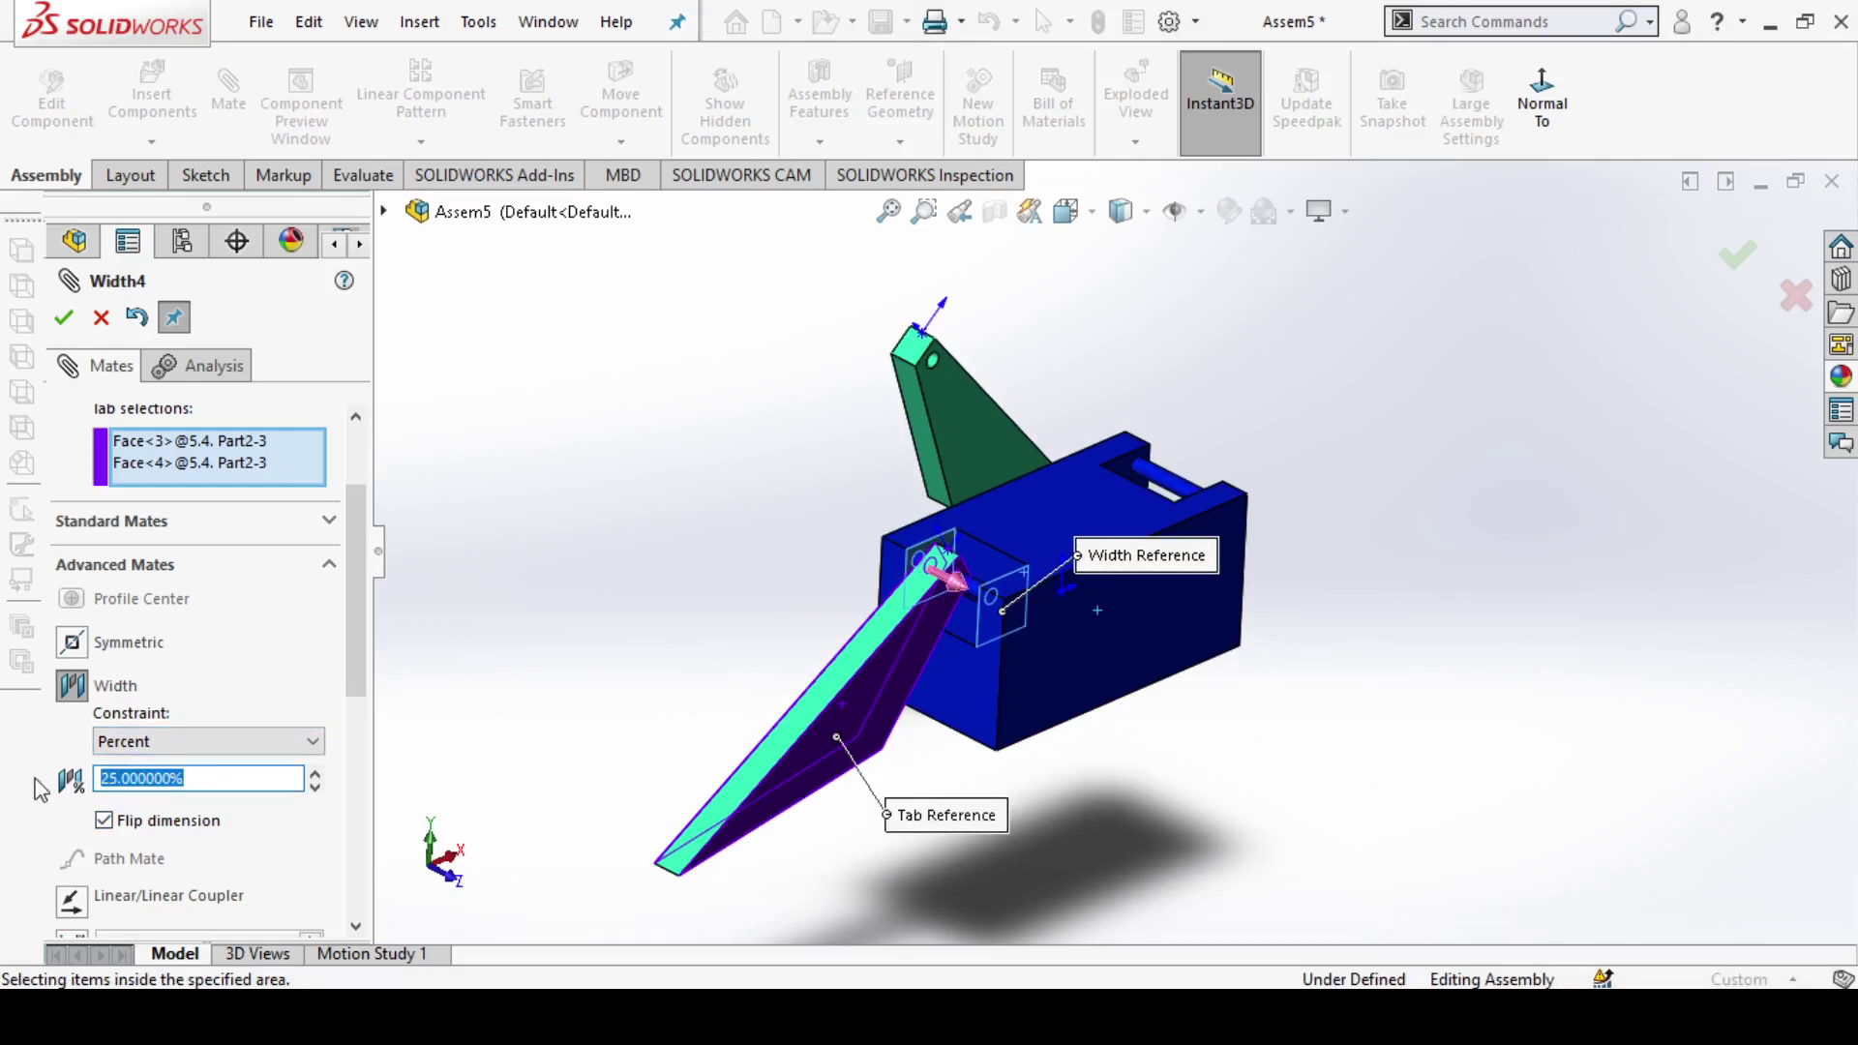
type("50")
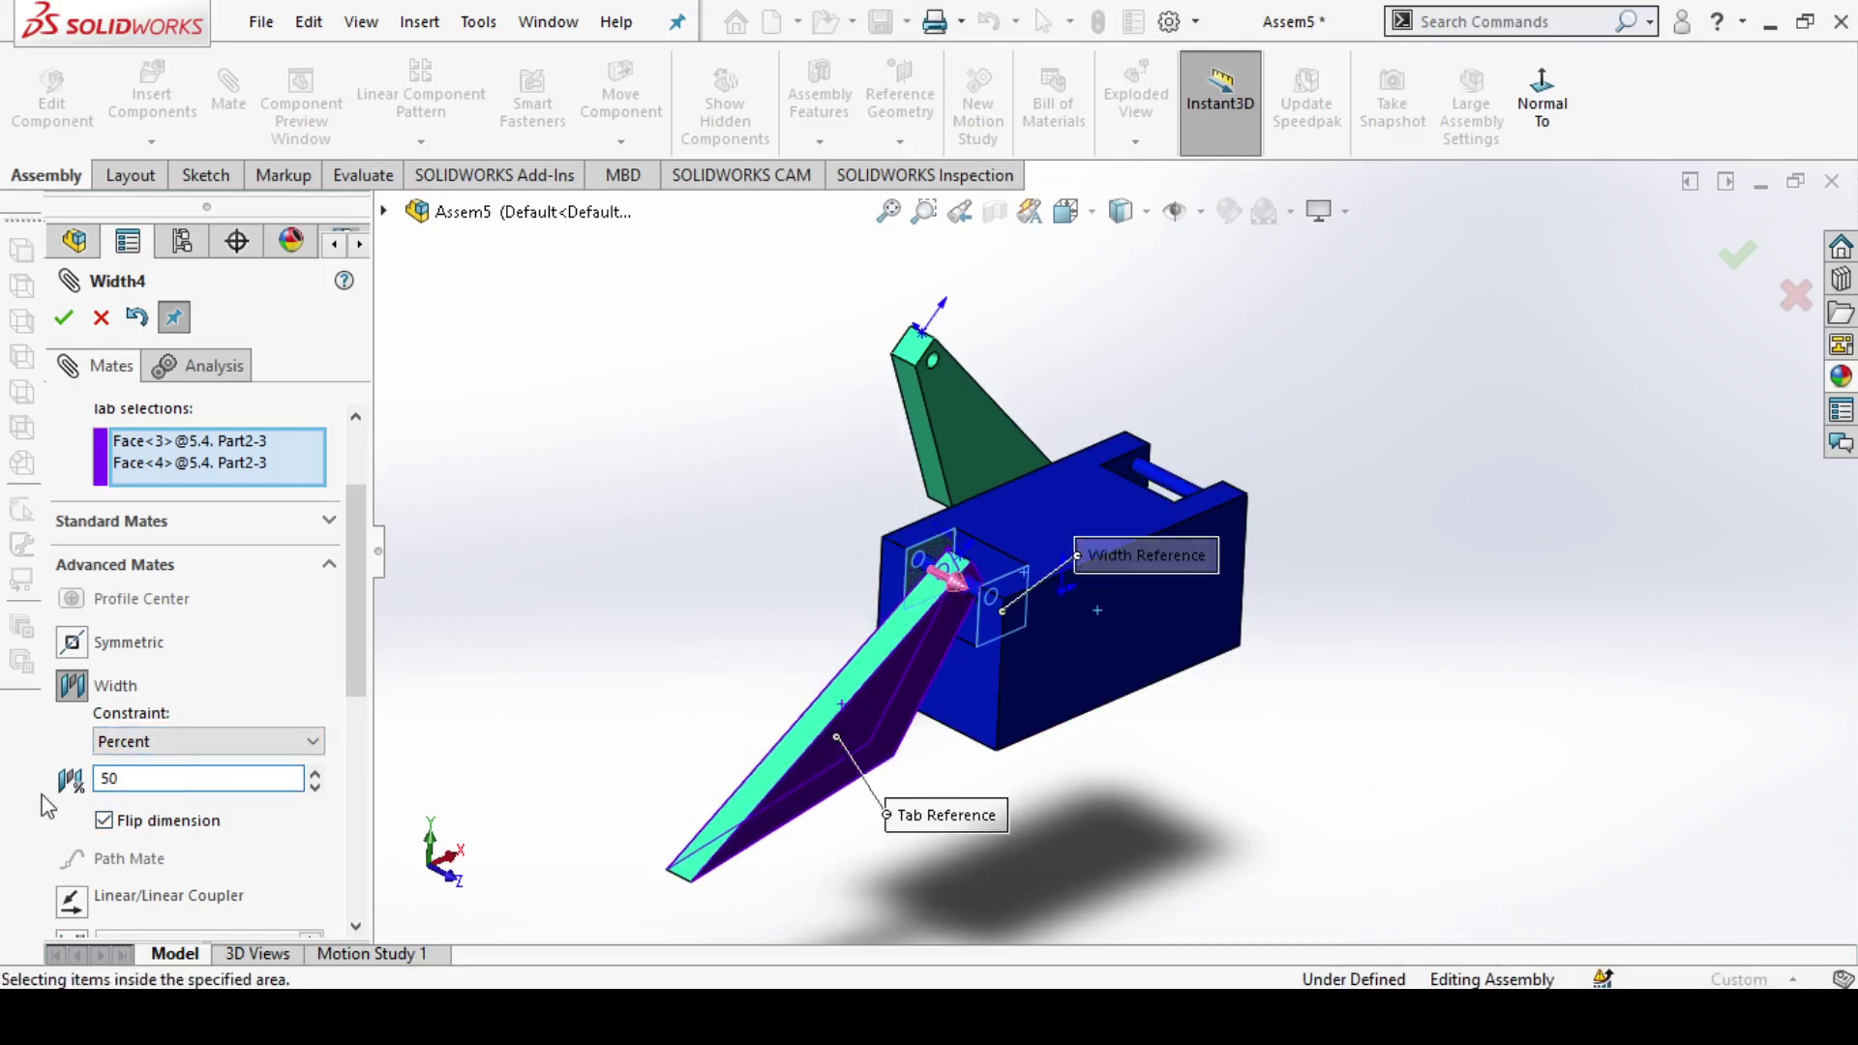
key("Return")
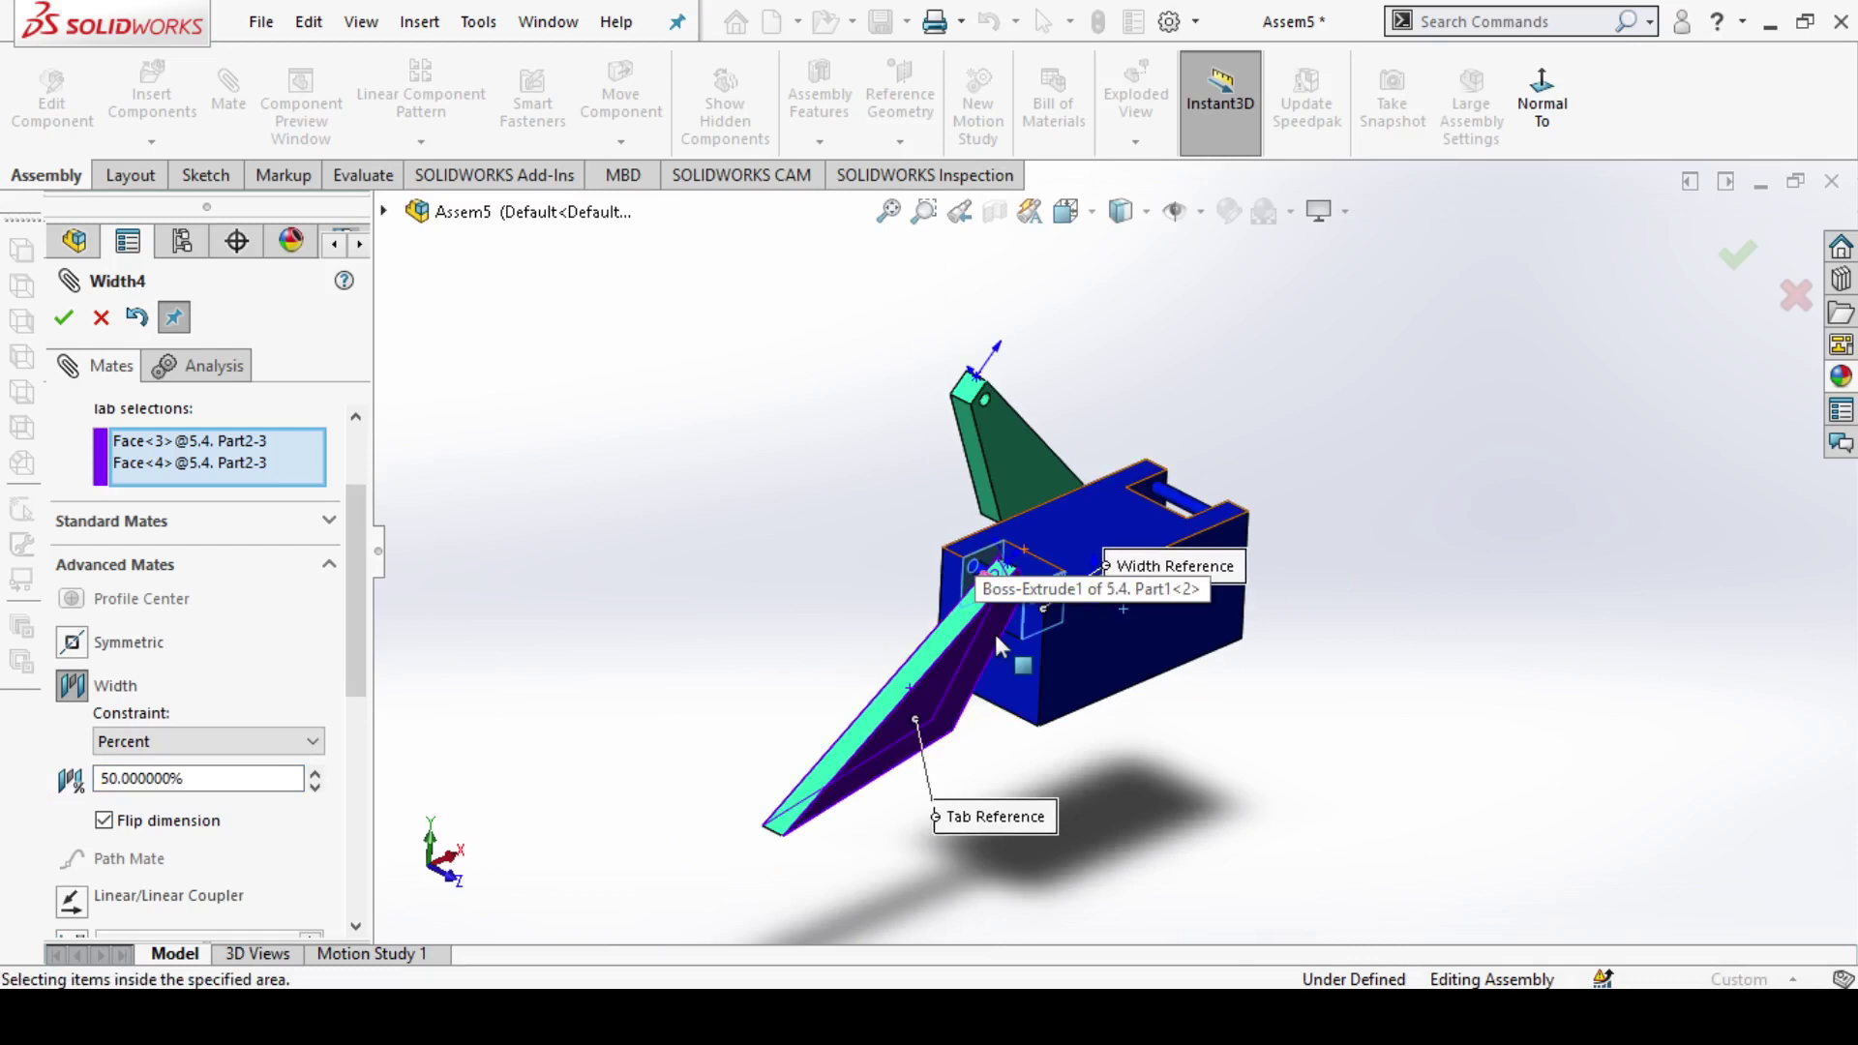
Step: Check the first arm's centred position and accept Width4, closing the Mate PropertyManager
middle_click_drag(995, 630, 824, 660)
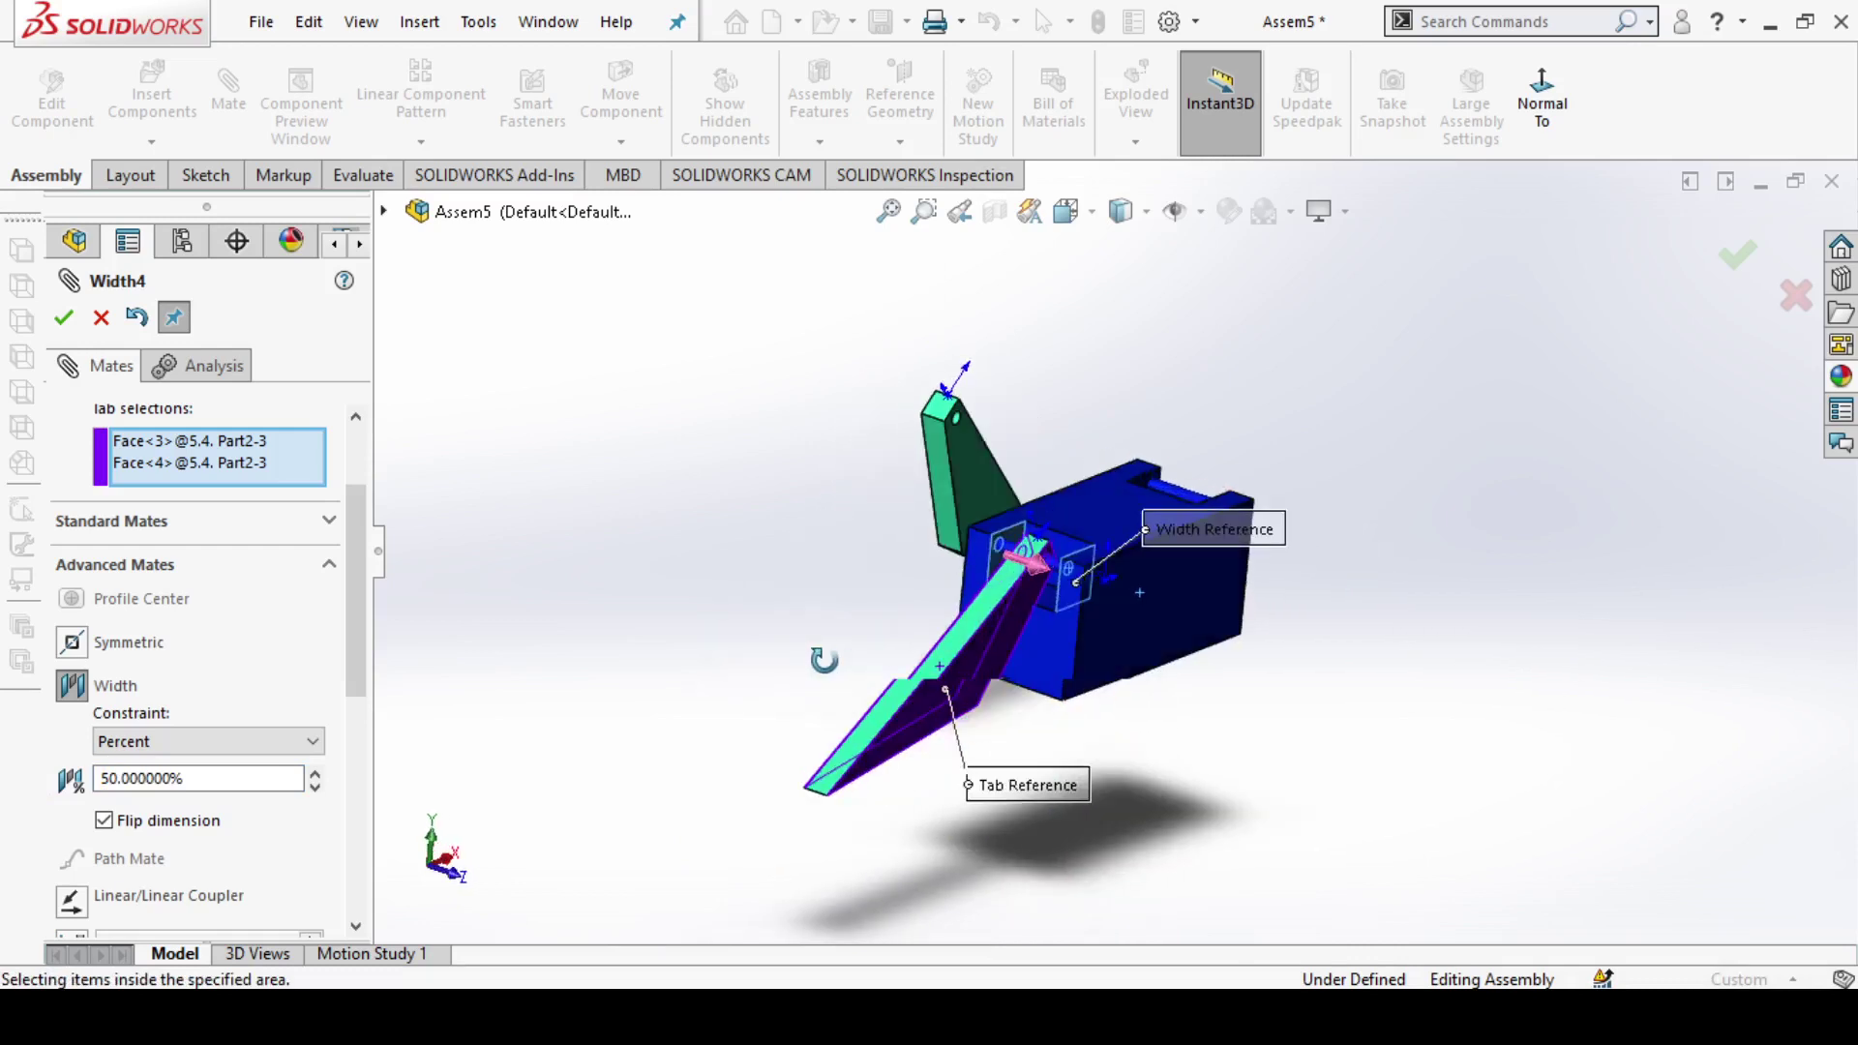
mouse_move(824, 660)
middle_mouse_down()
mouse_move(789, 829)
mouse_move(807, 831)
mouse_move(818, 783)
middle_mouse_up()
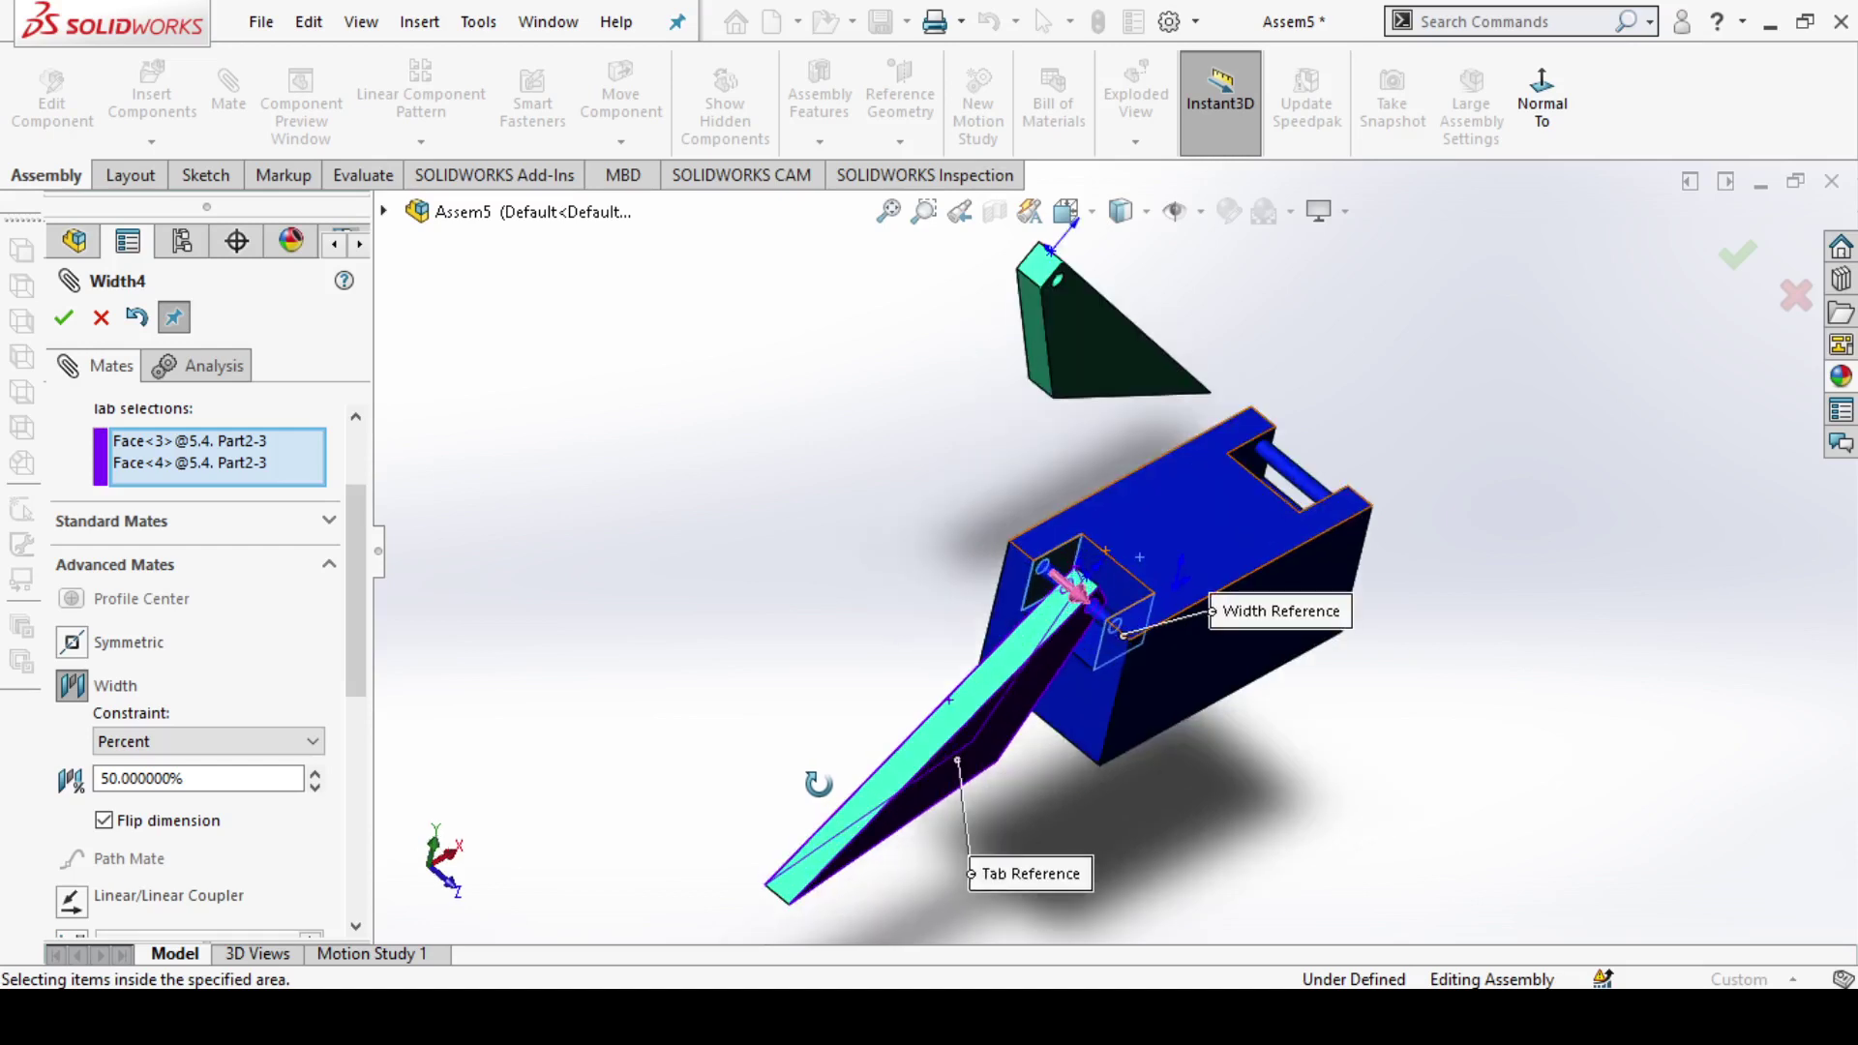
scroll(741, 833, "down", 2)
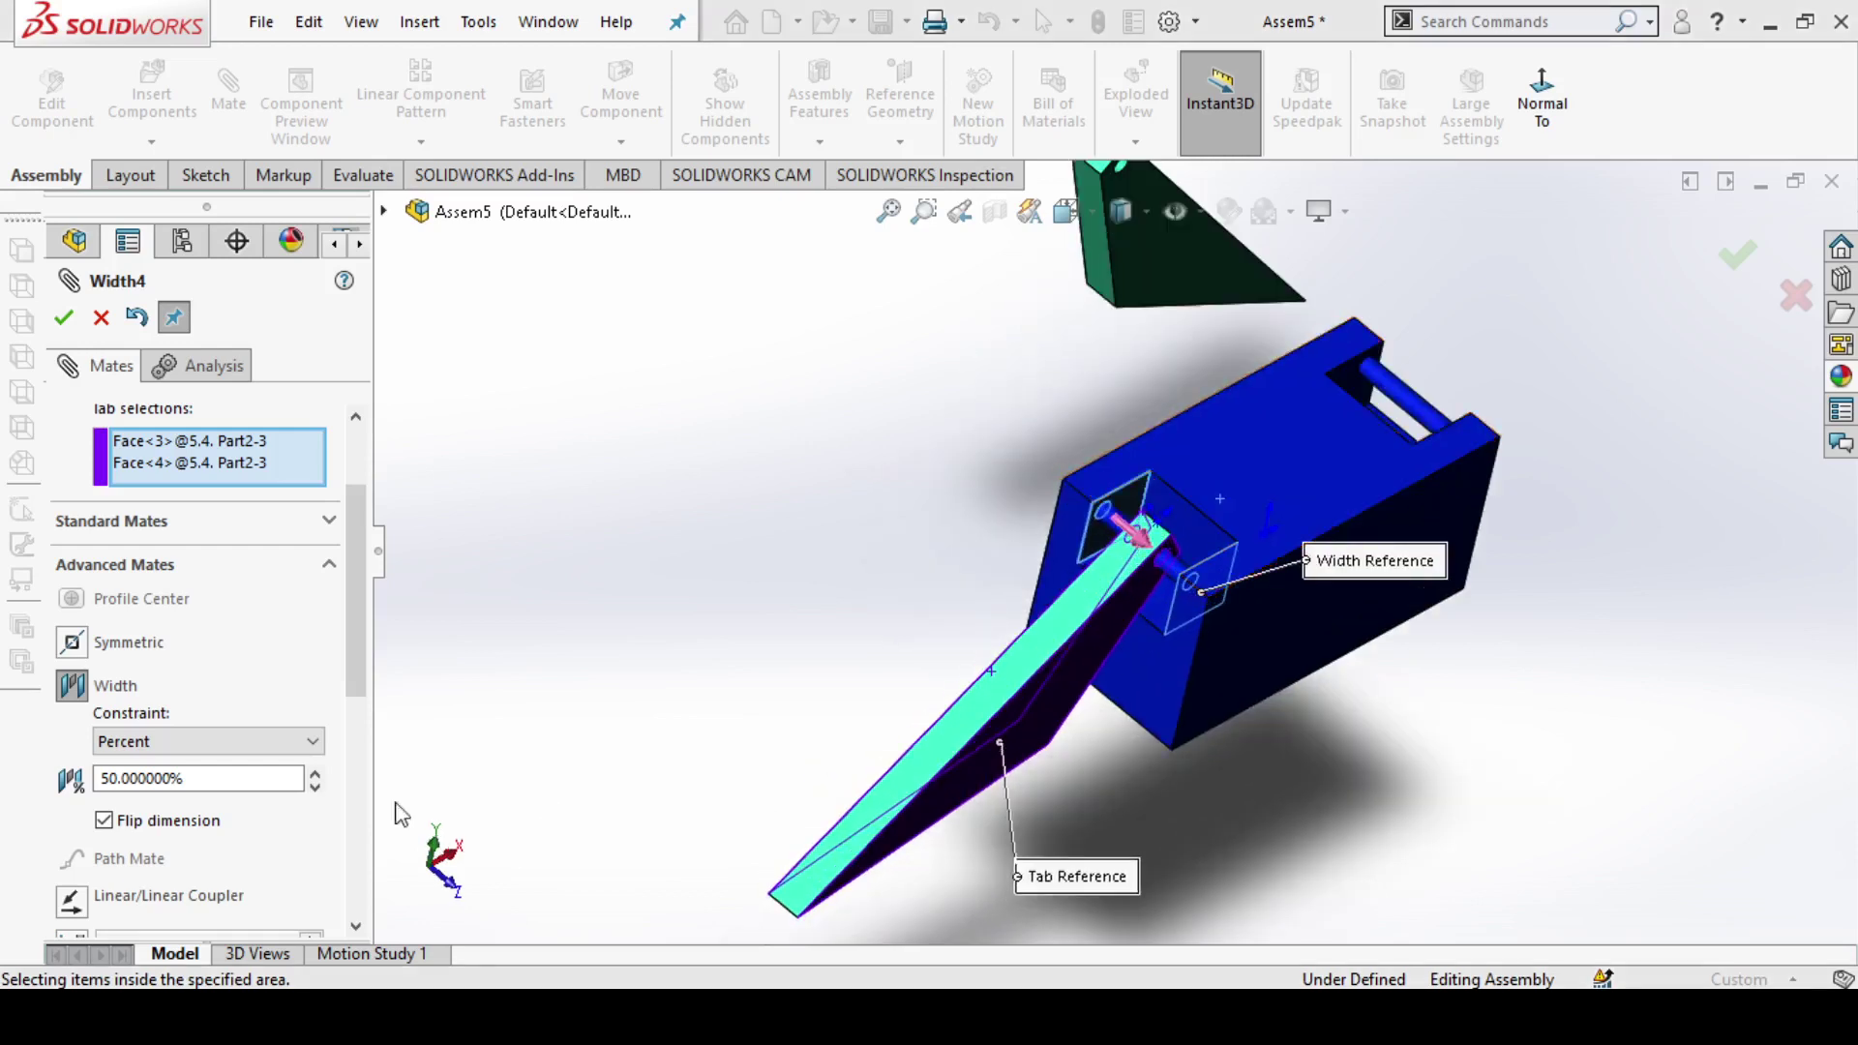
left_click(64, 318)
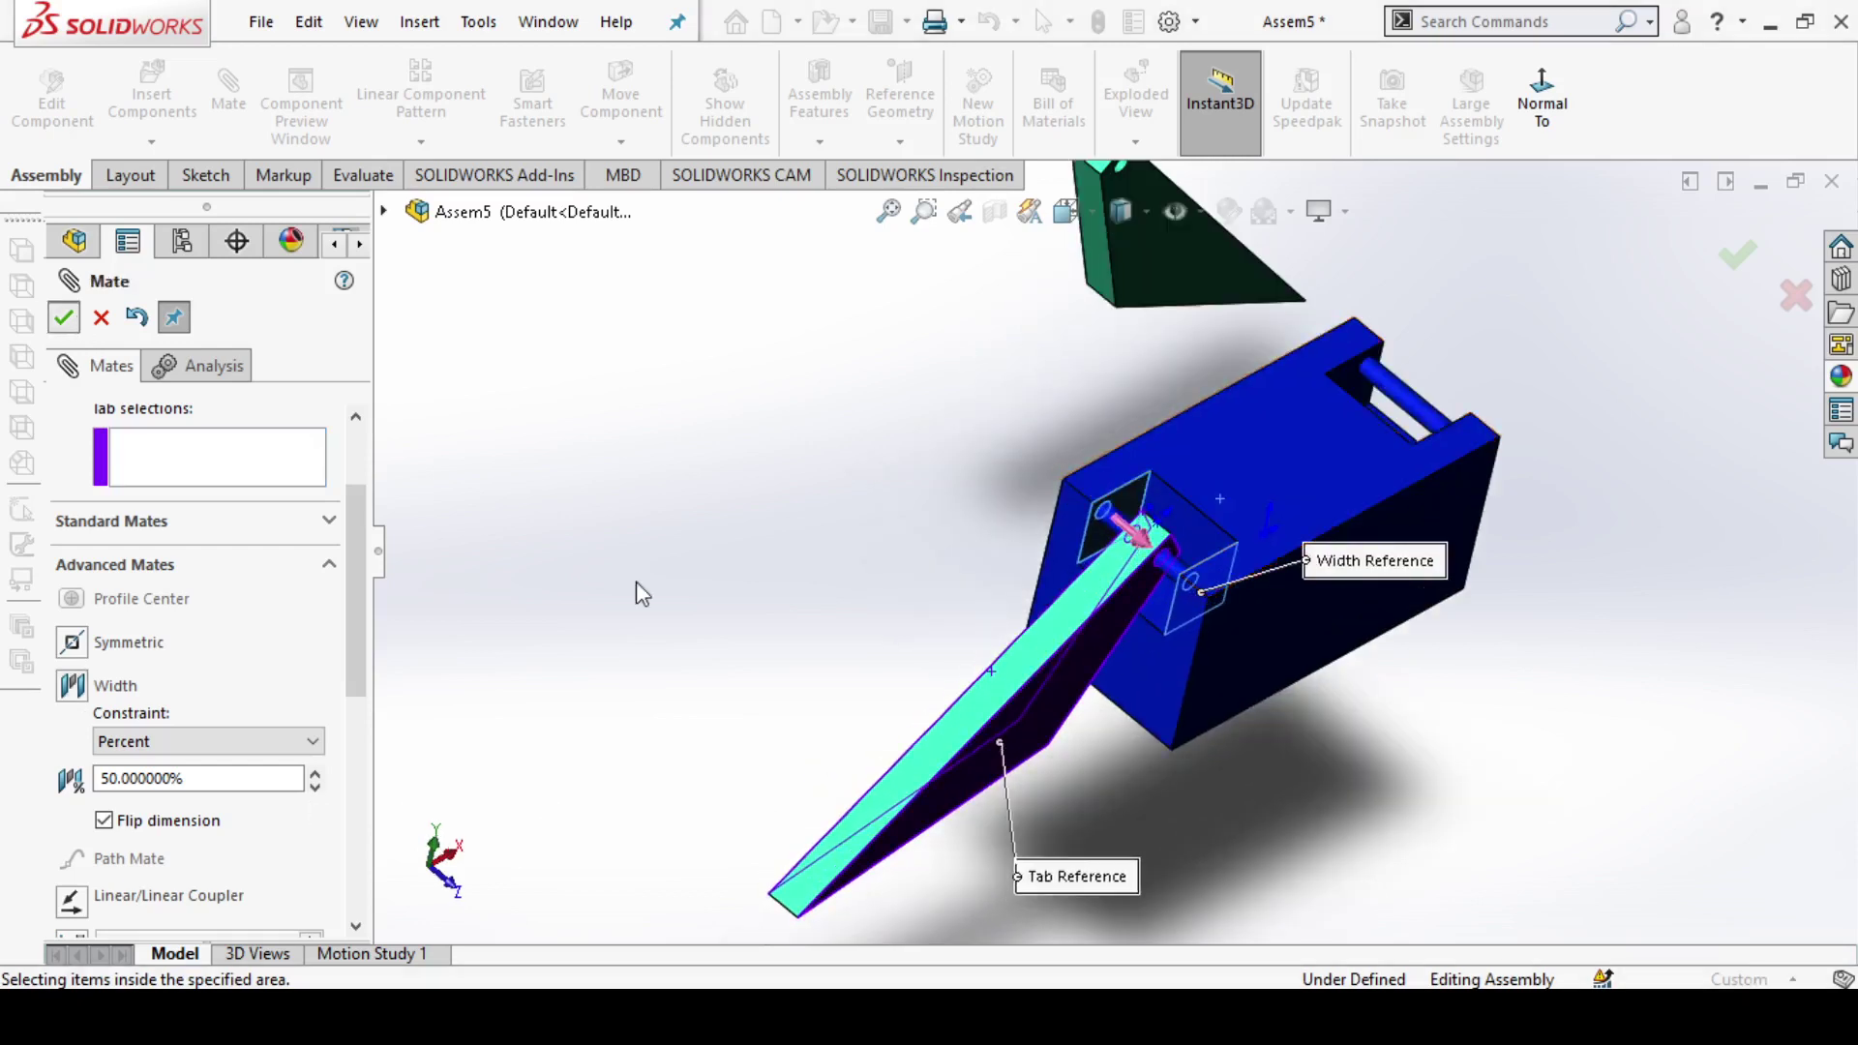
left_click(64, 317)
scroll(1148, 799, "up", 2)
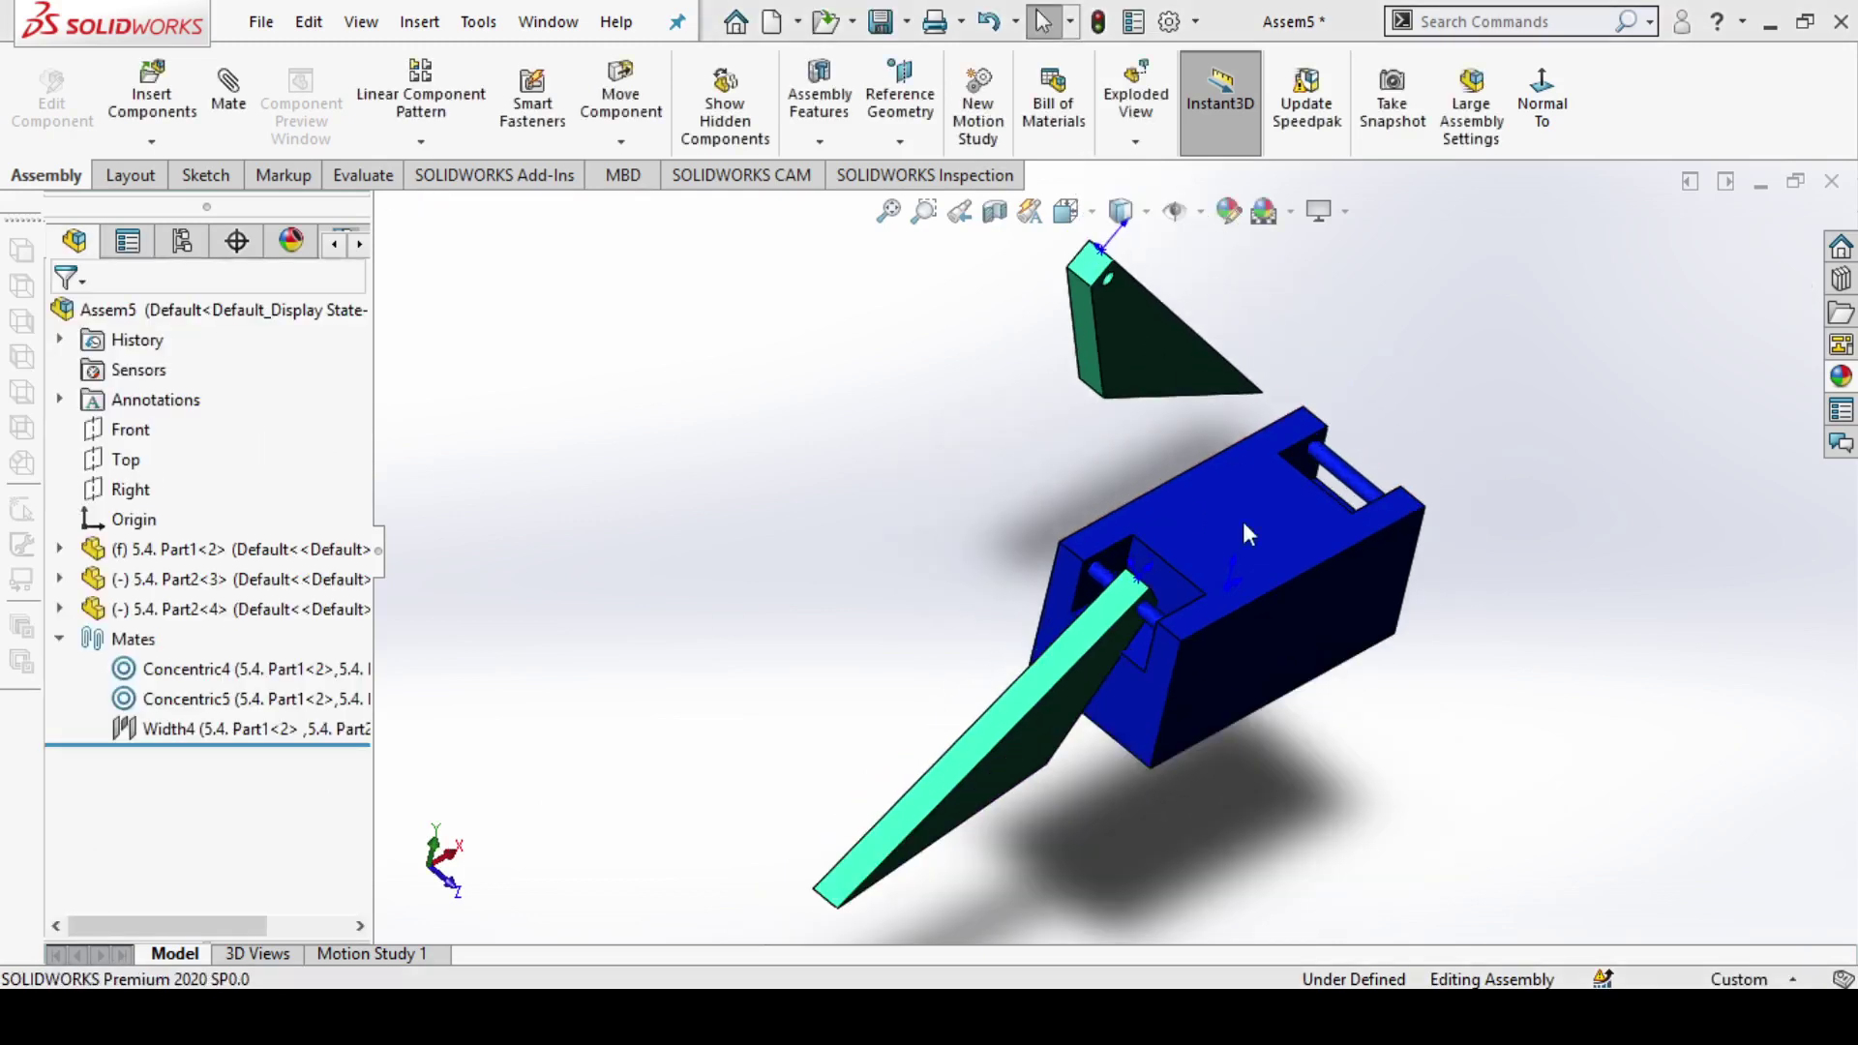
middle_click_drag(1419, 651, 1361, 620)
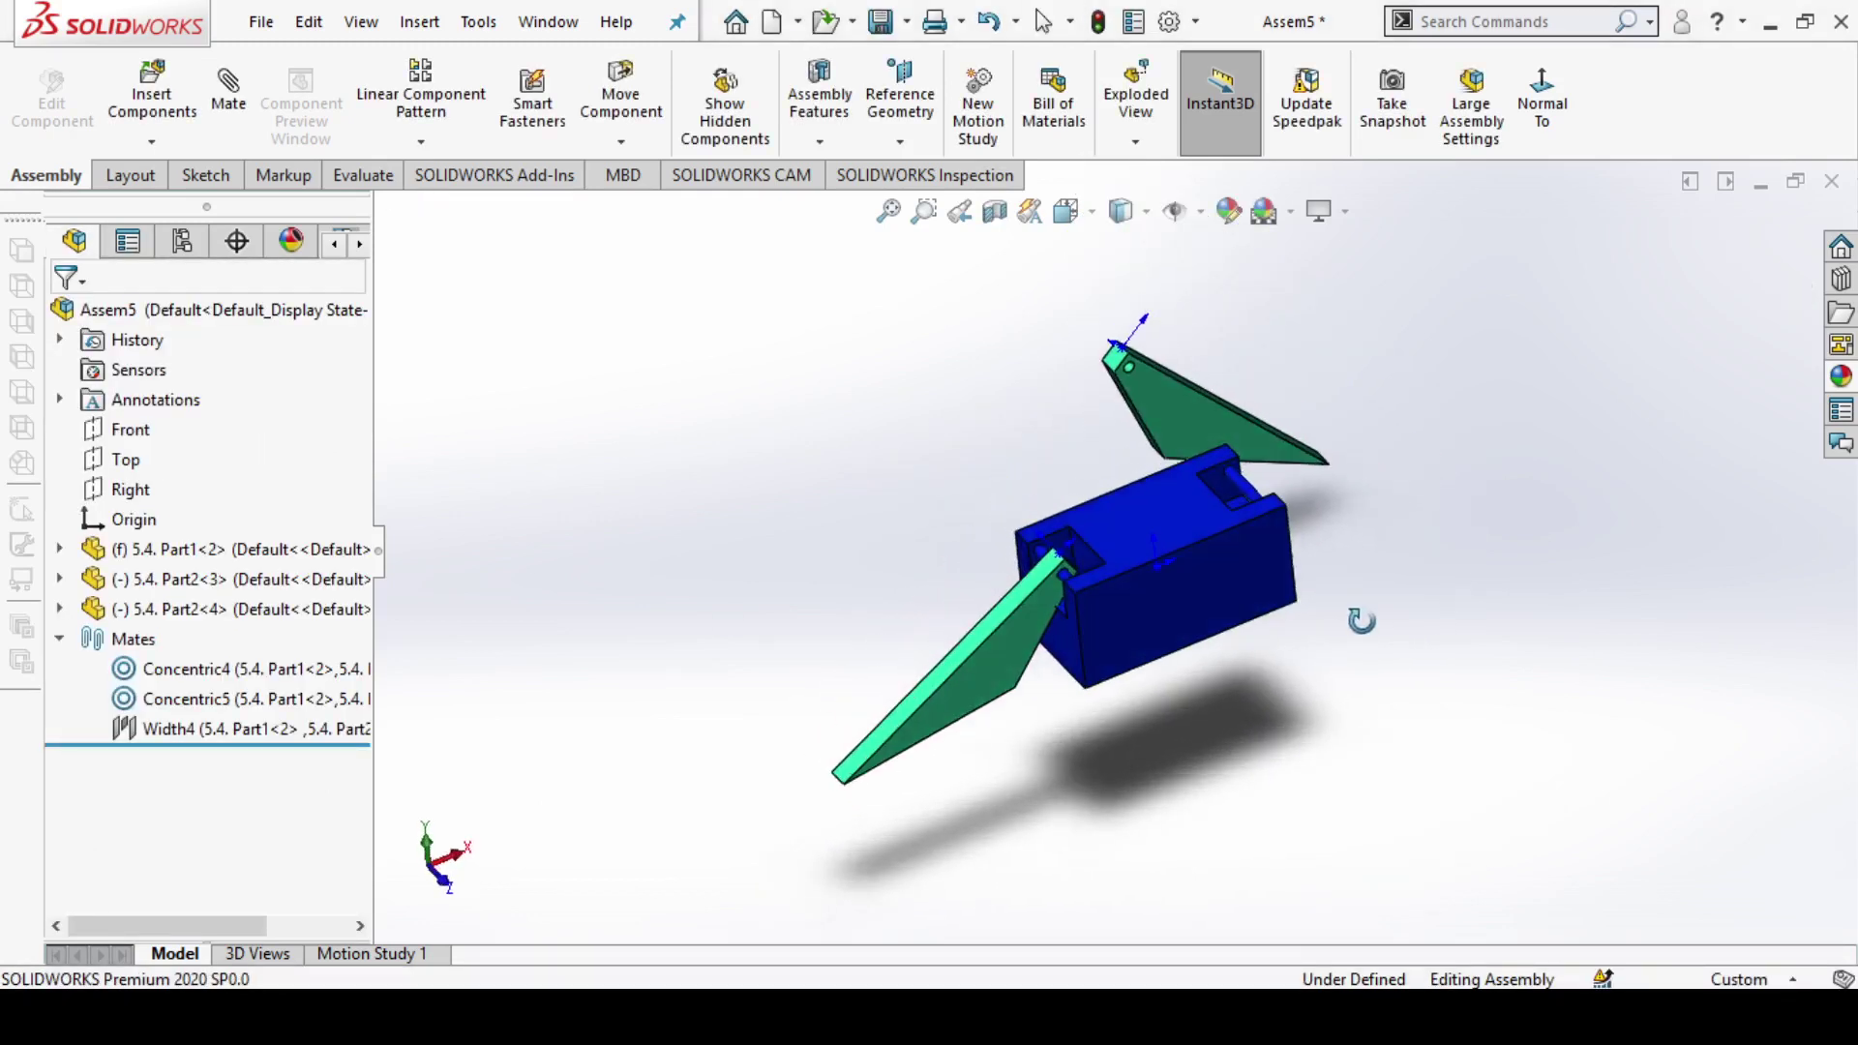
scroll(1273, 443, "down", 3)
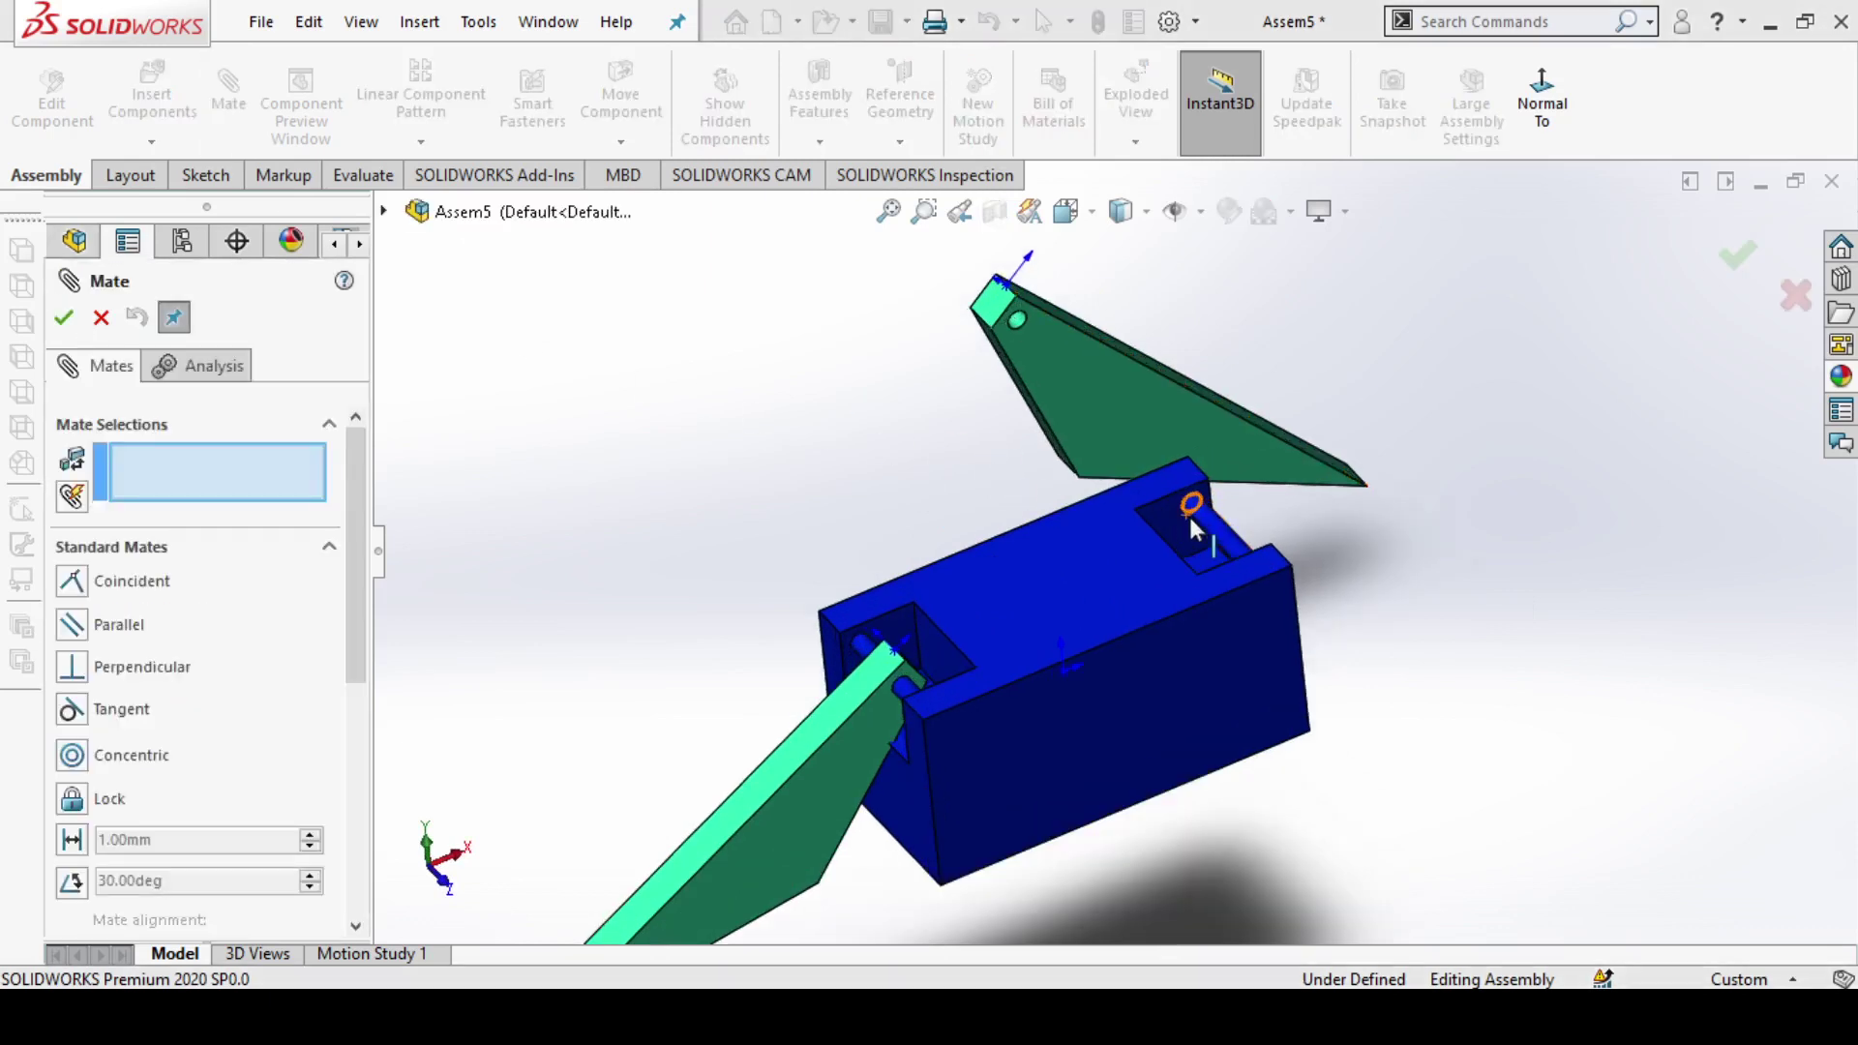
Step: Start an advanced Width mate using both inner walls of the second slot as width selections
scroll(1186, 496, "down", 2)
left_click(1171, 521)
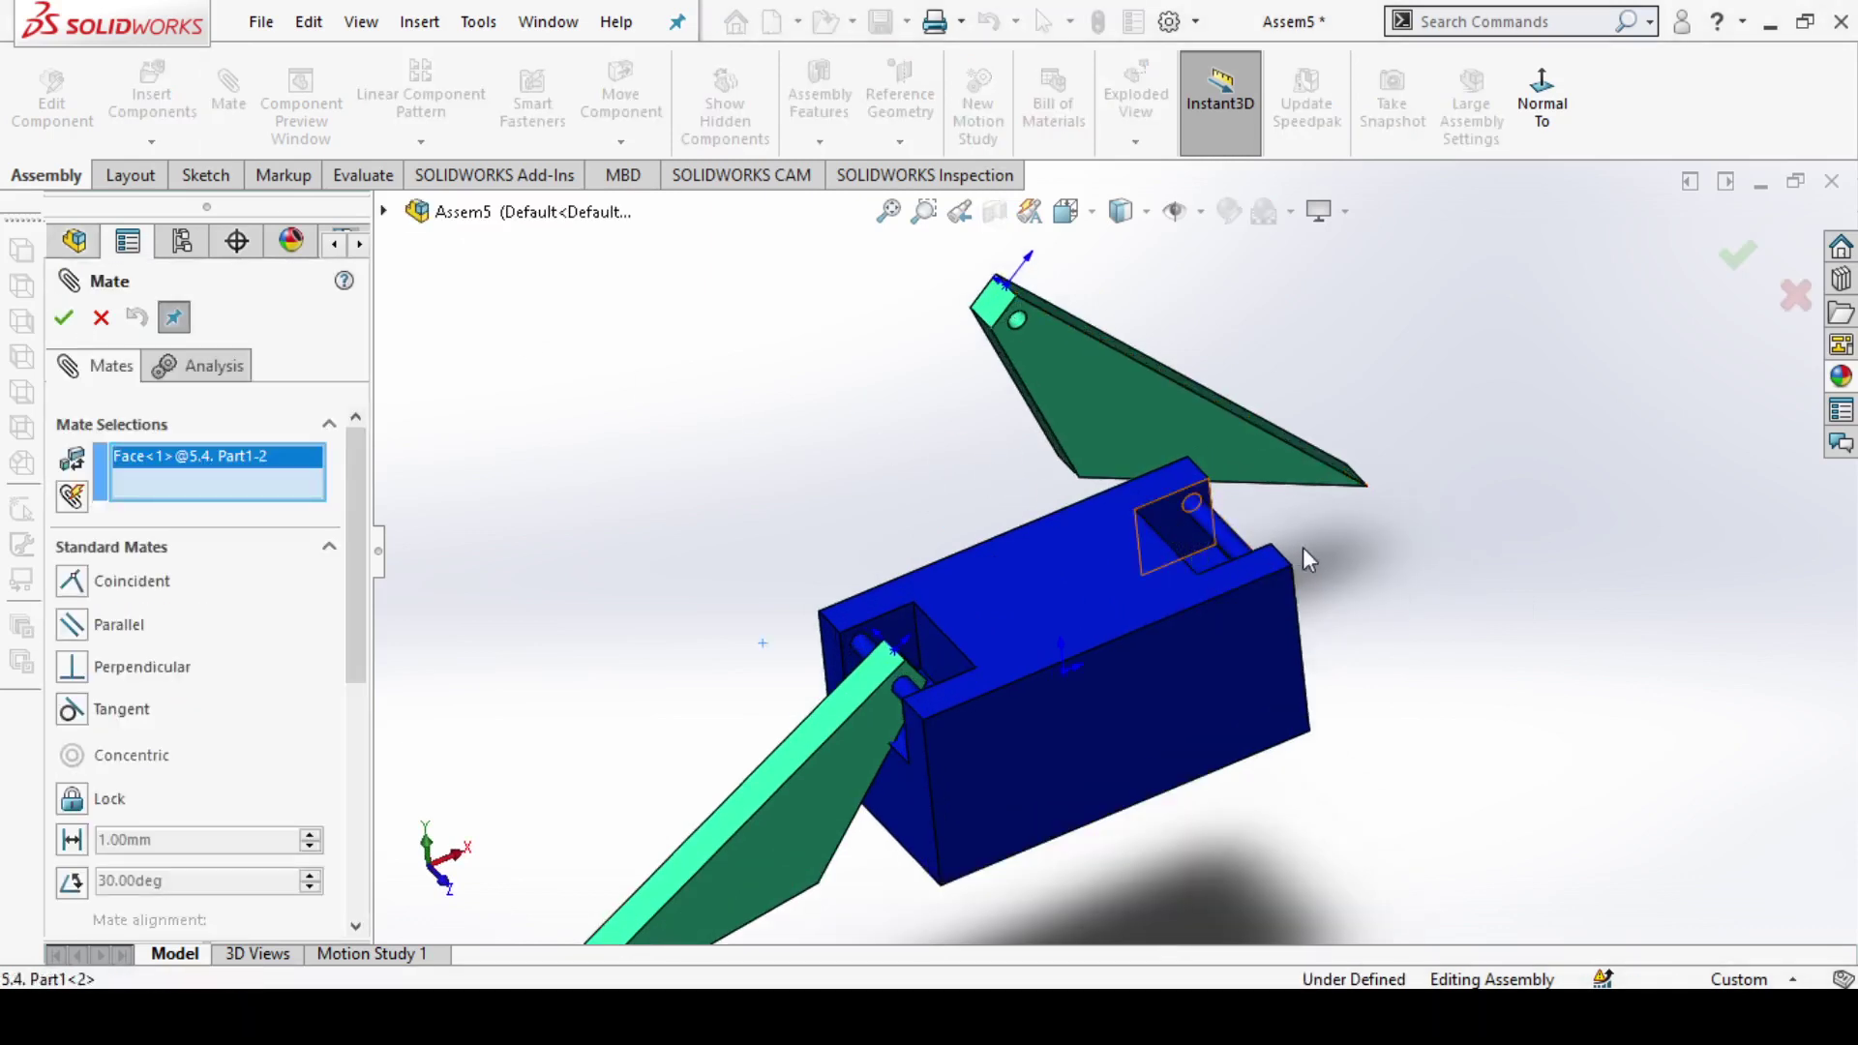
scroll(1122, 559, "up", 1)
left_click(232, 548)
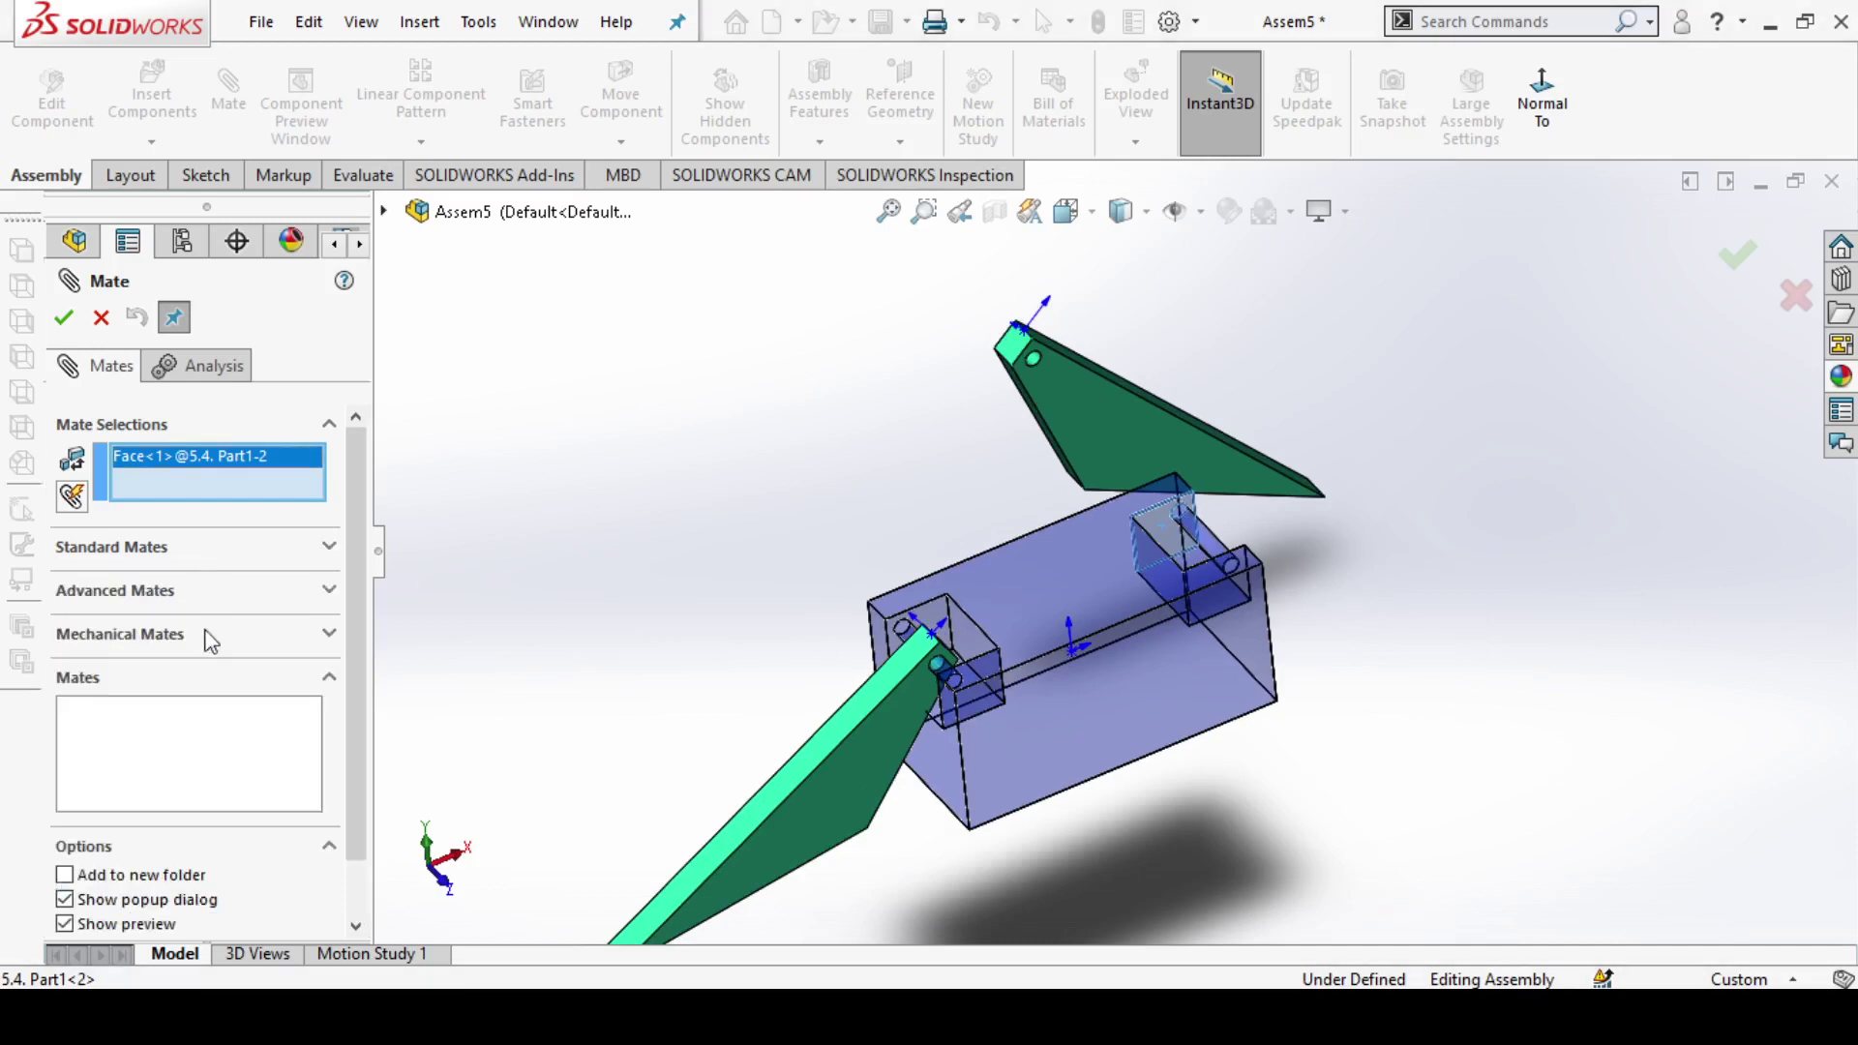
left_click(145, 593)
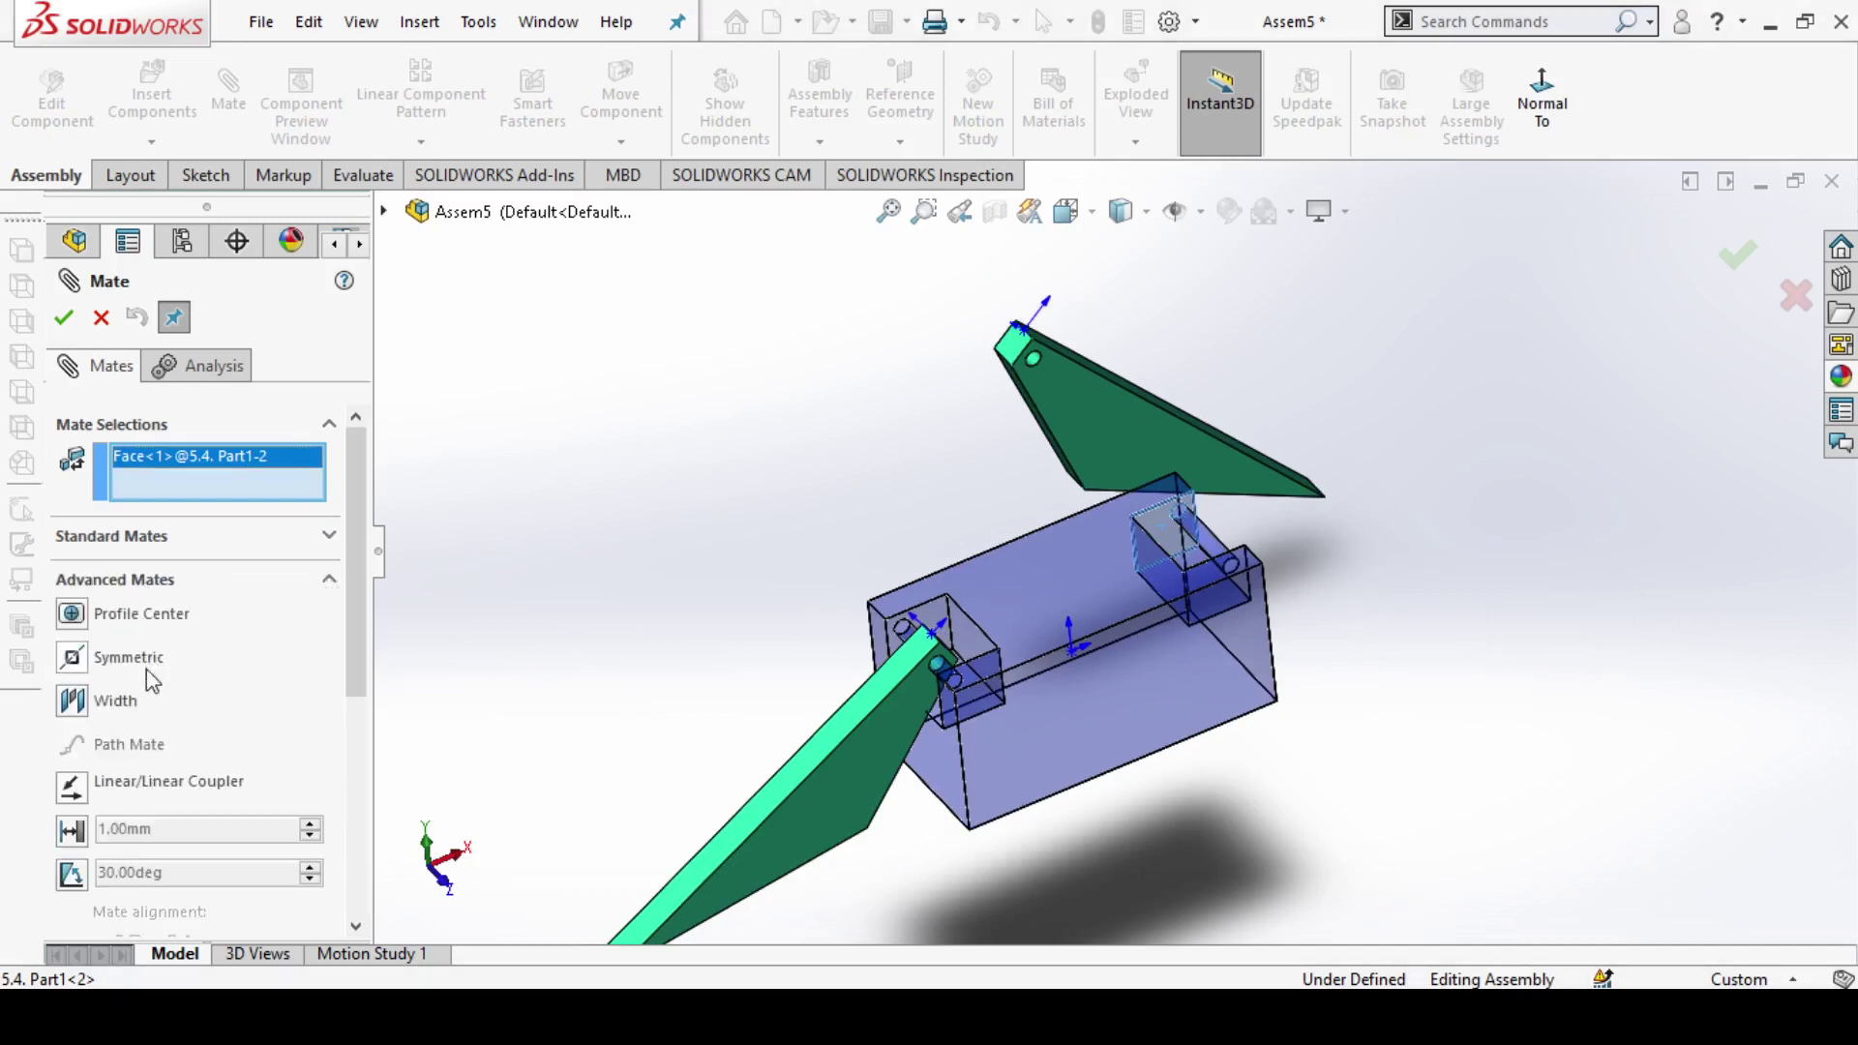
left_click(81, 711)
mouse_move(1077, 712)
middle_mouse_down()
mouse_move(1153, 624)
mouse_move(1013, 751)
mouse_move(946, 904)
mouse_move(967, 945)
mouse_move(1186, 824)
middle_mouse_up()
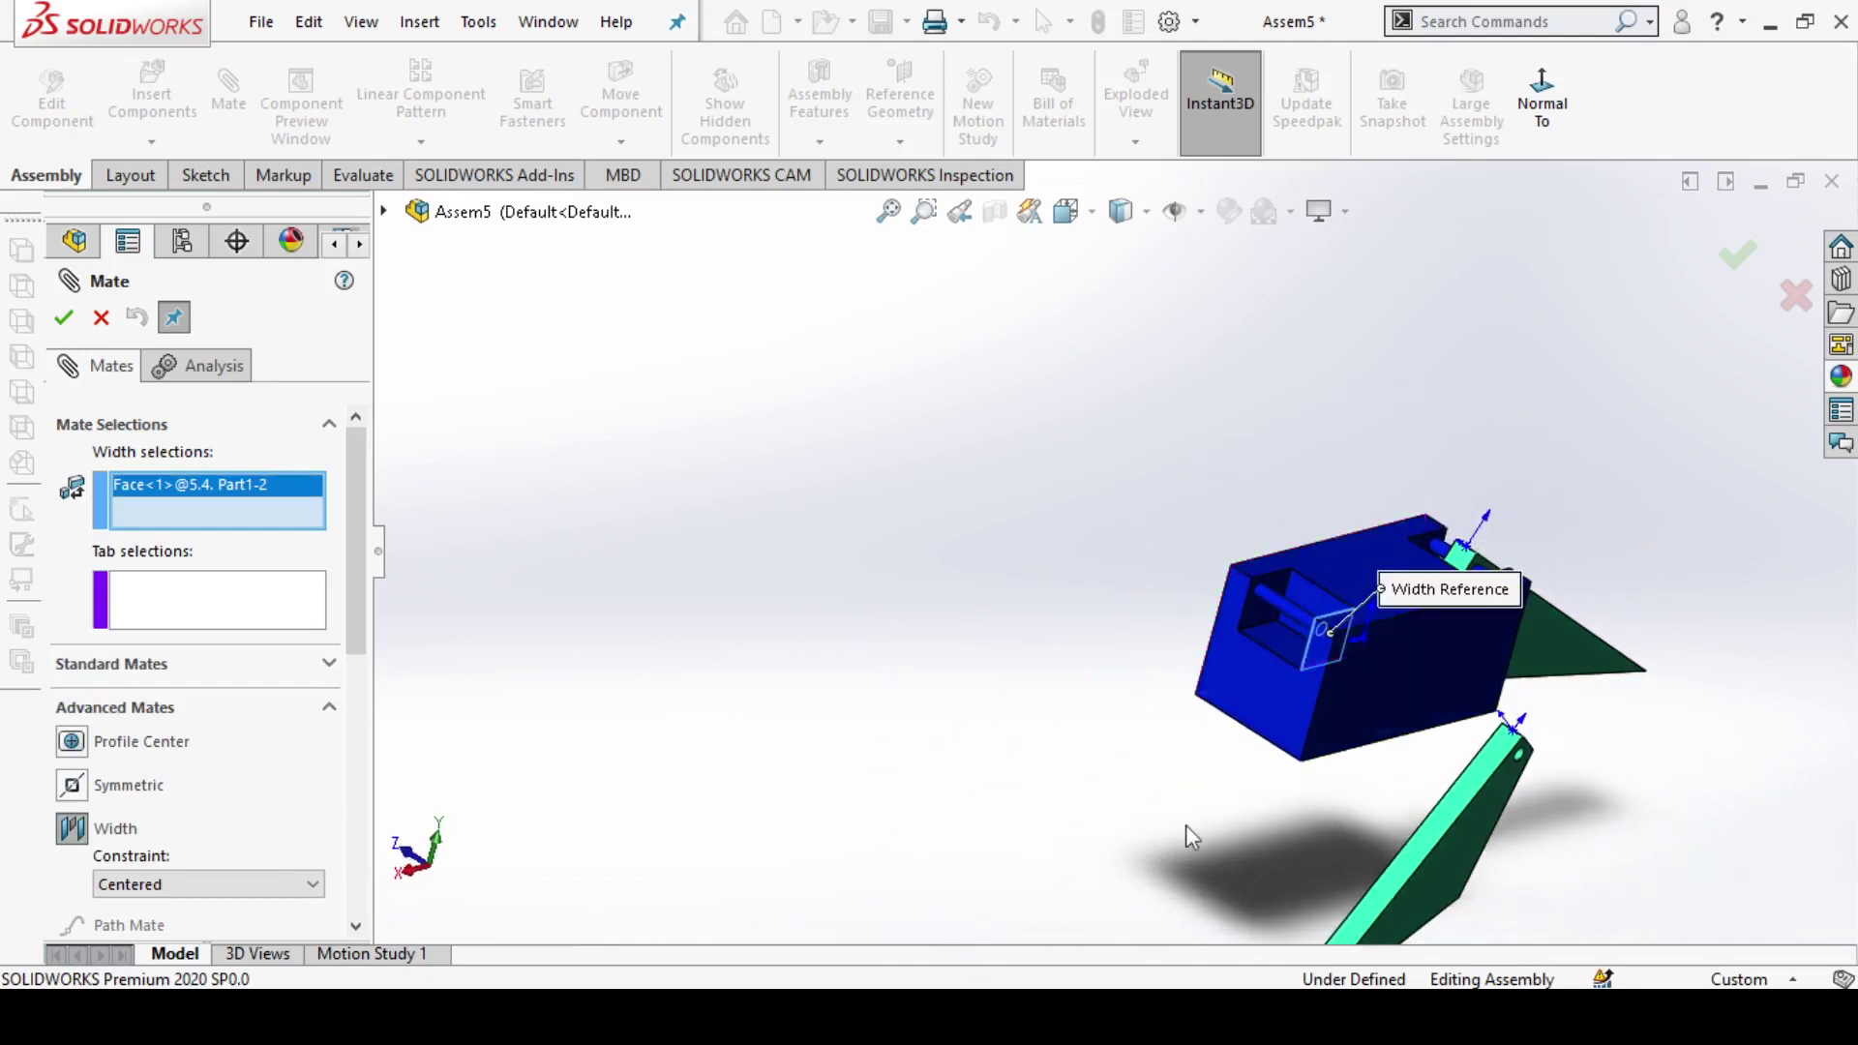
scroll(1292, 587, "down", 3)
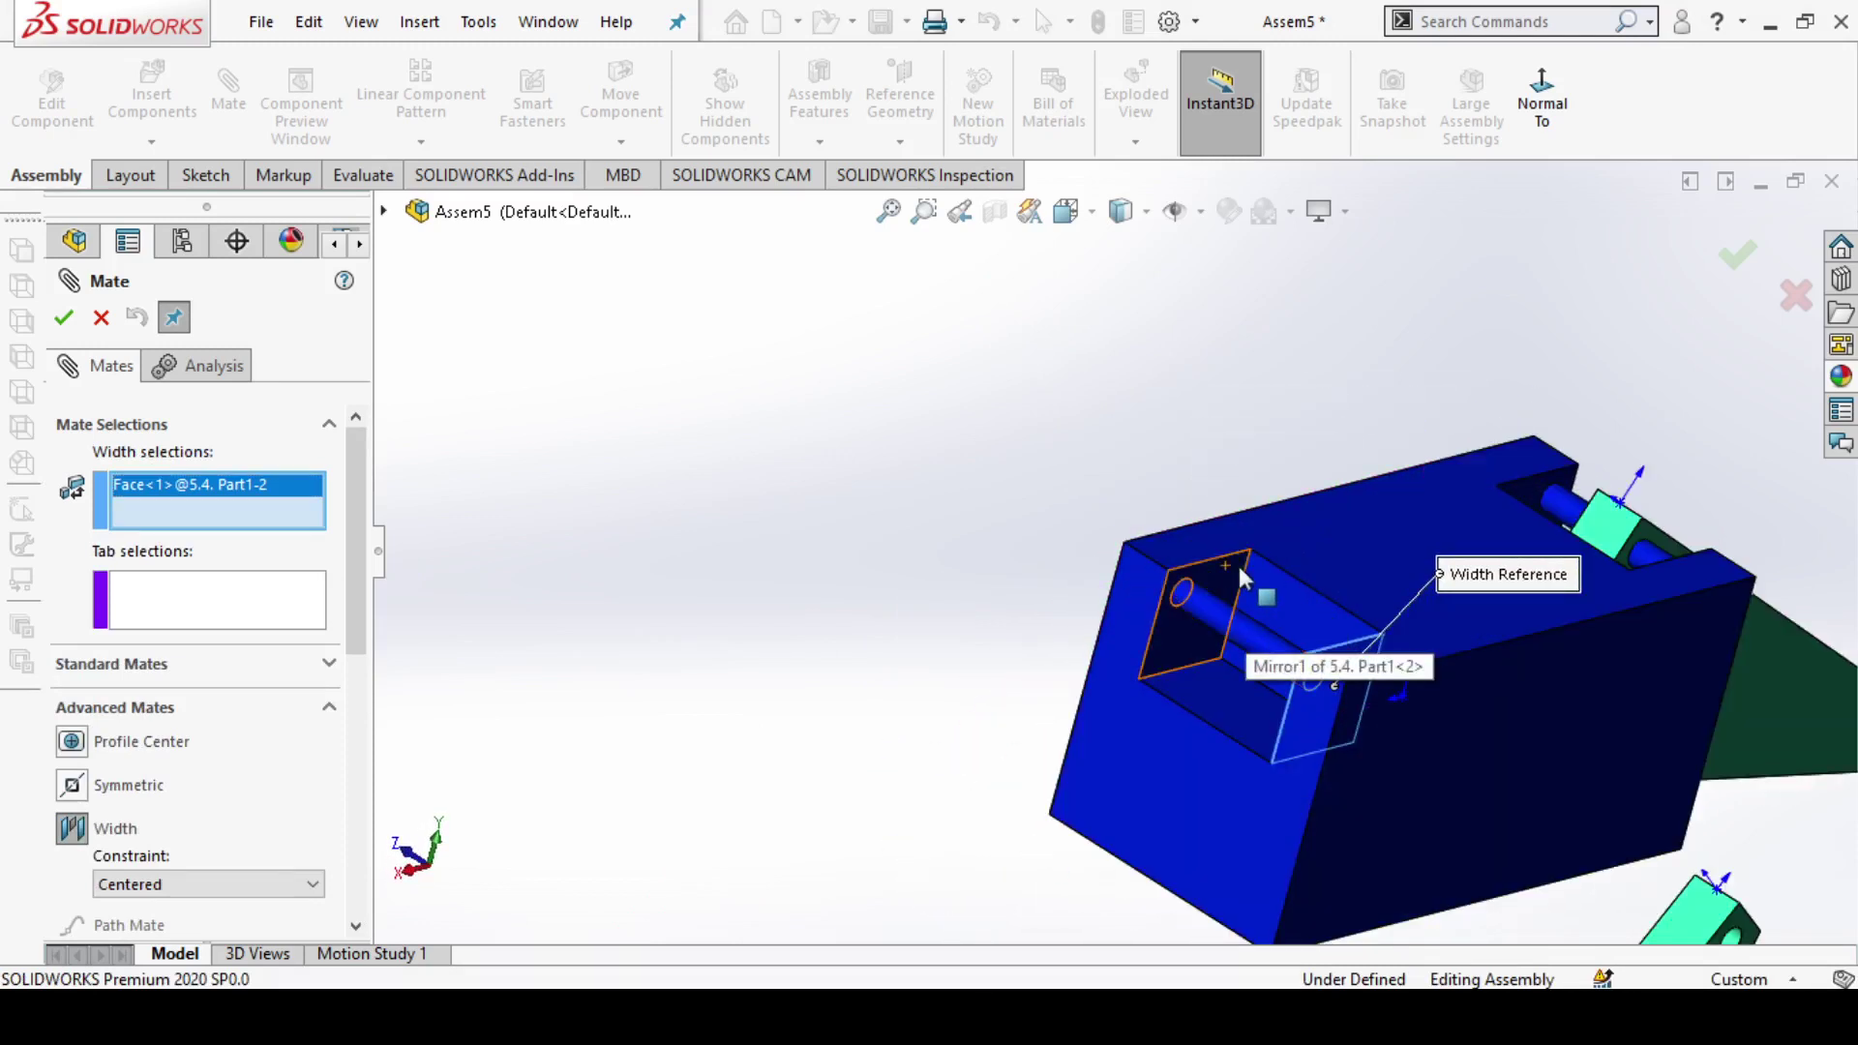
left_click(1229, 565)
scroll(1084, 501, "up", 2)
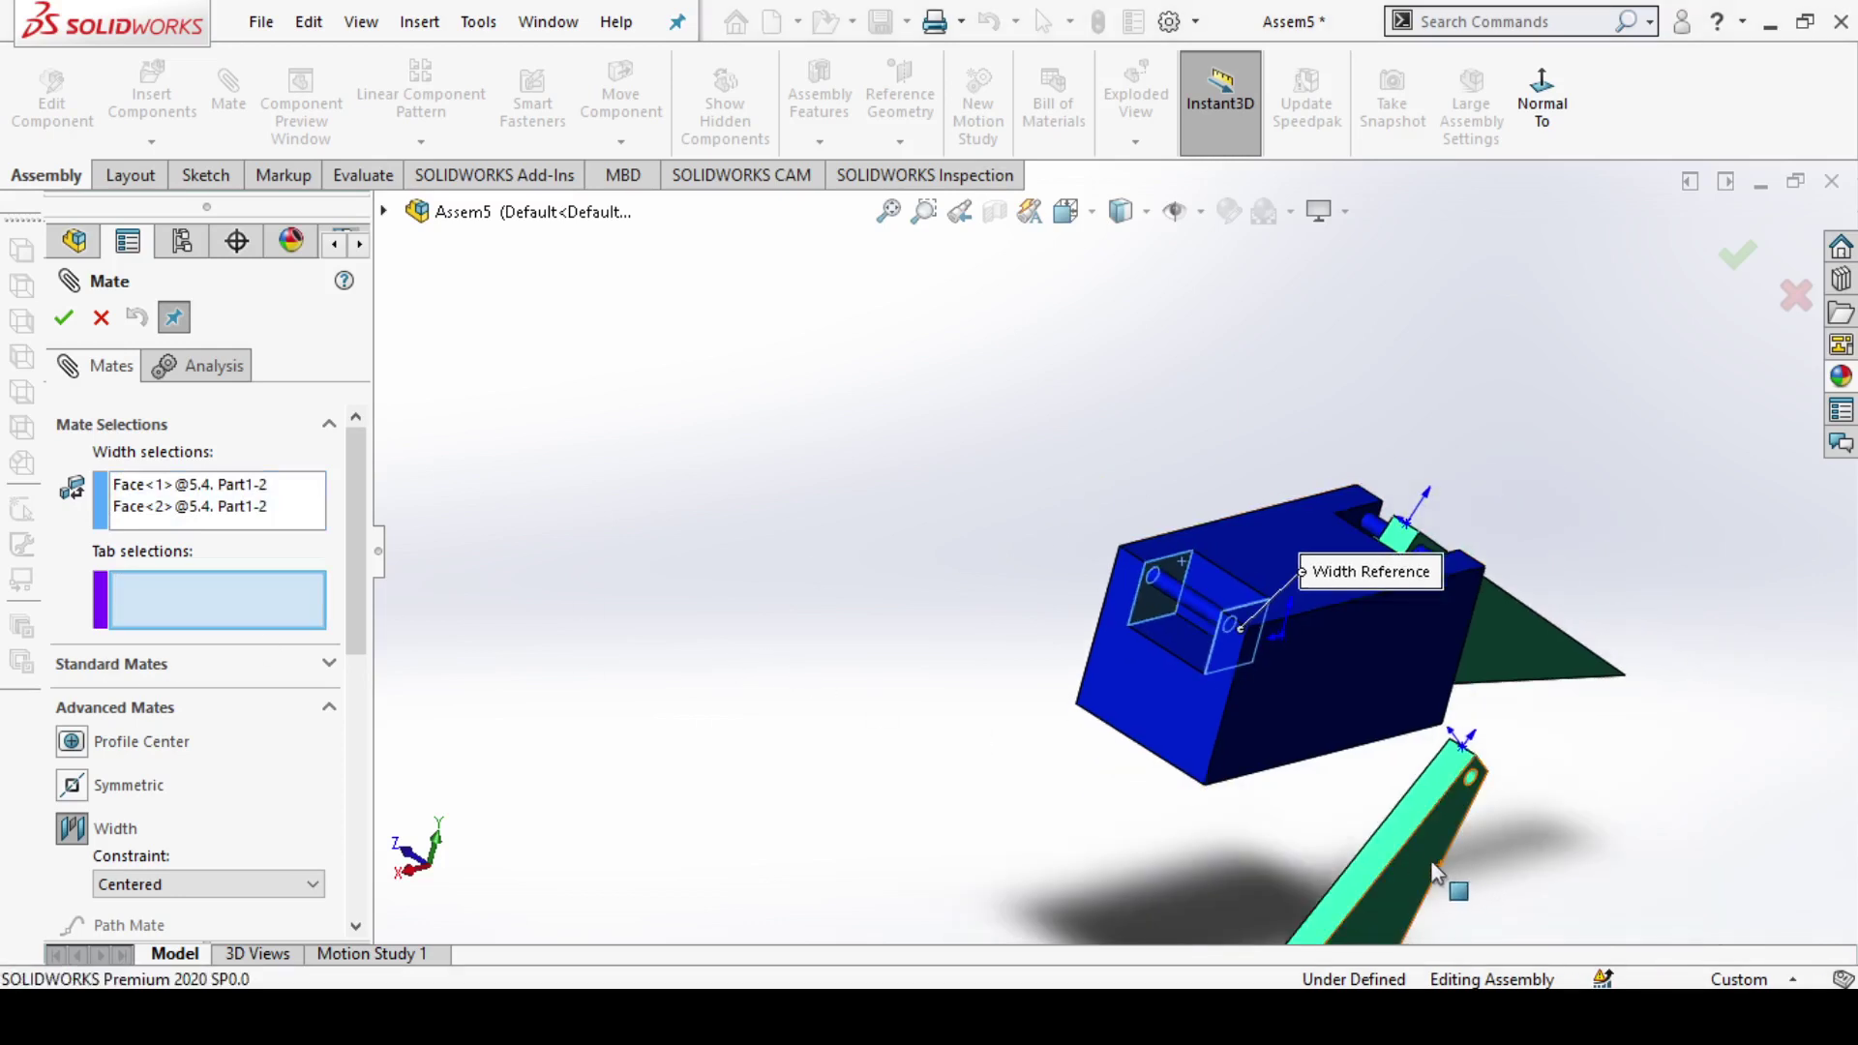
Step: Pick both side faces of the second arm as tab selections and accept Width5
left_click(1436, 873)
mouse_move(1306, 764)
middle_mouse_down()
mouse_move(1443, 796)
mouse_move(1423, 891)
mouse_move(1510, 738)
middle_mouse_up()
scroll(1529, 735, "down", 2)
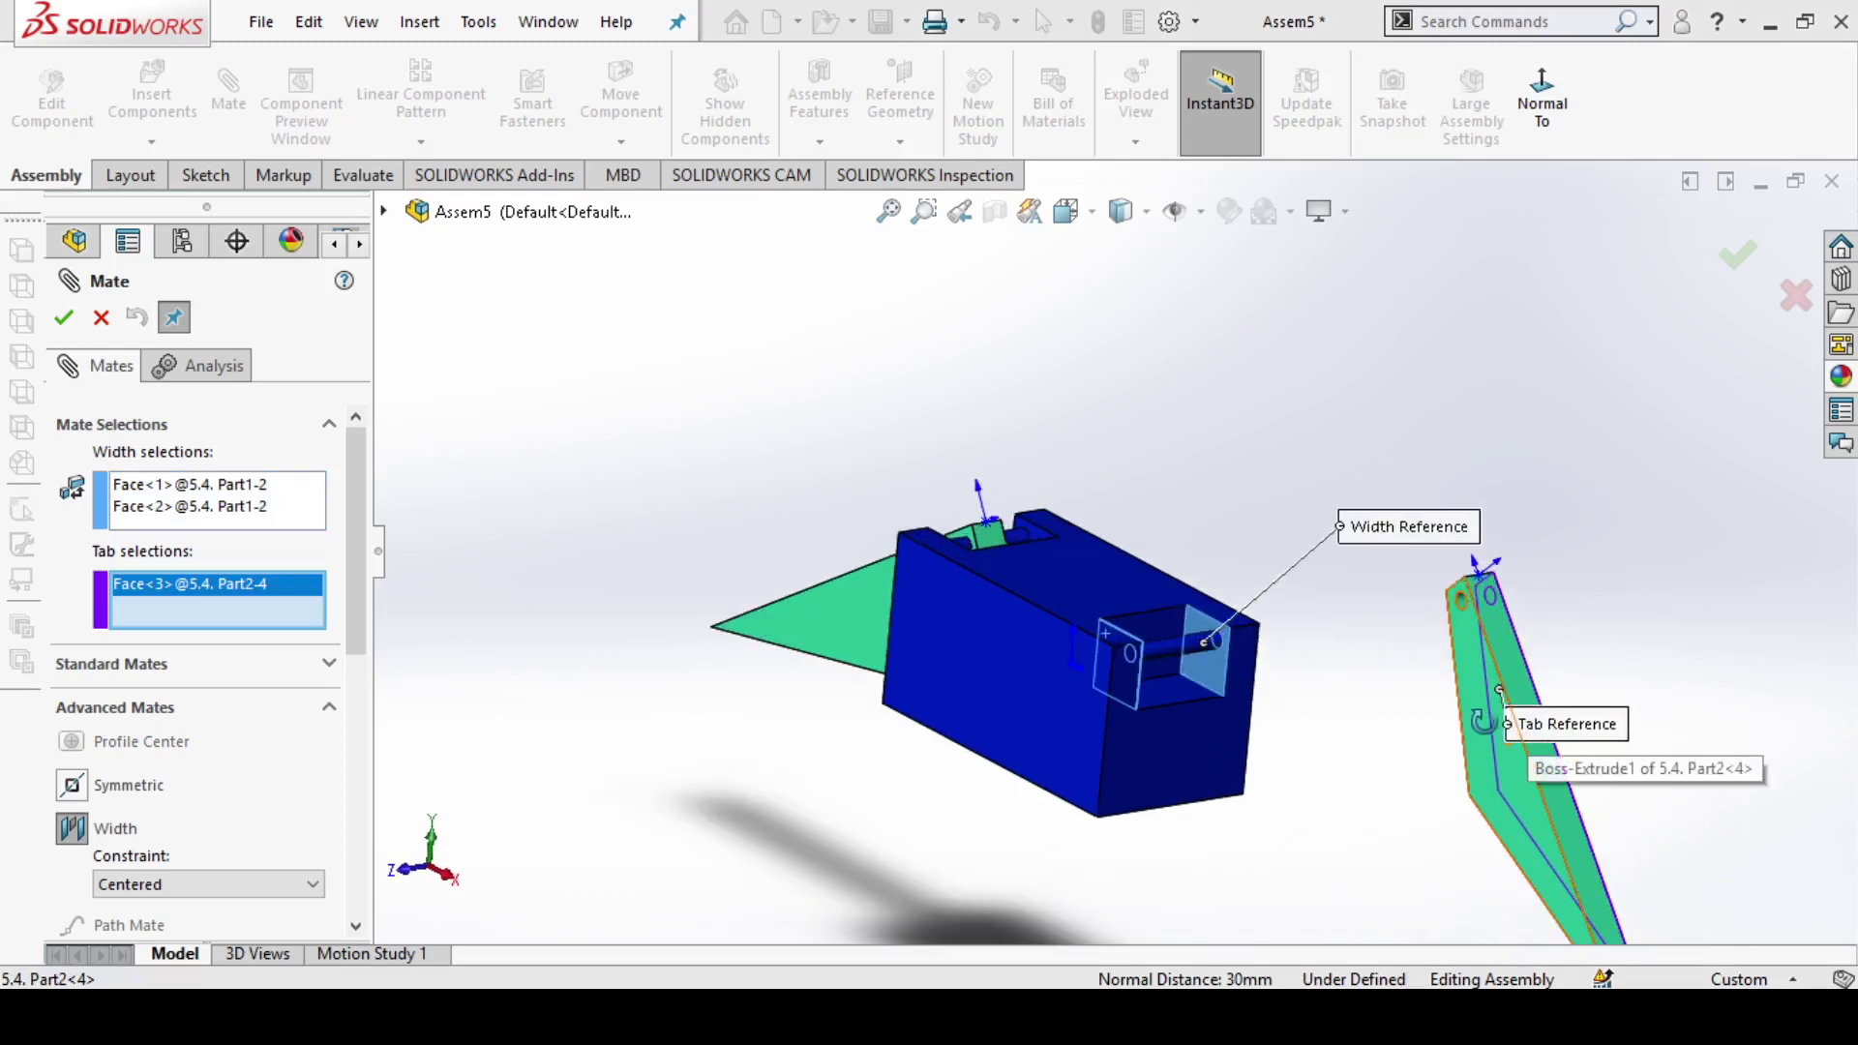
left_click(1461, 656)
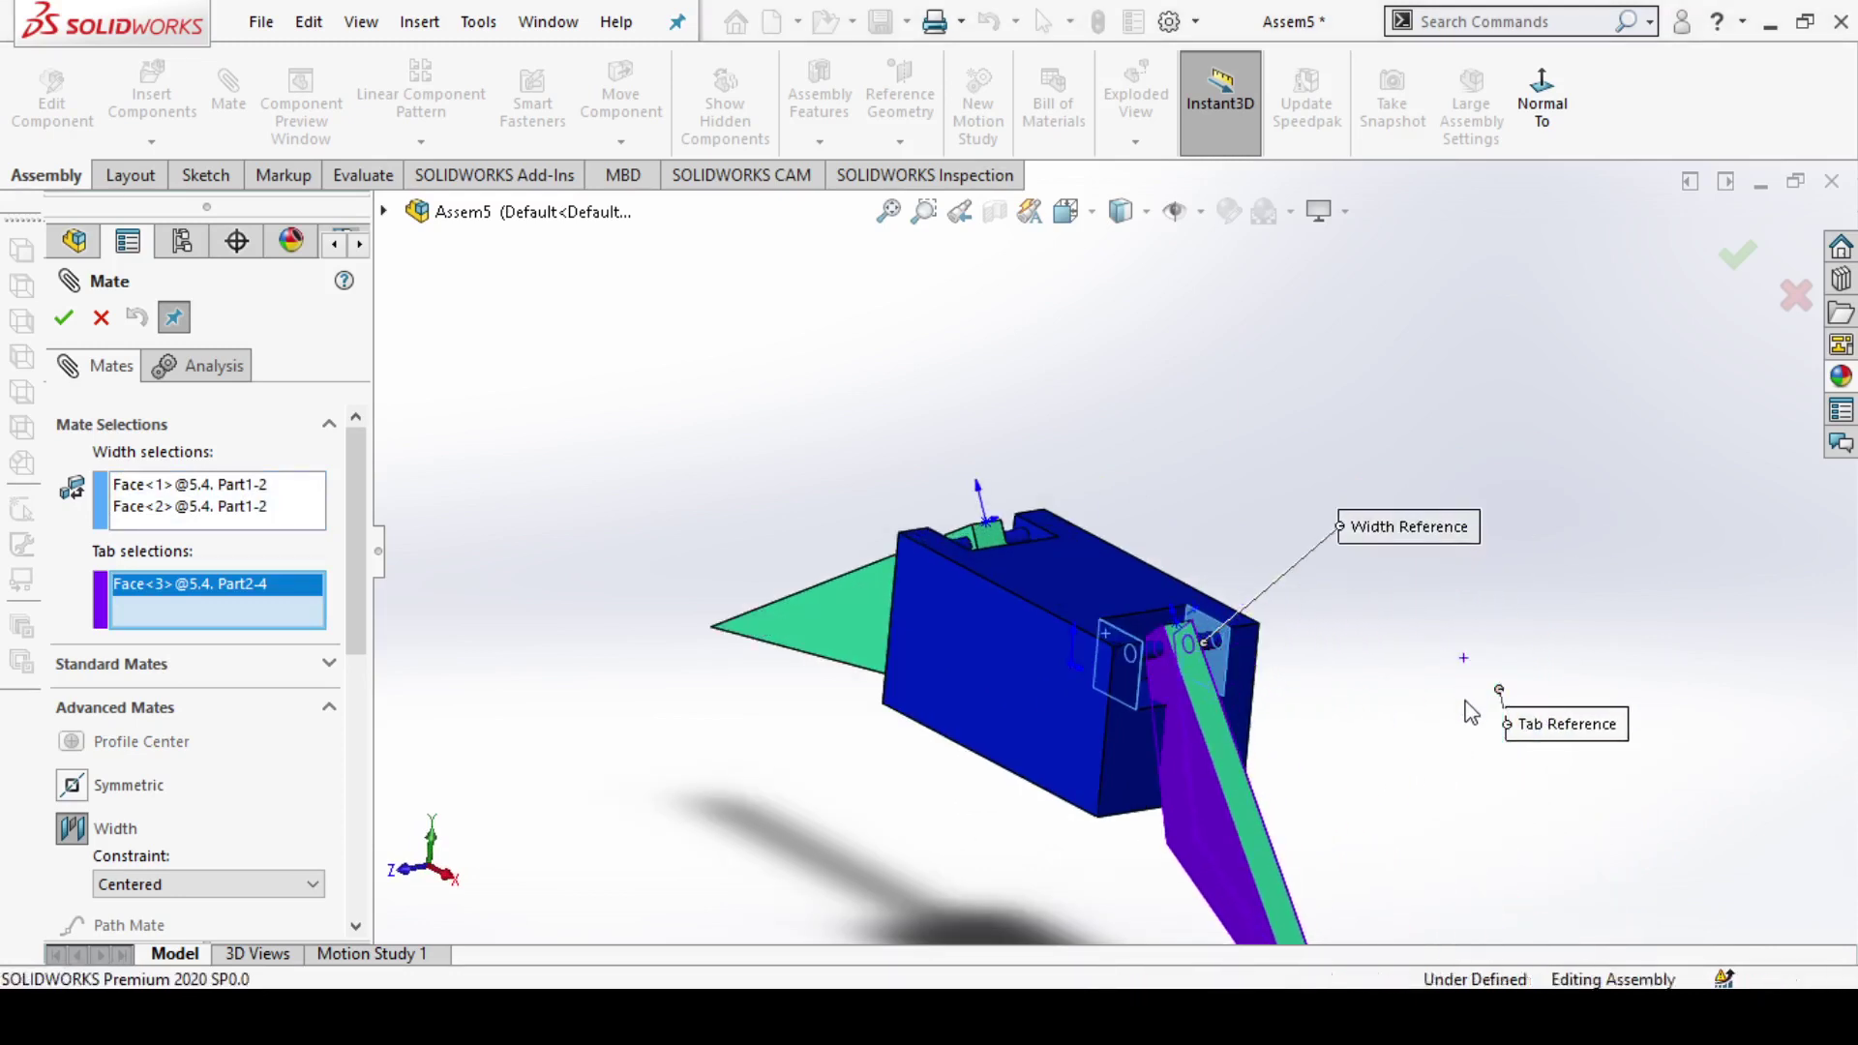
mouse_move(1447, 650)
middle_mouse_down()
mouse_move(1120, 755)
mouse_move(1194, 789)
mouse_move(1149, 871)
middle_mouse_up()
scroll(1187, 675, "down", 2)
scroll(1018, 606, "down", 3)
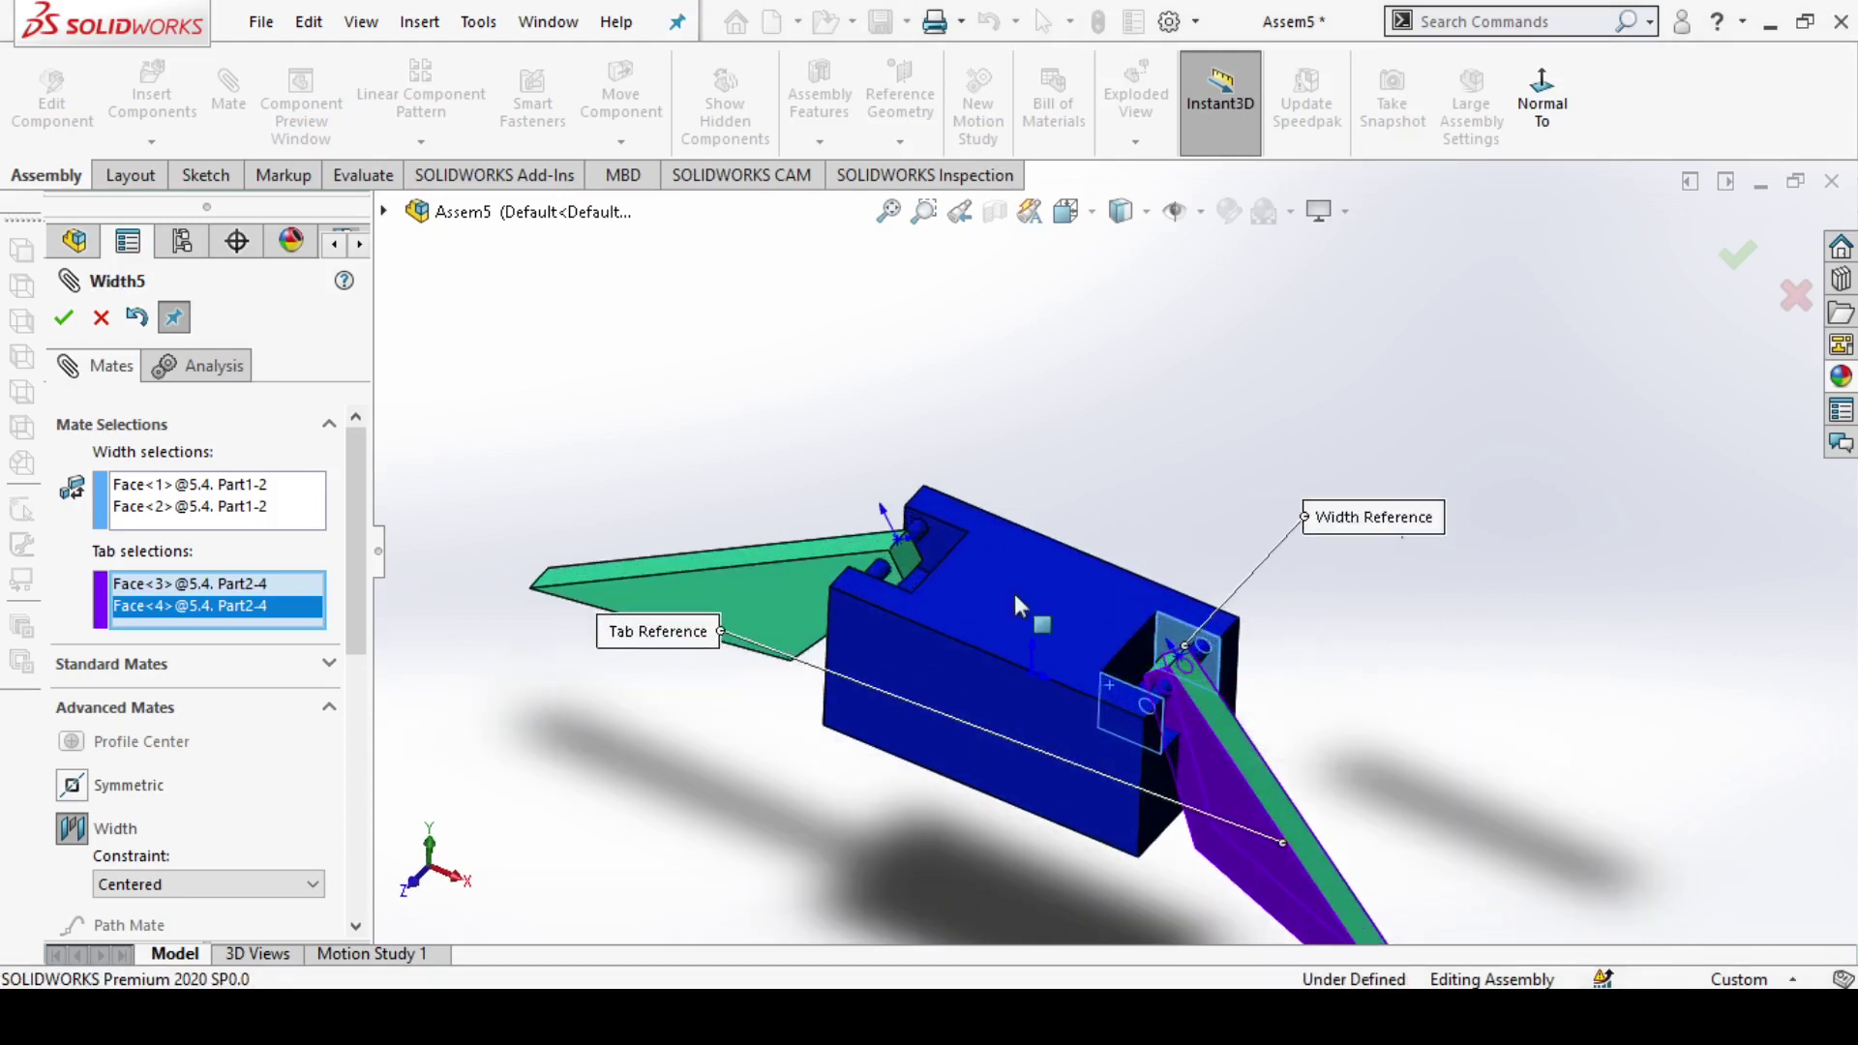
scroll(170, 678, "down", 3)
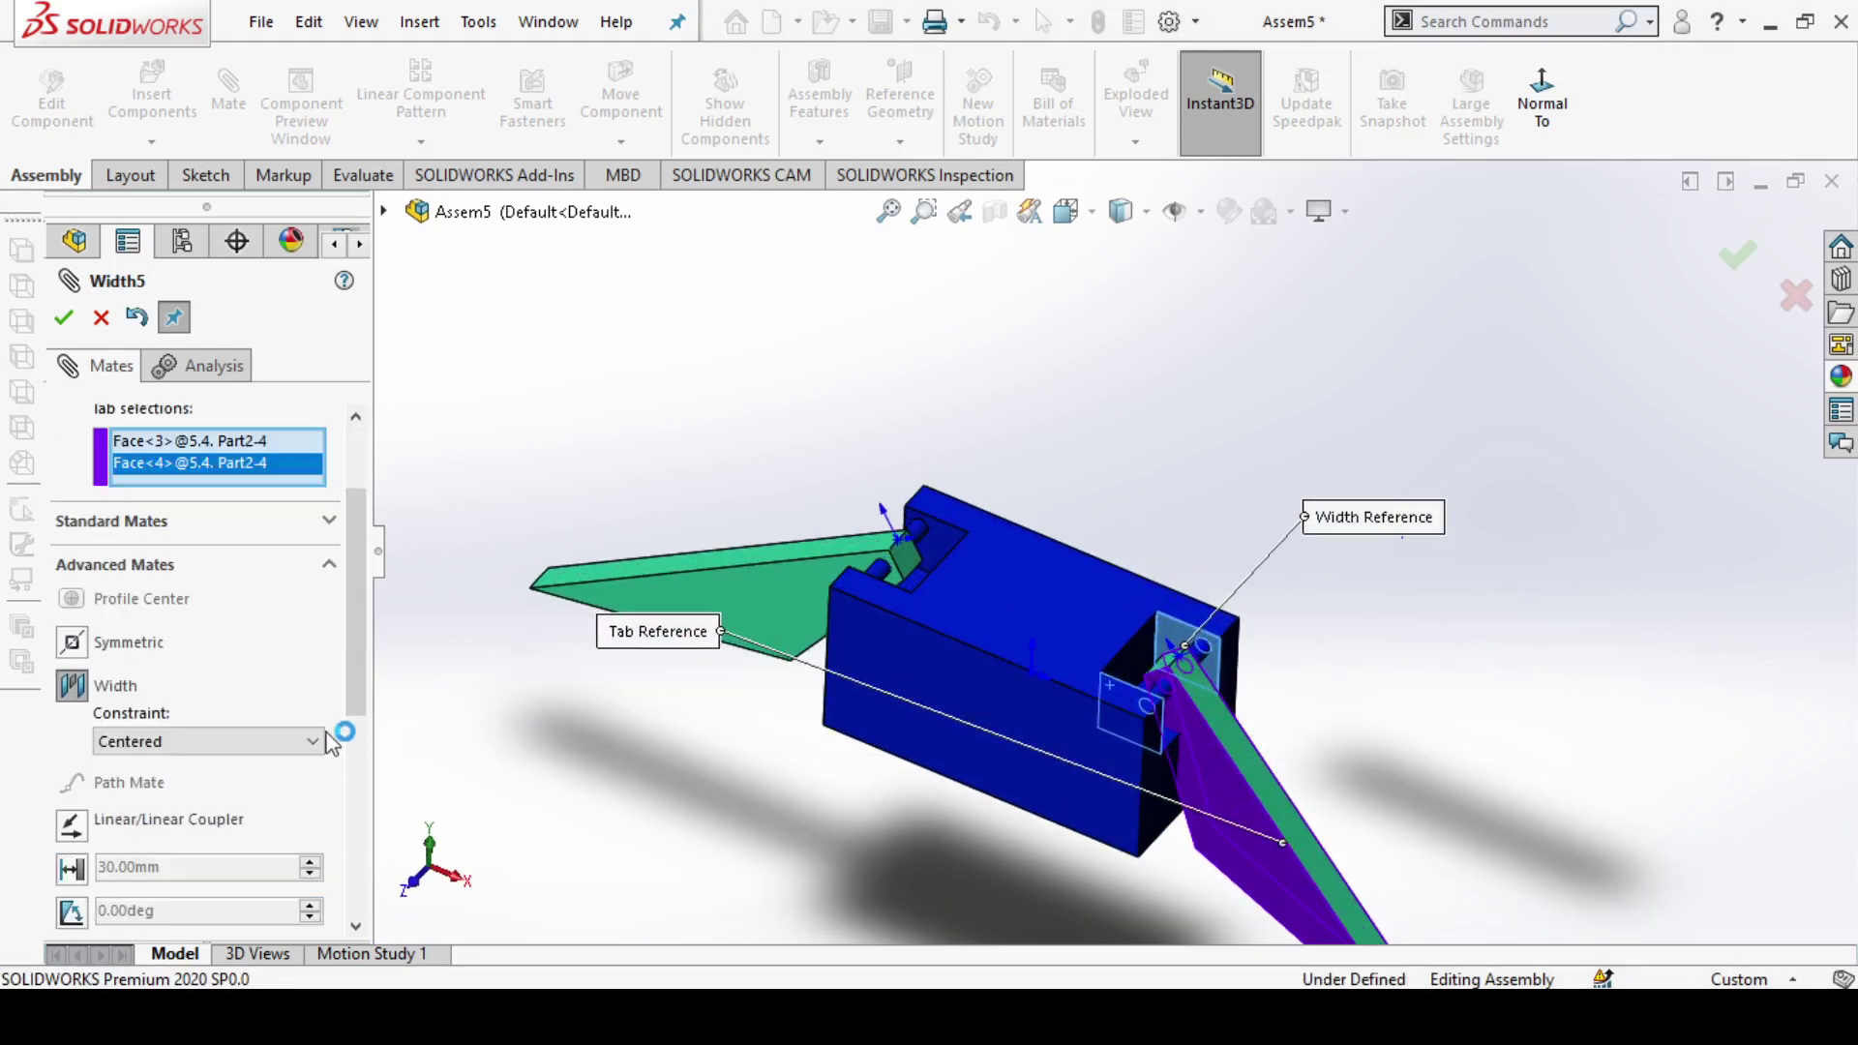
left_click(64, 316)
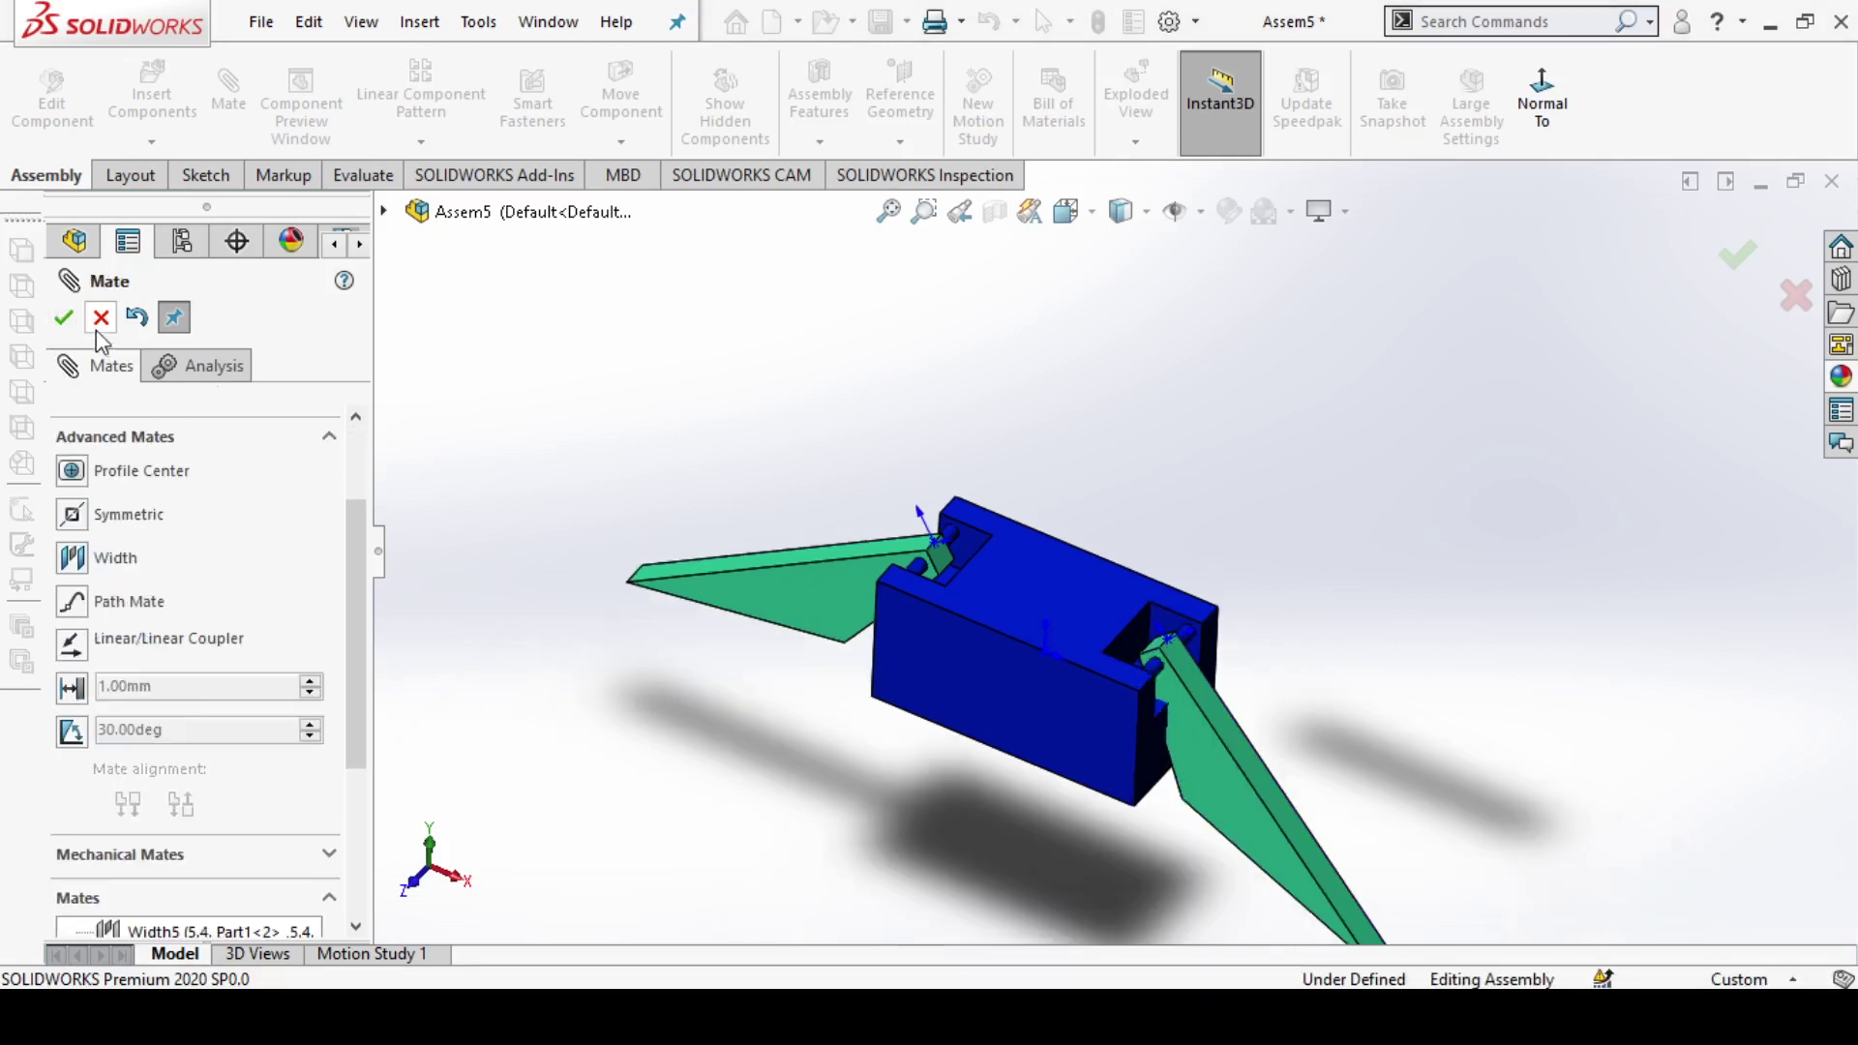
Step: Swing the left and right arms upright about their pins and orbit to inspect
key("Escape")
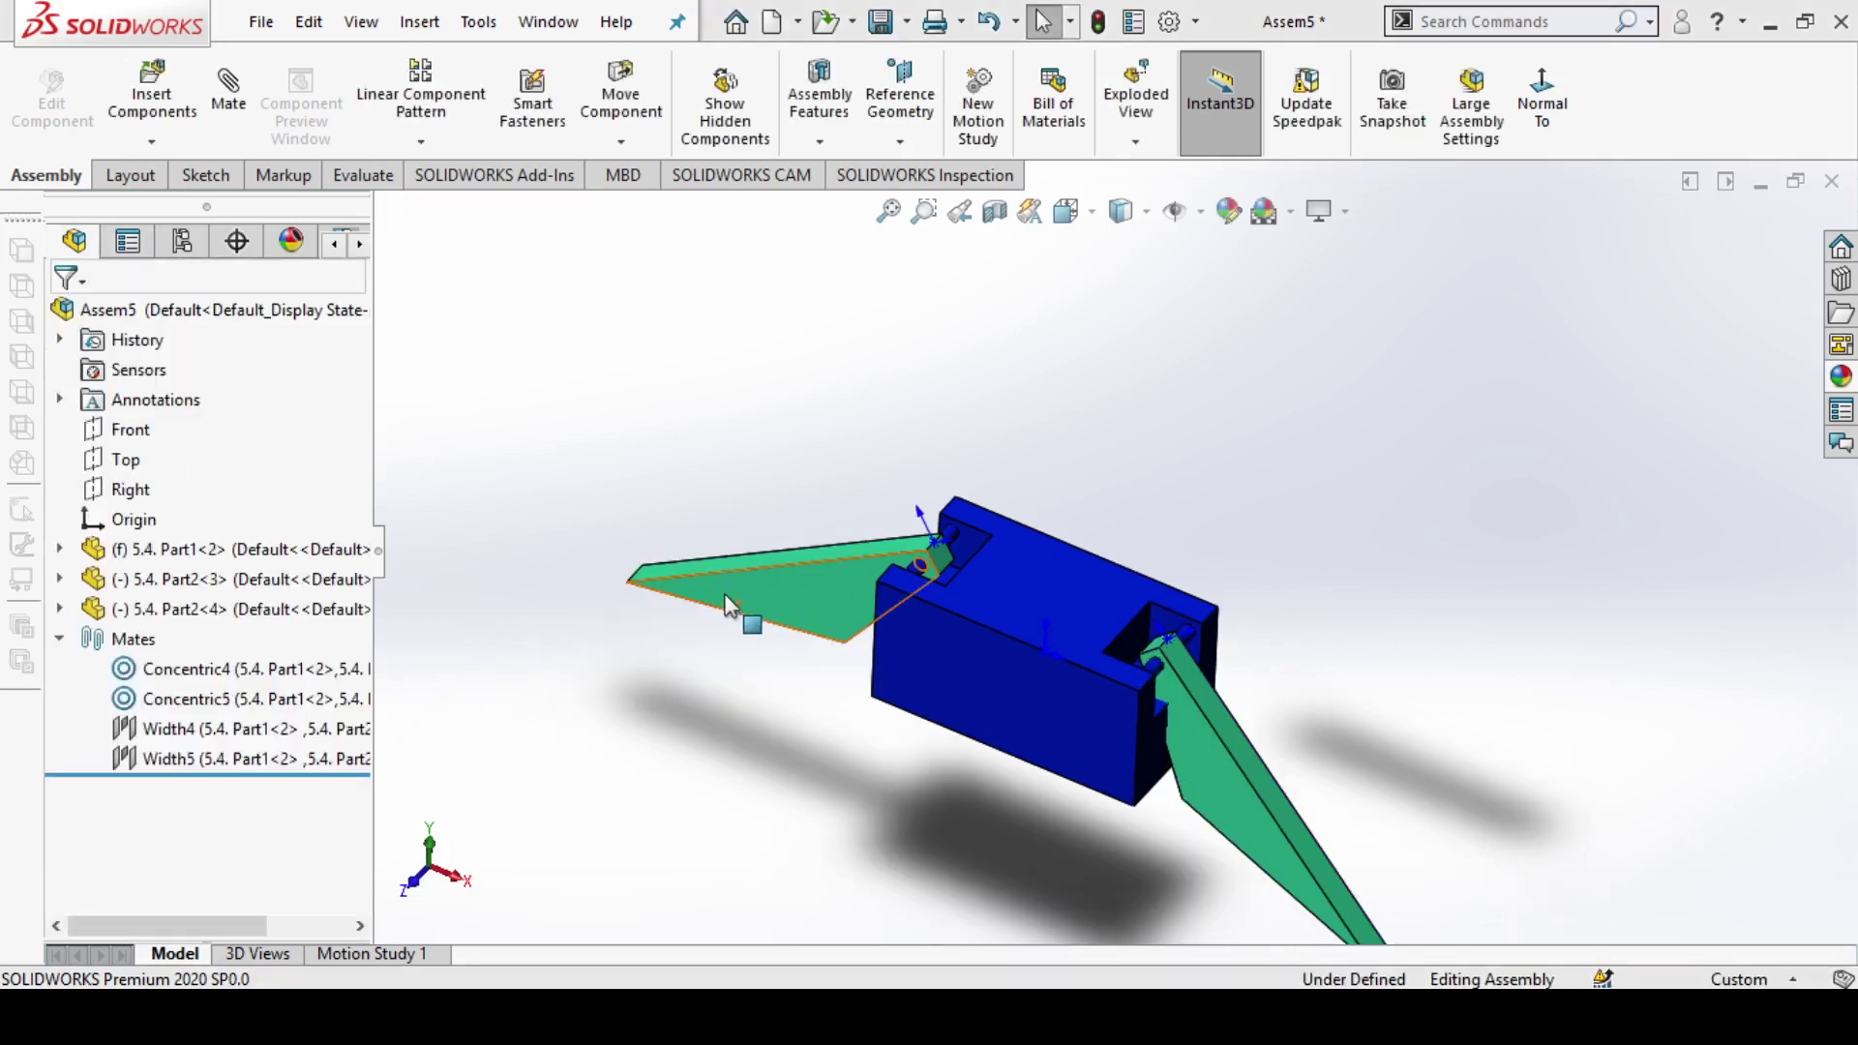
mouse_move(746, 614)
left_mouse_down()
mouse_move(973, 375)
mouse_move(1239, 550)
left_mouse_up()
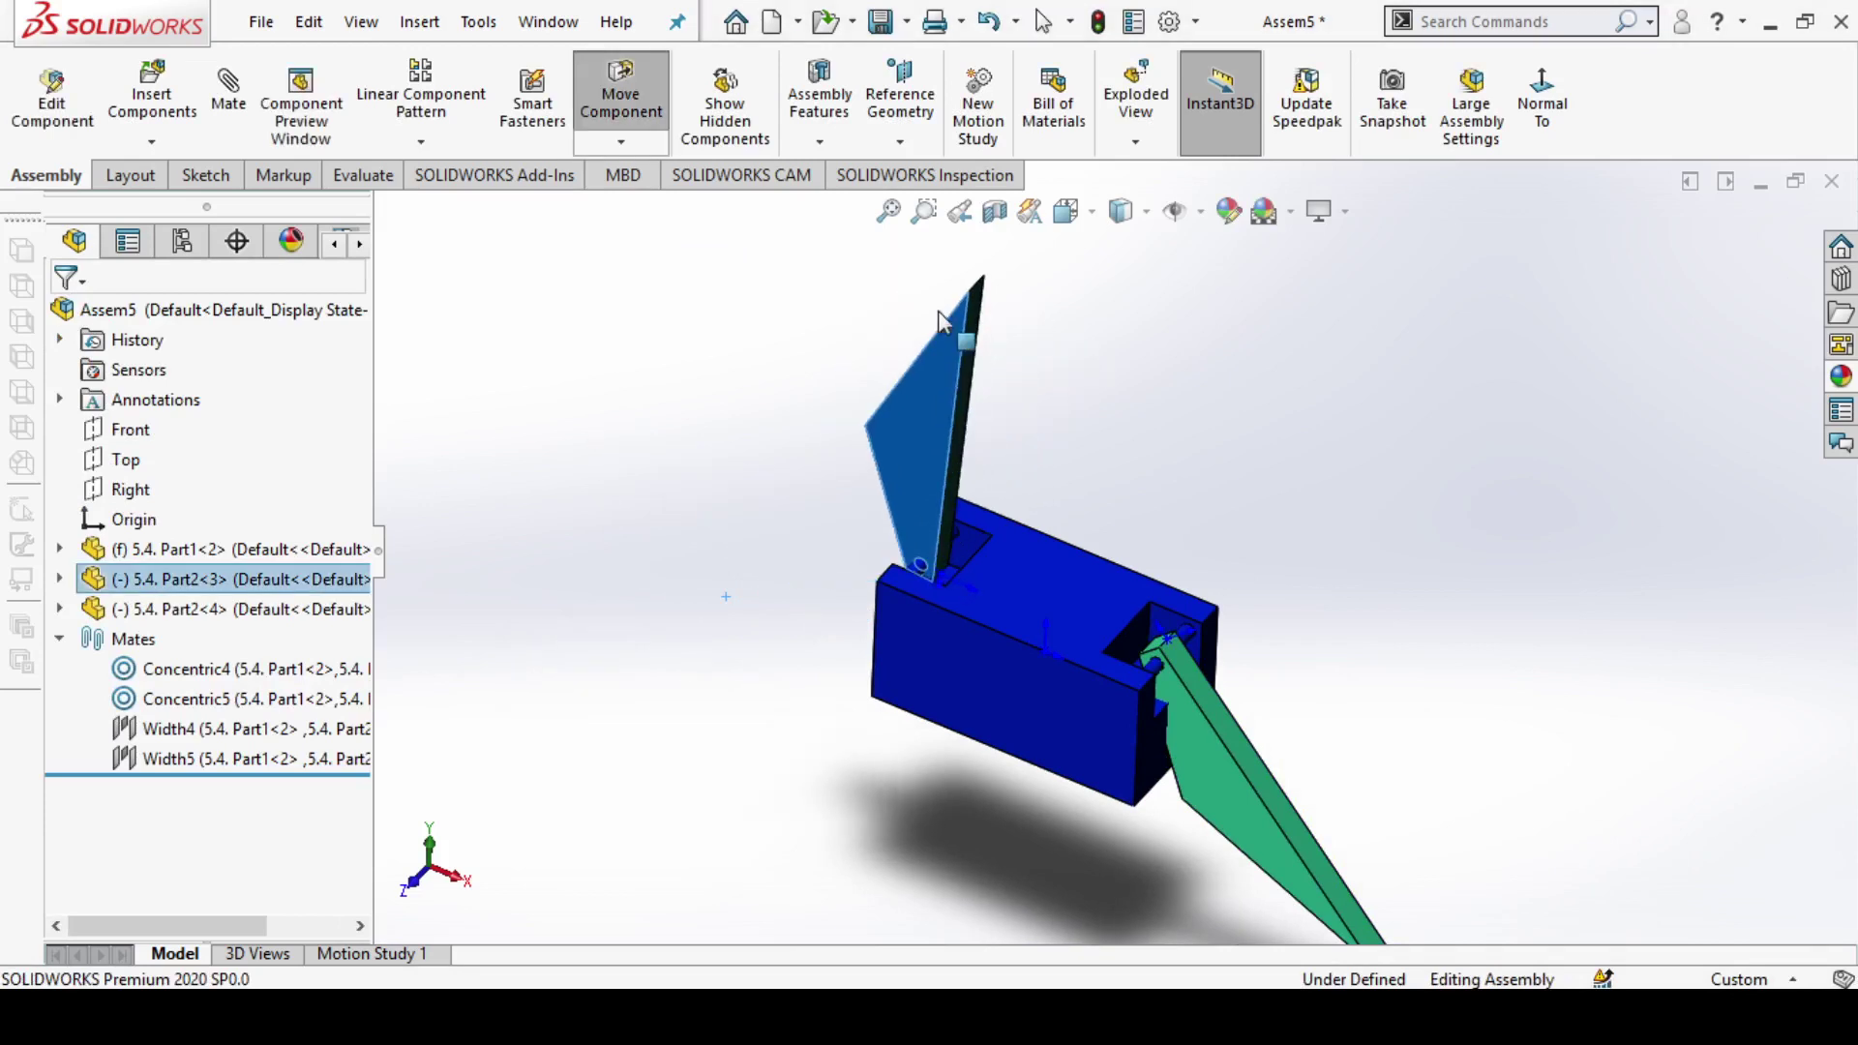
left_click_drag(1242, 823, 1231, 513)
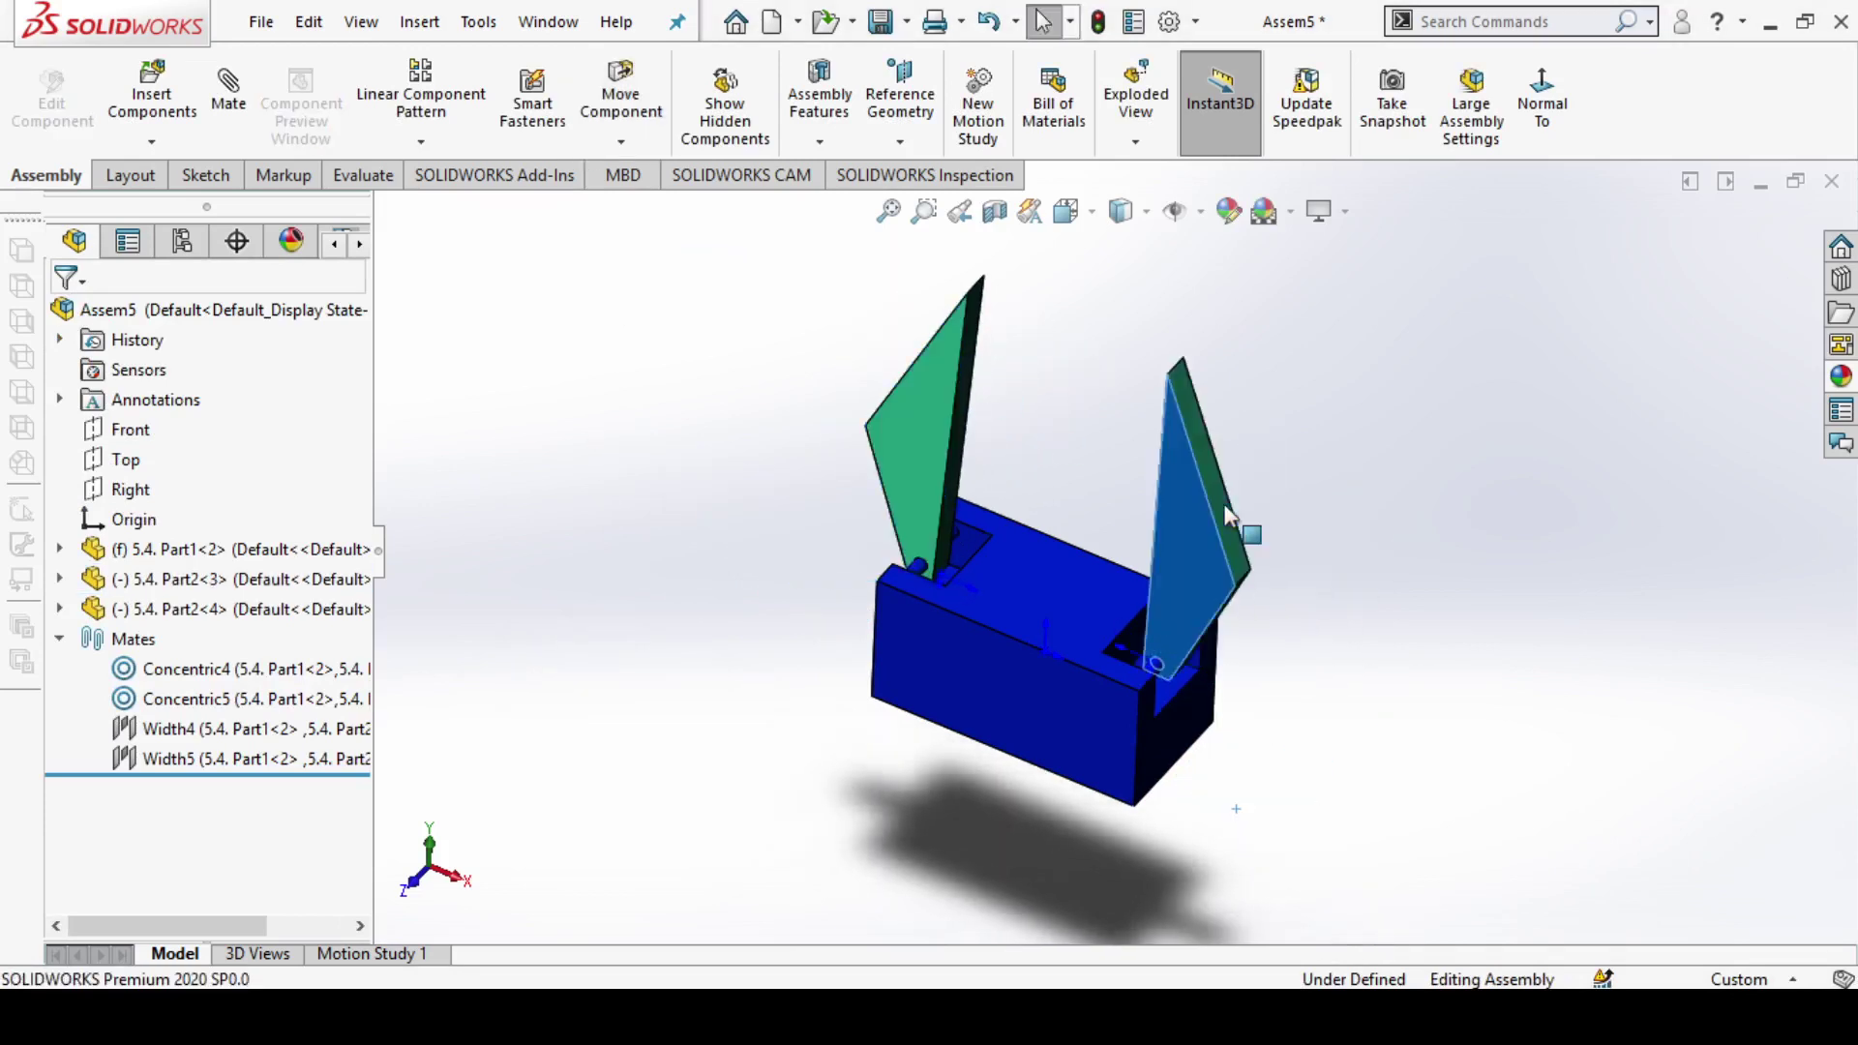
left_click(1400, 581)
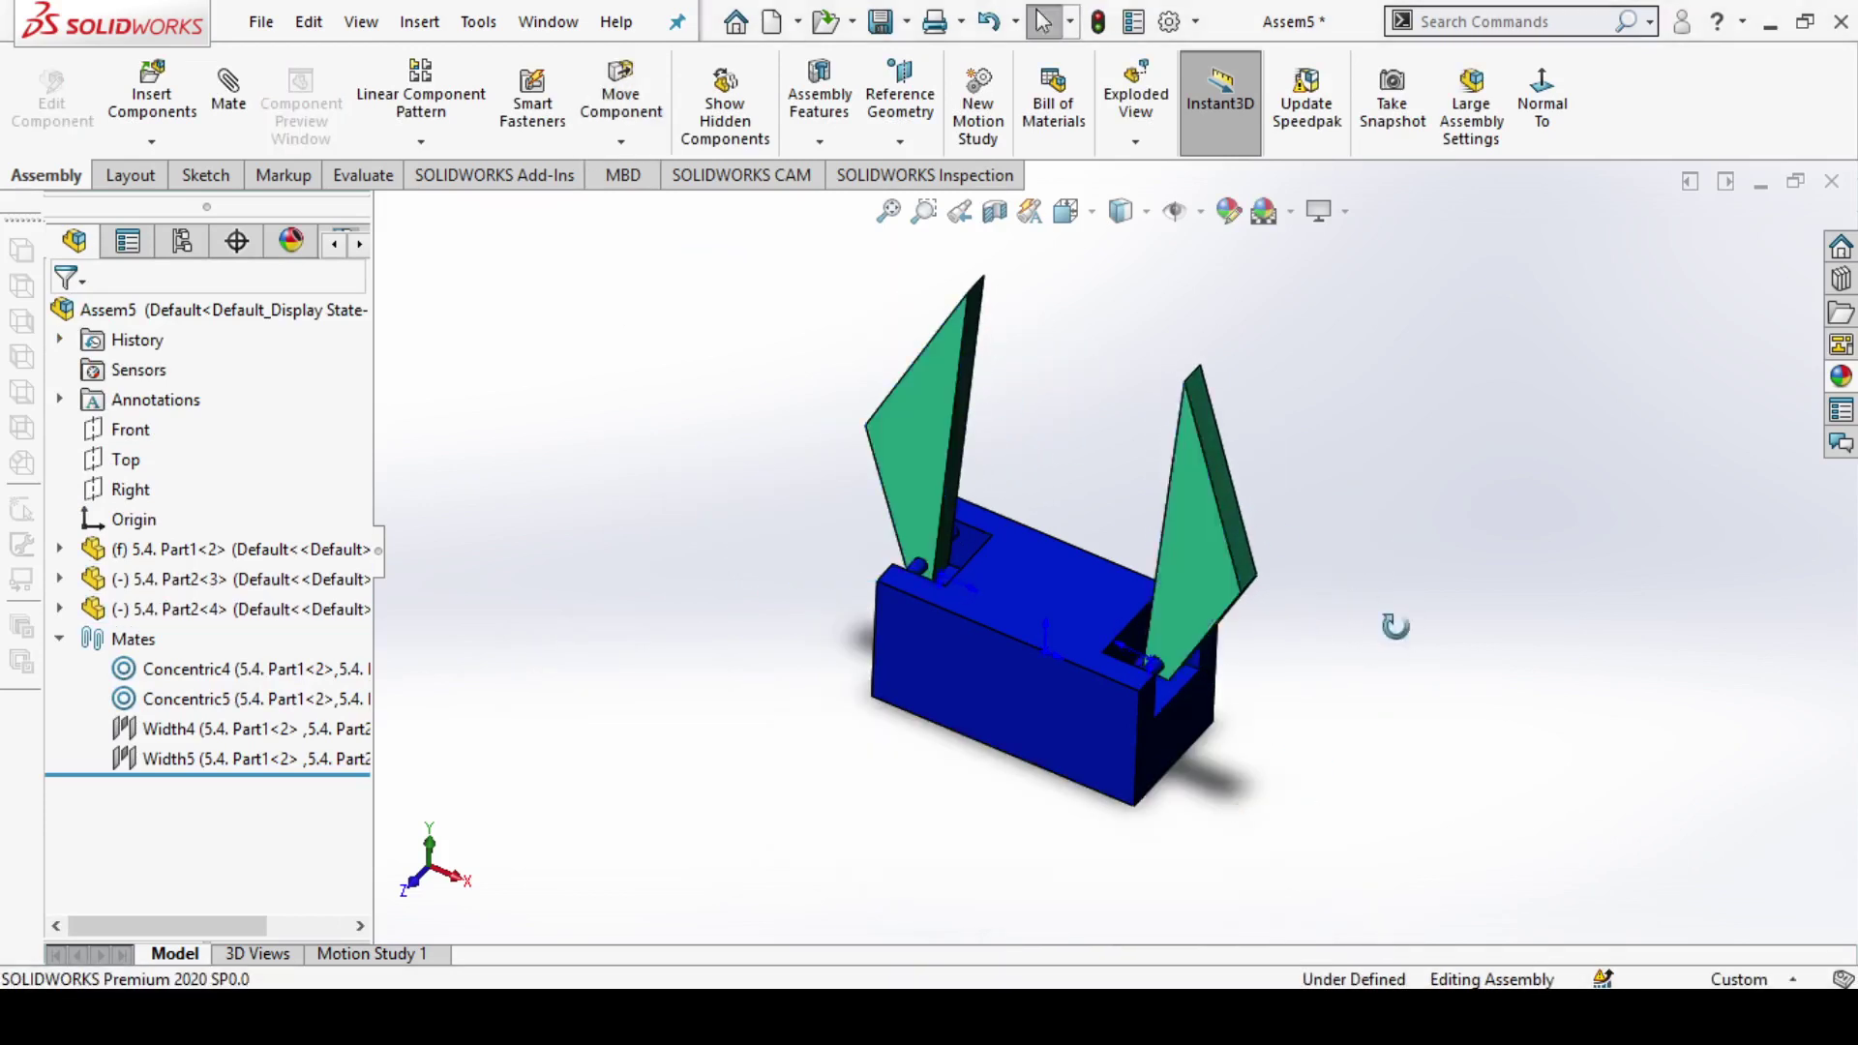
mouse_move(1400, 580)
middle_mouse_down()
mouse_move(1103, 842)
mouse_move(1112, 780)
mouse_move(1099, 929)
mouse_move(883, 706)
mouse_move(920, 711)
mouse_move(884, 668)
middle_mouse_up()
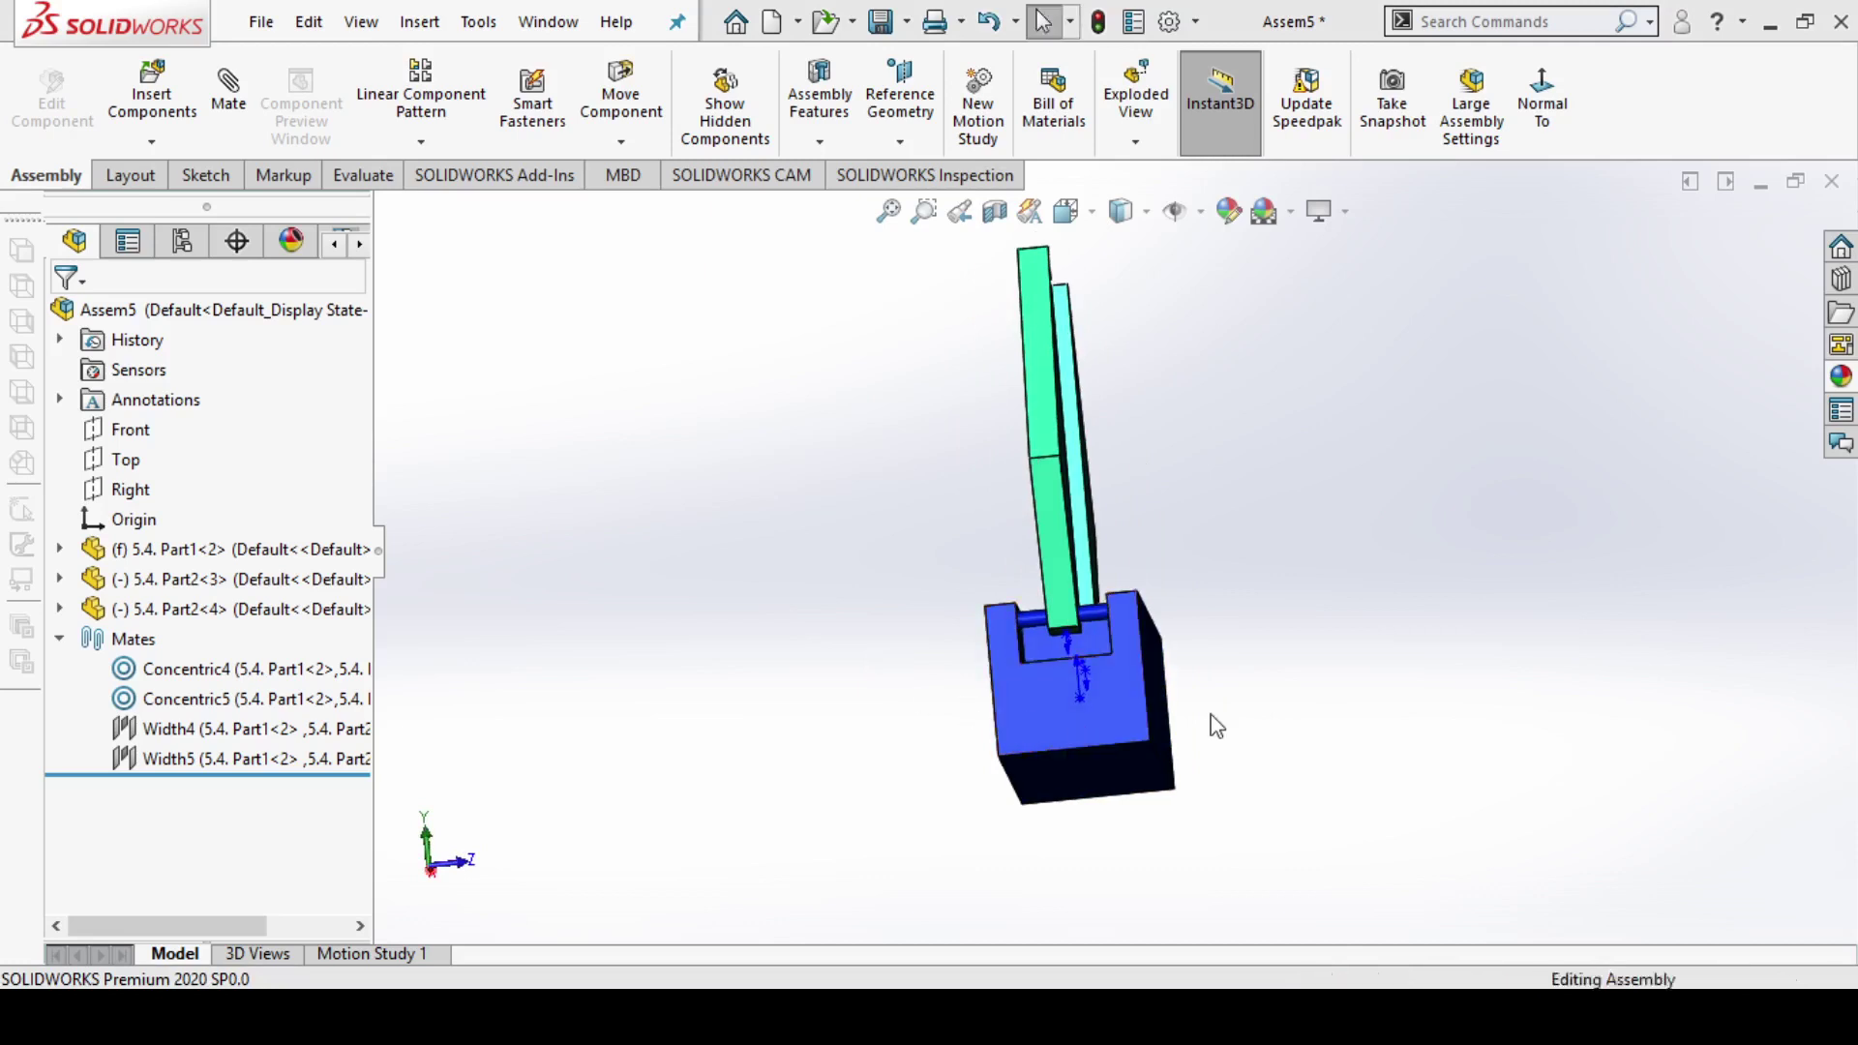
mouse_move(1211, 714)
middle_mouse_down()
mouse_move(788, 763)
mouse_move(962, 842)
mouse_move(946, 948)
mouse_move(1116, 826)
mouse_move(1119, 880)
mouse_move(1180, 765)
mouse_move(1174, 697)
mouse_move(1060, 656)
mouse_move(1189, 961)
mouse_move(1245, 830)
mouse_move(1287, 791)
mouse_move(1329, 800)
mouse_move(1215, 896)
mouse_move(1216, 822)
mouse_move(1287, 801)
mouse_move(1272, 836)
middle_mouse_up()
Step: Spread both arms outward from the blue box like wings, left down-left, right up-right
scroll(1256, 809, "down", 1)
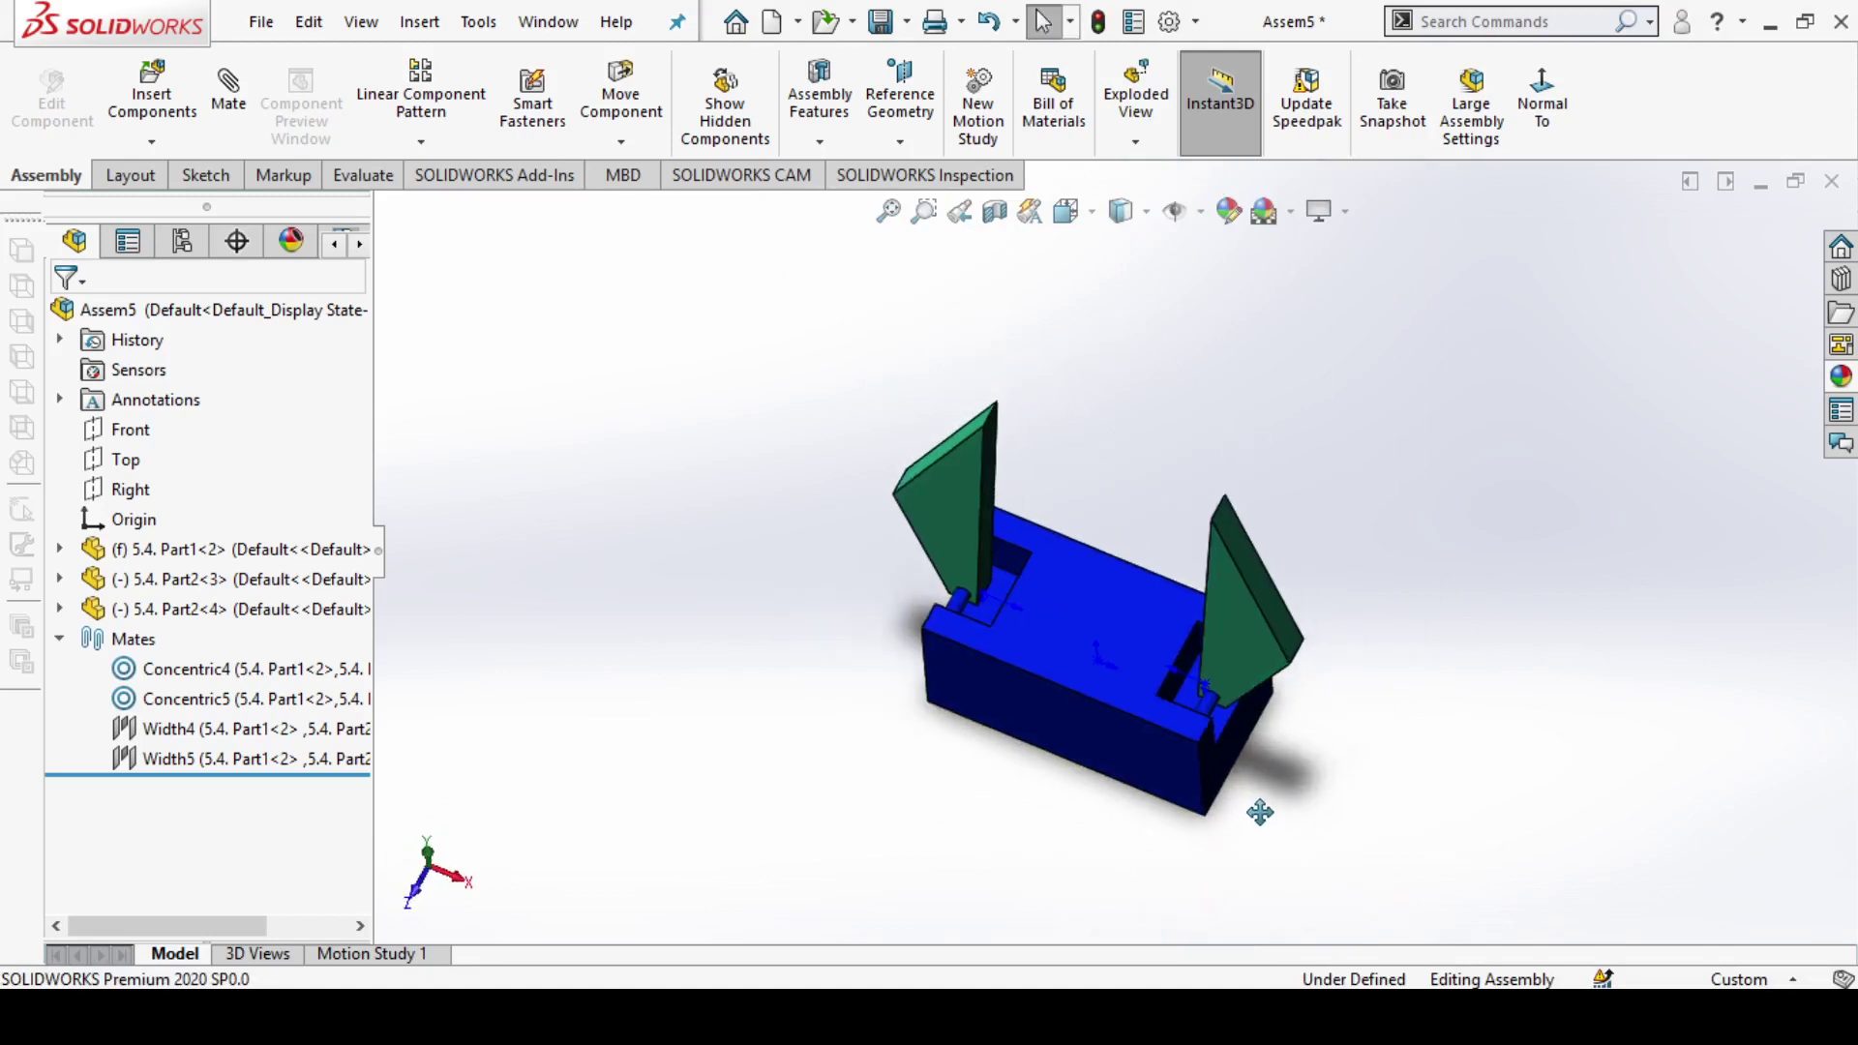
scroll(1194, 726, "down", 2)
scroll(1181, 760, "down", 2)
mouse_move(1181, 760)
middle_mouse_down()
mouse_move(1087, 772)
mouse_move(1061, 726)
mouse_move(1041, 728)
mouse_move(1252, 538)
middle_mouse_up()
mouse_move(1251, 538)
left_mouse_down()
mouse_move(1279, 539)
mouse_move(1407, 790)
mouse_move(1436, 768)
mouse_move(1387, 642)
left_mouse_up()
key("Escape")
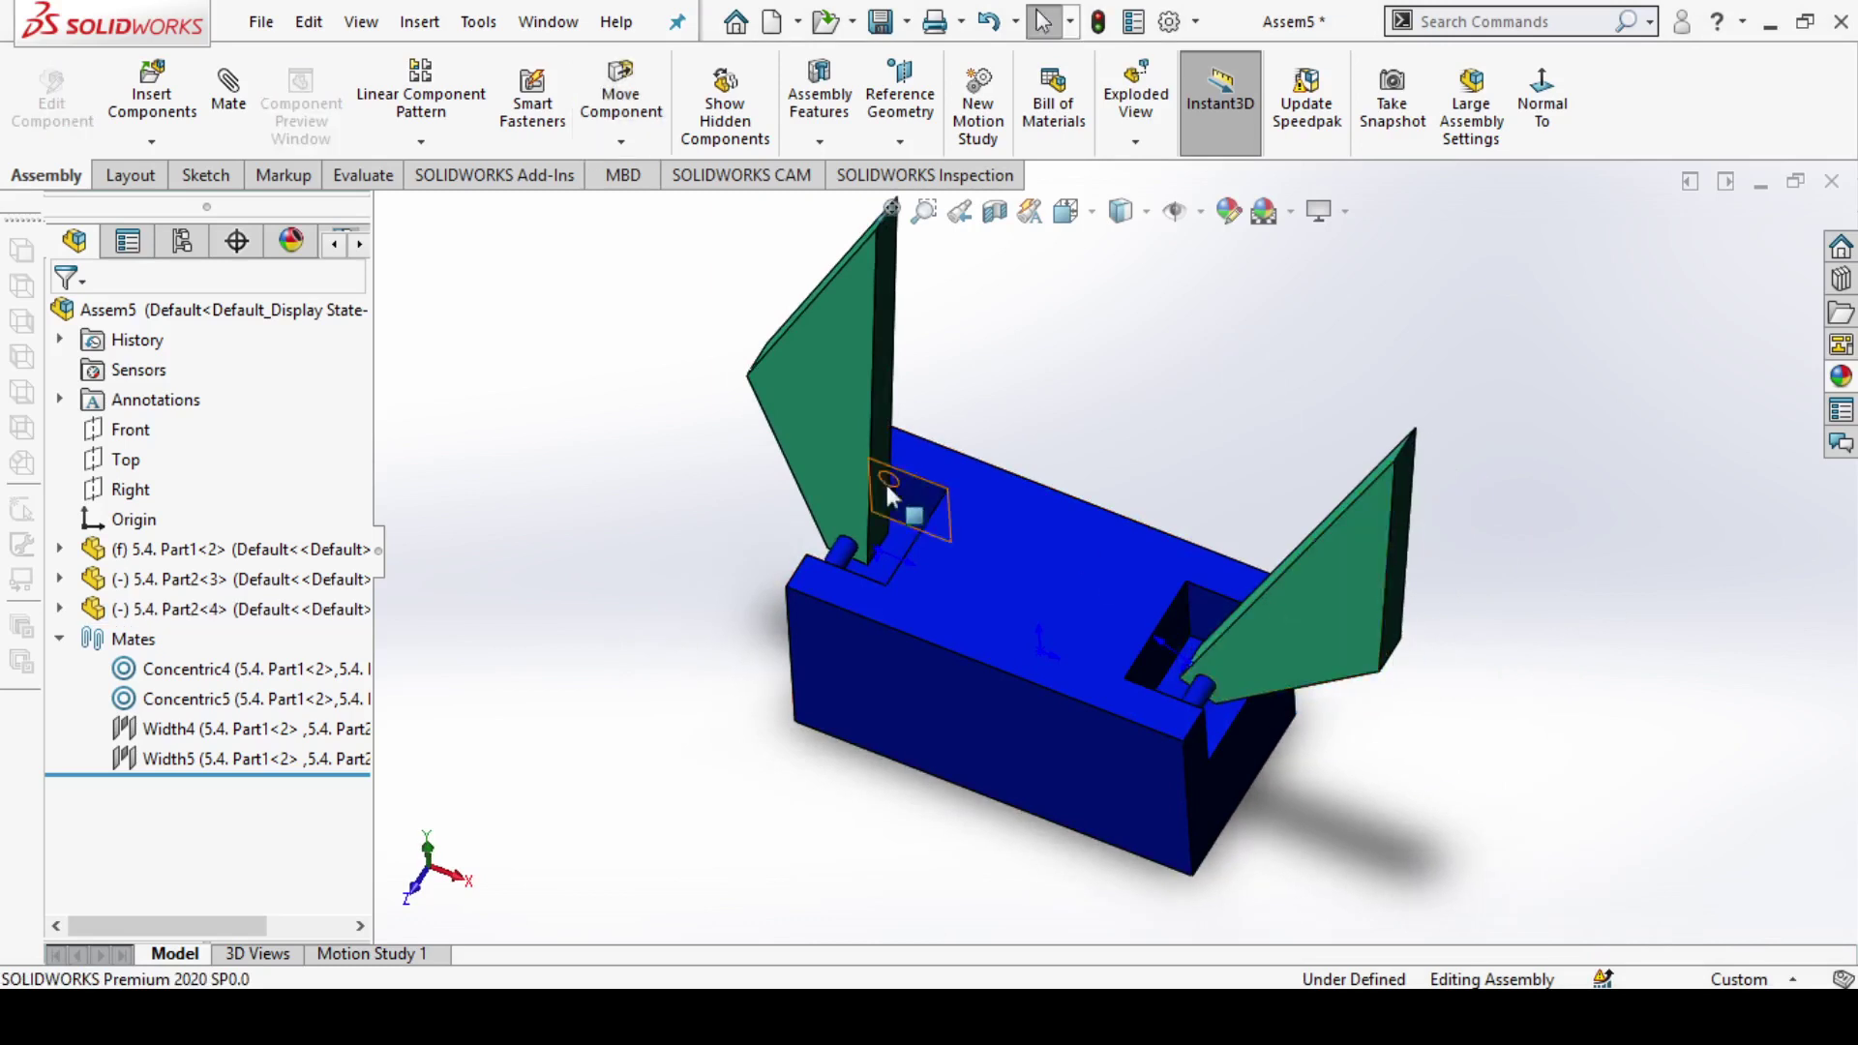
mouse_move(811, 401)
left_mouse_down()
mouse_move(684, 419)
mouse_move(669, 629)
left_mouse_up()
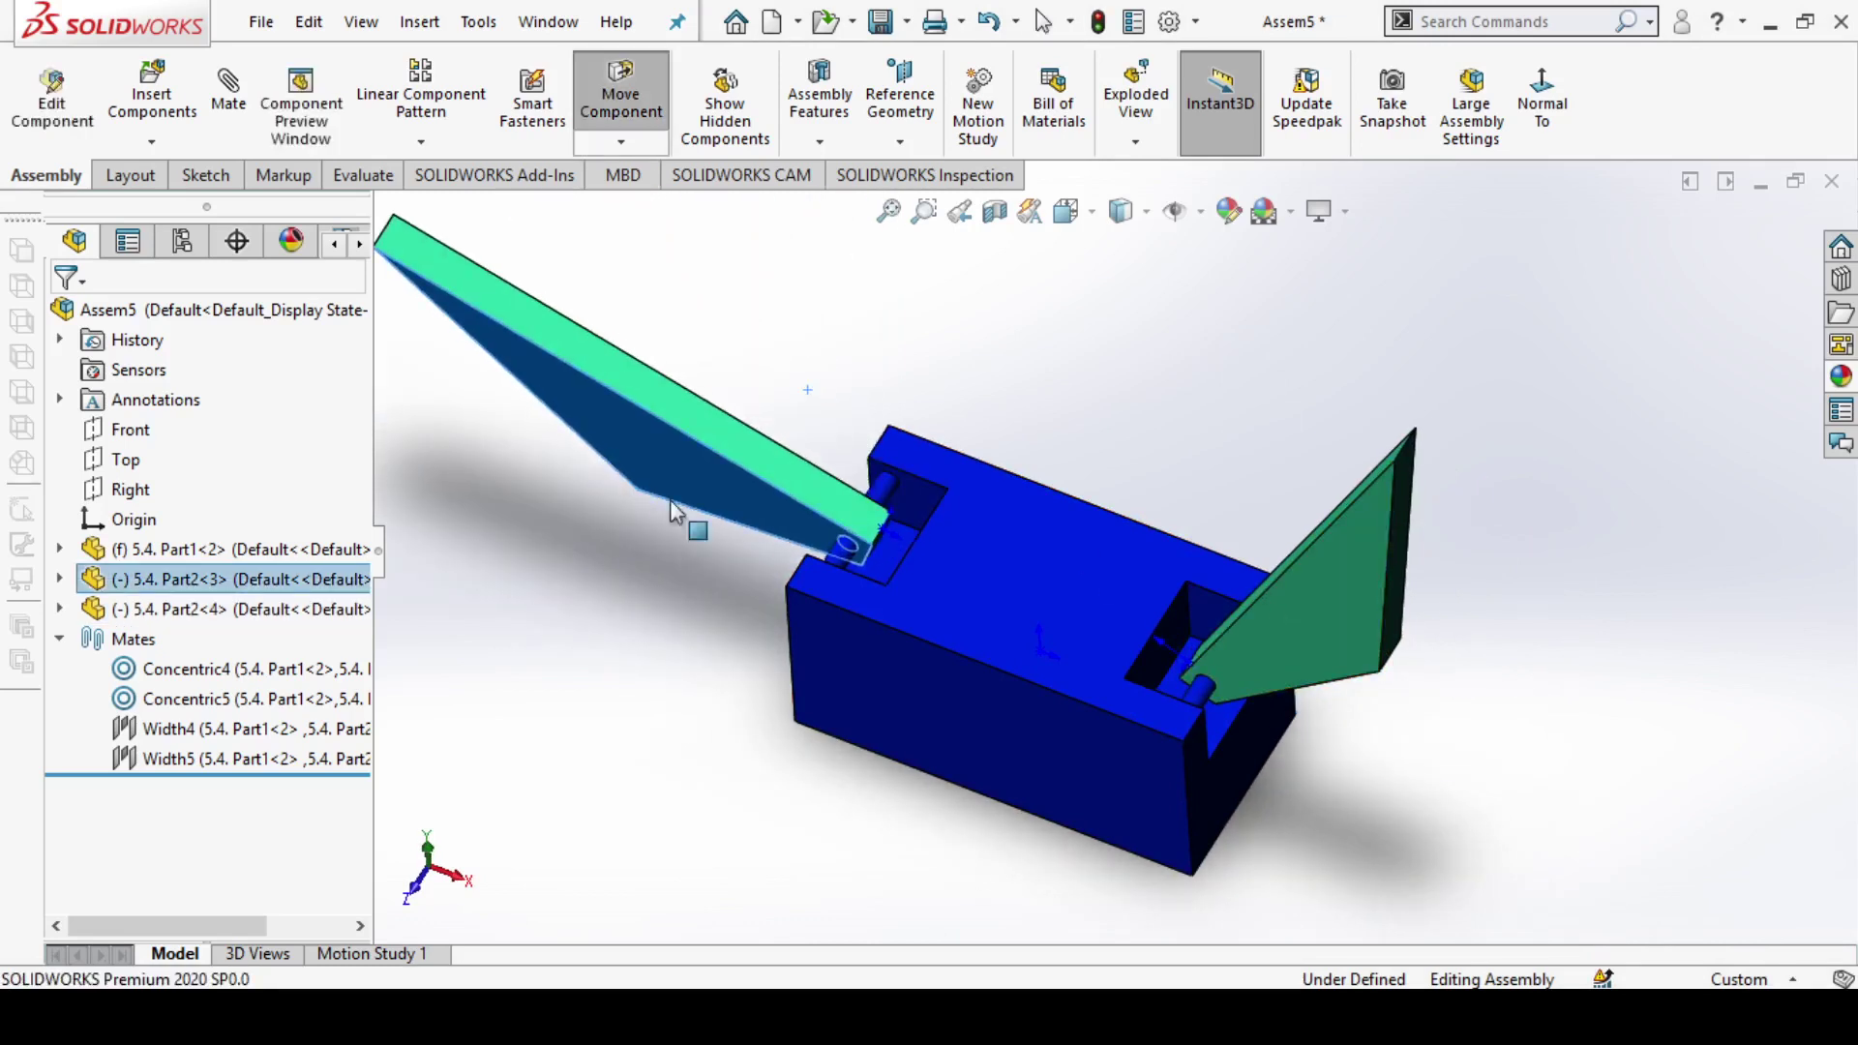
scroll(1200, 639, "up", 1)
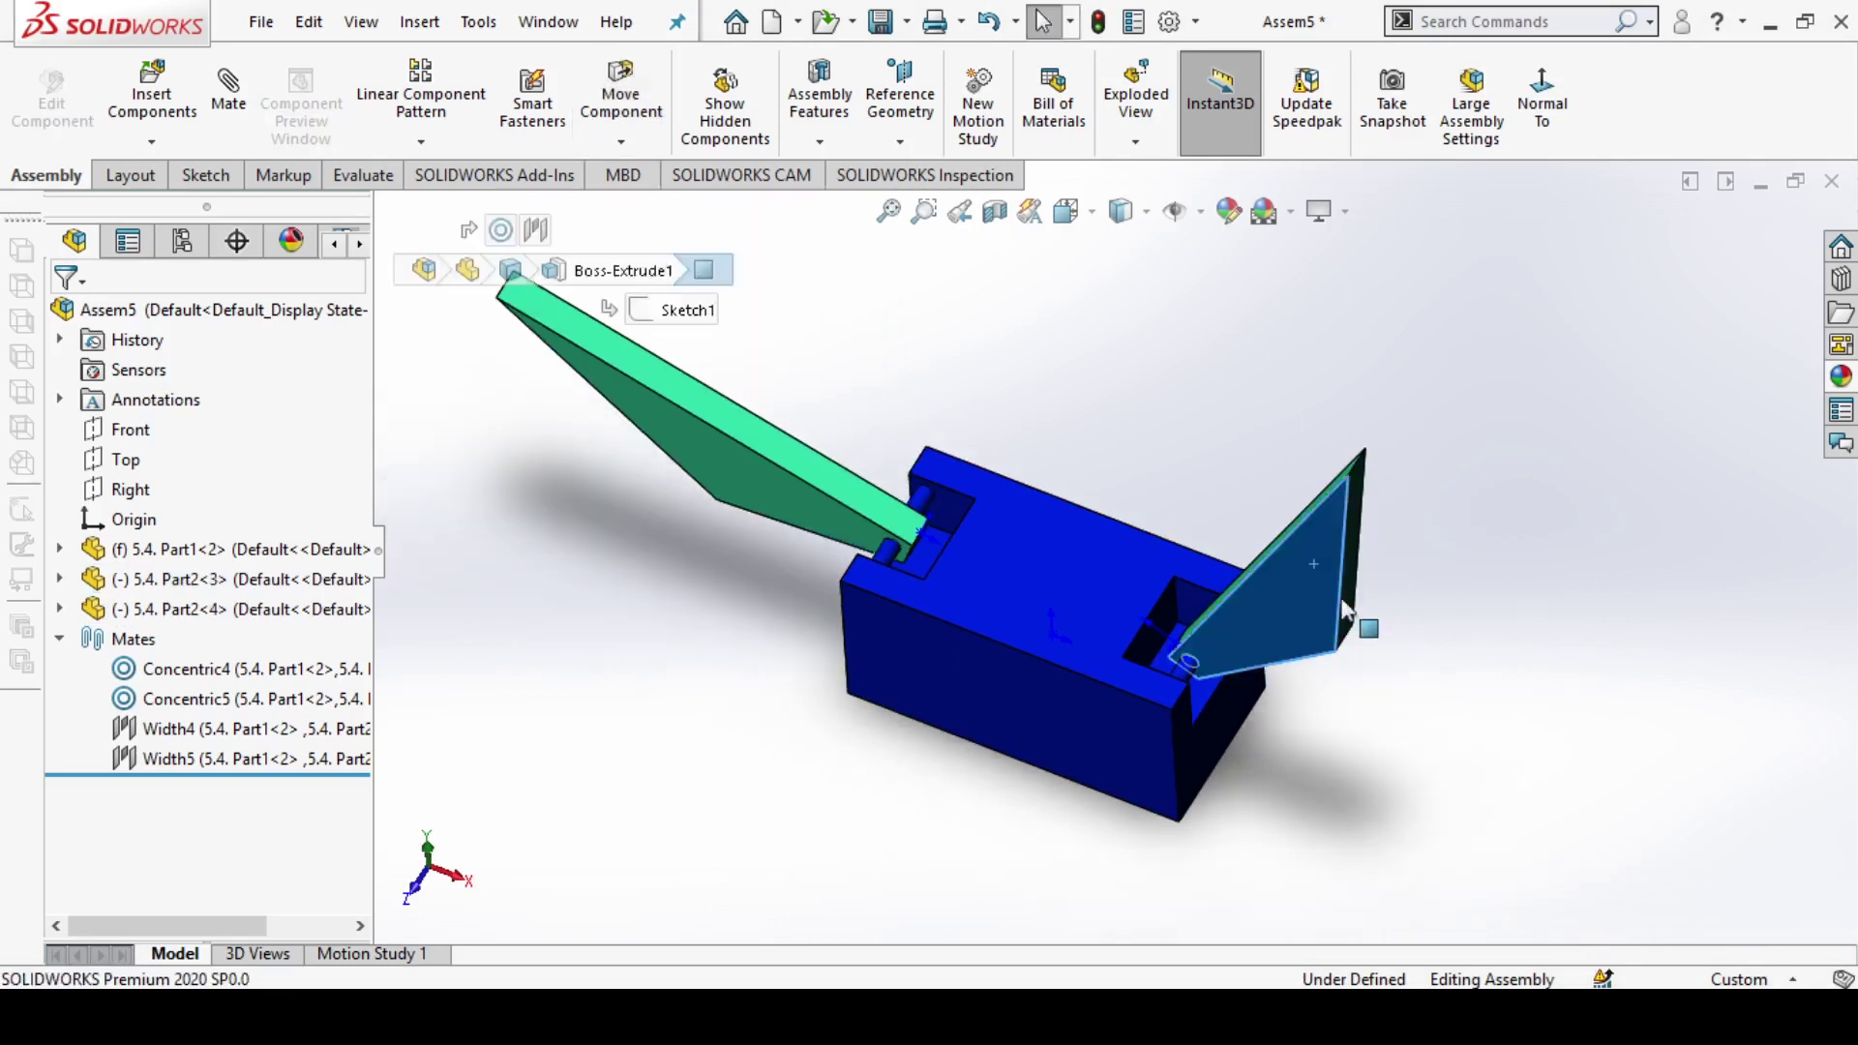
left_click_drag(1214, 647, 1432, 726)
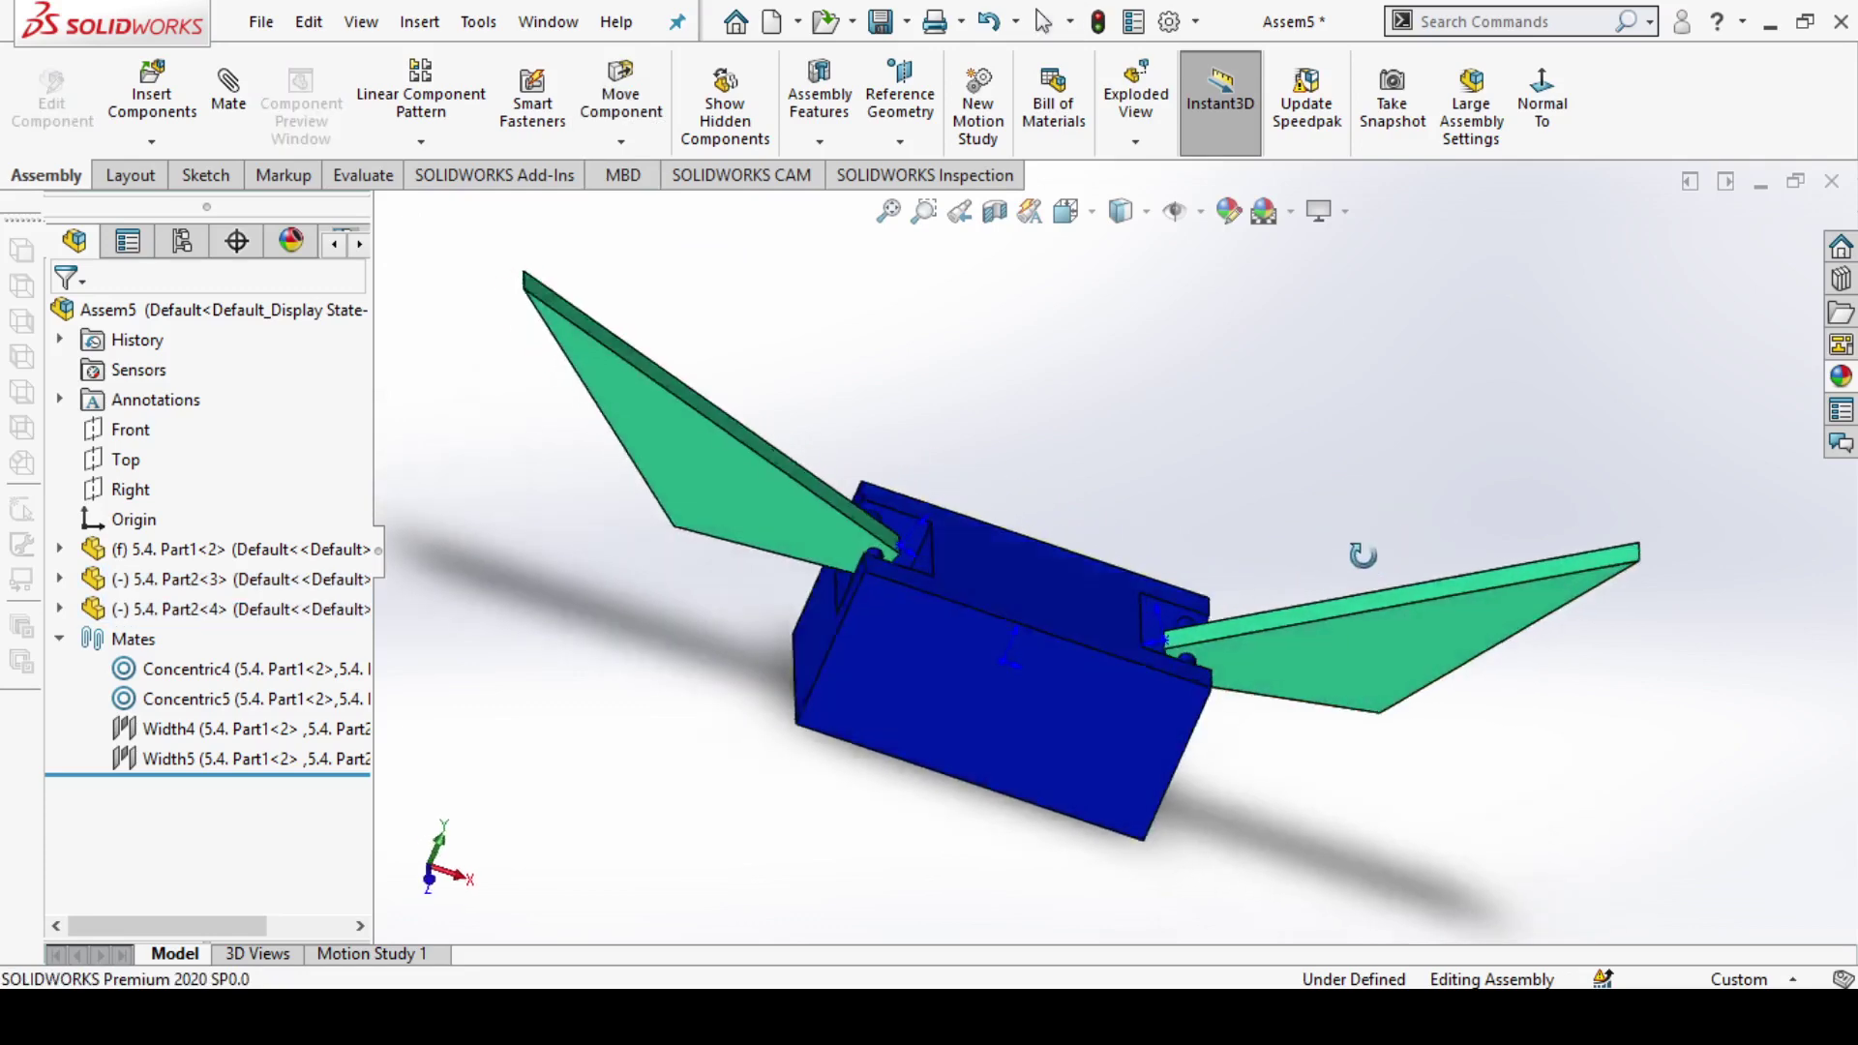